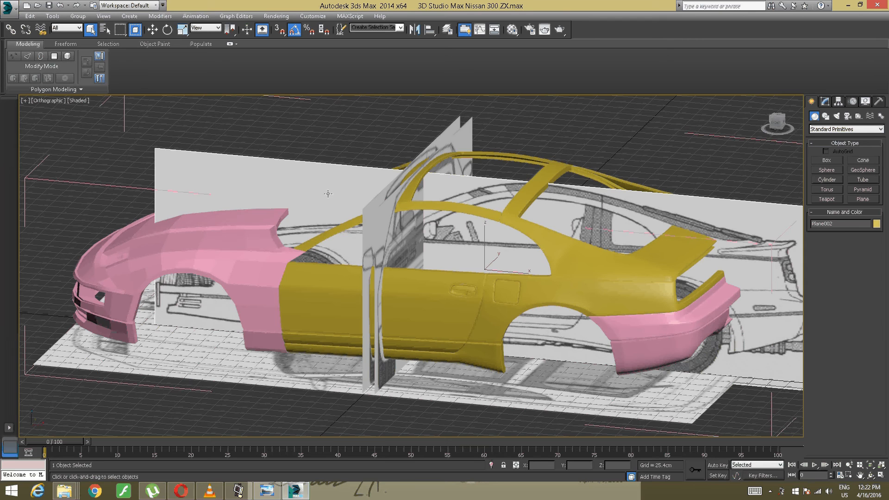
# - Examine the car's hood and front body panels from several angles
pyautogui.keyDown('alt'); pyautogui.moveTo(334, 153); pyautogui.dragTo(298, 234, button='middle'); pyautogui.keyUp('alt')
pyautogui.moveTo(298, 234); pyautogui.dragTo(449, 133, button='middle')
pyautogui.scroll(4, 318, 213)
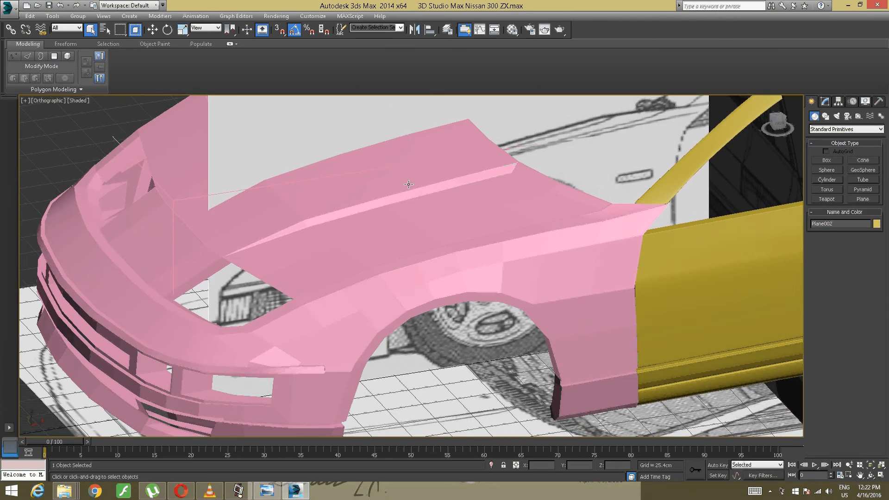
pyautogui.scroll(-2, 407, 193)
pyautogui.keyDown('alt'); pyautogui.moveTo(406, 193); pyautogui.dragTo(401, 217, button='middle'); pyautogui.keyUp('alt')
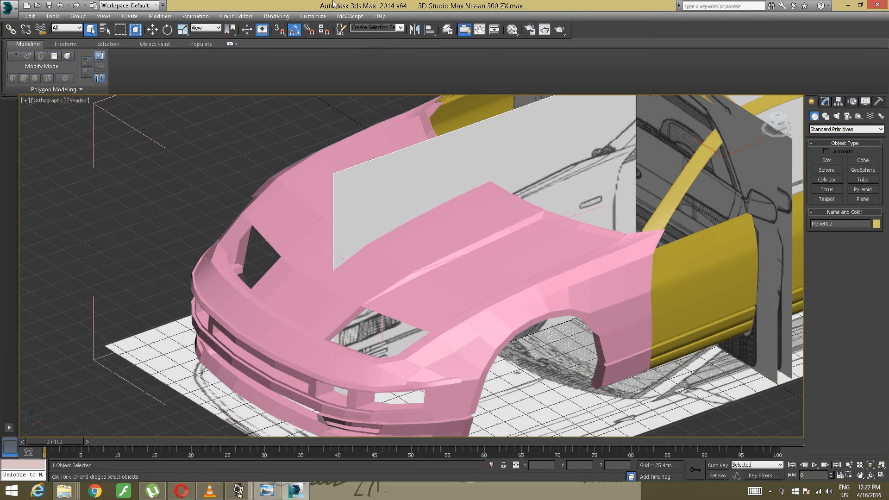
pyautogui.click(443, 249)
pyautogui.scroll(4, 440, 253)
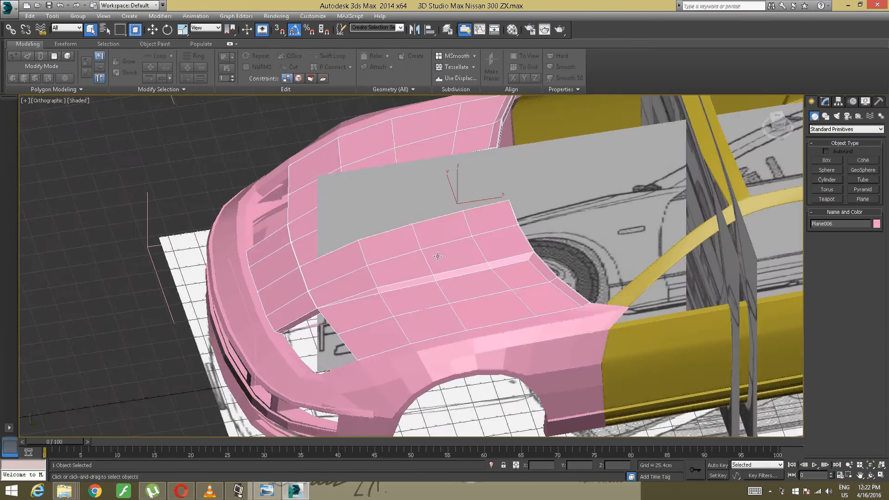
pyautogui.keyDown('alt'); pyautogui.moveTo(438, 256); pyautogui.dragTo(449, 250, button='middle'); pyautogui.keyUp('alt')
pyautogui.scroll(4, 448, 250)
# - Select the front fender around the wheel arch and isolate it from the rest of the car
pyautogui.moveTo(481, 282); pyautogui.dragTo(278, 227, button='middle')
pyautogui.click(462, 276)
pyautogui.scroll(-3, 419, 226)
pyautogui.scroll(-2, 413, 222)
pyautogui.keyDown('alt'); pyautogui.moveTo(420, 226); pyautogui.dragTo(415, 225, button='middle'); pyautogui.keyUp('alt')
pyautogui.scroll(3, 412, 223)
pyautogui.scroll(3, 408, 225)
pyautogui.rightClick(415, 224)
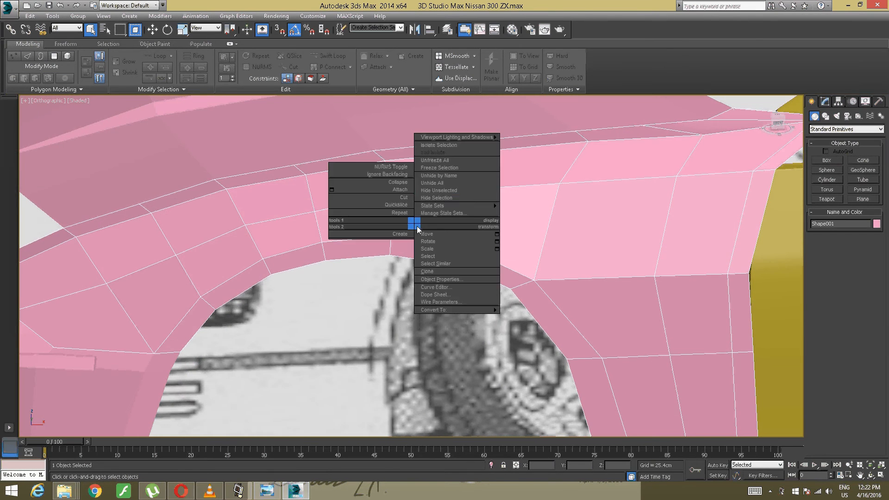
pyautogui.click(436, 145)
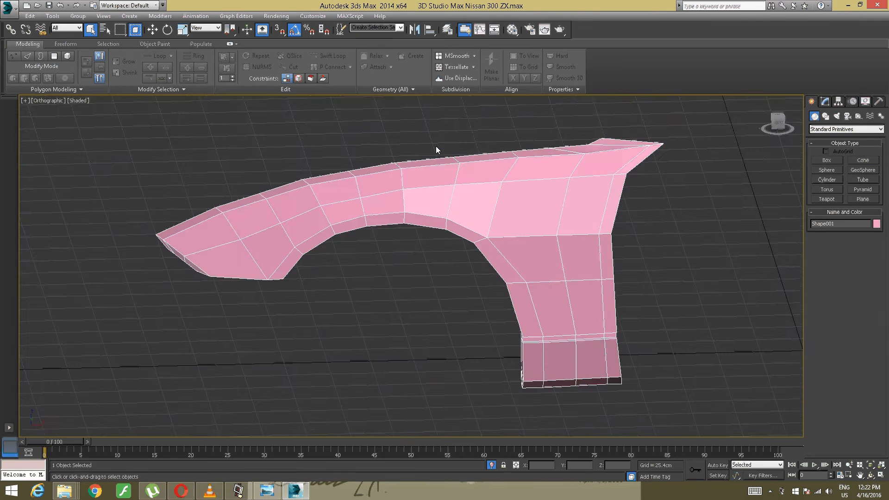
# - Enter edge-level editing on the fender and insert a Swift Loop very close to the border of its upper inner flange
pyautogui.scroll(4, 416, 188)
pyautogui.keyDown('alt'); pyautogui.moveTo(416, 187); pyautogui.dragTo(437, 241, button='middle'); pyautogui.keyUp('alt')
pyautogui.scroll(3, 381, 237)
pyautogui.scroll(2, 381, 237)
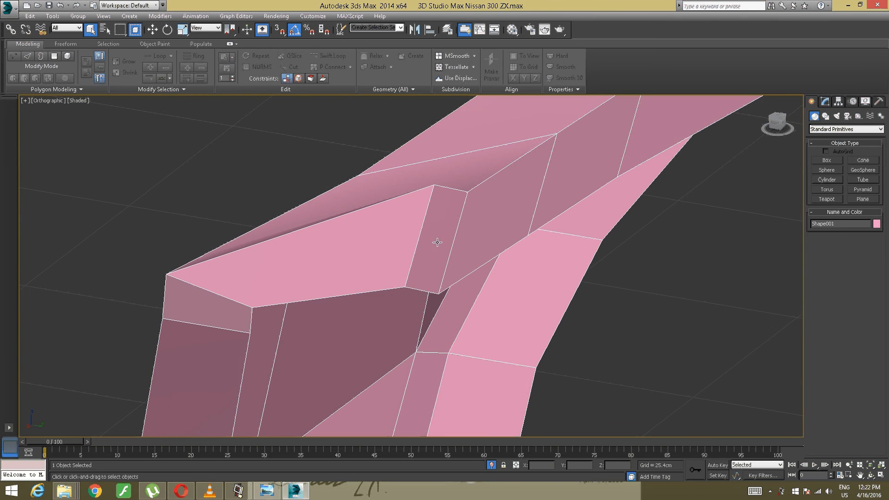
pyautogui.click(824, 101)
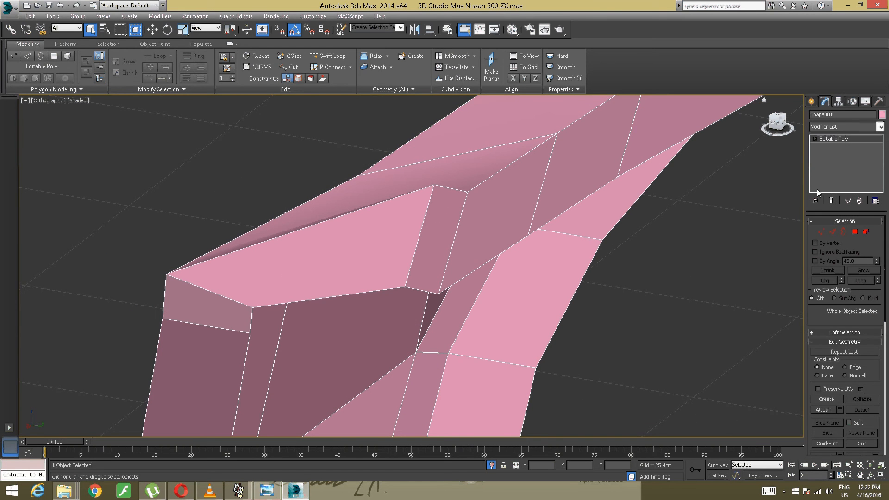
pyautogui.click(815, 139)
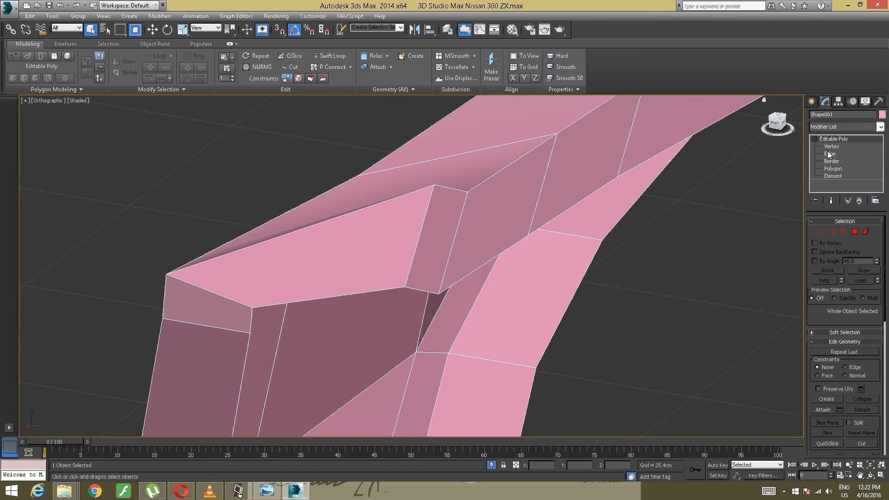
pyautogui.click(829, 154)
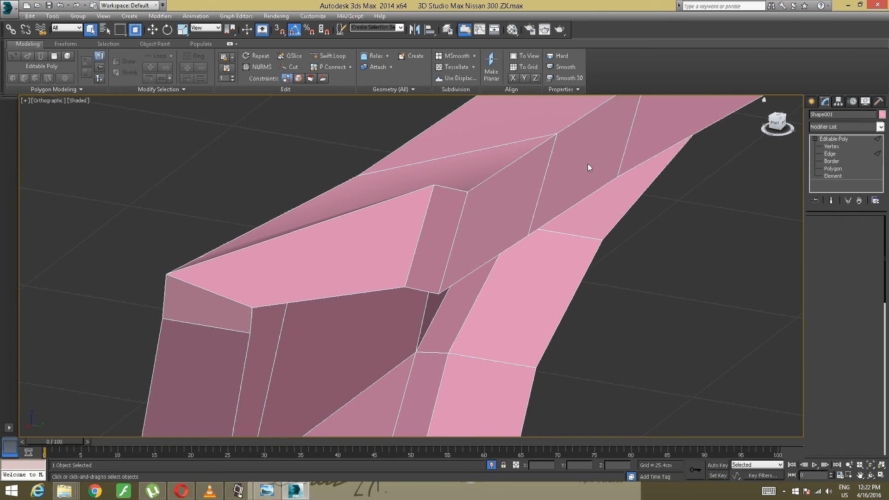
pyautogui.click(321, 62)
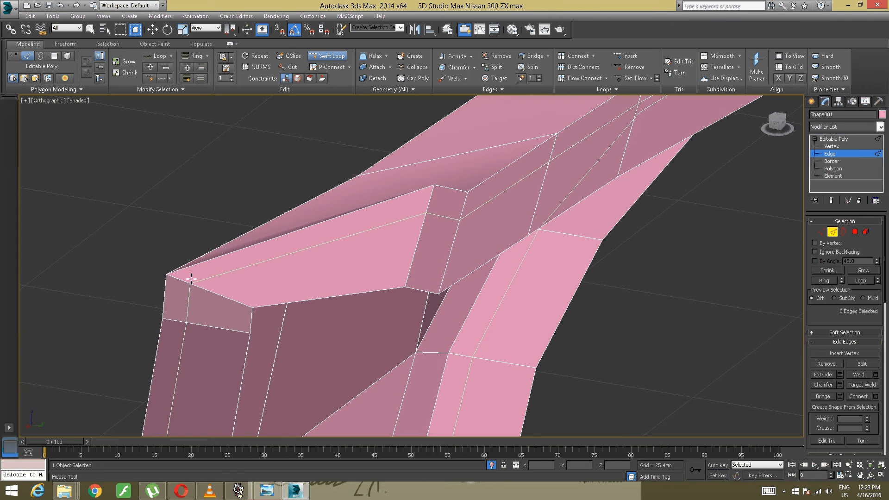
pyautogui.click(172, 277)
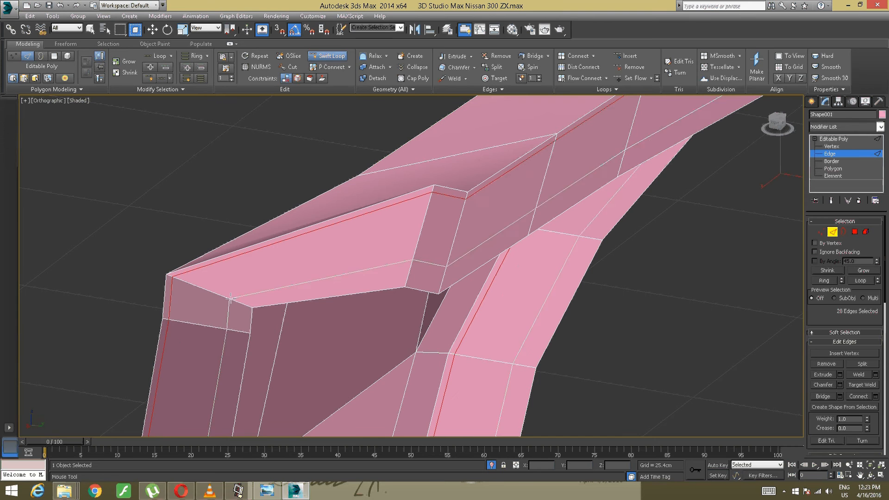
pyautogui.press('w')
# - Insert a Swift Loop close to the fender's rear edge, running from the pointed tip down the door side
pyautogui.scroll(-5, 273, 282)
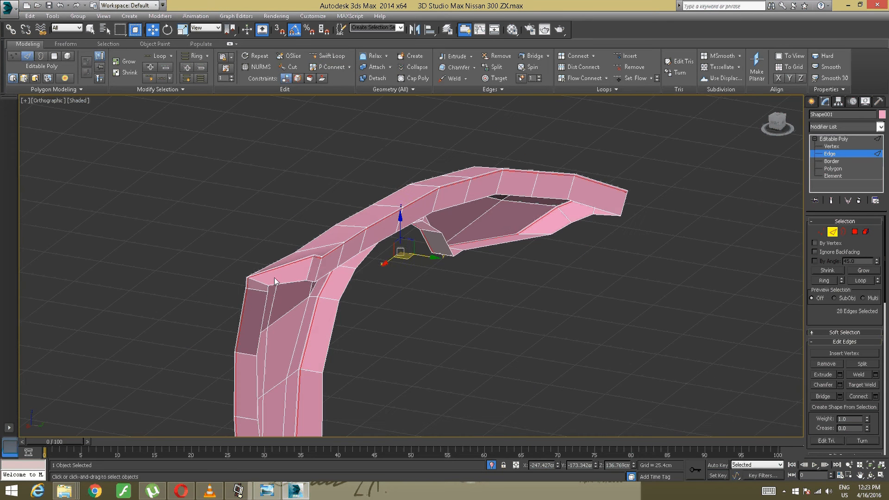
pyautogui.keyDown('alt'); pyautogui.moveTo(274, 280); pyautogui.dragTo(373, 276, button='middle'); pyautogui.keyUp('alt')
pyautogui.scroll(4, 354, 255)
pyautogui.moveTo(558, 320); pyautogui.dragTo(387, 272, button='middle')
pyautogui.moveTo(387, 273); pyautogui.dragTo(363, 280, button='middle')
pyautogui.scroll(4, 374, 271)
pyautogui.moveTo(389, 252); pyautogui.dragTo(279, 326, button='middle')
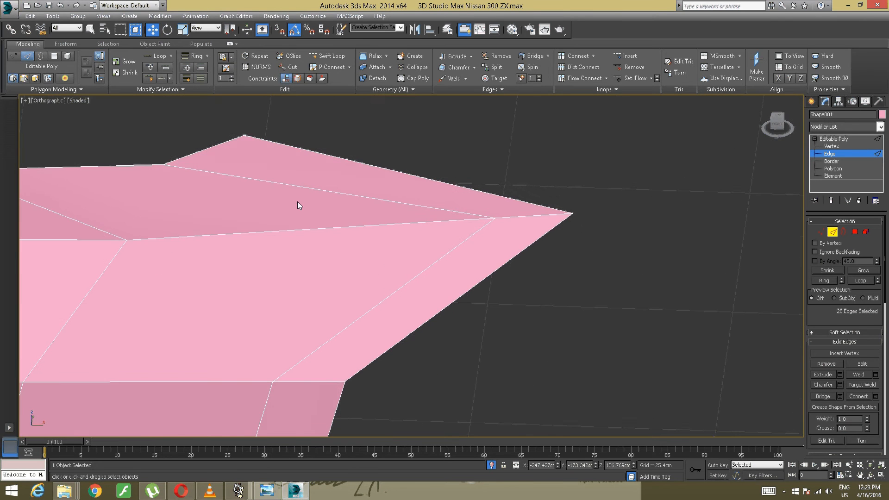
pyautogui.click(327, 55)
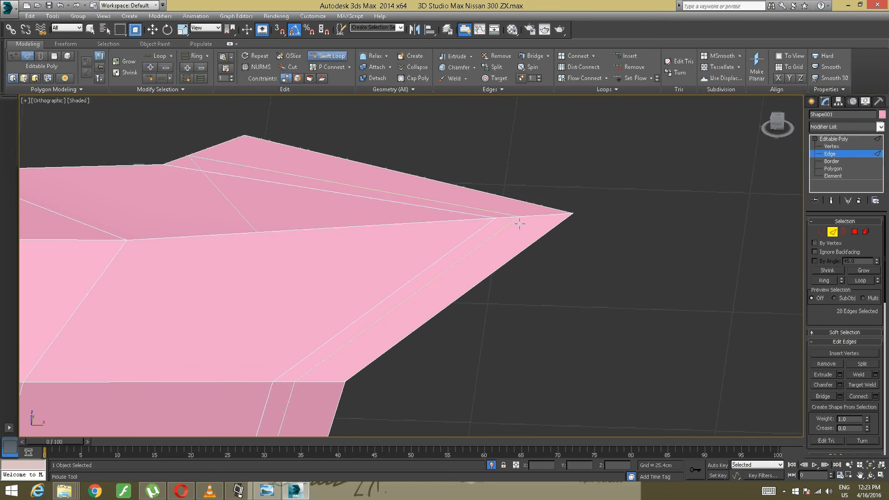
pyautogui.click(563, 216)
pyautogui.scroll(-5, 520, 219)
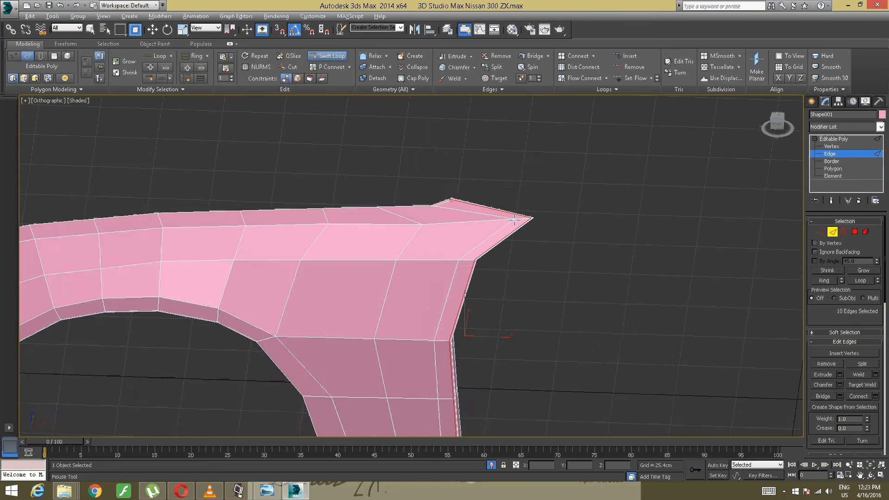
# - Insert another Swift Loop on the fender's rear flange, right beside the folded door-side edge
pyautogui.keyDown('alt'); pyautogui.moveTo(520, 219); pyautogui.dragTo(377, 244, button='middle'); pyautogui.keyUp('alt')
pyautogui.scroll(4, 424, 245)
pyautogui.scroll(3, 459, 274)
pyautogui.moveTo(459, 274); pyautogui.dragTo(393, 269, button='middle')
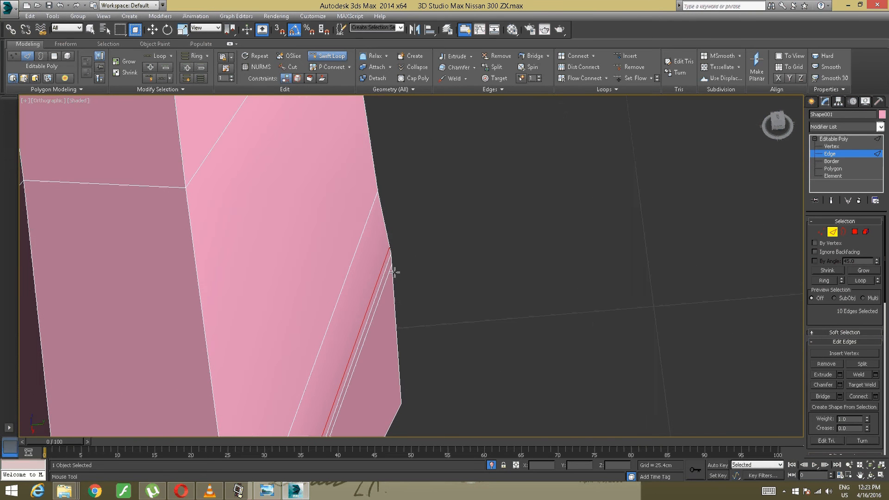
pyautogui.click(389, 255)
pyautogui.scroll(-5, 389, 256)
pyautogui.scroll(-5, 391, 244)
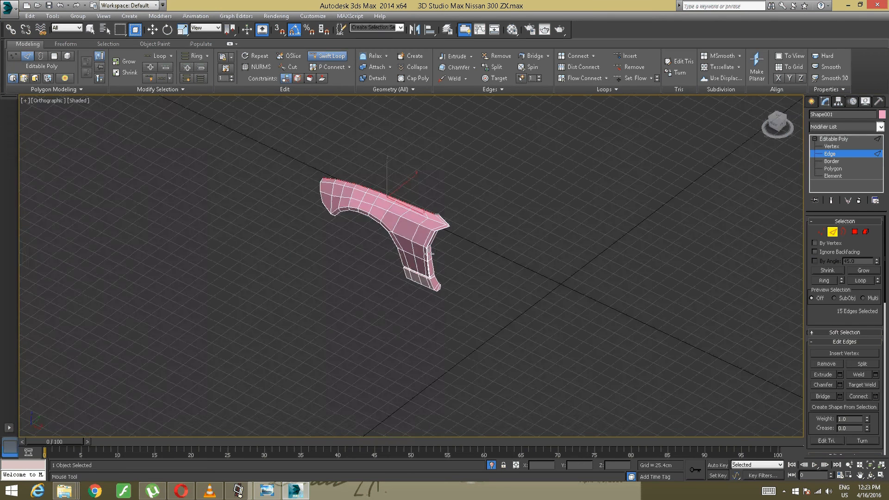
pyautogui.keyDown('alt'); pyautogui.moveTo(362, 265); pyautogui.dragTo(603, 375, button='middle'); pyautogui.keyUp('alt')
pyautogui.scroll(5, 382, 258)
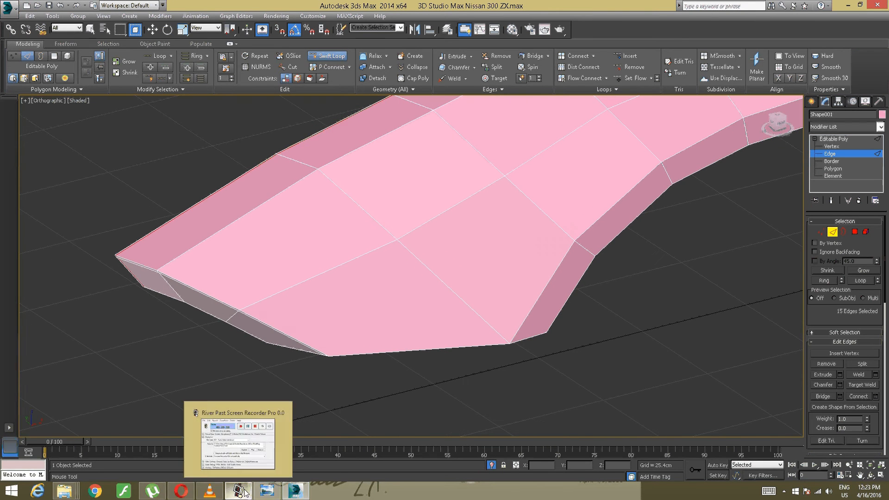
pyautogui.moveTo(270, 433)
pyautogui.keyDown('alt'); pyautogui.mouseDown(button='middle')
pyautogui.moveTo(312, 365)
pyautogui.moveTo(271, 430)
pyautogui.mouseUp(button='middle'); pyautogui.keyUp('alt')
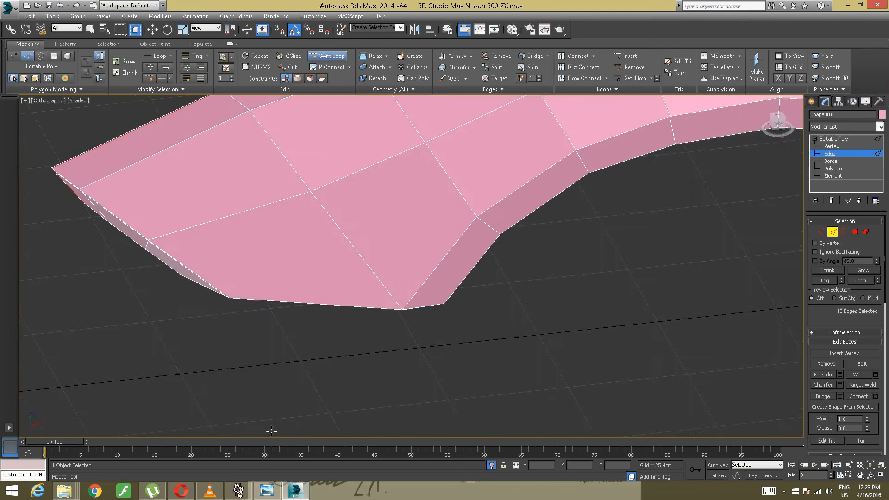
pyautogui.click(210, 490)
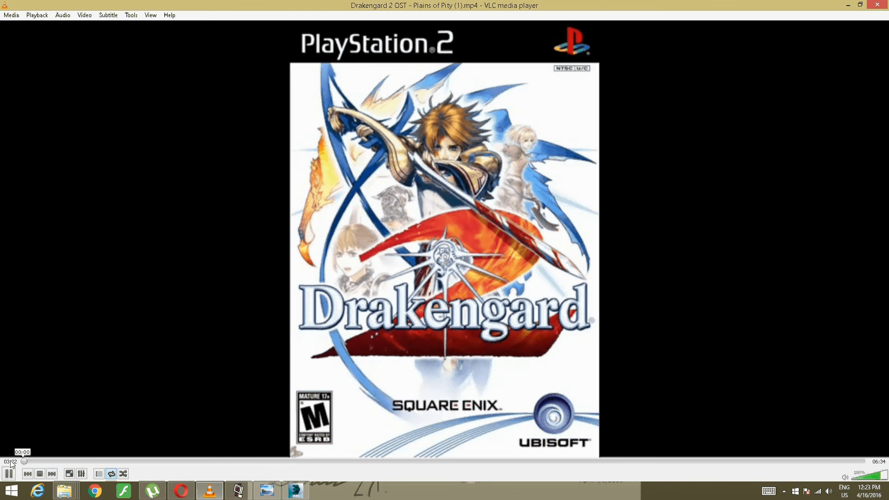
pyautogui.click(296, 490)
# - Insert Swift Loops close to the fender's slanted front edge and along both borders of the wheel-arch lip
pyautogui.keyDown('alt'); pyautogui.moveTo(354, 360); pyautogui.dragTo(375, 413, button='middle'); pyautogui.keyUp('alt')
pyautogui.click(341, 390)
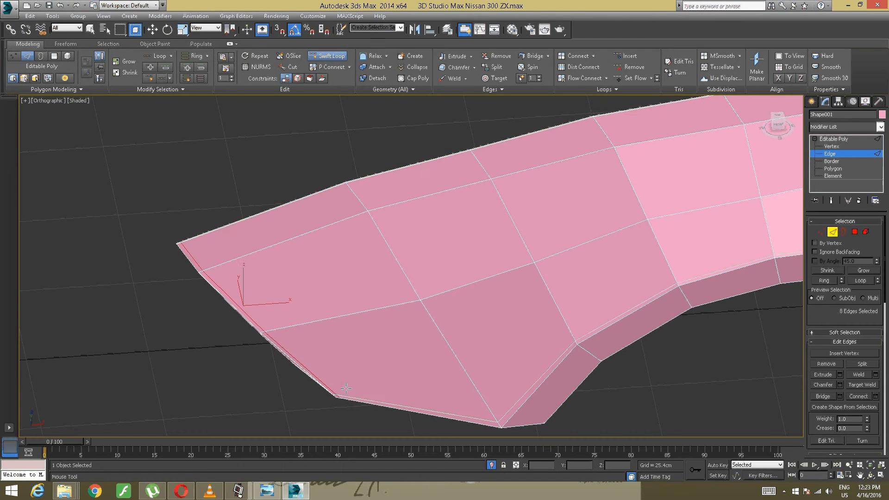
pyautogui.keyDown('alt'); pyautogui.moveTo(396, 373); pyautogui.dragTo(276, 310, button='middle'); pyautogui.keyUp('alt')
pyautogui.scroll(2, 276, 310)
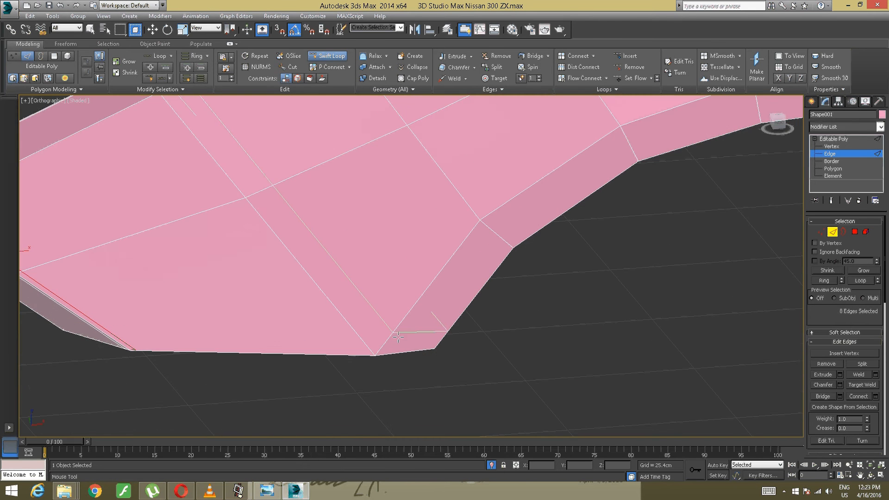
pyautogui.keyDown('alt'); pyautogui.moveTo(432, 334); pyautogui.dragTo(383, 325, button='middle'); pyautogui.keyUp('alt')
pyautogui.scroll(2, 383, 325)
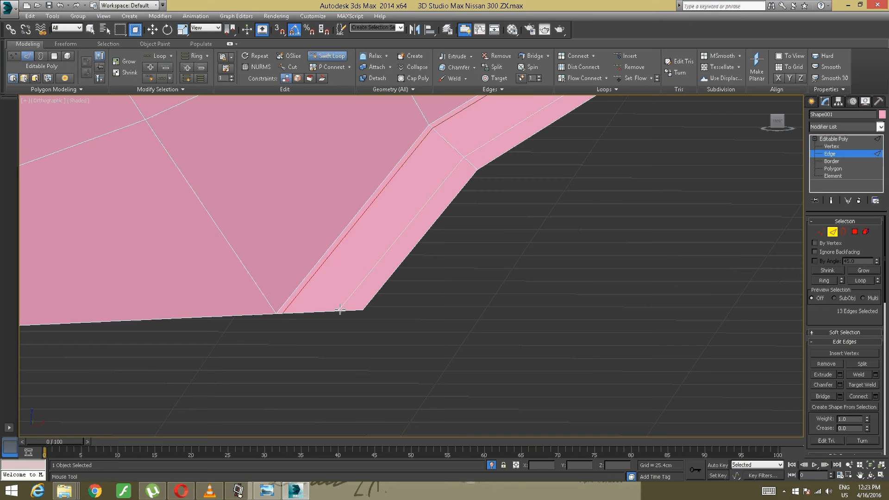
pyautogui.click(282, 312)
pyautogui.scroll(-6, 398, 296)
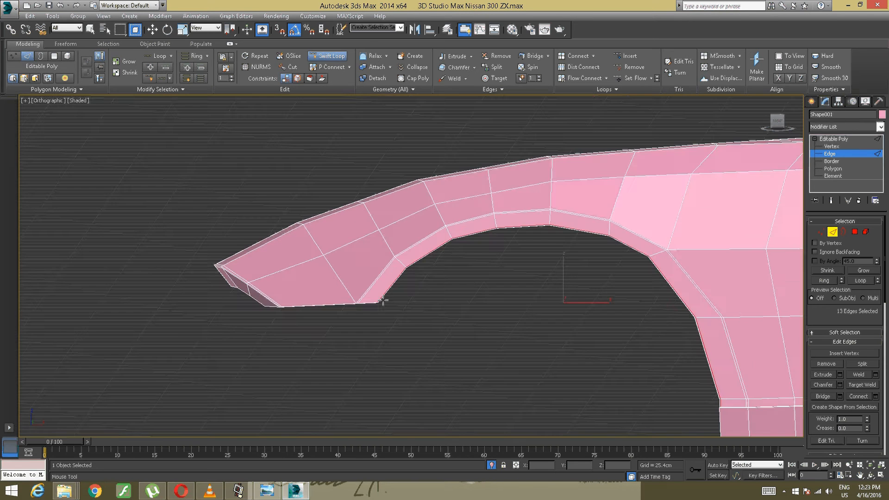
# - Insert a Swift Loop just above the recessed groove near the lower end of the fender
pyautogui.moveTo(402, 292); pyautogui.dragTo(226, 257, button='middle')
pyautogui.scroll(5, 328, 272)
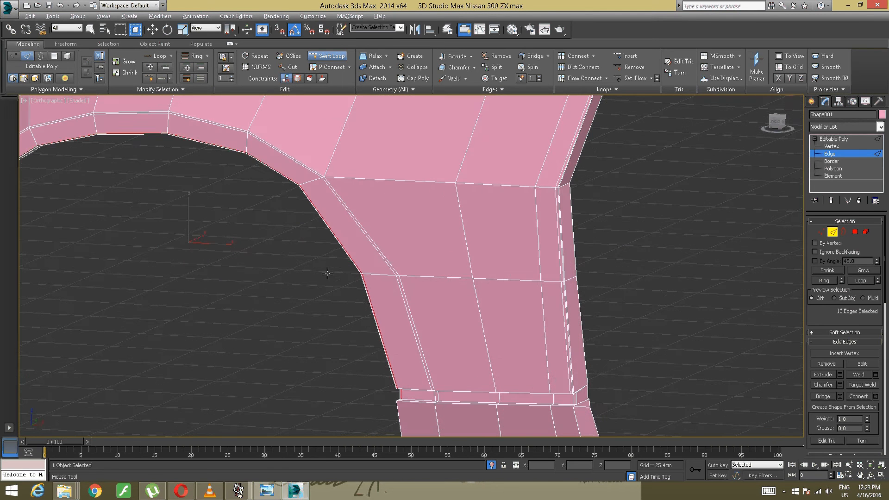
pyautogui.keyDown('alt'); pyautogui.moveTo(328, 272); pyautogui.dragTo(293, 189, button='middle'); pyautogui.keyUp('alt')
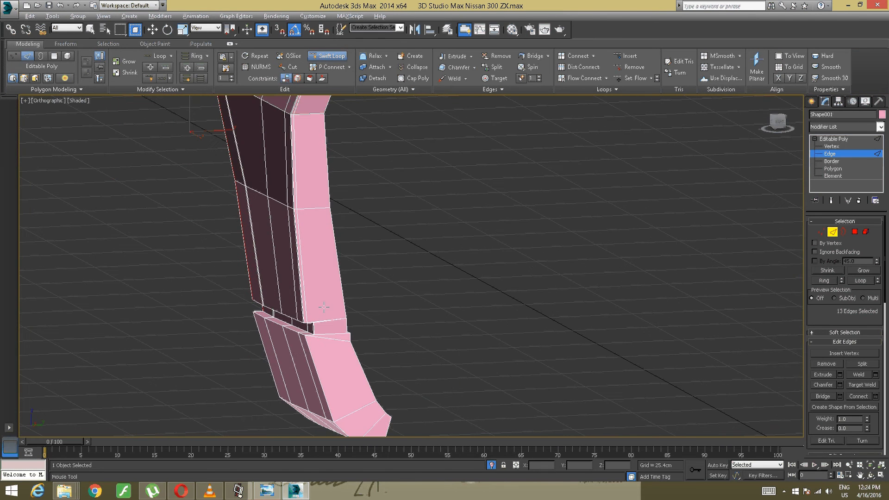
pyautogui.keyDown('alt'); pyautogui.moveTo(323, 307); pyautogui.dragTo(345, 299, button='middle'); pyautogui.keyUp('alt')
pyautogui.scroll(7, 345, 299)
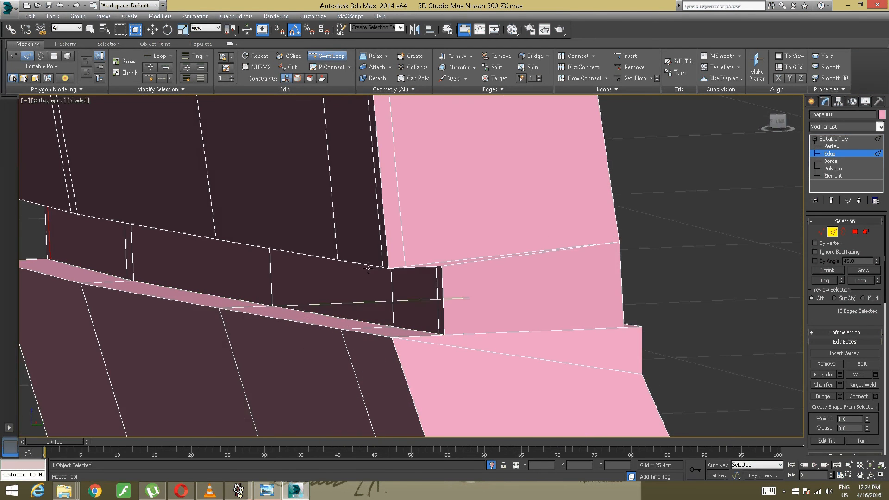
pyautogui.click(384, 264)
pyautogui.scroll(-8, 387, 262)
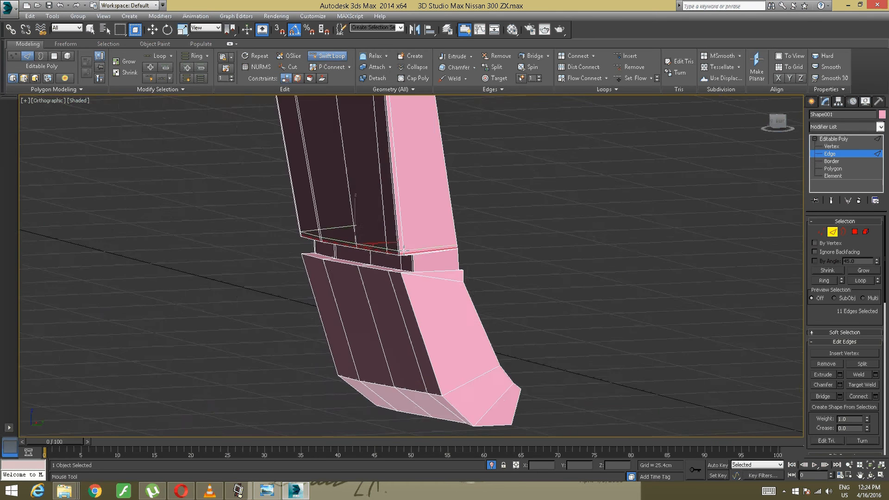
# - Examine the fender's lower end and front tip for edges lacking support loops, and leave the Swift Loop tool
pyautogui.keyDown('alt'); pyautogui.moveTo(394, 241); pyautogui.dragTo(540, 433, button='middle'); pyautogui.keyUp('alt')
pyautogui.keyDown('alt'); pyautogui.moveTo(426, 275); pyautogui.dragTo(480, 280, button='middle'); pyautogui.keyUp('alt')
pyautogui.scroll(4, 480, 280)
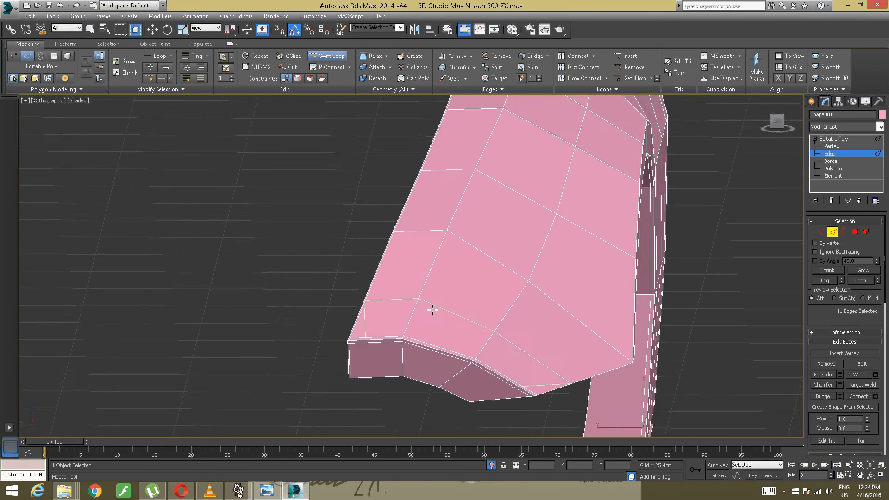
pyautogui.scroll(5, 446, 277)
pyautogui.scroll(-7, 434, 283)
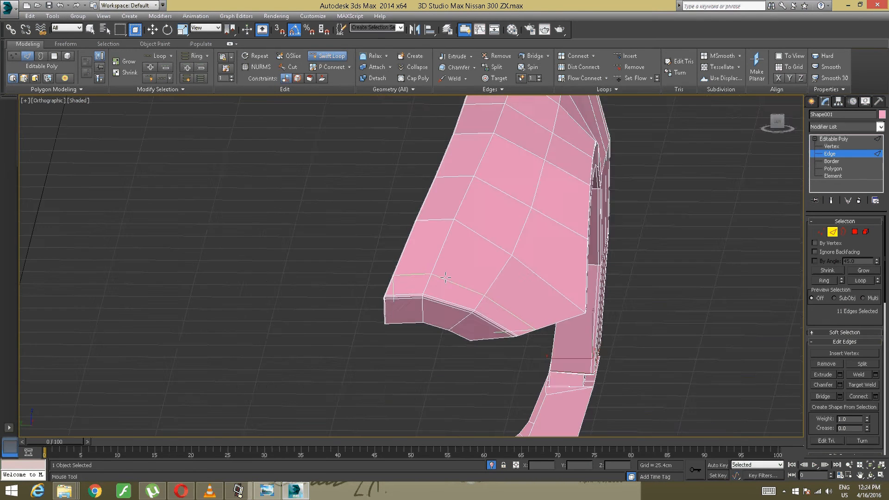
pyautogui.keyDown('alt'); pyautogui.moveTo(434, 283); pyautogui.dragTo(611, 238, button='middle'); pyautogui.keyUp('alt')
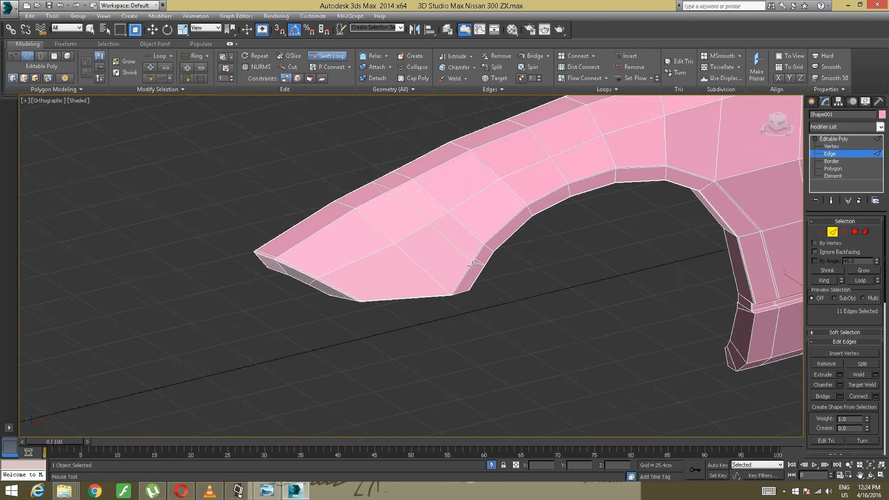
pyautogui.scroll(8, 432, 293)
pyautogui.rightClick(433, 293)
pyautogui.moveTo(410, 283); pyautogui.dragTo(537, 283, button='middle')
pyautogui.keyDown('alt'); pyautogui.moveTo(465, 295); pyautogui.dragTo(472, 279, button='middle'); pyautogui.keyUp('alt')
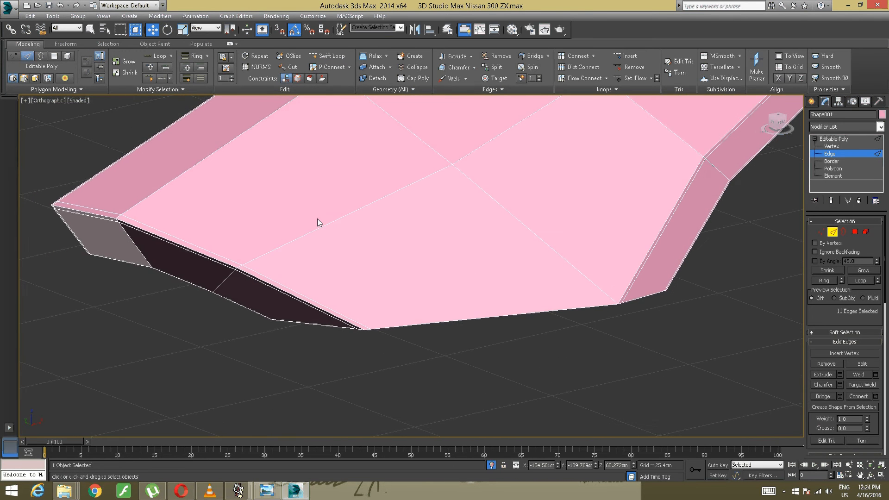
# - Cut a support edge across the fender's outer face, running close and parallel to the border at its lower tip
pyautogui.click(292, 72)
pyautogui.keyDown('alt'); pyautogui.moveTo(320, 196); pyautogui.dragTo(343, 176, button='middle'); pyautogui.keyUp('alt')
pyautogui.moveTo(422, 194); pyautogui.dragTo(125, 279, button='middle')
pyautogui.scroll(2, 270, 237)
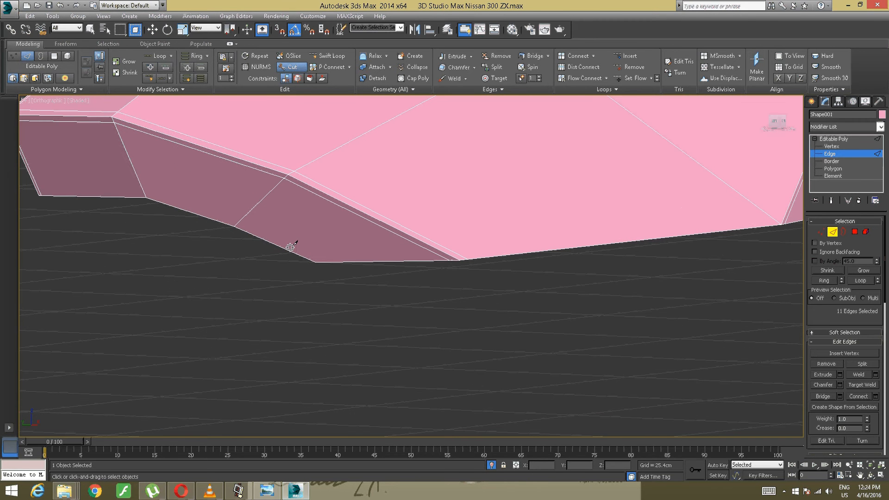
pyautogui.click(309, 258)
pyautogui.keyDown('alt'); pyautogui.moveTo(512, 234); pyautogui.dragTo(473, 246, button='middle'); pyautogui.keyUp('alt')
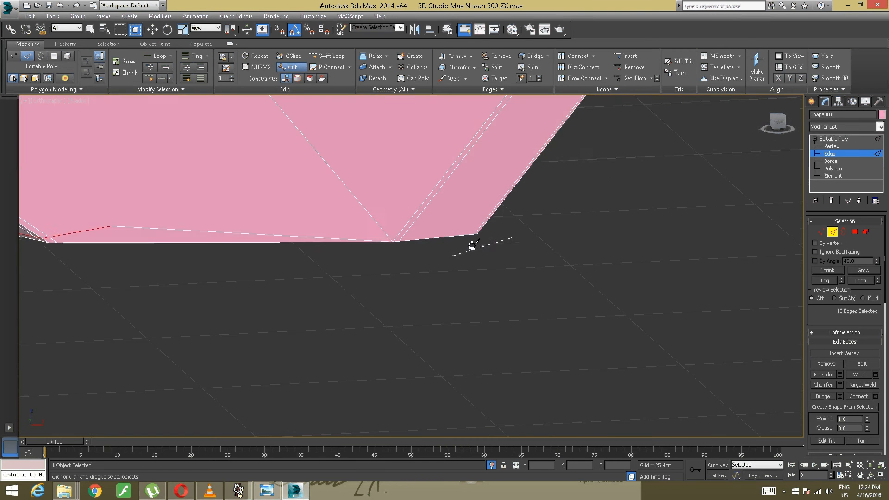
pyautogui.click(403, 236)
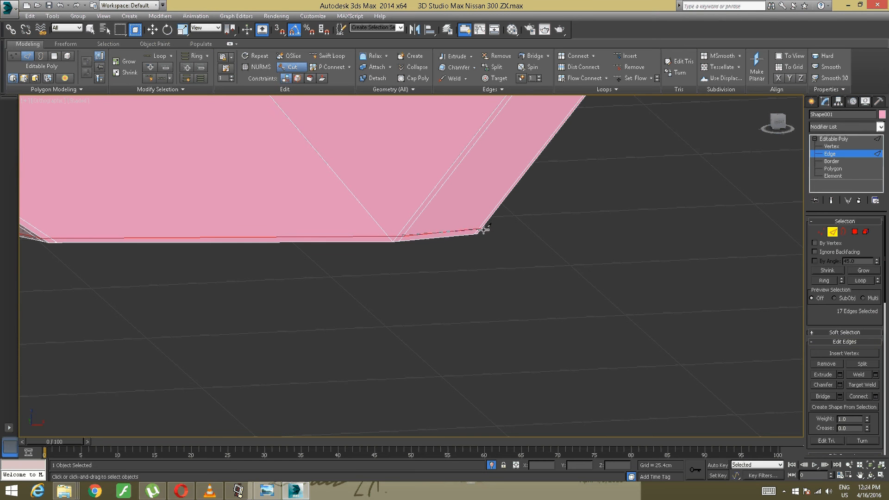
# - Continue the cut close to the tip border across the adjoining folded flange faces, and leave the Cut tool
pyautogui.keyDown('alt'); pyautogui.moveTo(502, 212); pyautogui.dragTo(305, 295, button='middle'); pyautogui.keyUp('alt')
pyautogui.scroll(3, 361, 226)
pyautogui.scroll(1, 417, 259)
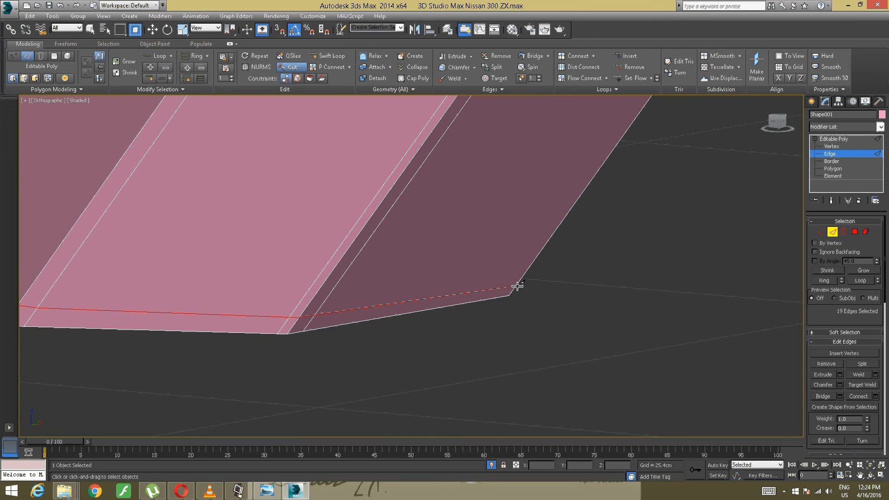
pyautogui.rightClick(472, 280)
pyautogui.press('w')
# - Examine the wheel-arch side, rear flange and recessed groove of the fender for edges lacking support loops
pyautogui.scroll(-6, 466, 275)
pyautogui.keyDown('alt'); pyautogui.moveTo(455, 275); pyautogui.dragTo(383, 256, button='middle'); pyautogui.keyUp('alt')
pyautogui.moveTo(579, 278); pyautogui.dragTo(430, 258, button='middle')
pyautogui.moveTo(629, 262); pyautogui.dragTo(411, 258, button='middle')
pyautogui.scroll(-2, 438, 249)
pyautogui.moveTo(509, 281); pyautogui.dragTo(404, 238, button='middle')
pyautogui.scroll(2, 389, 232)
pyautogui.scroll(4, 402, 274)
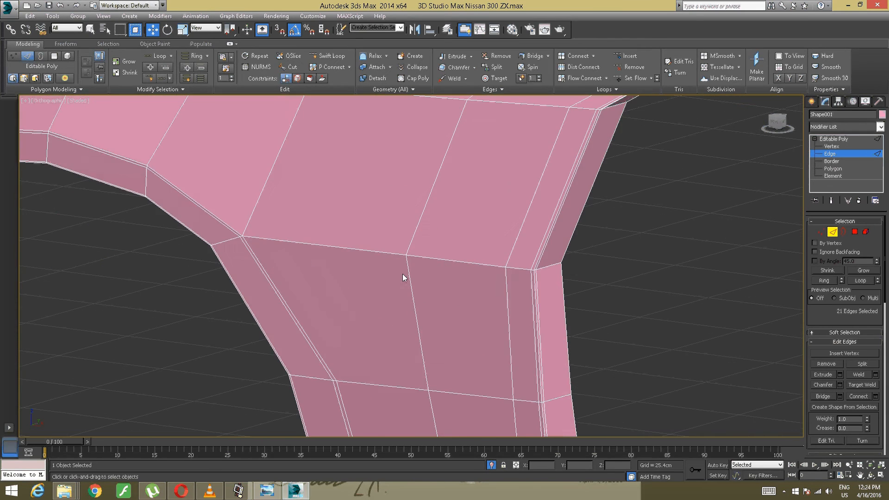
pyautogui.scroll(-4, 403, 274)
pyautogui.keyDown('alt'); pyautogui.moveTo(391, 277); pyautogui.dragTo(421, 277, button='middle'); pyautogui.keyUp('alt')
pyautogui.moveTo(433, 338); pyautogui.dragTo(352, 160, button='middle')
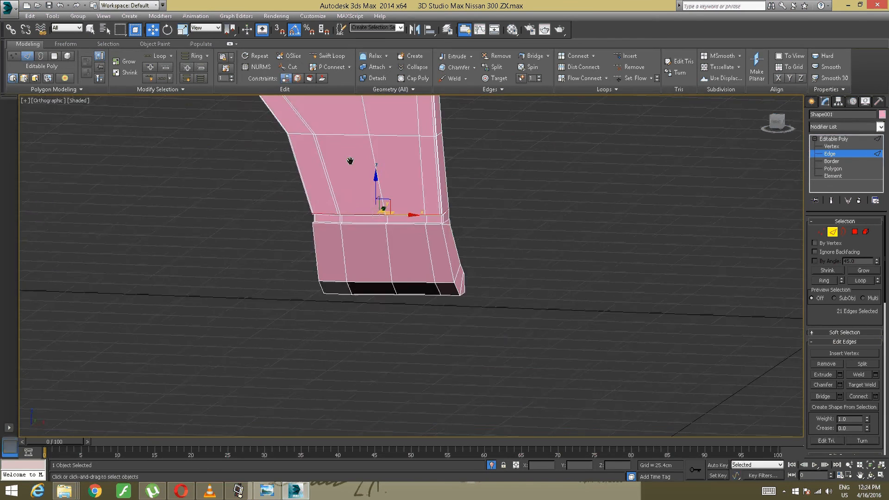
pyautogui.scroll(3, 381, 222)
pyautogui.scroll(2, 381, 223)
pyautogui.keyDown('alt'); pyautogui.moveTo(373, 238); pyautogui.dragTo(314, 230, button='middle'); pyautogui.keyUp('alt')
pyautogui.scroll(4, 305, 227)
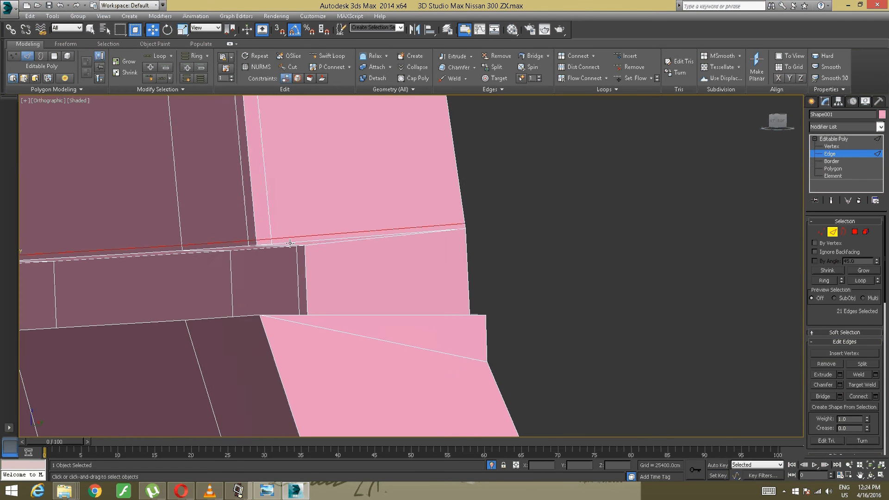
# - Insert Swift Loops just inside the recessed groove's upper and lower edges, and another just below the groove
pyautogui.rightClick(288, 223)
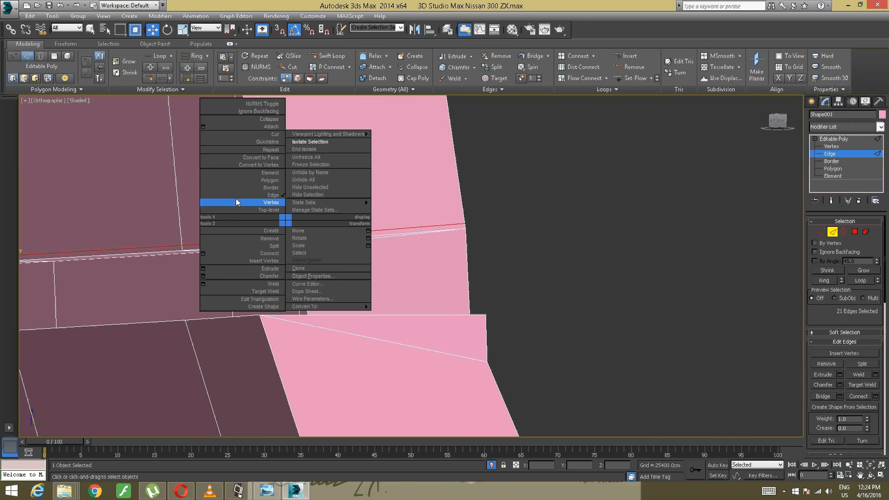
pyautogui.click(298, 232)
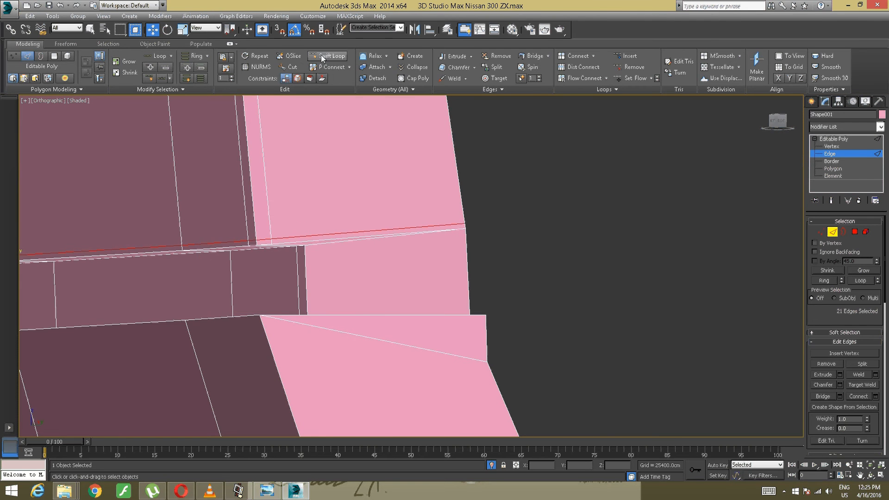
pyautogui.click(322, 56)
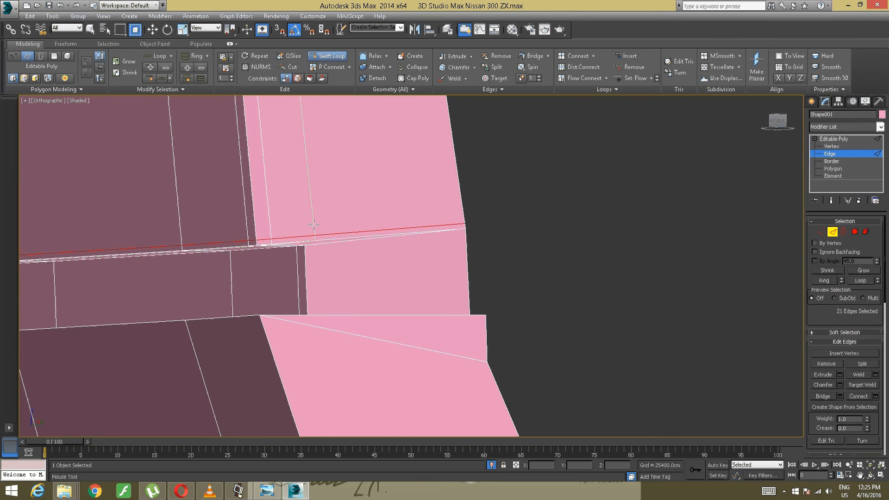
pyautogui.click(305, 252)
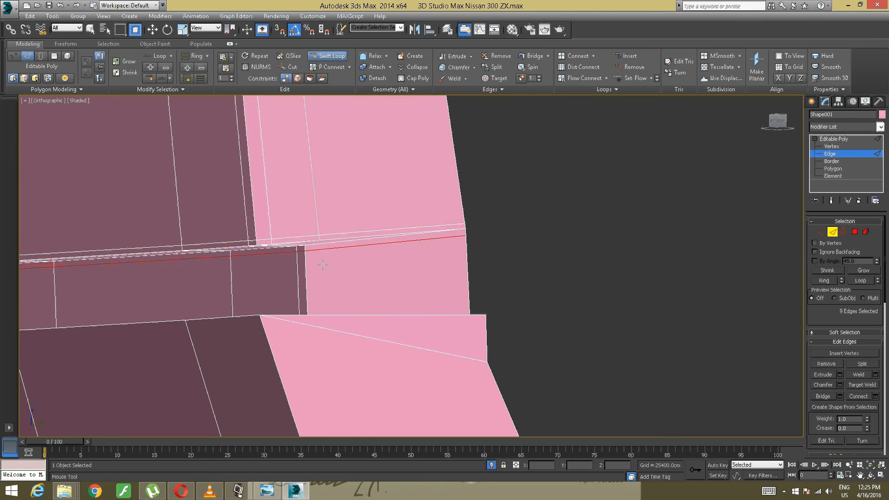
pyautogui.keyDown('alt'); pyautogui.moveTo(319, 252); pyautogui.dragTo(322, 303, button='middle'); pyautogui.keyUp('alt')
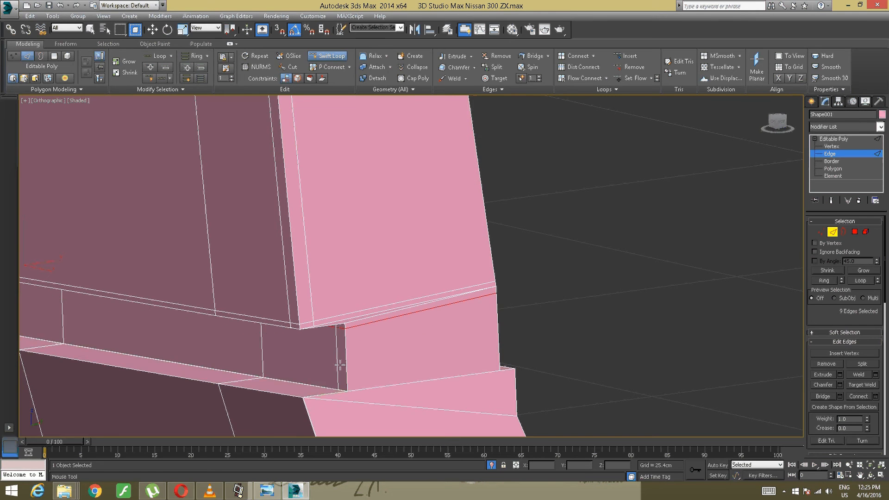
pyautogui.click(331, 381)
pyautogui.keyDown('alt'); pyautogui.moveTo(331, 381); pyautogui.dragTo(295, 341, button='middle'); pyautogui.keyUp('alt')
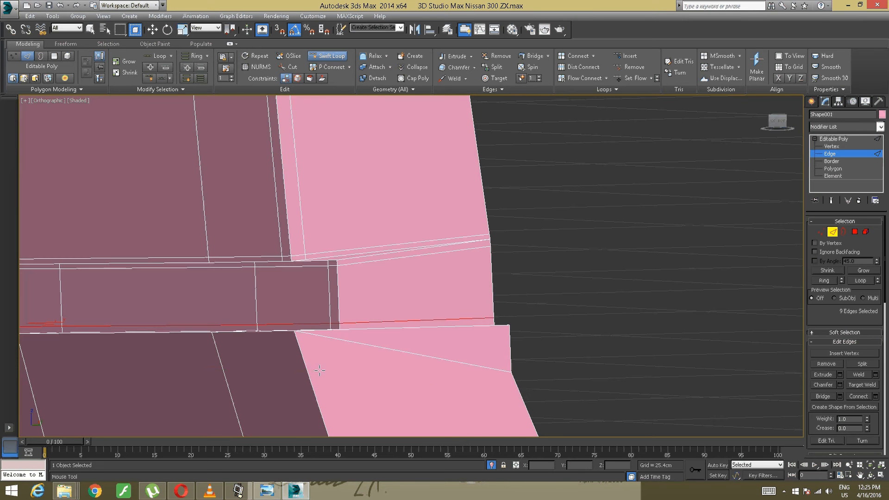
pyautogui.click(295, 338)
pyautogui.scroll(-5, 334, 322)
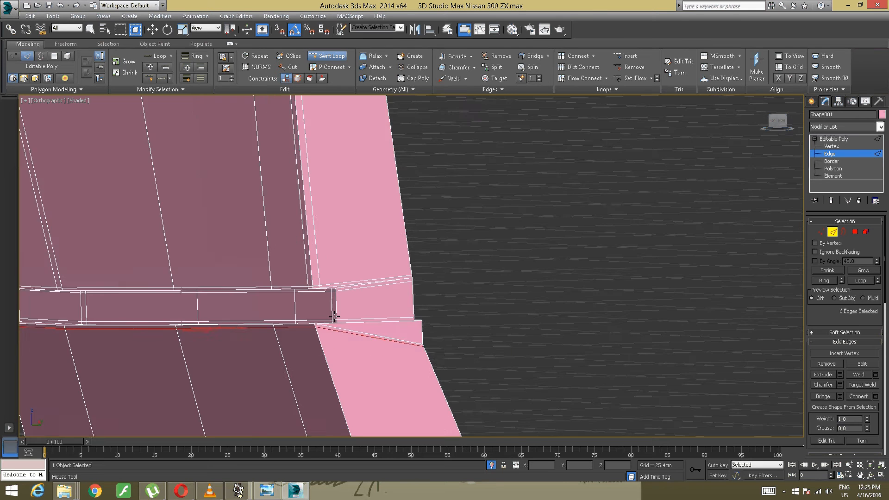
# - Try a Swift Loop running lengthwise along the side flange below the groove, close to its outer edge, and undo it
pyautogui.keyDown('alt'); pyautogui.moveTo(336, 321); pyautogui.dragTo(301, 233, button='middle'); pyautogui.keyUp('alt')
pyautogui.keyDown('alt'); pyautogui.moveTo(301, 233); pyautogui.dragTo(312, 232, button='middle'); pyautogui.keyUp('alt')
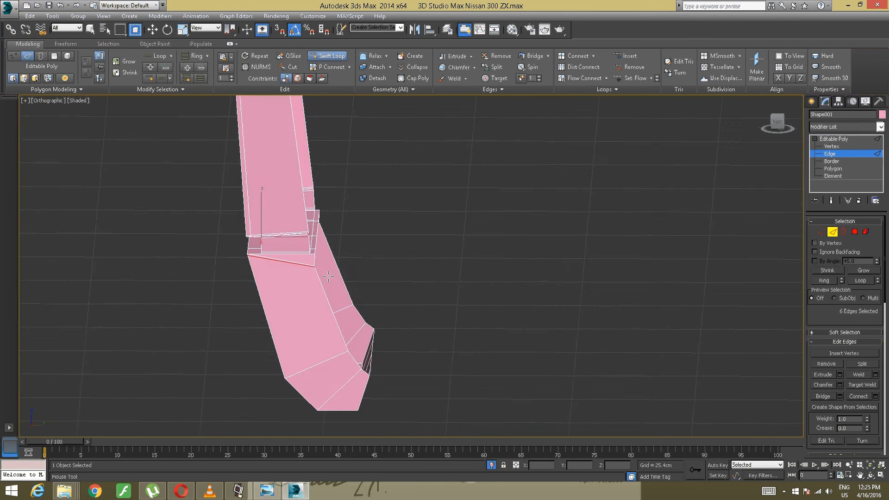
pyautogui.scroll(4, 304, 269)
pyautogui.moveTo(298, 284); pyautogui.dragTo(406, 341, button='middle')
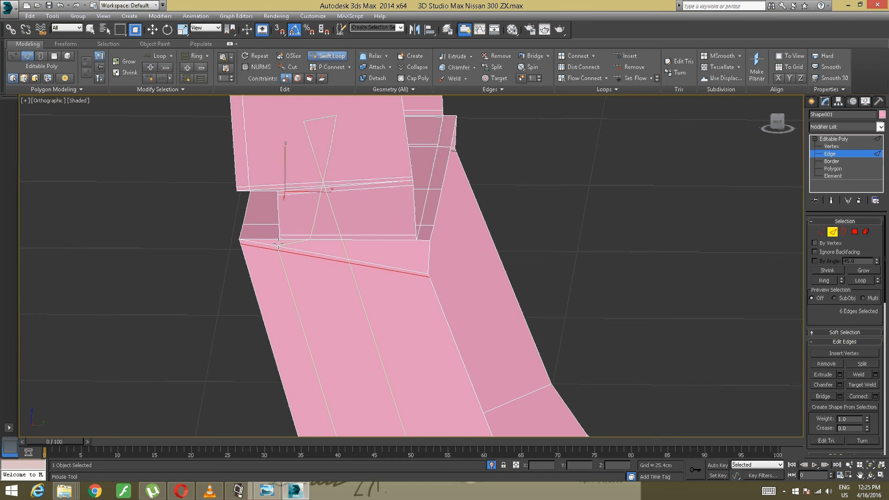
pyautogui.rightClick(298, 247)
pyautogui.keyDown('alt'); pyautogui.moveTo(298, 248); pyautogui.dragTo(321, 272, button='middle'); pyautogui.keyUp('alt')
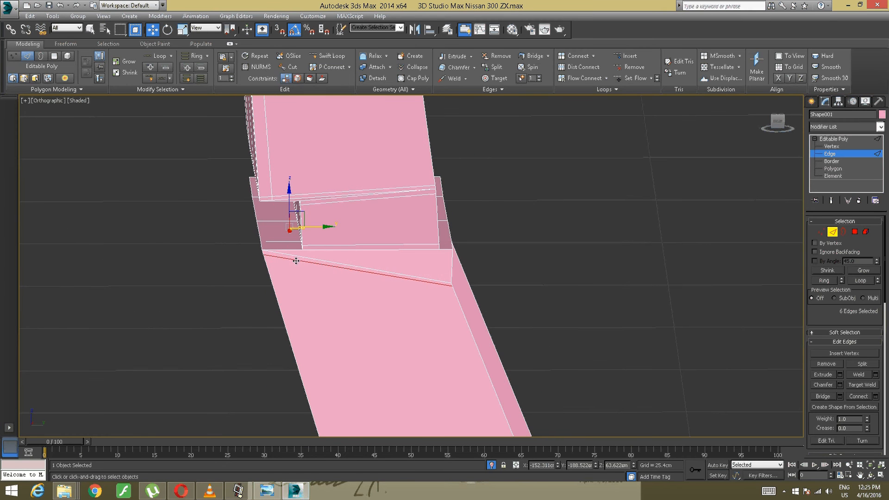
pyautogui.click(330, 57)
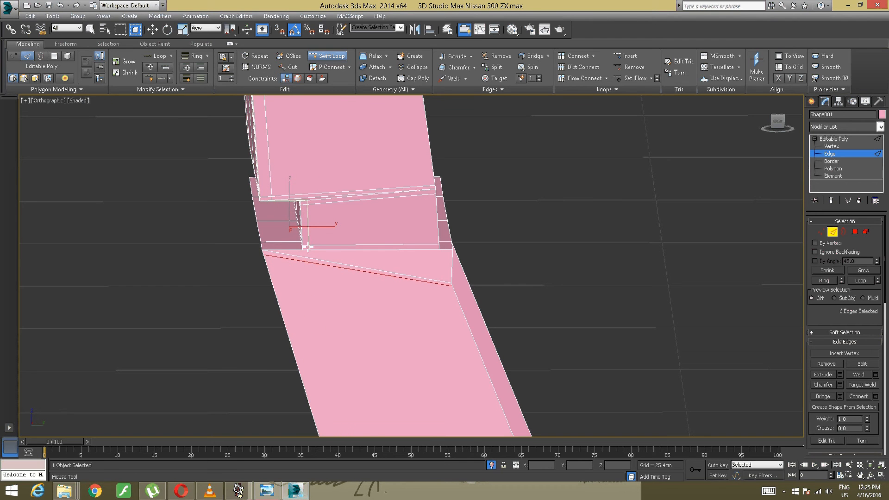
pyautogui.click(274, 256)
pyautogui.keyDown('alt'); pyautogui.moveTo(289, 250); pyautogui.dragTo(349, 248, button='middle'); pyautogui.keyUp('alt')
pyautogui.hotkey('ctrl', 'z')
pyautogui.scroll(5, 329, 249)
pyautogui.press('w')
# - Switch to VLC media player, close it, and return to the fender's groove corner
pyautogui.click(211, 491)
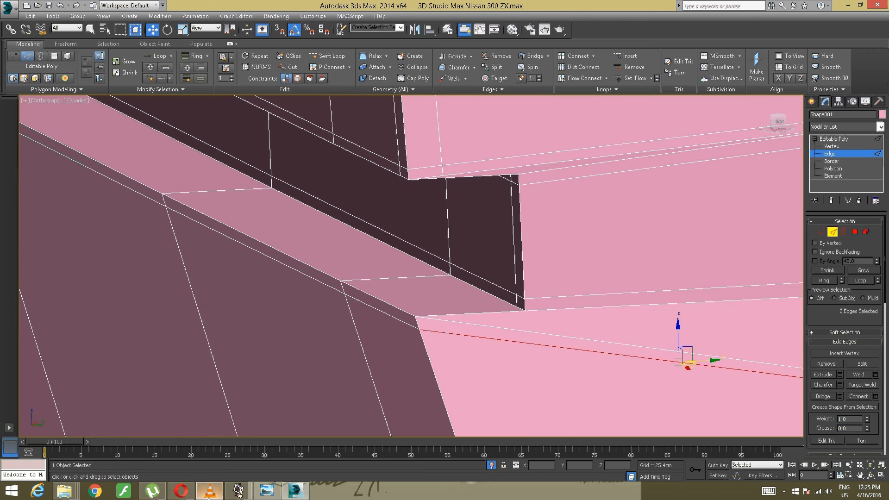
pyautogui.click(888, 9)
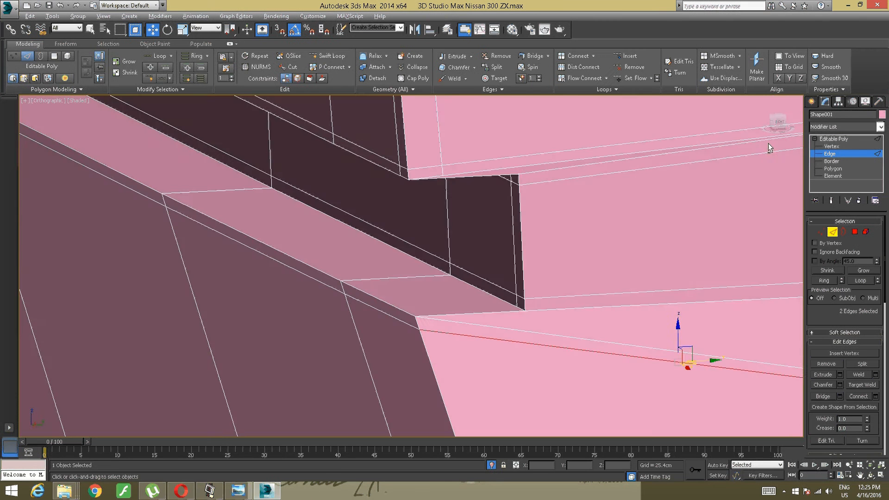
pyautogui.moveTo(759, 149); pyautogui.dragTo(645, 189, button='middle')
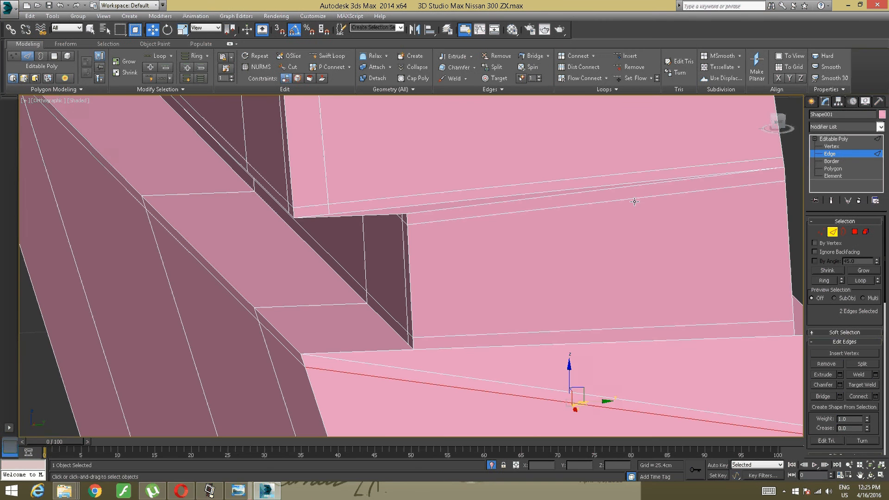
pyautogui.keyDown('alt'); pyautogui.moveTo(521, 264); pyautogui.dragTo(423, 293, button='middle'); pyautogui.keyUp('alt')
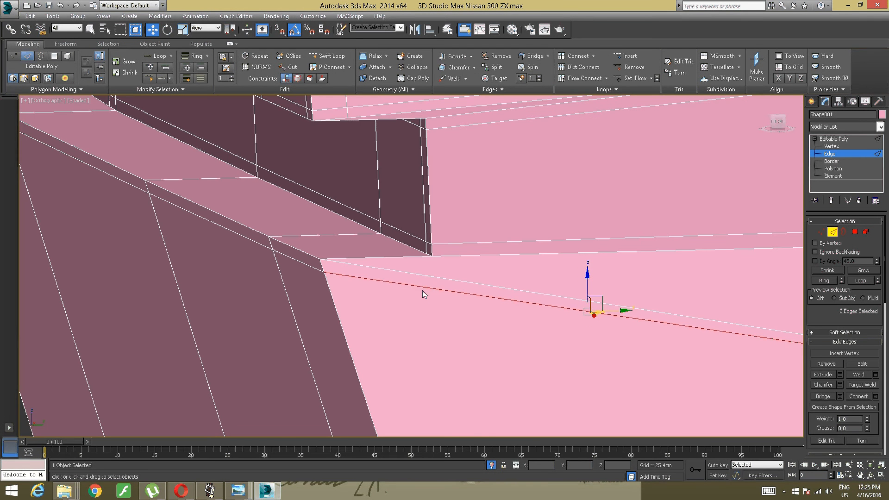
# - Turn off "Listen to this device" in the microphone's properties via the Windows volume mixer, and return to the model
pyautogui.click(828, 491)
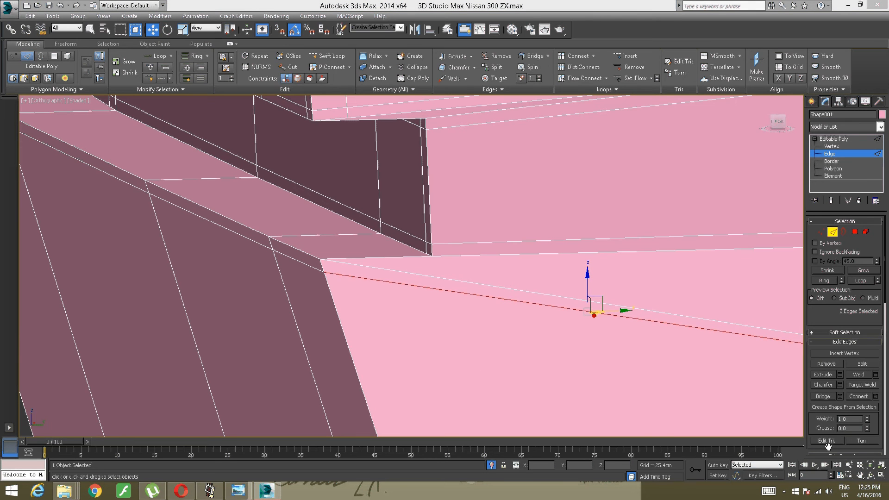
pyautogui.click(829, 495)
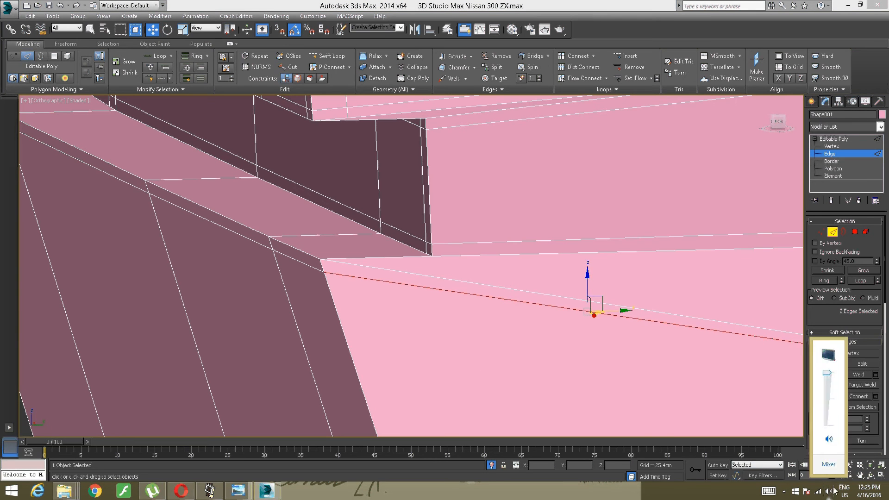
pyautogui.click(836, 474)
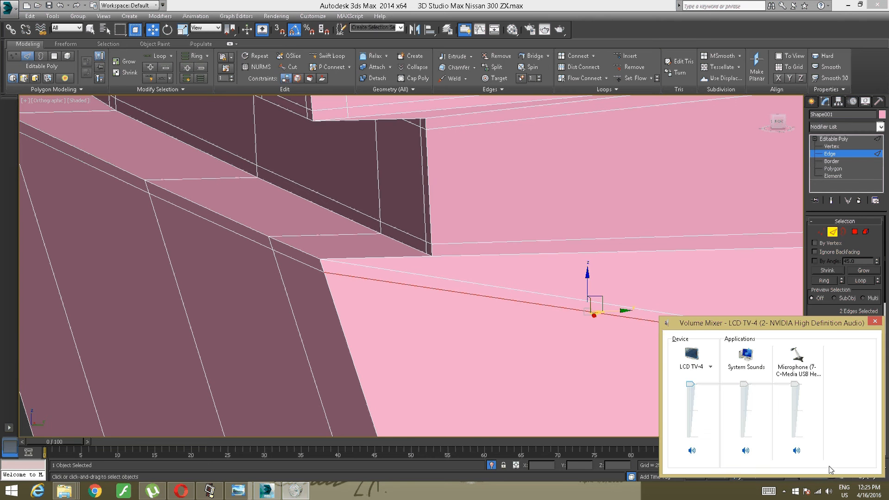
pyautogui.click(795, 371)
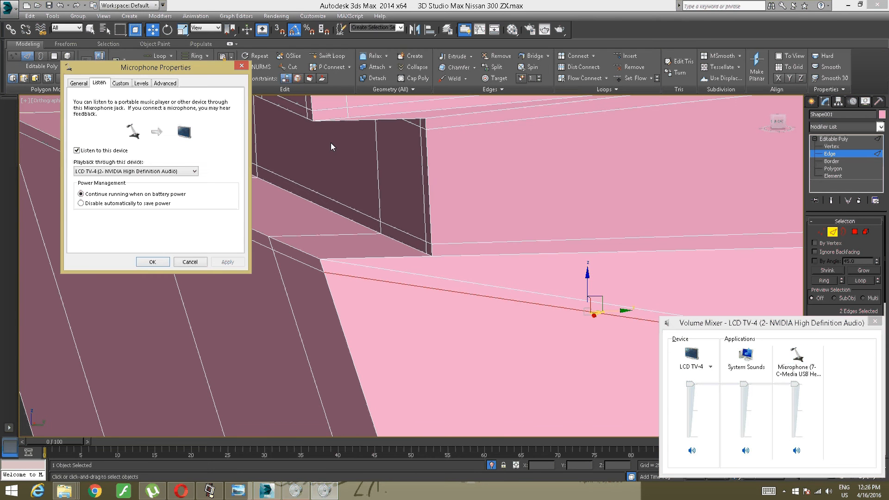
pyautogui.click(77, 151)
pyautogui.click(77, 151)
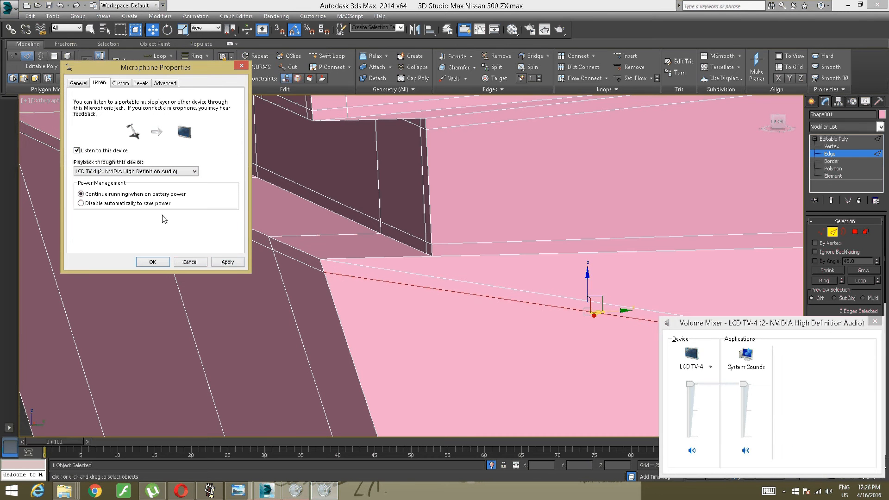
pyautogui.click(227, 262)
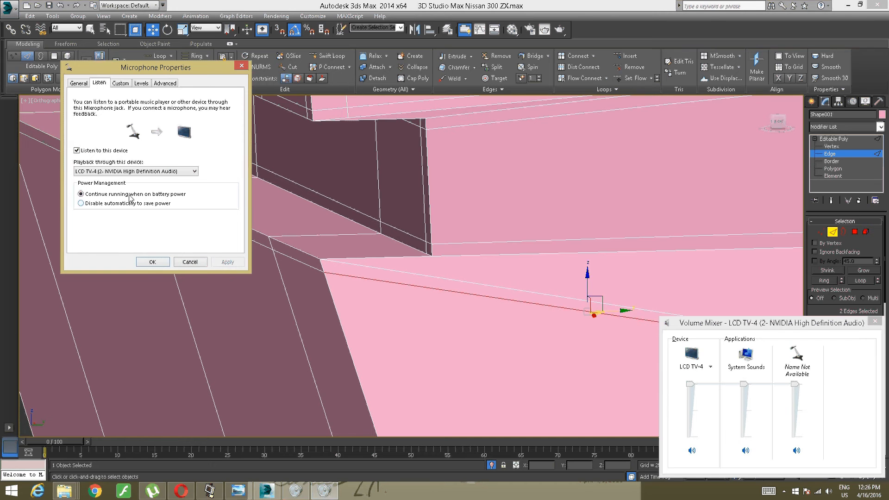
pyautogui.click(77, 151)
pyautogui.click(215, 263)
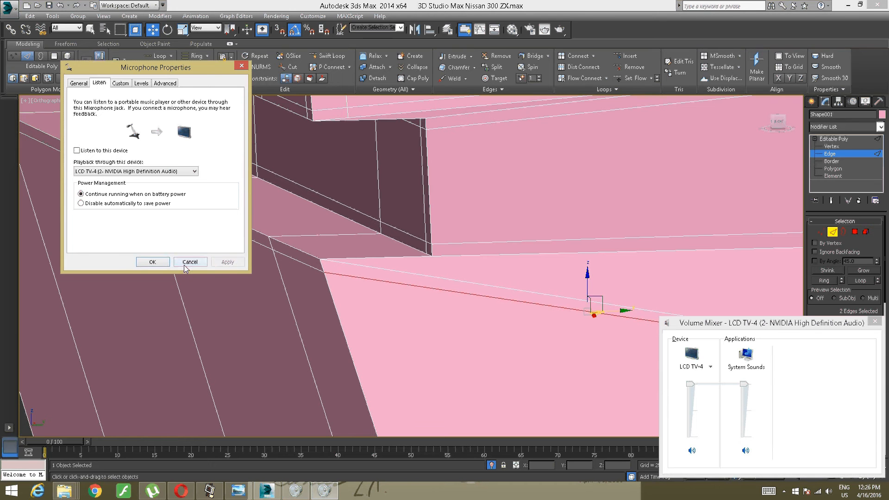
pyautogui.click(156, 263)
pyautogui.click(358, 328)
# - Undo the recent Swift Loops around the recessed groove
pyautogui.scroll(-5, 352, 323)
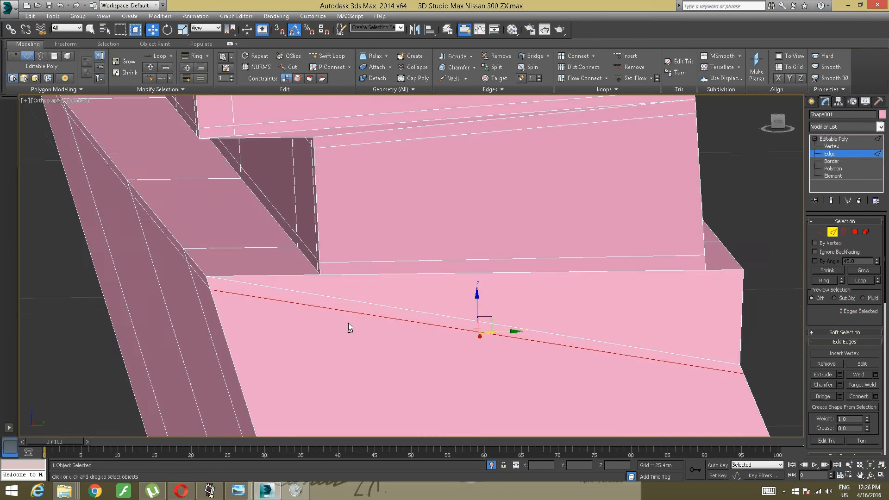
pyautogui.scroll(8, 330, 322)
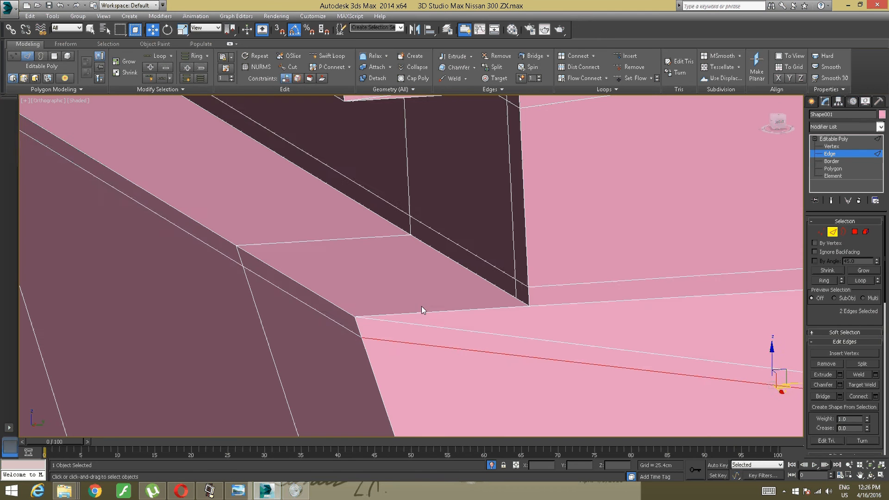
pyautogui.click(429, 306)
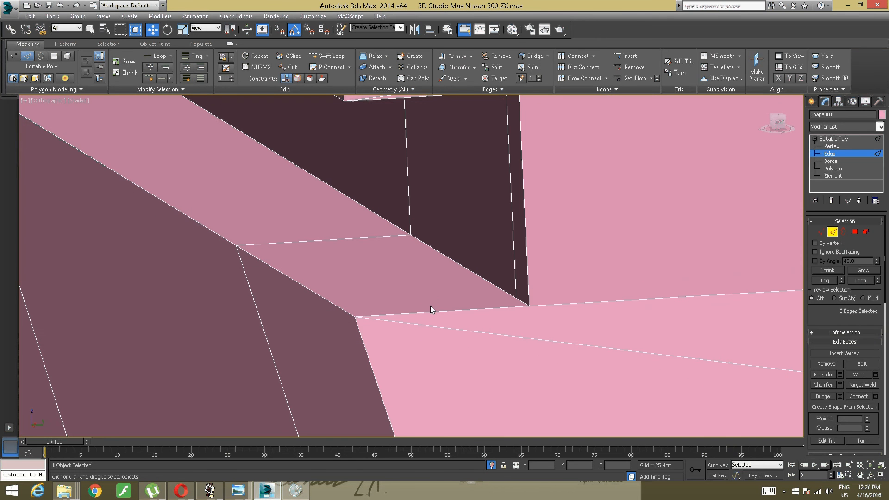
pyautogui.hotkey('ctrl', 'z')
pyautogui.hotkey('ctrl', 'z')
pyautogui.scroll(-4, 438, 310)
pyautogui.keyDown('alt'); pyautogui.moveTo(438, 309); pyautogui.dragTo(423, 308, button='middle'); pyautogui.keyUp('alt')
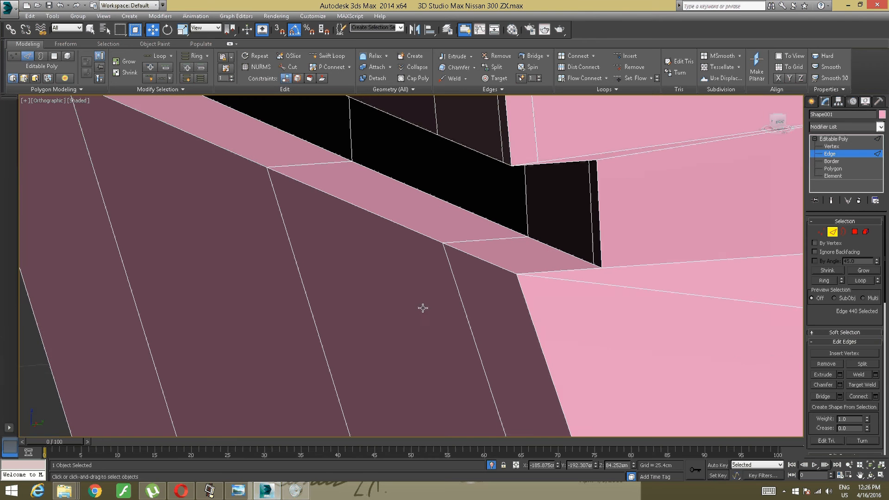
# - Redo the undone Swift Loops around the groove and the lengthwise loop on the side flange below it
pyautogui.click(77, 6)
pyautogui.click(76, 7)
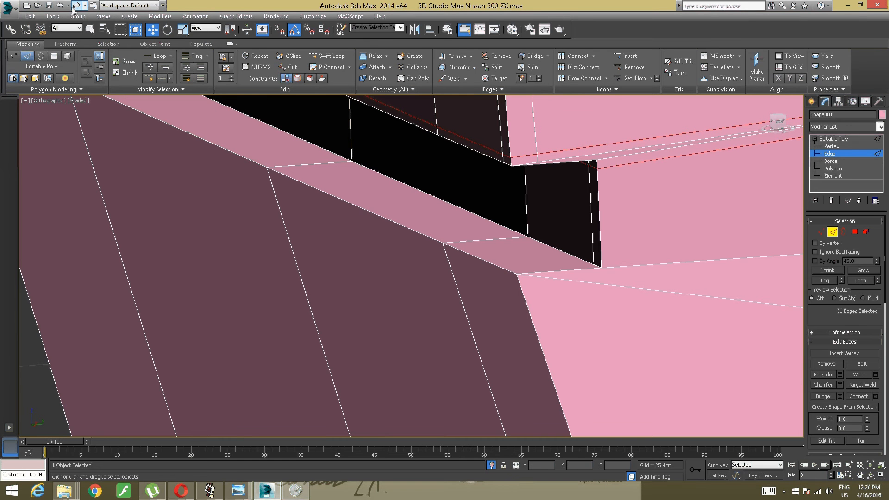
pyautogui.click(75, 6)
pyautogui.click(75, 6)
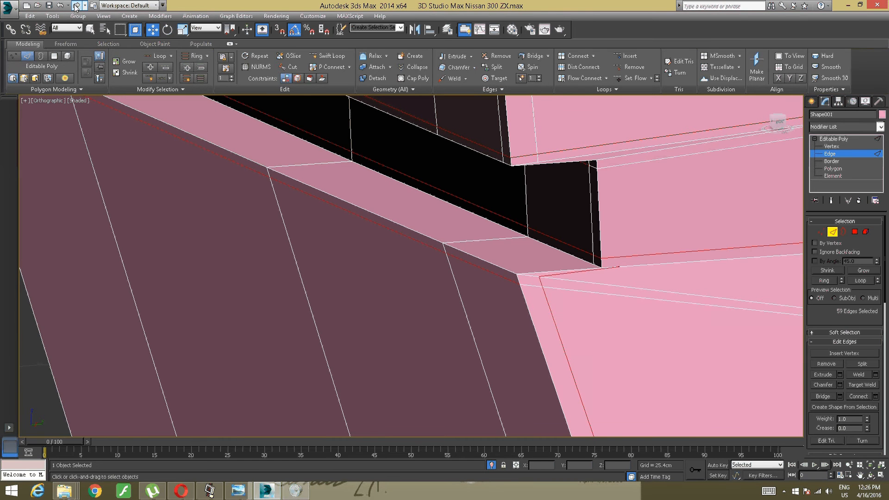
# - Add a Swift Loop down the end face of the recessed groove, close to its outer vertical edge
pyautogui.keyDown('alt'); pyautogui.moveTo(227, 114); pyautogui.dragTo(230, 124, button='middle'); pyautogui.keyUp('alt')
pyautogui.keyDown('alt'); pyautogui.moveTo(248, 153); pyautogui.dragTo(214, 231, button='middle'); pyautogui.keyUp('alt')
pyautogui.keyDown('alt'); pyautogui.moveTo(180, 272); pyautogui.dragTo(310, 193, button='middle'); pyautogui.keyUp('alt')
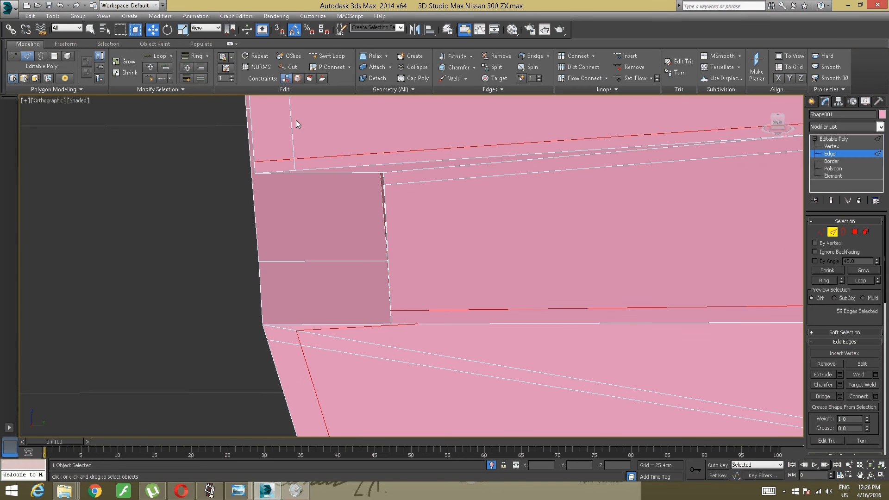
pyautogui.click(330, 56)
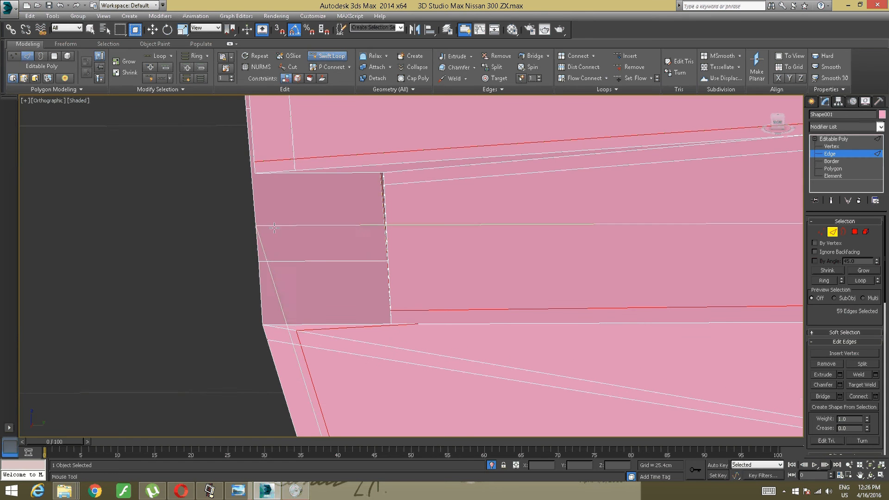
pyautogui.click(279, 307)
pyautogui.rightClick(282, 296)
# - Add a Swift Loop down the fender's lower section below the groove, close to its rear vertical edge
pyautogui.scroll(-4, 284, 294)
pyautogui.keyDown('alt'); pyautogui.moveTo(284, 293); pyautogui.dragTo(361, 233, button='middle'); pyautogui.keyUp('alt')
pyautogui.scroll(-4, 319, 277)
pyautogui.scroll(5, 357, 273)
pyautogui.click(329, 56)
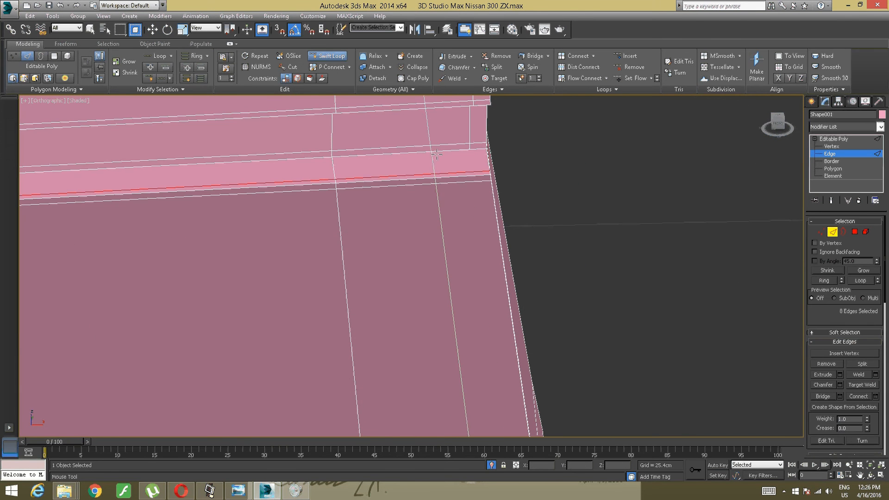
pyautogui.click(477, 169)
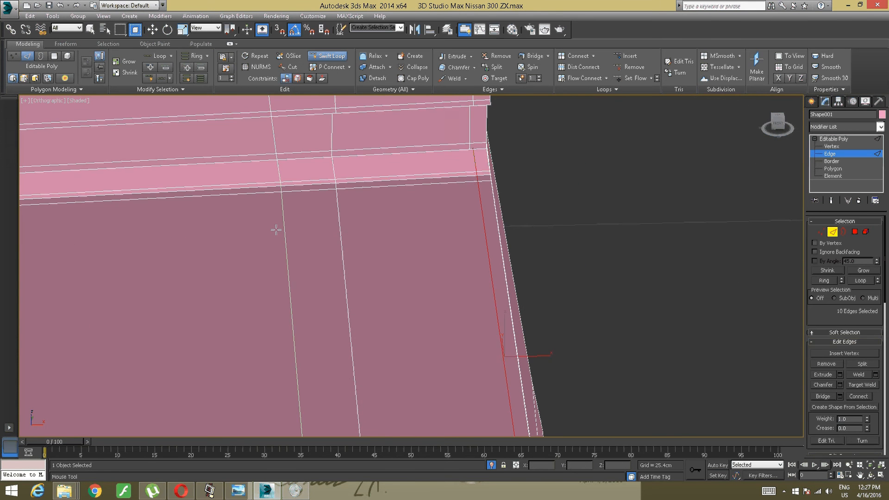
# - Add a Swift Loop down the narrow side face below the groove, beside the lower section's corner edge
pyautogui.moveTo(276, 228); pyautogui.dragTo(500, 220, button='middle')
pyautogui.moveTo(307, 242); pyautogui.dragTo(419, 227, button='middle')
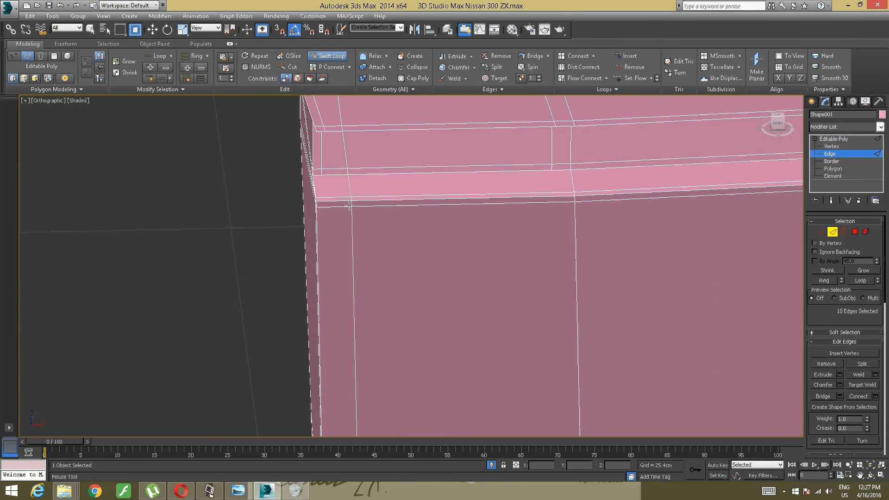
pyautogui.click(311, 226)
# - Add a Swift Loop across the fender's bottom tip, close to its lowest corner
pyautogui.keyDown('alt'); pyautogui.moveTo(311, 226); pyautogui.dragTo(374, 232, button='middle'); pyautogui.keyUp('alt')
pyautogui.scroll(-5, 383, 181)
pyautogui.scroll(5, 343, 273)
pyautogui.keyDown('alt'); pyautogui.moveTo(442, 244); pyautogui.dragTo(445, 258, button='middle'); pyautogui.keyUp('alt')
pyautogui.scroll(-3, 445, 258)
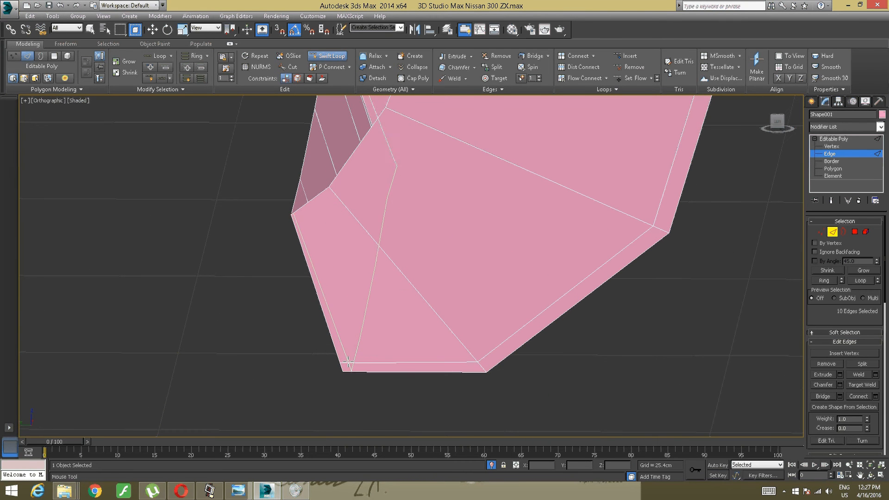
pyautogui.click(351, 356)
# - Examine the edge loops around the groove, lower section and rear border of the fender from several sides
pyautogui.scroll(-5, 351, 353)
pyautogui.scroll(-5, 351, 353)
pyautogui.keyDown('alt'); pyautogui.moveTo(351, 353); pyautogui.dragTo(328, 353, button='middle'); pyautogui.keyUp('alt')
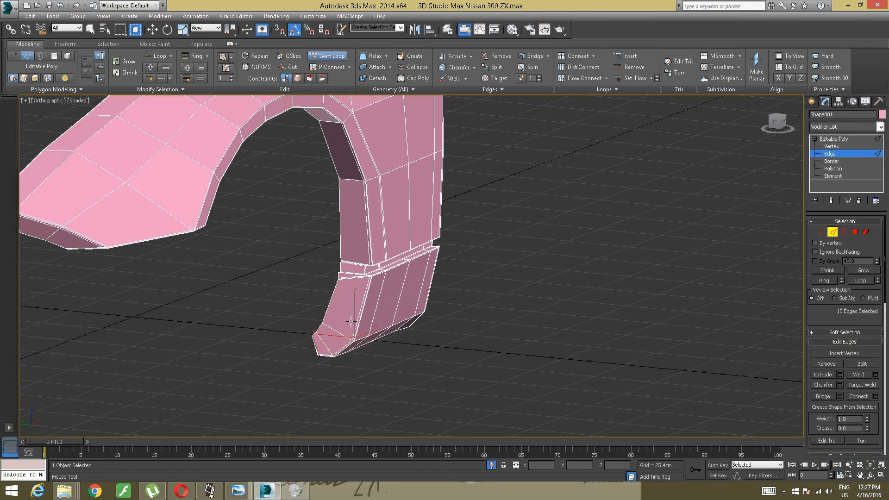
pyautogui.scroll(10, 372, 161)
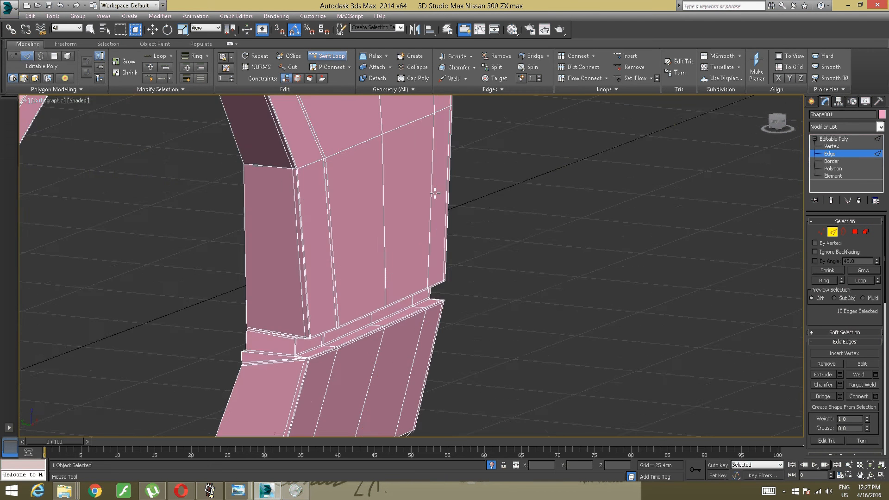
pyautogui.scroll(-10, 390, 211)
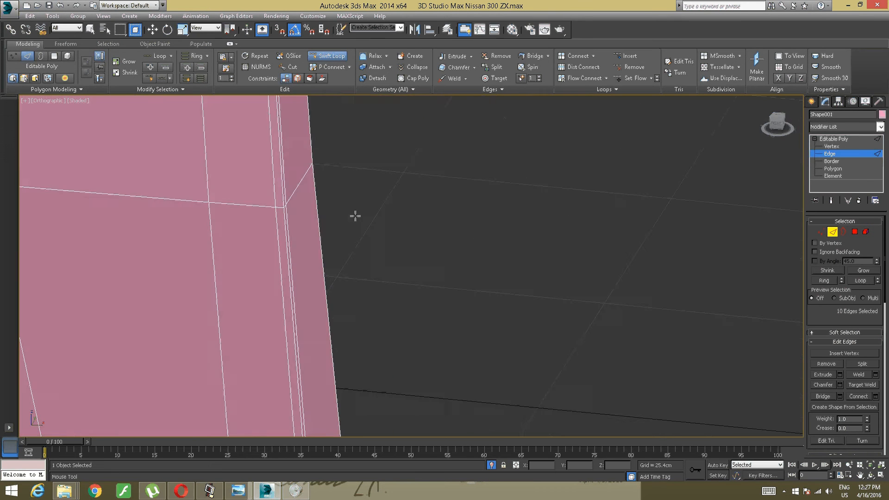
pyautogui.scroll(-3, 308, 223)
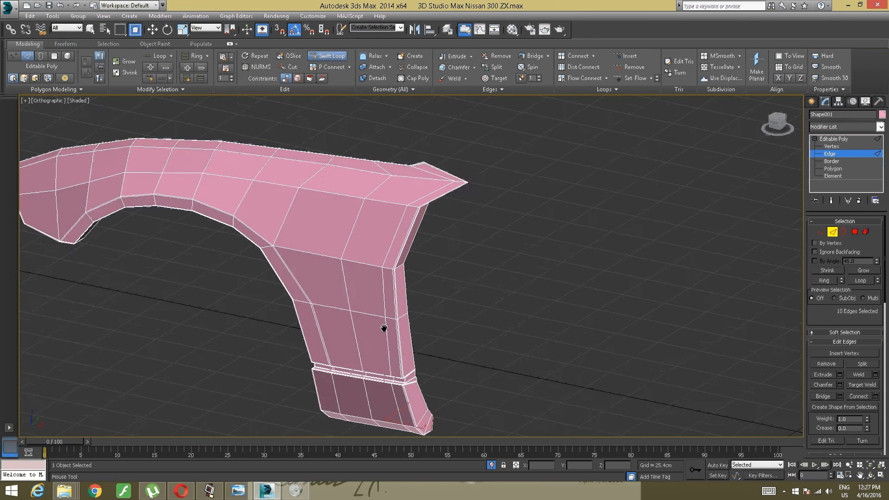
pyautogui.scroll(-4, 350, 251)
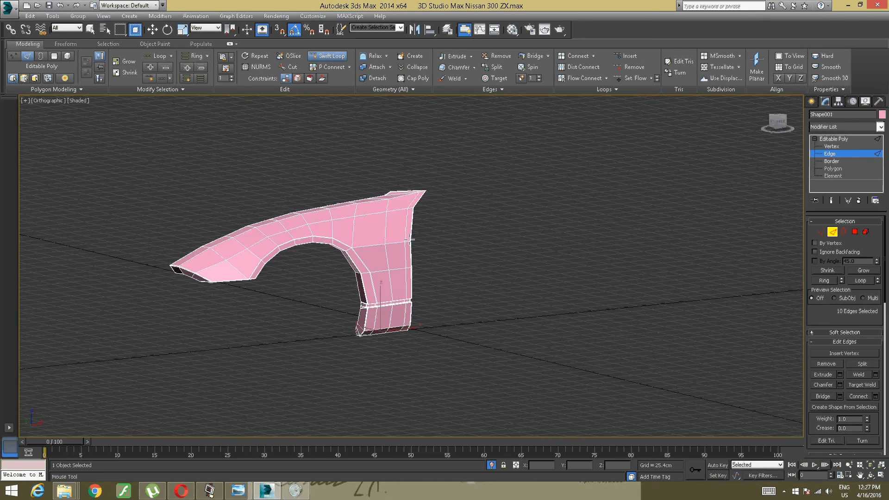
pyautogui.scroll(6, 350, 251)
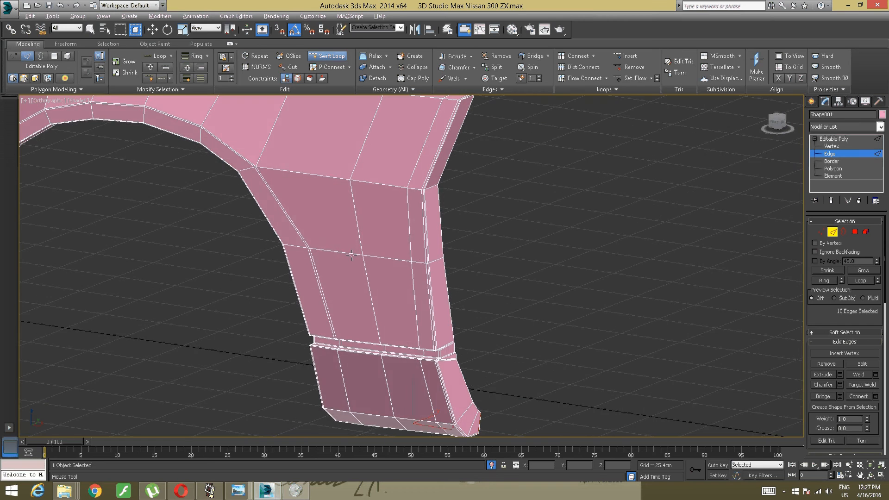
pyautogui.keyDown('alt'); pyautogui.moveTo(352, 241); pyautogui.dragTo(279, 260, button='middle'); pyautogui.keyUp('alt')
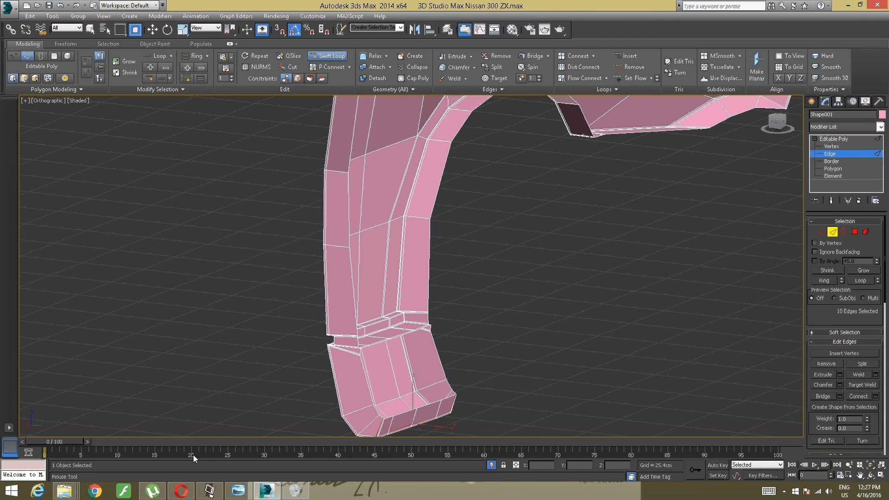
# - Play "Drakengard 2 OST - 09 - Vein of Grief.mp4" from the Music's folder in VLC media player, and return to 3ds Max
pyautogui.moveTo(65, 490)
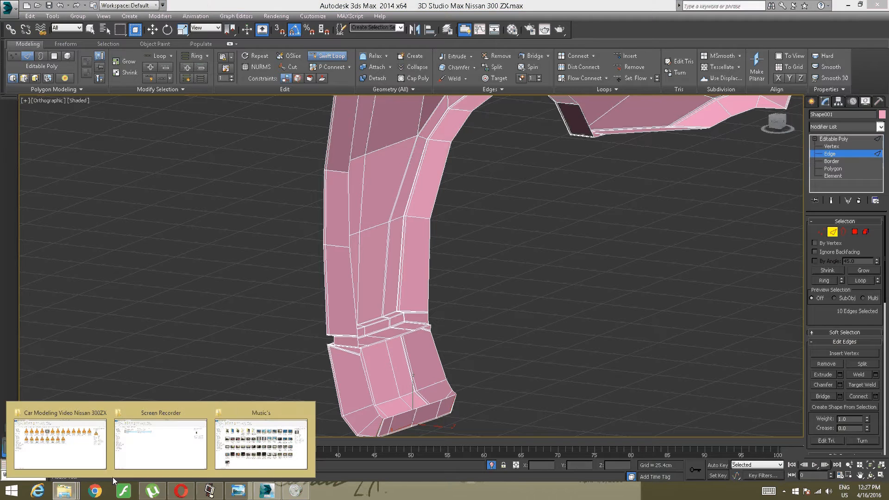
pyautogui.click(247, 457)
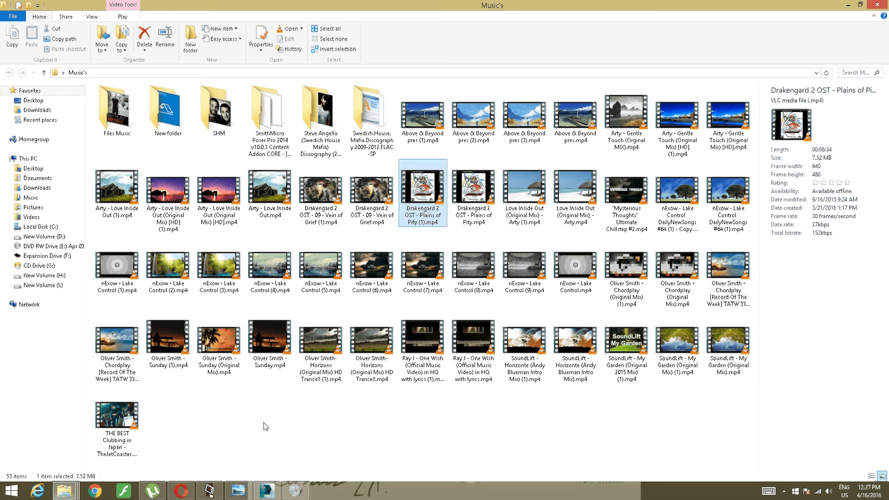
pyautogui.doubleClick(371, 199)
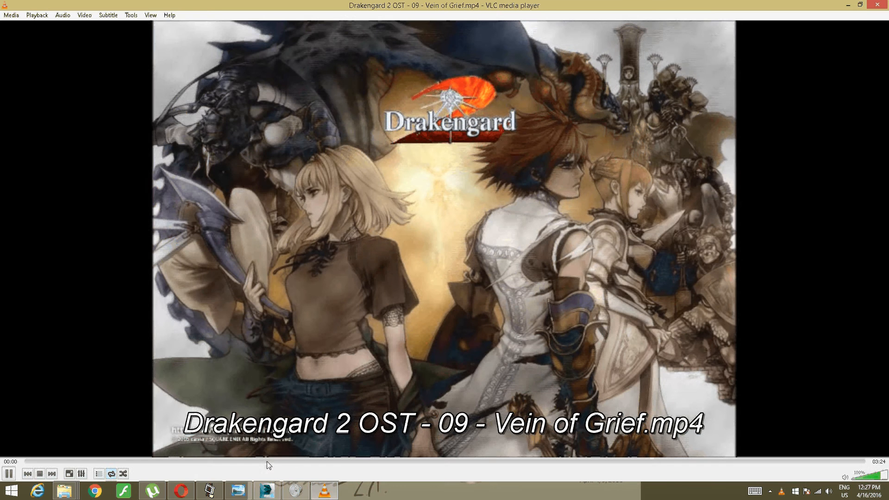
pyautogui.click(267, 490)
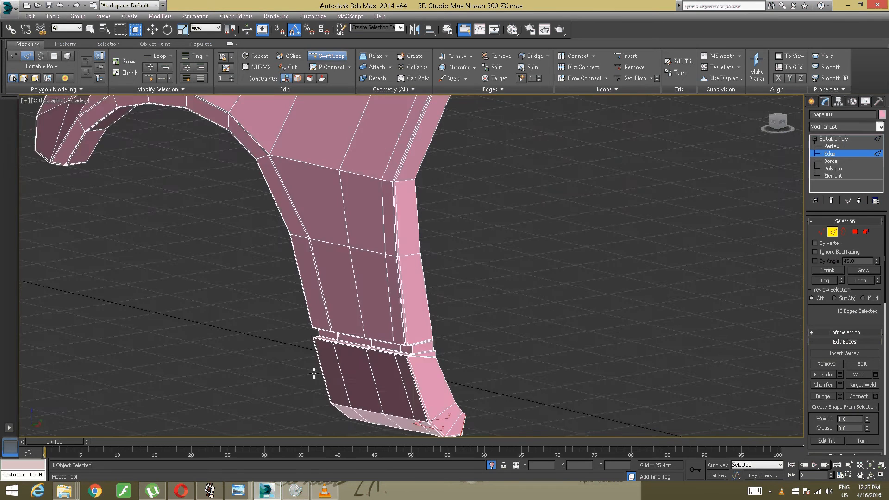
# - Examine the supporting loops on the lower section and along the wheel arch to the fender's front tip, ending Swift Loop
pyautogui.scroll(10, 314, 374)
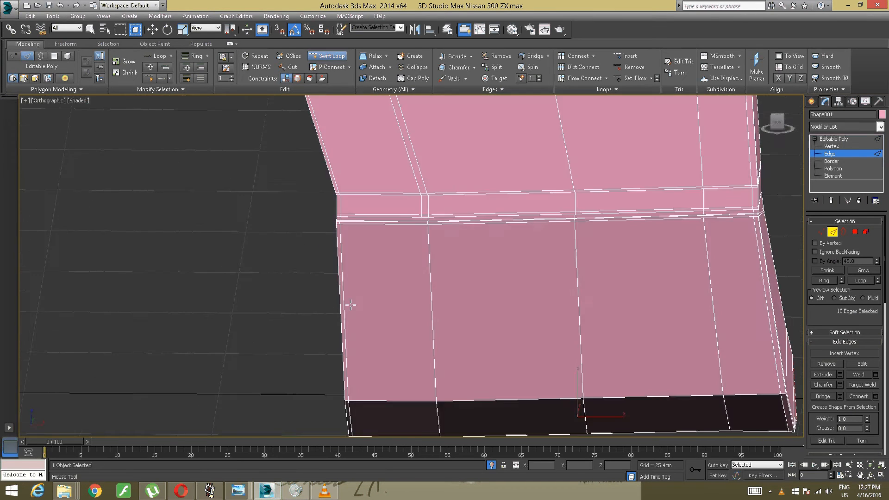
pyautogui.keyDown('alt'); pyautogui.moveTo(351, 305); pyautogui.dragTo(333, 294, button='middle'); pyautogui.keyUp('alt')
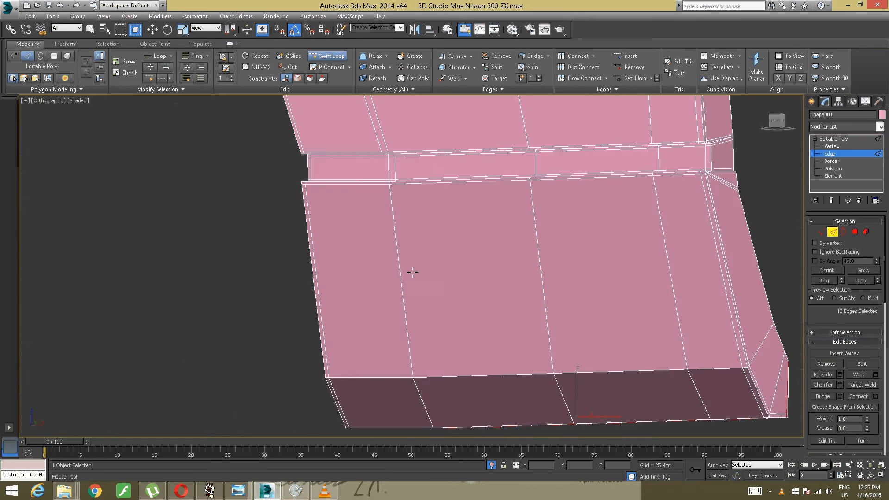
pyautogui.moveTo(412, 272)
pyautogui.keyDown('alt'); pyautogui.mouseDown(button='middle')
pyautogui.moveTo(369, 280)
pyautogui.moveTo(412, 264)
pyautogui.moveTo(388, 298)
pyautogui.moveTo(407, 302)
pyautogui.moveTo(458, 266)
pyautogui.moveTo(390, 283)
pyautogui.moveTo(417, 280)
pyautogui.moveTo(391, 300)
pyautogui.moveTo(415, 289)
pyautogui.moveTo(440, 323)
pyautogui.moveTo(383, 293)
pyautogui.moveTo(407, 247)
pyautogui.moveTo(471, 240)
pyautogui.moveTo(526, 248)
pyautogui.moveTo(496, 258)
pyautogui.moveTo(499, 280)
pyautogui.moveTo(526, 268)
pyautogui.moveTo(469, 275)
pyautogui.moveTo(438, 258)
pyautogui.moveTo(453, 253)
pyautogui.moveTo(424, 261)
pyautogui.mouseUp(button='middle'); pyautogui.keyUp('alt')
pyautogui.scroll(5, 407, 248)
pyautogui.scroll(-5, 482, 248)
pyautogui.press('w')
pyautogui.keyDown('alt'); pyautogui.moveTo(354, 277); pyautogui.dragTo(383, 294, button='middle'); pyautogui.keyUp('alt')
pyautogui.scroll(-5, 385, 237)
pyautogui.moveTo(190, 221); pyautogui.dragTo(382, 286, button='middle')
pyautogui.scroll(2, 367, 289)
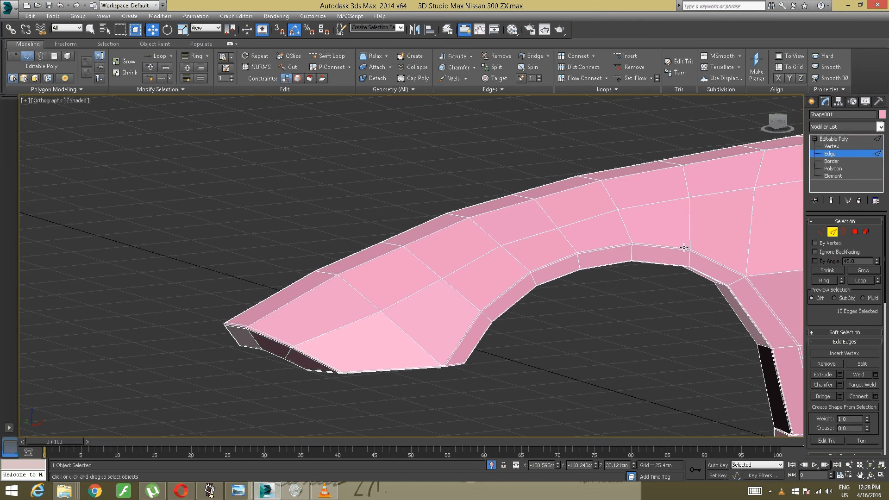
# - Leave edge editing and apply a TurboSmooth modifier with 2 iterations to the whole fender
pyautogui.click(825, 139)
pyautogui.scroll(-8, 651, 190)
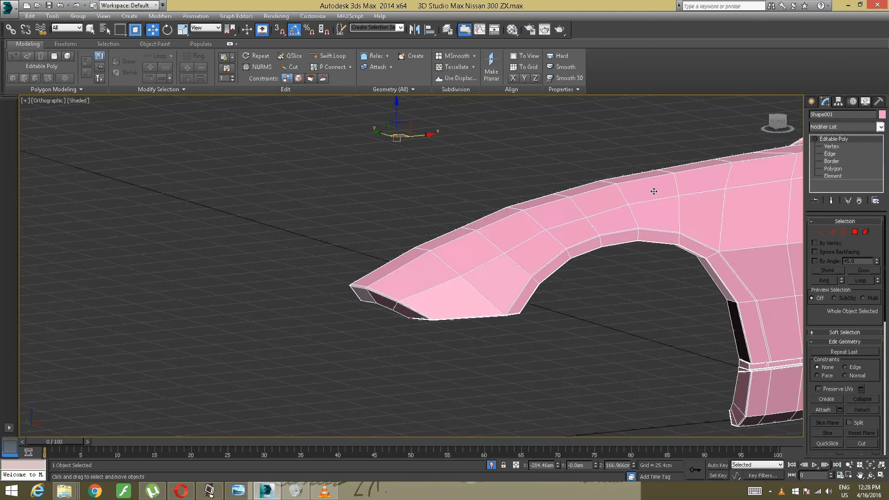
pyautogui.moveTo(649, 192); pyautogui.dragTo(597, 211, button='middle')
pyautogui.rightClick(608, 207)
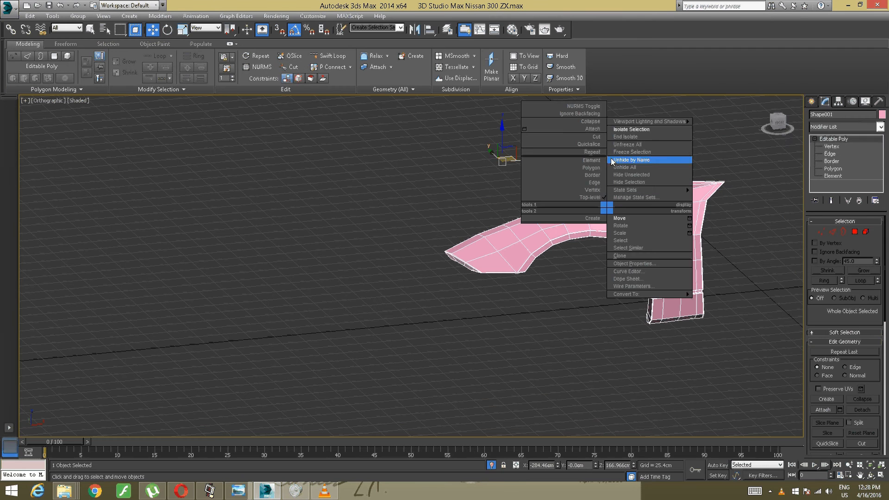
pyautogui.click(881, 127)
pyautogui.click(881, 127)
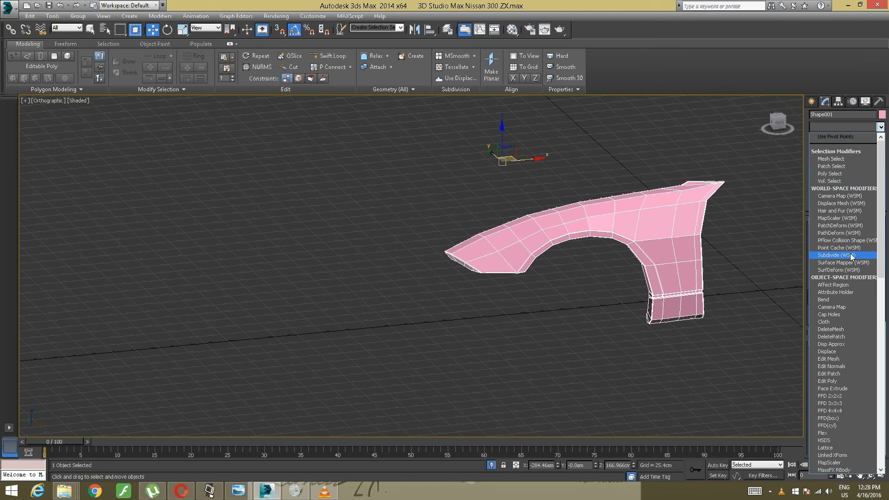
pyautogui.scroll(-20, 853, 261)
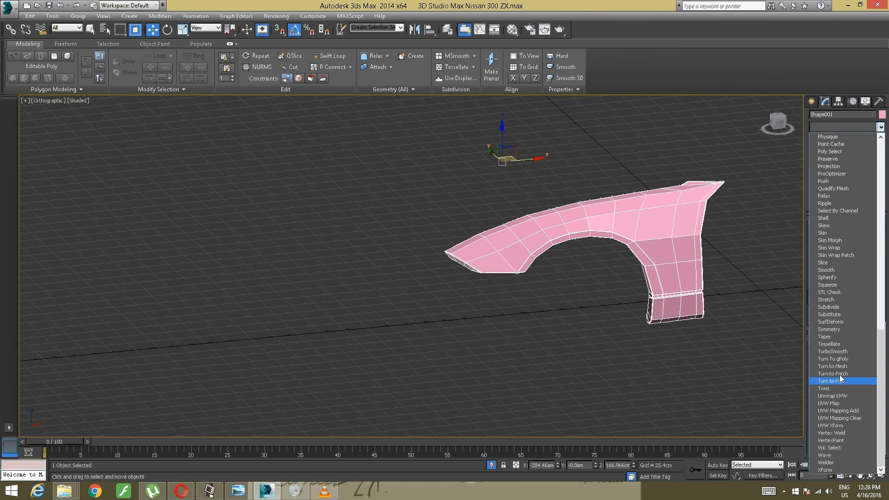
pyautogui.click(836, 352)
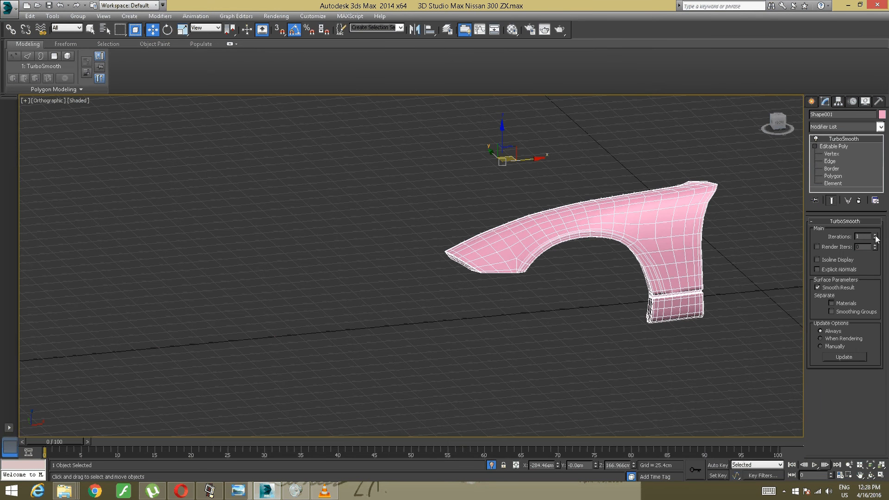
pyautogui.click(876, 235)
pyautogui.scroll(4, 757, 246)
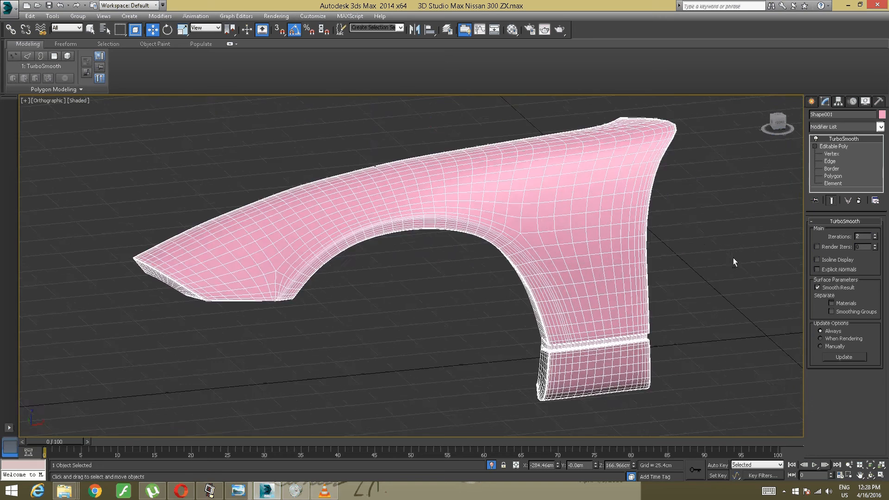
pyautogui.keyDown('alt'); pyautogui.moveTo(733, 258); pyautogui.dragTo(594, 263, button='middle'); pyautogui.keyUp('alt')
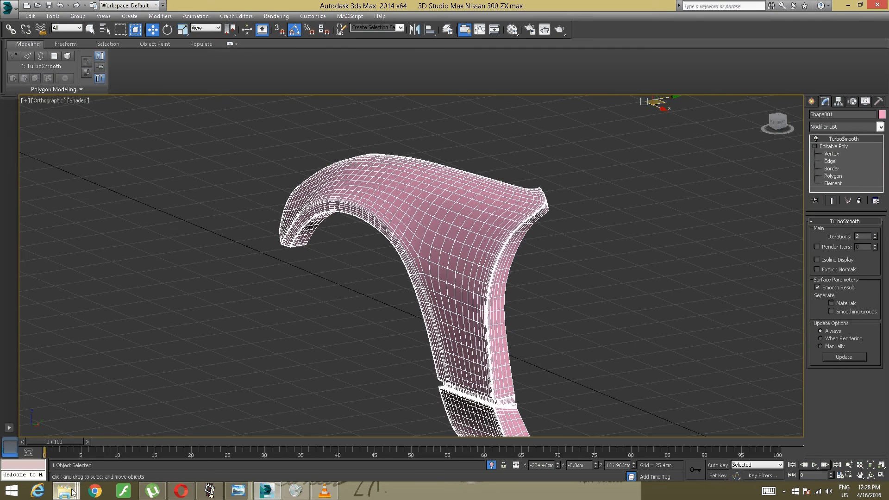
pyautogui.moveTo(65, 490)
pyautogui.click(72, 447)
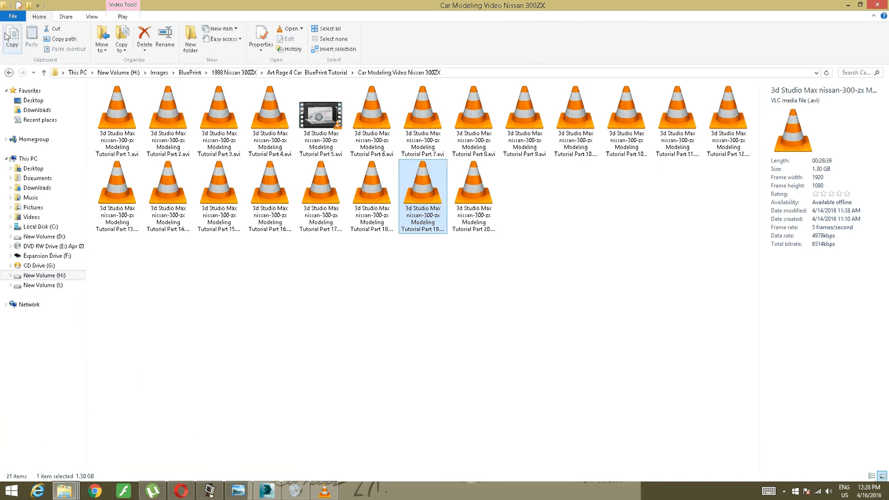
pyautogui.click(9, 73)
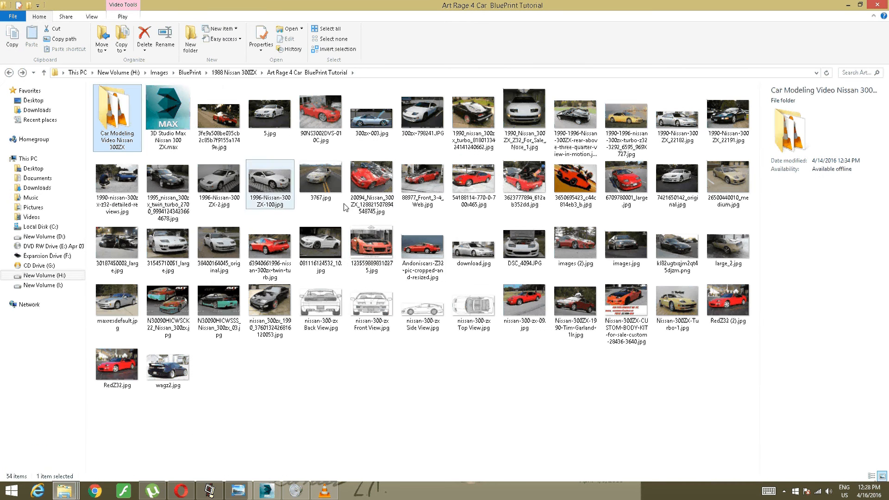
pyautogui.doubleClick(296, 252)
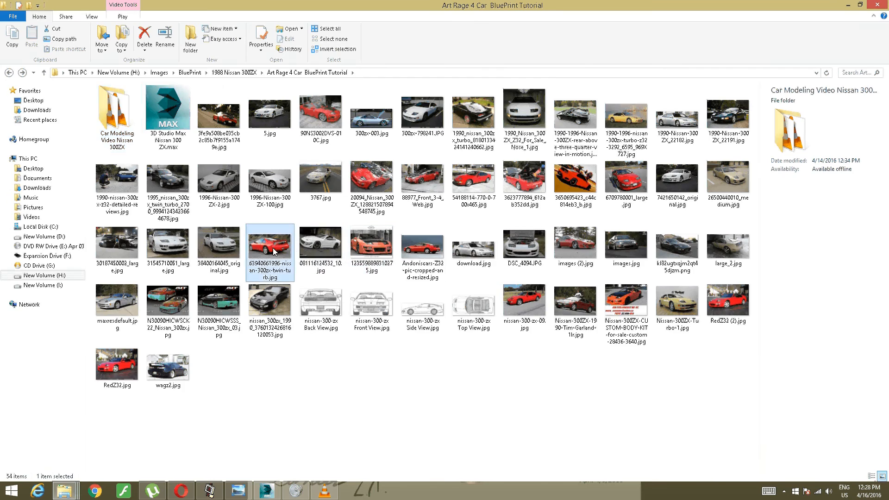
pyautogui.scroll(3, 354, 231)
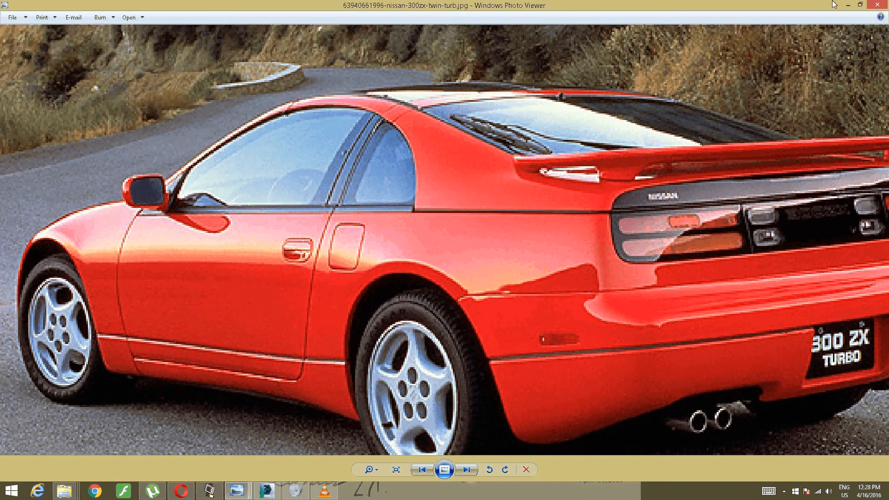
pyautogui.click(878, 5)
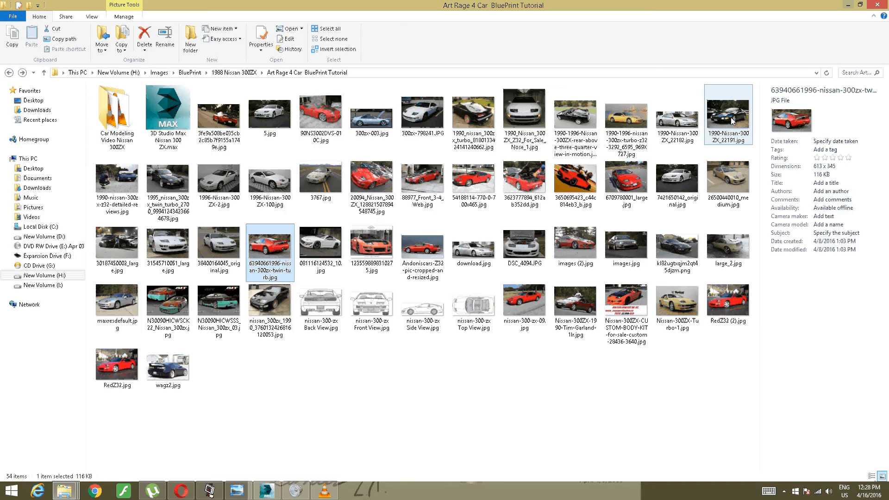
pyautogui.doubleClick(719, 181)
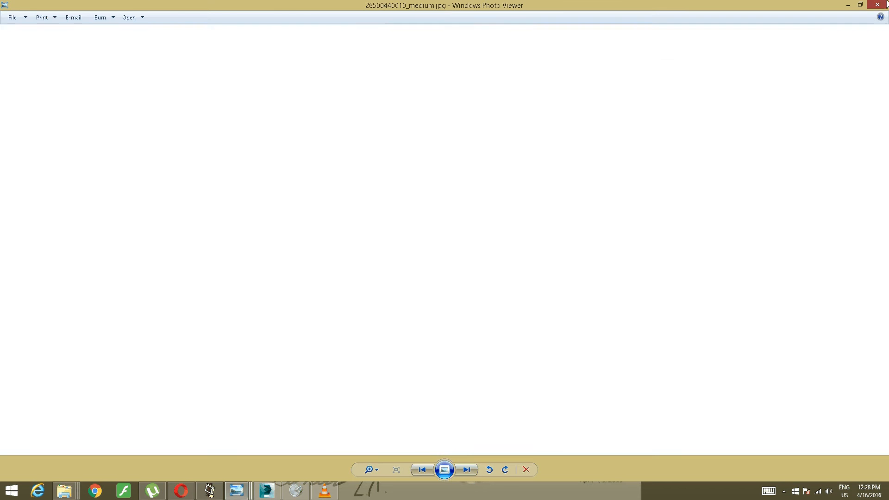
pyautogui.click(886, 4)
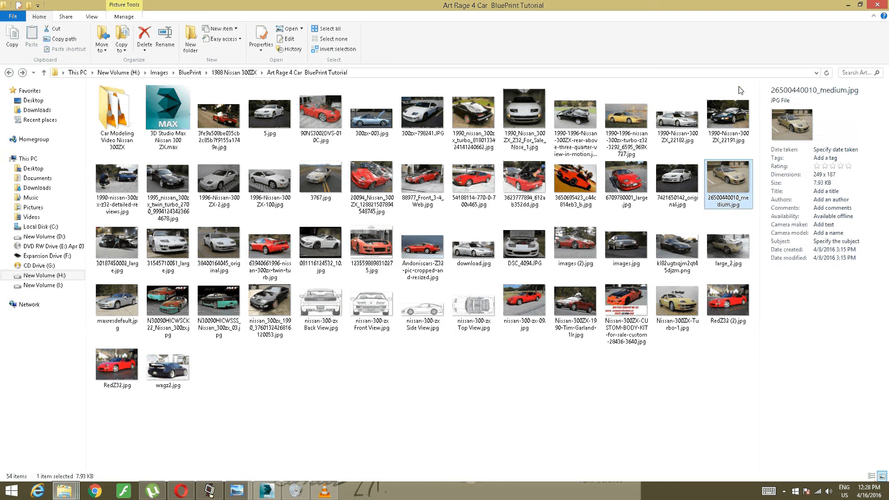
pyautogui.doubleClick(678, 301)
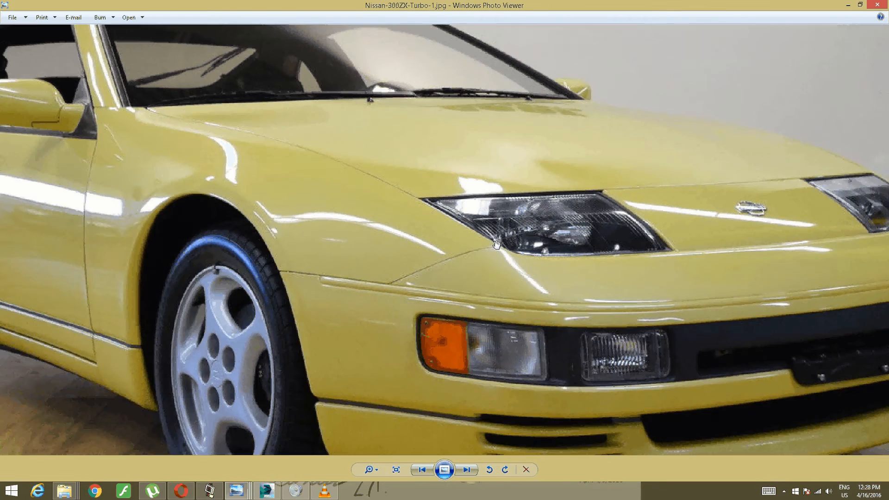
pyautogui.scroll(-3, 496, 245)
pyautogui.scroll(4, 385, 246)
pyautogui.scroll(-2, 297, 234)
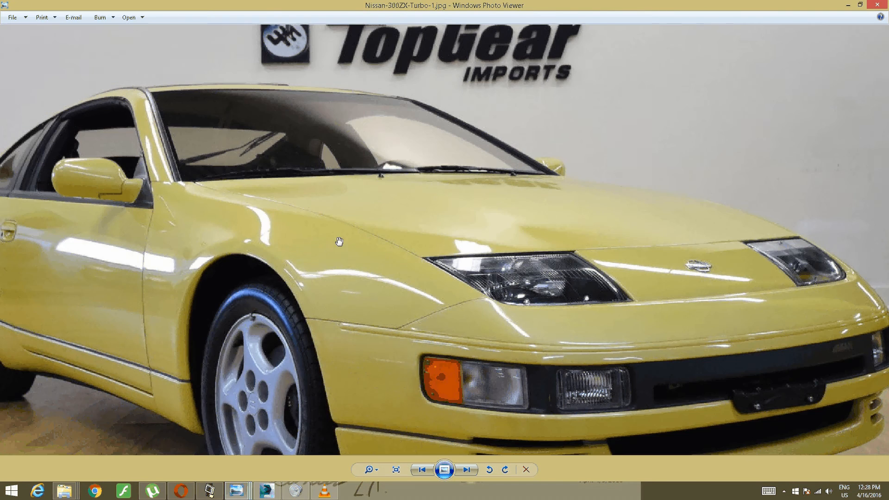
# - Finish checking the photo Nissan-300ZX-Turbo-1.jpg and close it, switch back to 3ds Max, and examine the smoothed fender's front end
pyautogui.scroll(-2, 361, 236)
pyautogui.scroll(2, 387, 232)
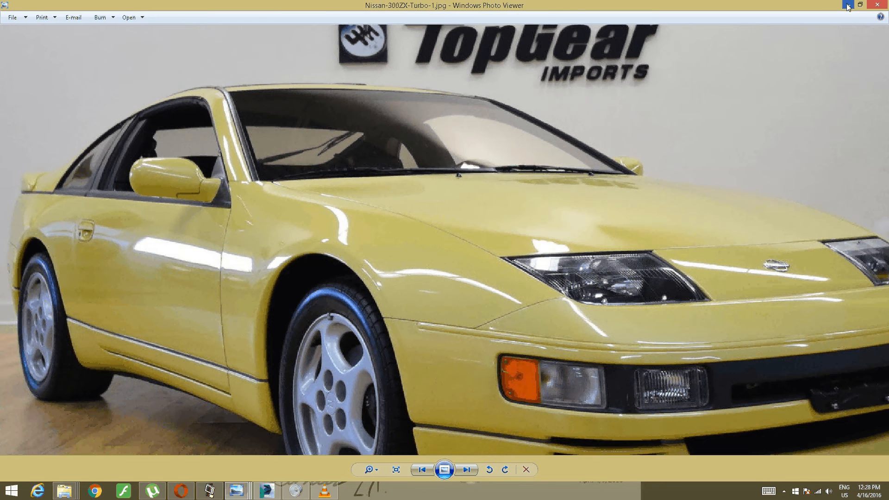
pyautogui.click(877, 4)
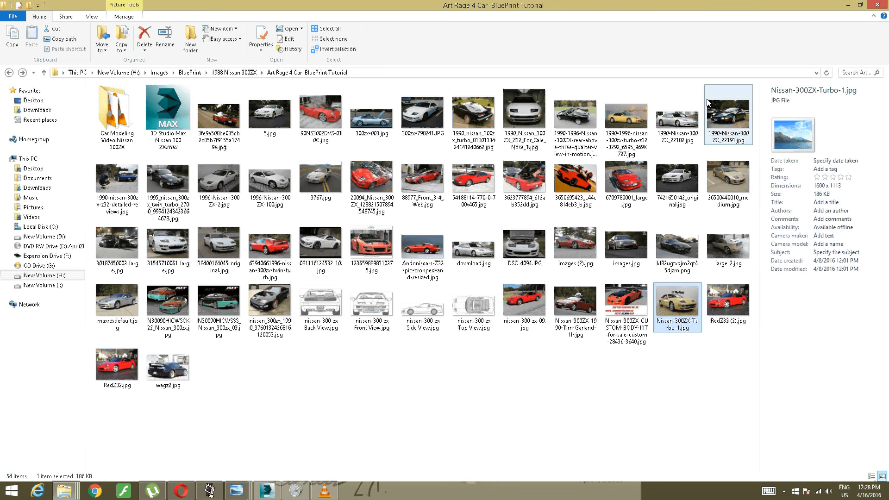
pyautogui.click(266, 491)
pyautogui.scroll(4, 315, 415)
pyautogui.scroll(-4, 346, 401)
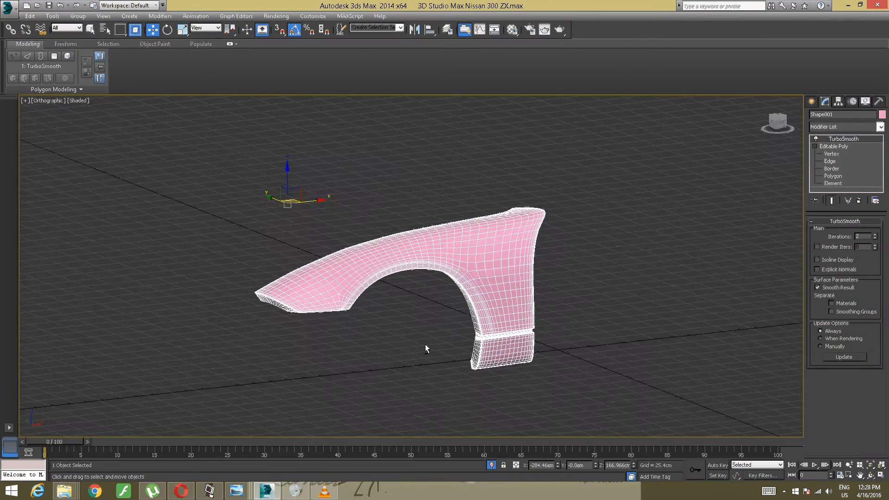
pyautogui.moveTo(425, 343)
pyautogui.keyDown('alt'); pyautogui.mouseDown(button='middle')
pyautogui.moveTo(401, 346)
pyautogui.moveTo(452, 334)
pyautogui.moveTo(432, 332)
pyautogui.mouseUp(button='middle'); pyautogui.keyUp('alt')
pyautogui.scroll(4, 432, 332)
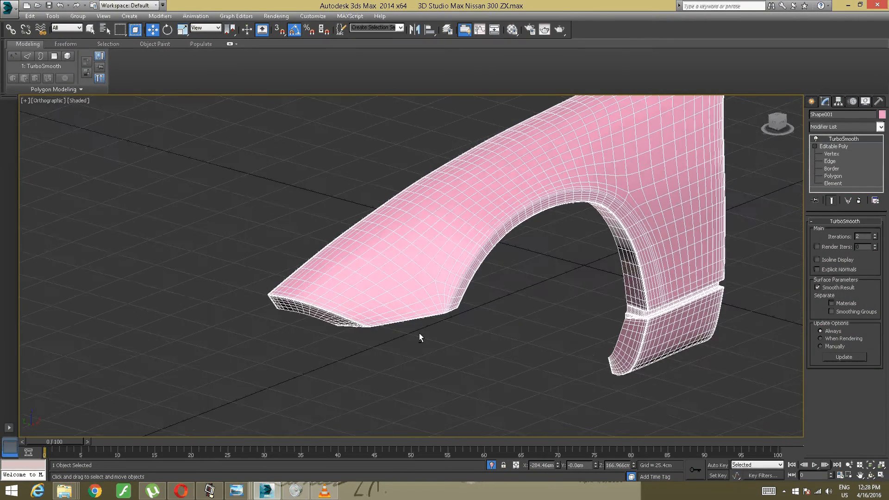
# - End the isolation to show the whole car, and inspect the smoothed fender around the wheel arch and door edge
pyautogui.rightClick(428, 293)
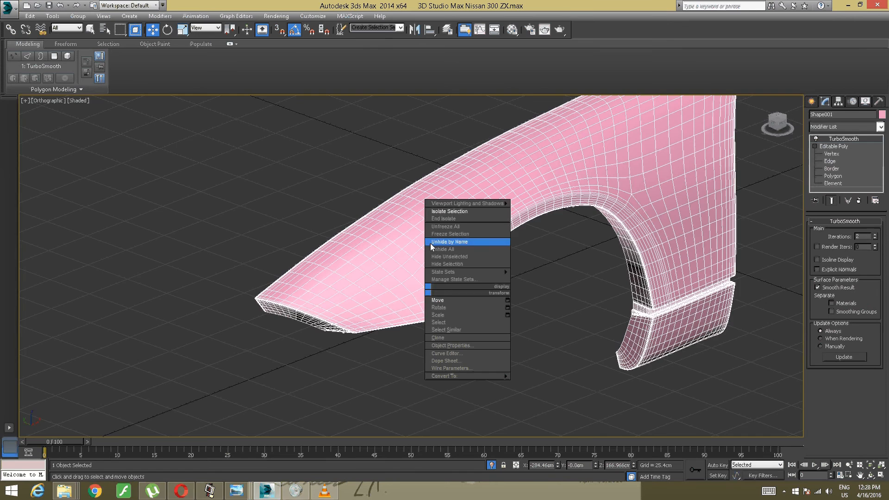
pyautogui.click(436, 219)
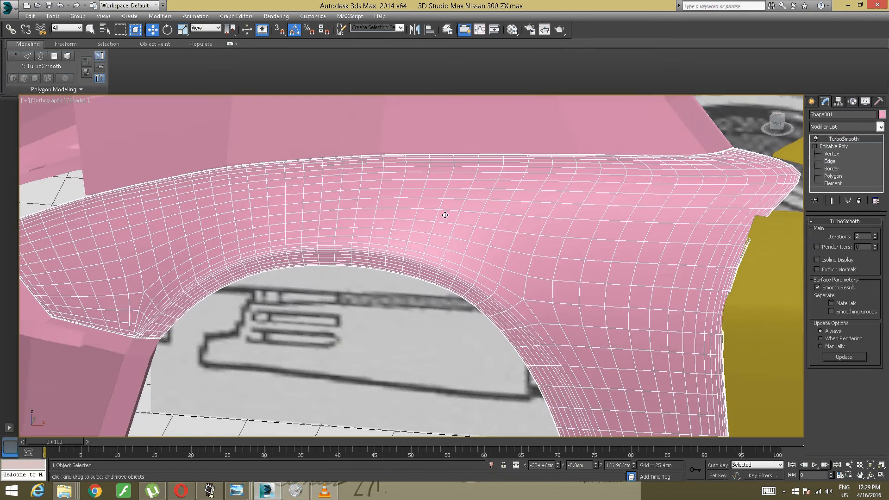
pyautogui.scroll(-5, 445, 215)
pyautogui.moveTo(445, 215); pyautogui.dragTo(466, 234, button='middle')
pyautogui.scroll(10, 466, 235)
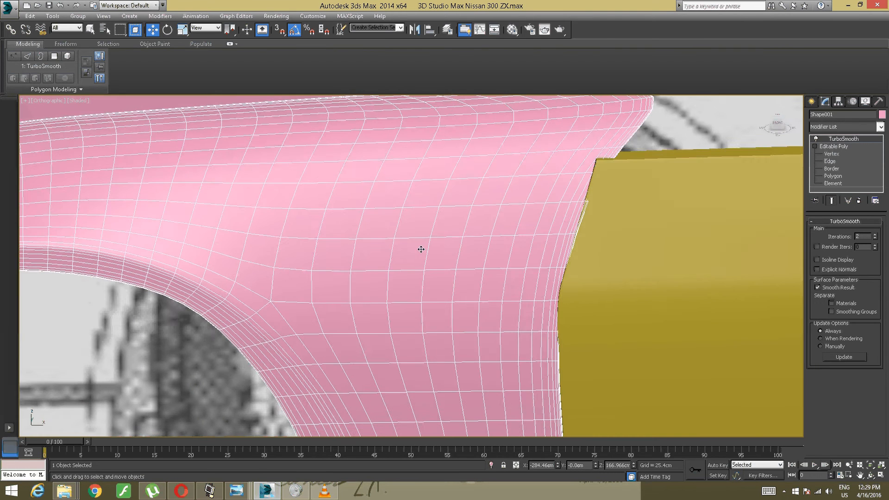
pyautogui.keyDown('alt'); pyautogui.moveTo(421, 249); pyautogui.dragTo(413, 278, button='middle'); pyautogui.keyUp('alt')
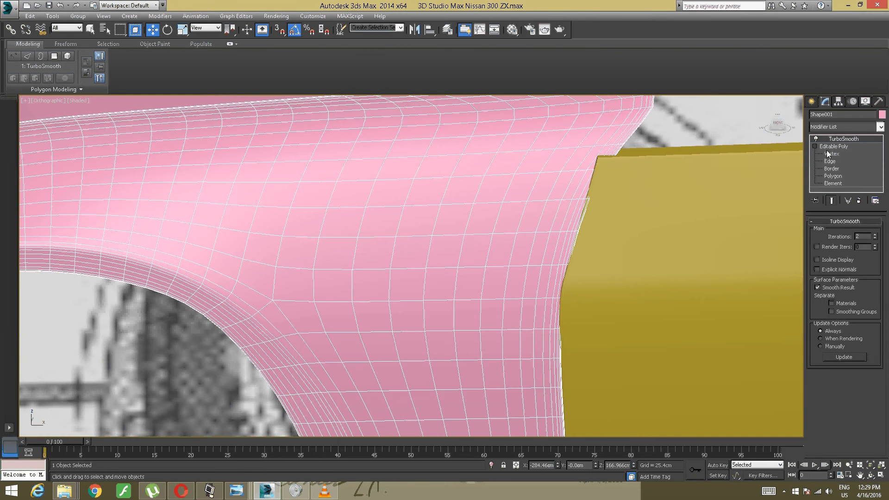
# - Insert a Swift Loop in the fender's Editable Poly just below the horizontal edge running from the wheel arch to the door
pyautogui.click(832, 146)
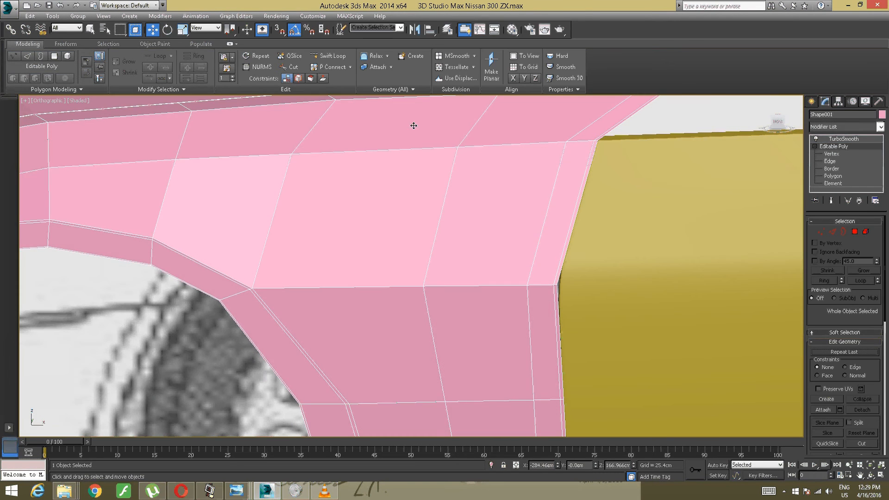
pyautogui.click(341, 56)
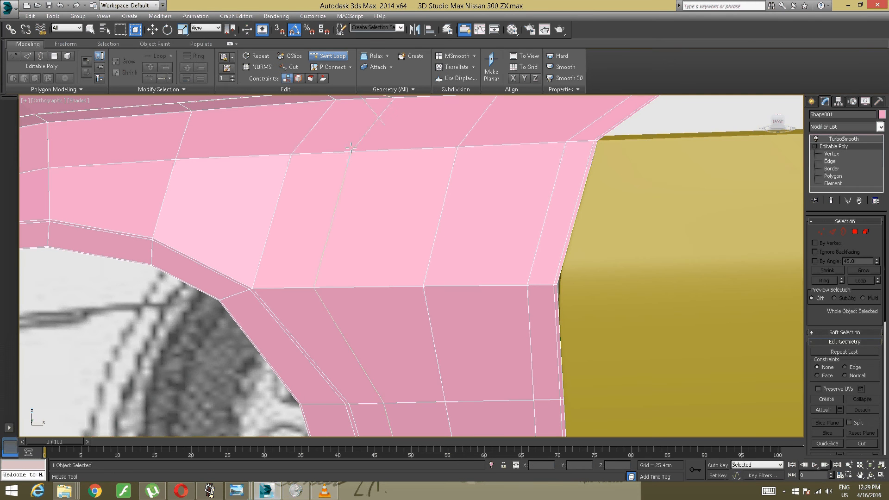
pyautogui.click(258, 309)
pyautogui.rightClick(330, 255)
pyautogui.keyDown('alt'); pyautogui.moveTo(329, 256); pyautogui.dragTo(372, 283, button='middle'); pyautogui.keyUp('alt')
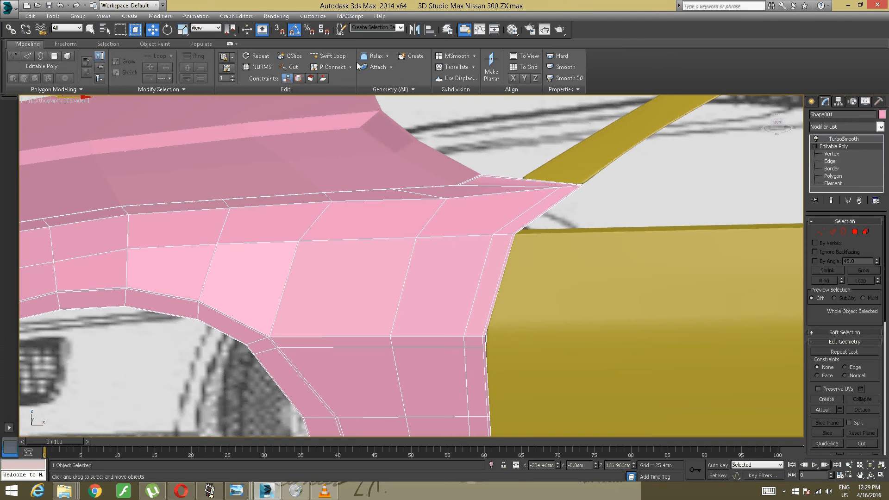
# - Inspect the fender's edge flow above the wheel arch, and check the TurboSmooth result at the upper corner beside the door
pyautogui.click(330, 56)
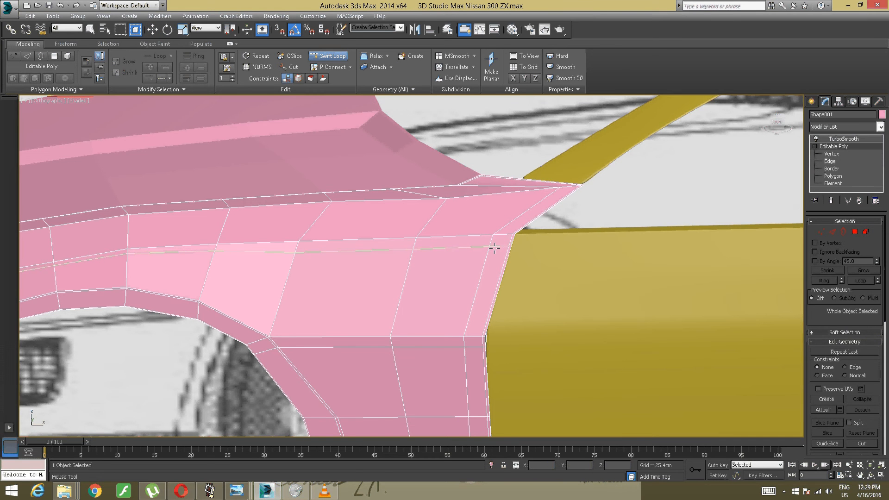
pyautogui.rightClick(495, 248)
pyautogui.keyDown('alt'); pyautogui.moveTo(287, 252); pyautogui.dragTo(542, 221, button='middle'); pyautogui.keyUp('alt')
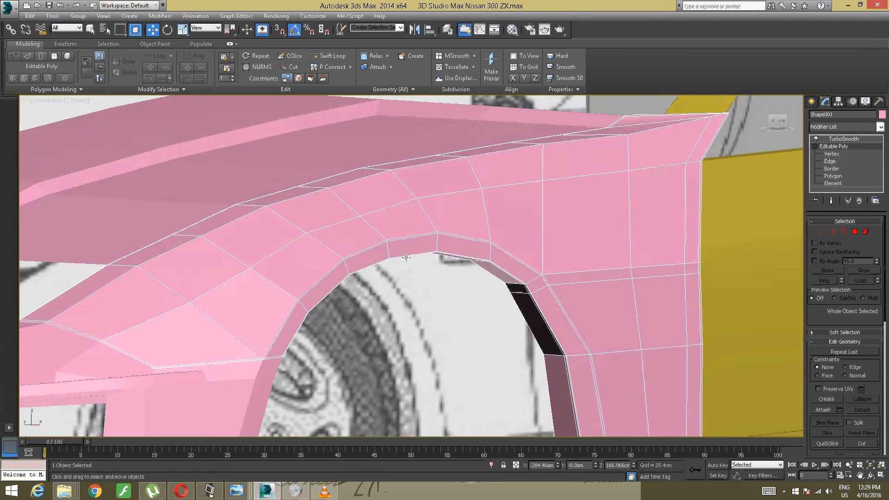
pyautogui.keyDown('alt'); pyautogui.moveTo(406, 257); pyautogui.dragTo(355, 255, button='middle'); pyautogui.keyUp('alt')
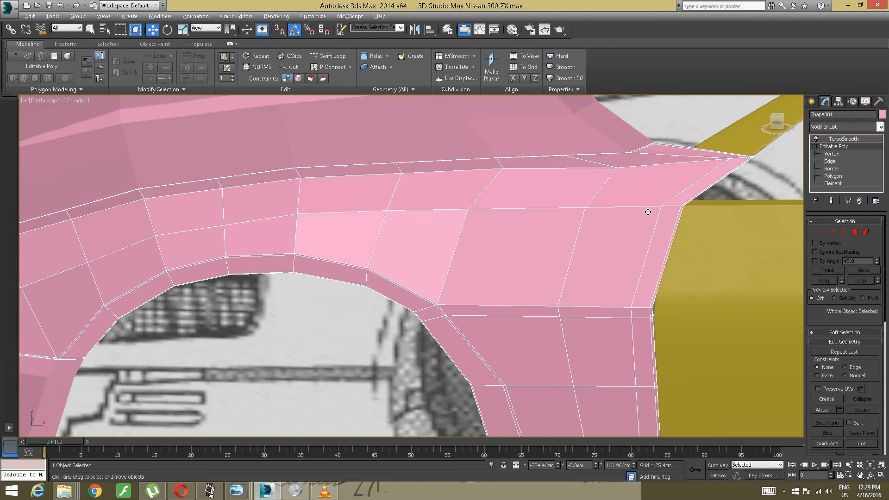
pyautogui.keyDown('alt'); pyautogui.moveTo(647, 210); pyautogui.dragTo(570, 192, button='middle'); pyautogui.keyUp('alt')
pyautogui.click(838, 139)
pyautogui.scroll(5, 564, 202)
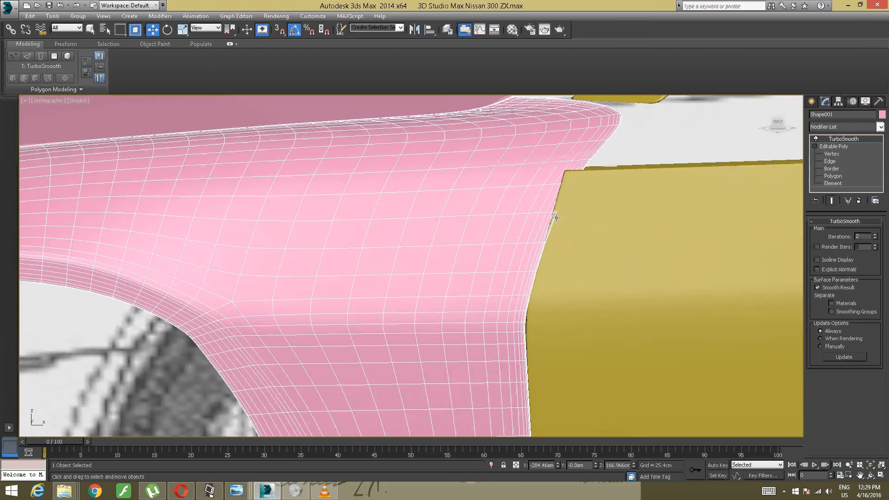
pyautogui.scroll(-3, 468, 217)
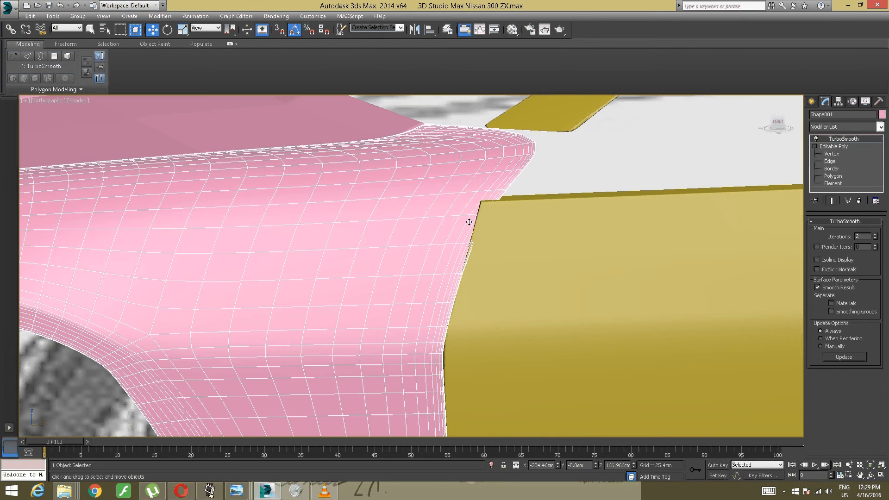
# - Try a Swift Loop just above the fender's upper horizontal crease, and check its effect with TurboSmooth
pyautogui.click(833, 147)
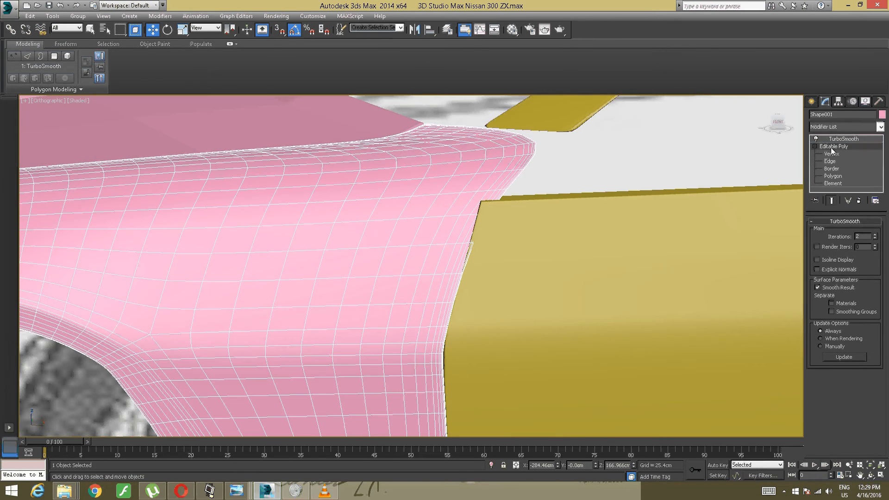
pyautogui.scroll(2, 530, 204)
pyautogui.moveTo(529, 204); pyautogui.dragTo(673, 188, button='middle')
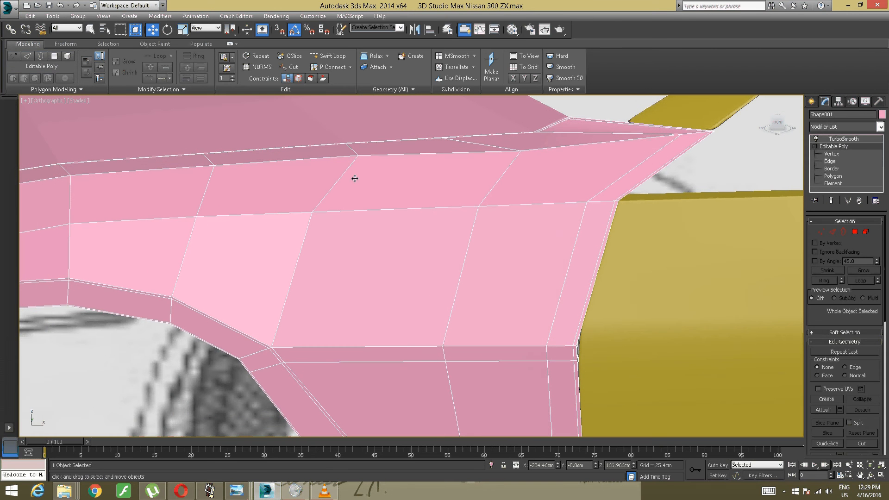
pyautogui.click(332, 56)
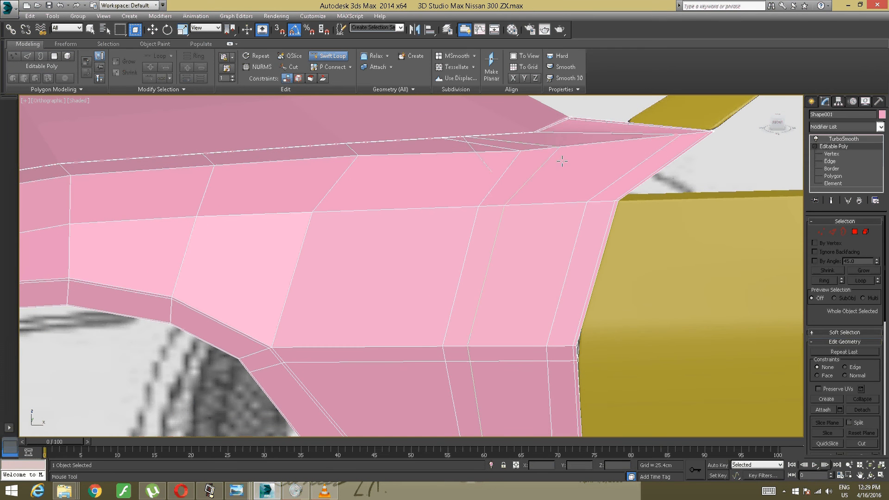
pyautogui.click(614, 184)
pyautogui.rightClick(582, 189)
pyautogui.keyDown('alt'); pyautogui.moveTo(581, 190); pyautogui.dragTo(594, 184, button='middle'); pyautogui.keyUp('alt')
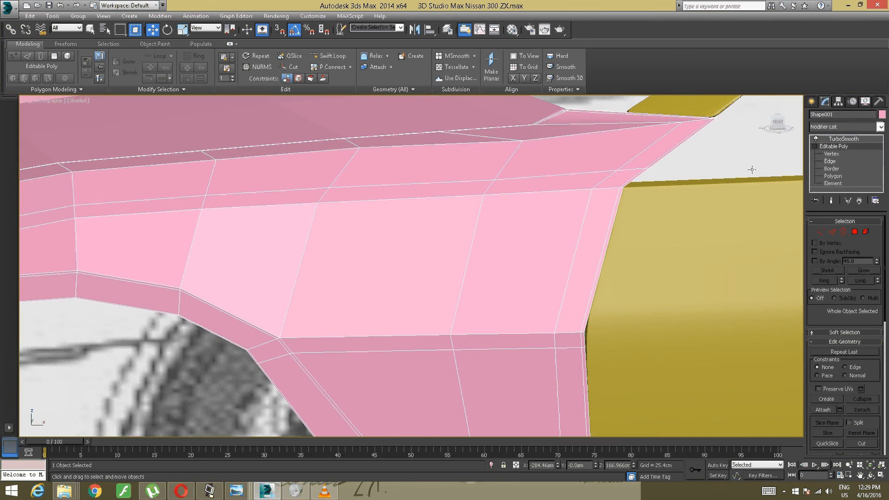
pyautogui.click(840, 138)
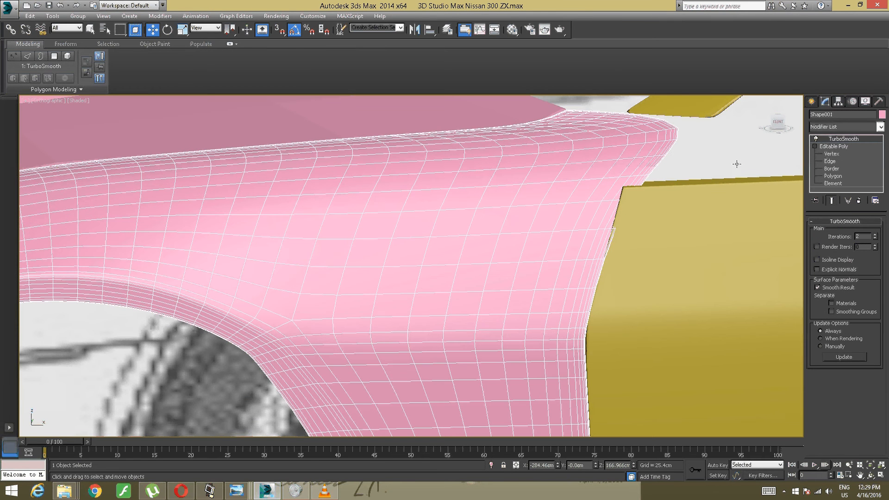
# - Undo the loop above the upper crease, and recheck the TurboSmooth surface beside the door
pyautogui.click(833, 147)
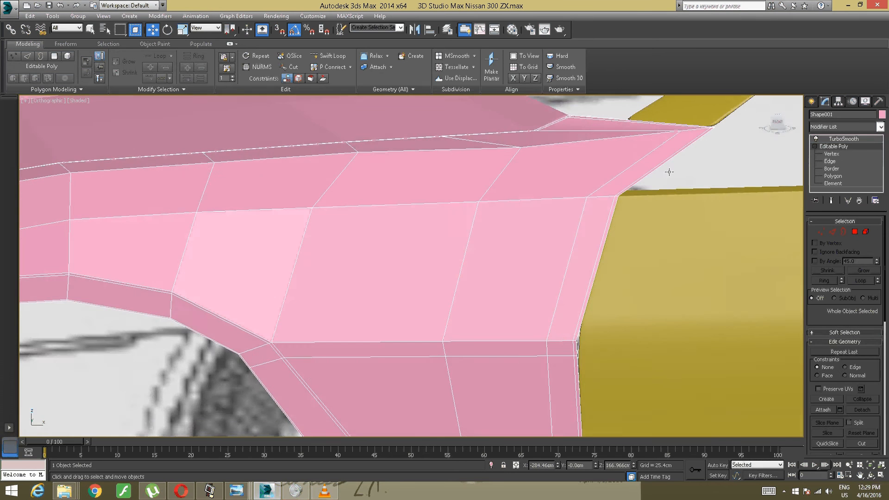
pyautogui.keyDown('alt'); pyautogui.moveTo(643, 189); pyautogui.dragTo(759, 162, button='middle'); pyautogui.keyUp('alt')
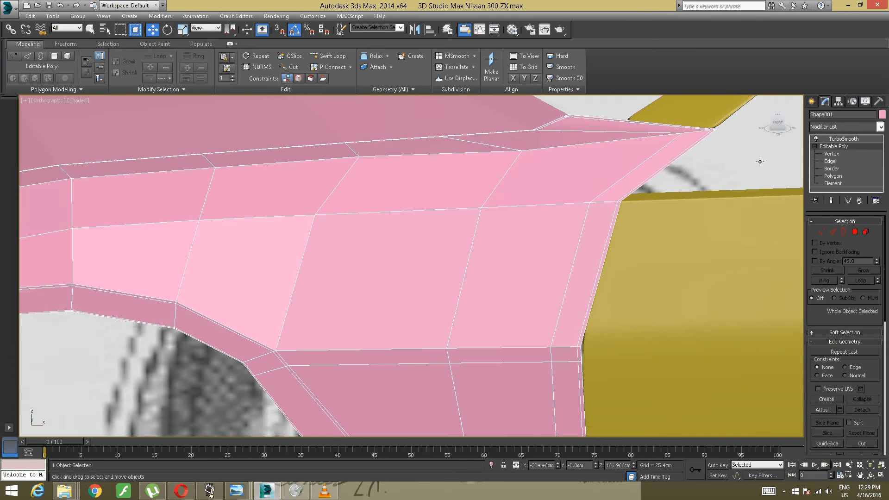
pyautogui.click(834, 139)
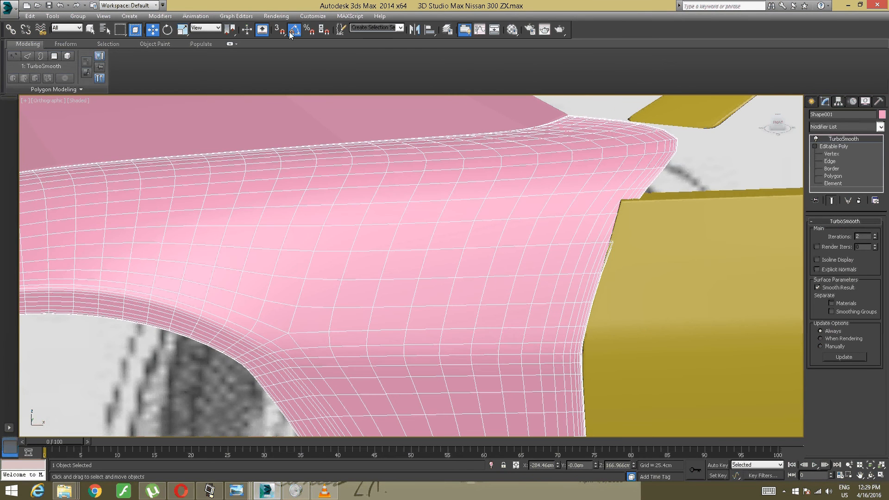
pyautogui.scroll(5, 238, 145)
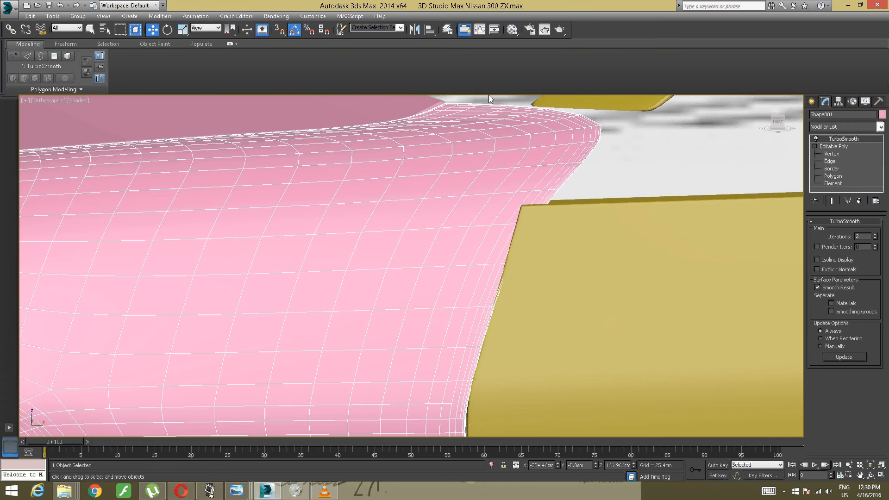
# - Insert a Swift Loop in the base mesh just below the fender's upper horizontal crease, close to it
pyautogui.click(833, 146)
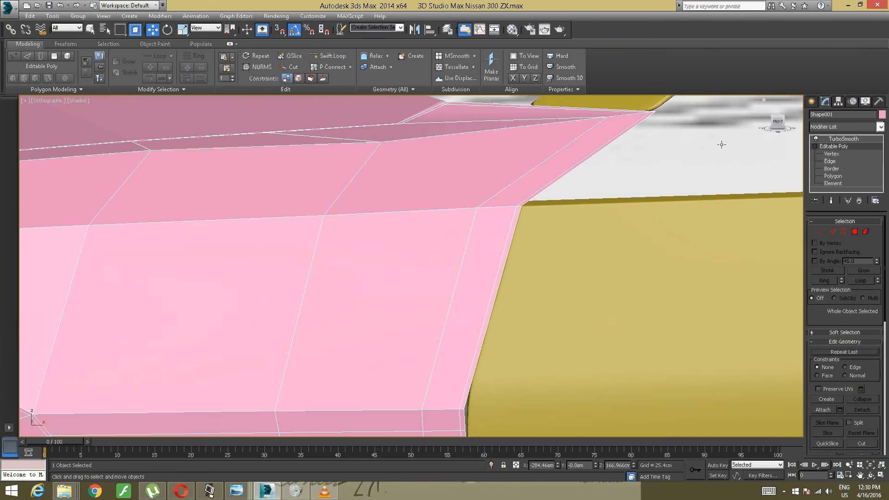
pyautogui.click(345, 57)
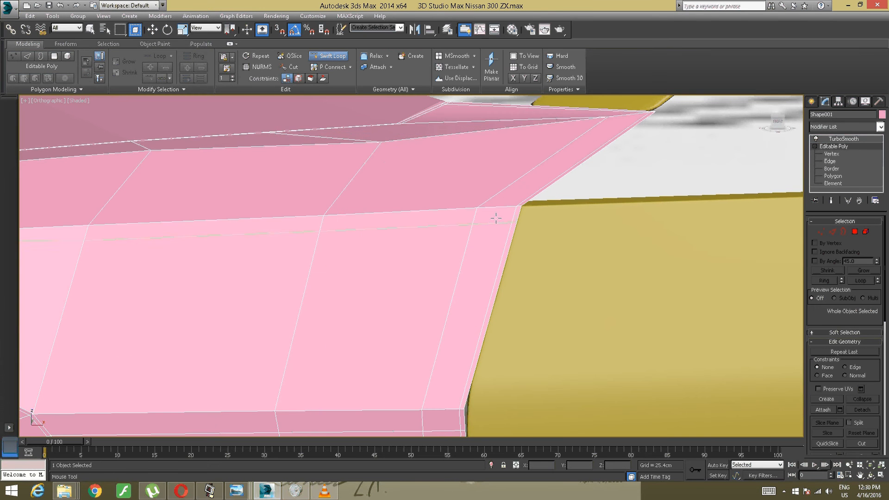
pyautogui.click(516, 213)
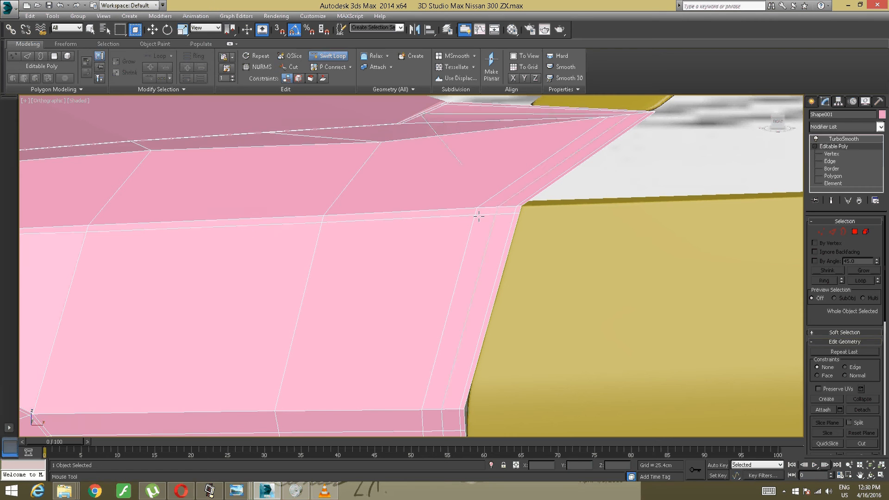
pyautogui.rightClick(433, 211)
pyautogui.scroll(-6, 428, 208)
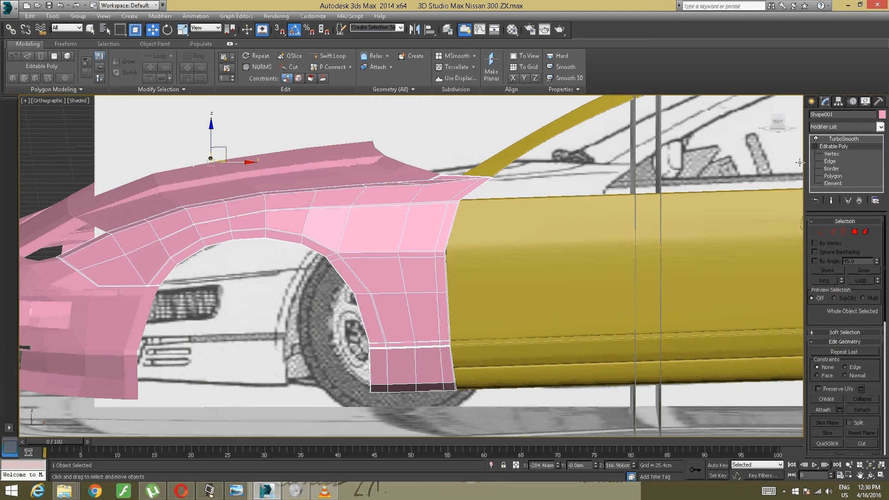
# - Return to the TurboSmooth level, and examine the smoothed fender against the bumper, hood and door
pyautogui.click(836, 139)
pyautogui.keyDown('alt'); pyautogui.moveTo(512, 163); pyautogui.dragTo(565, 192, button='middle'); pyautogui.keyUp('alt')
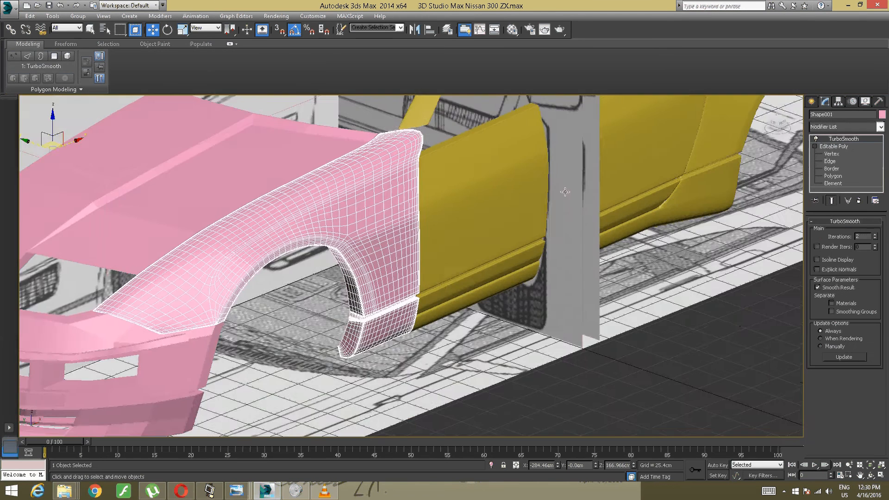
pyautogui.moveTo(485, 226); pyautogui.dragTo(389, 231, button='middle')
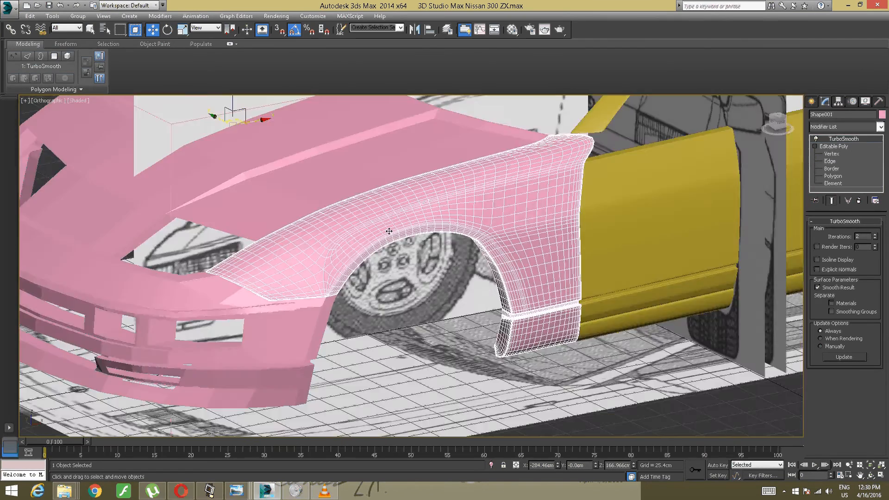
pyautogui.scroll(4, 389, 231)
pyautogui.keyDown('alt'); pyautogui.moveTo(605, 233); pyautogui.dragTo(370, 300, button='middle'); pyautogui.keyUp('alt')
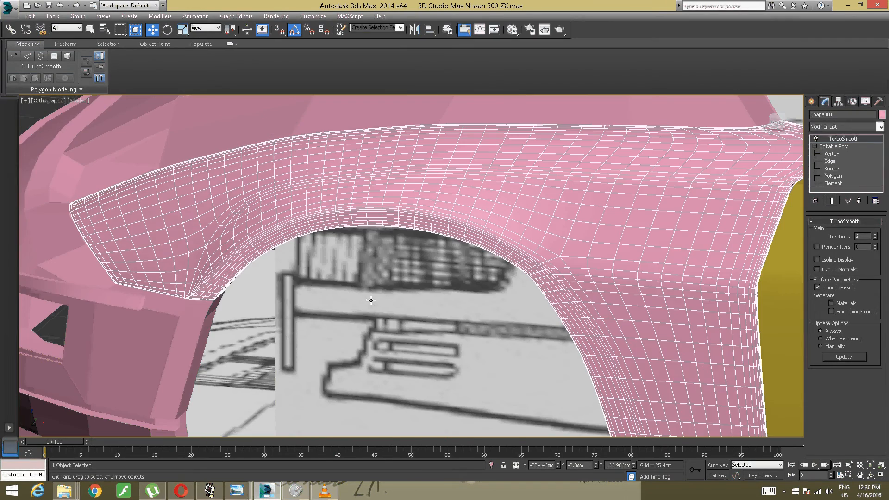
# - Cut an edge in the fender's base mesh from the crease vertex near its front down to the wheel arch rim
pyautogui.click(821, 147)
pyautogui.keyDown('alt'); pyautogui.moveTo(570, 190); pyautogui.dragTo(591, 229, button='middle'); pyautogui.keyUp('alt')
pyautogui.scroll(3, 440, 229)
pyautogui.keyDown('alt'); pyautogui.moveTo(414, 230); pyautogui.dragTo(363, 214, button='middle'); pyautogui.keyUp('alt')
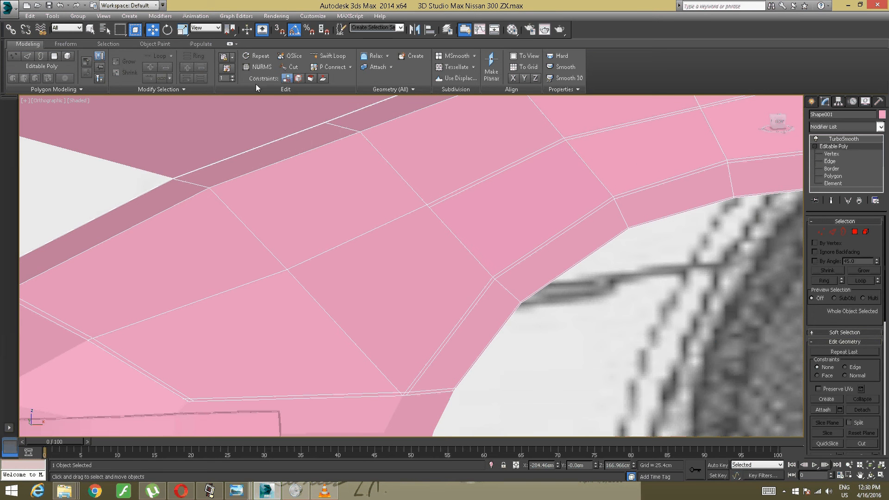
pyautogui.click(294, 67)
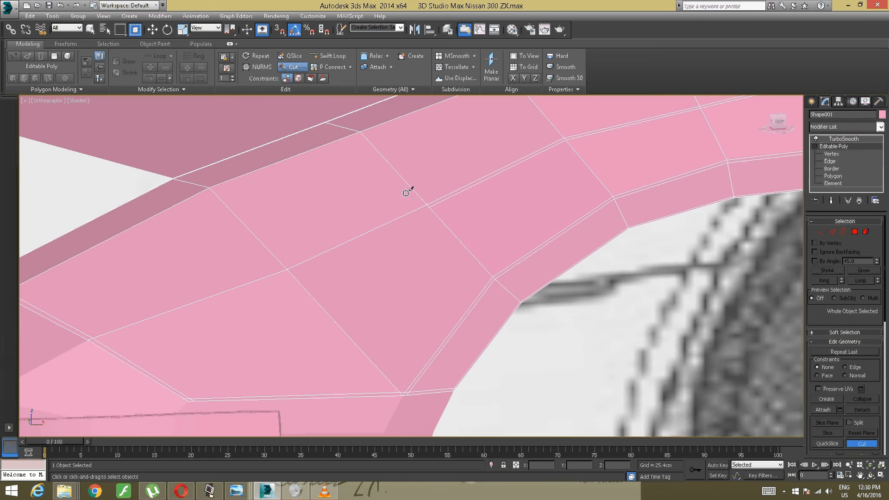
pyautogui.click(429, 207)
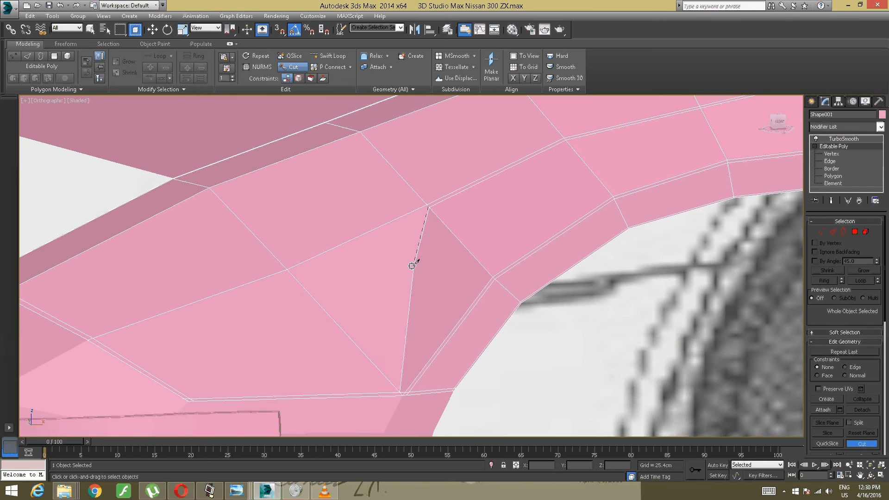
pyautogui.click(448, 337)
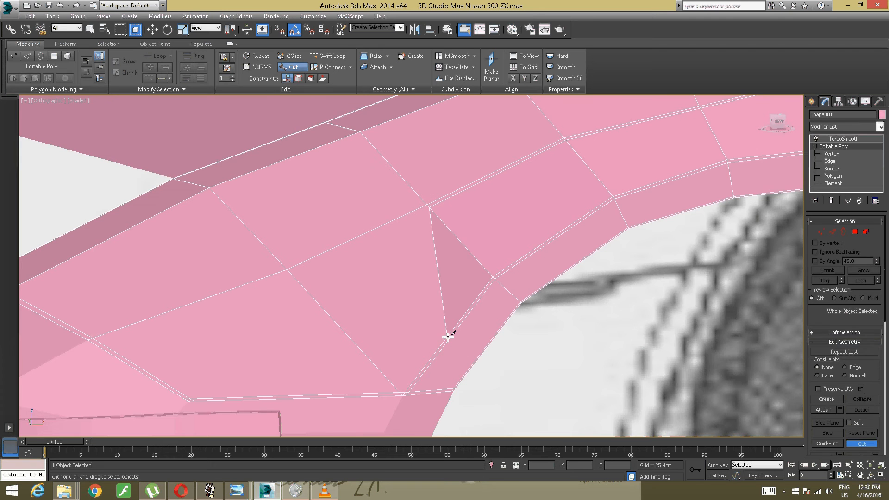
# - Continue the cut across the wheel arch lip and flange to the inner edge, and finish cutting
pyautogui.keyDown('alt'); pyautogui.moveTo(474, 351); pyautogui.dragTo(418, 338, button='middle'); pyautogui.keyUp('alt')
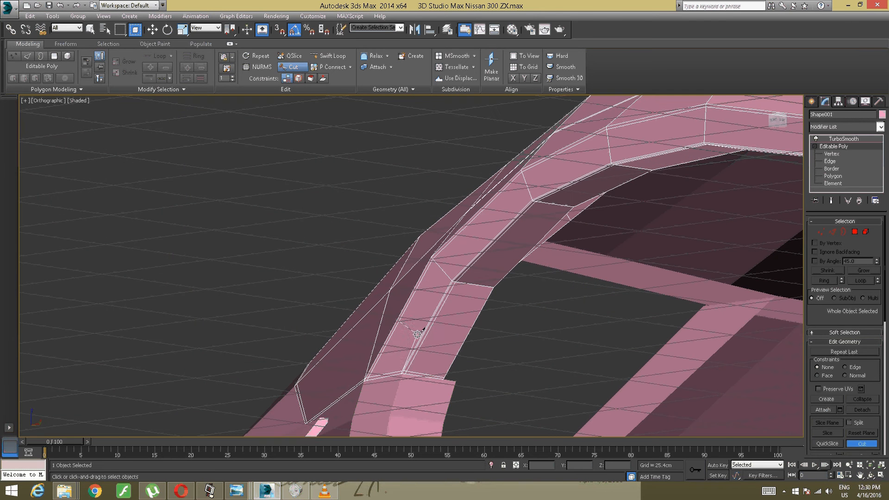
pyautogui.scroll(3, 423, 332)
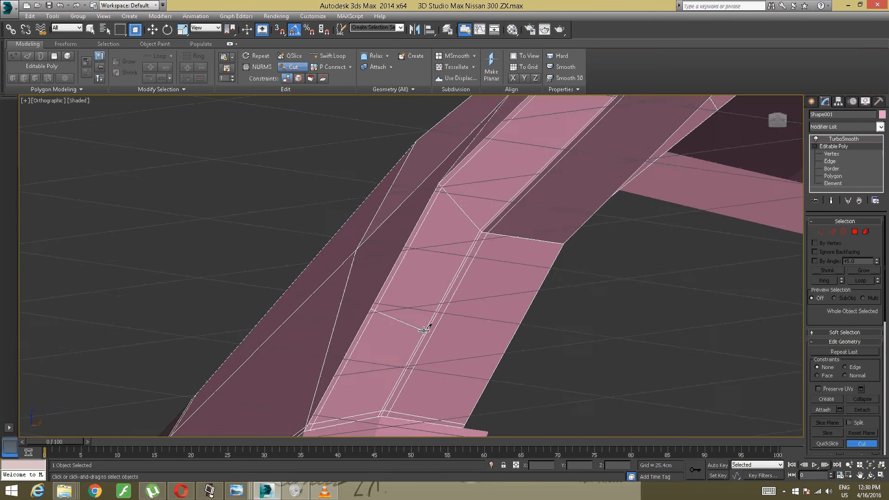
pyautogui.scroll(3, 421, 329)
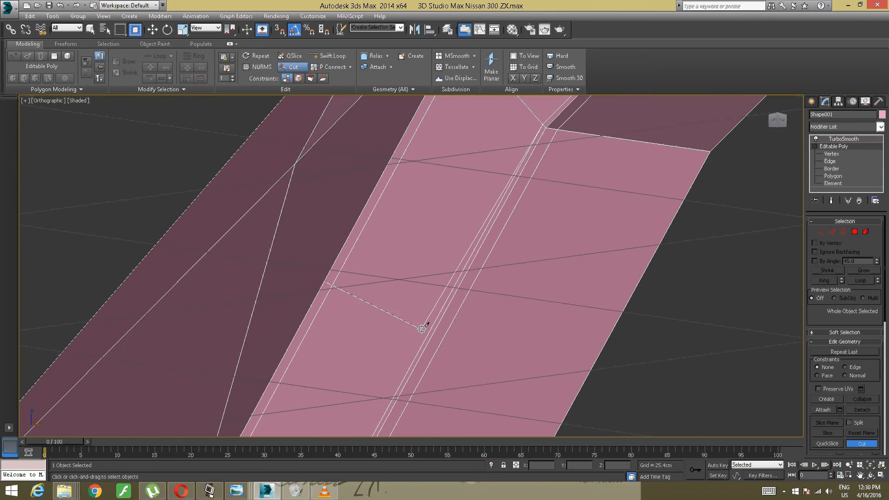
pyautogui.click(443, 315)
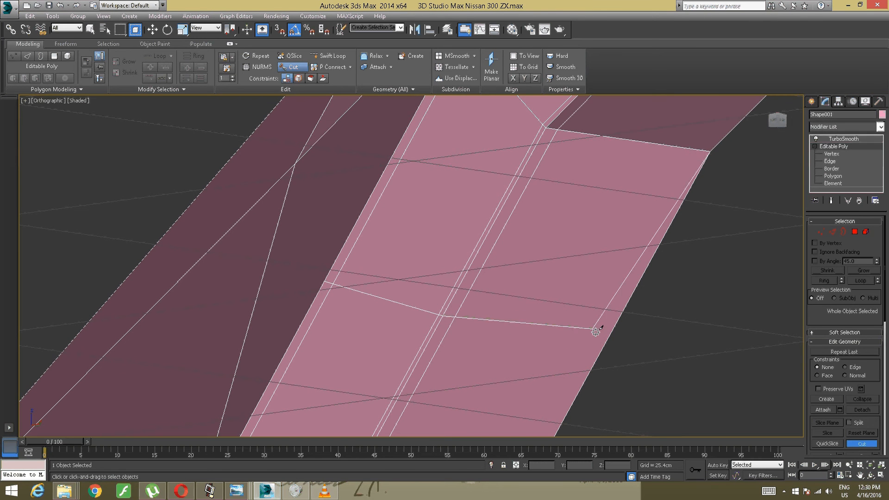
pyautogui.click(603, 347)
pyautogui.rightClick(575, 300)
pyautogui.rightClick(570, 294)
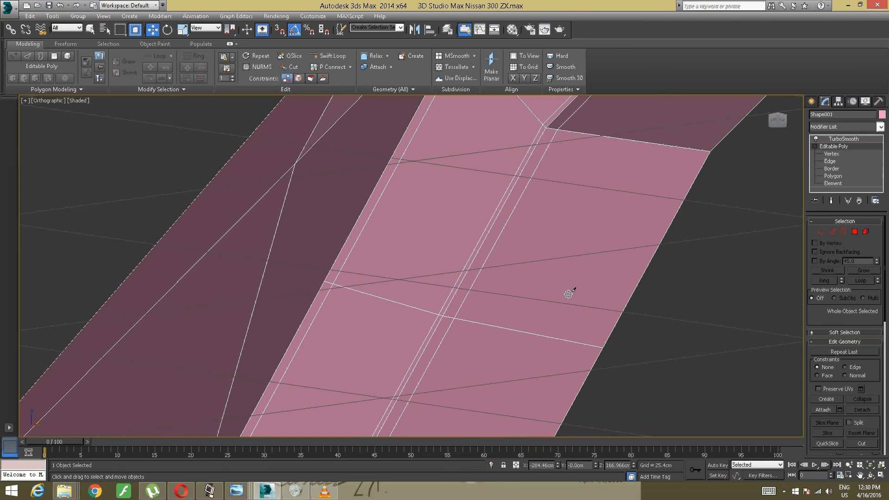
# - Cut an edge from the middle of the new front cut to the neighbouring vertex toward the fender's nose
pyautogui.scroll(-5, 569, 293)
pyautogui.keyDown('alt'); pyautogui.moveTo(570, 294); pyautogui.dragTo(528, 293, button='middle'); pyautogui.keyUp('alt')
pyautogui.scroll(-4, 464, 261)
pyautogui.keyDown('alt'); pyautogui.moveTo(457, 250); pyautogui.dragTo(417, 243, button='middle'); pyautogui.keyUp('alt')
pyautogui.scroll(5, 389, 204)
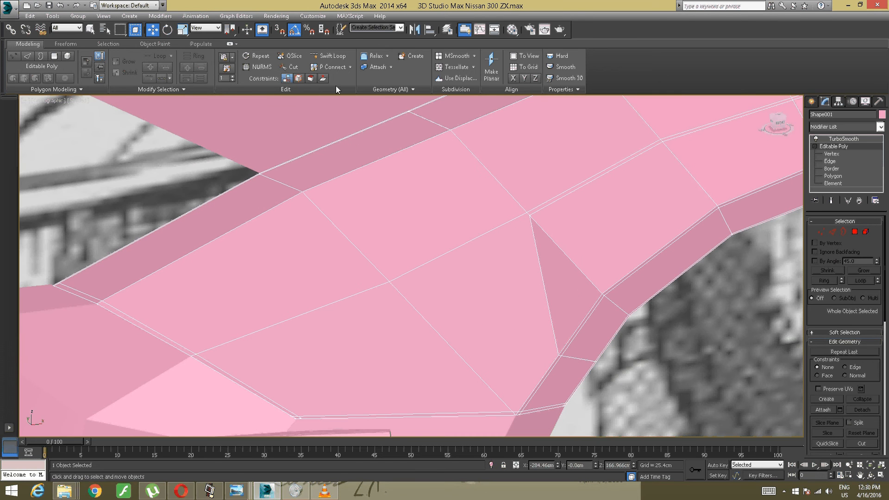
pyautogui.click(332, 56)
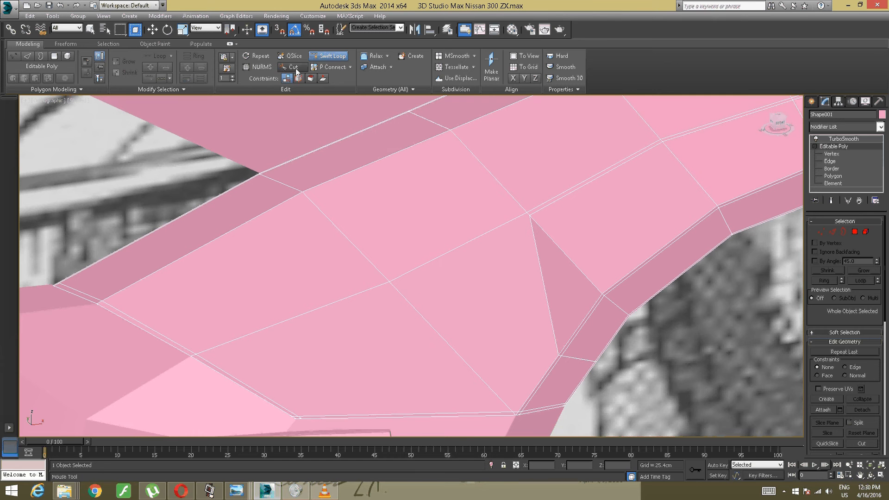
pyautogui.press('w')
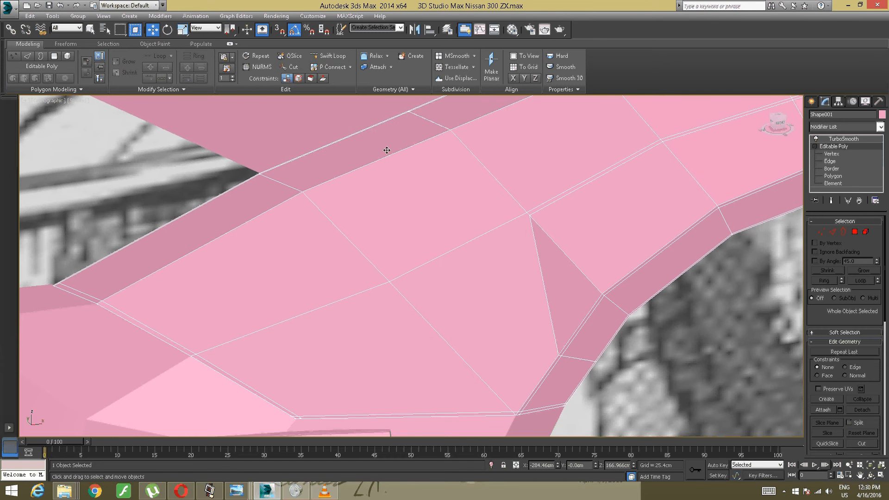
pyautogui.click(291, 66)
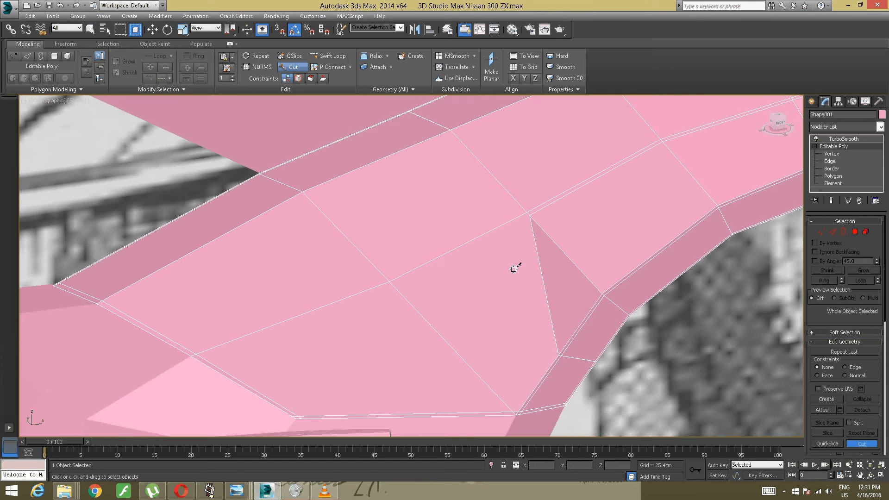
pyautogui.click(544, 287)
pyautogui.click(389, 282)
pyautogui.rightClick(409, 272)
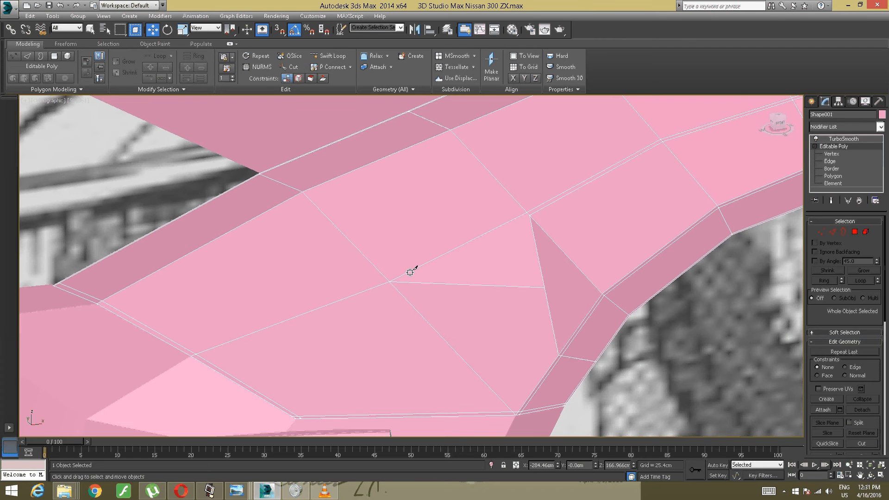
# - Slide the new mid-cut vertex along its edge toward the fender's nose, using the Edge constraint
pyautogui.click(820, 232)
pyautogui.moveTo(549, 278); pyautogui.dragTo(512, 299)
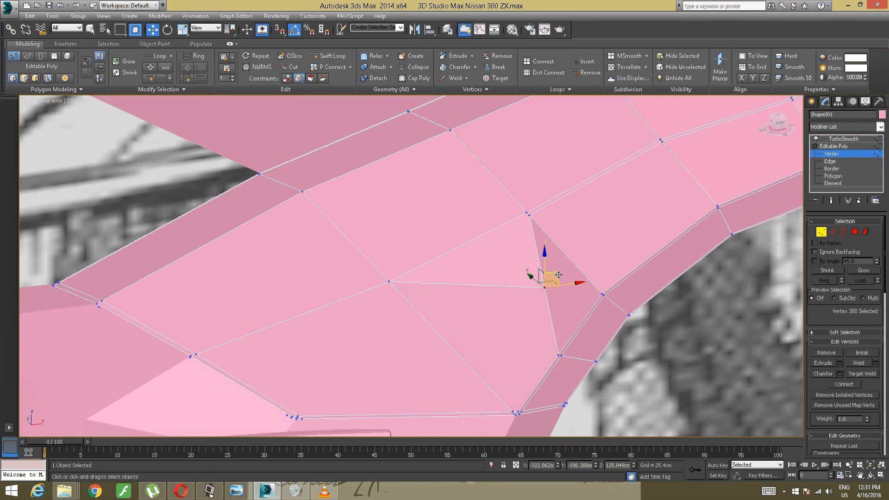
pyautogui.moveTo(551, 277); pyautogui.dragTo(509, 273)
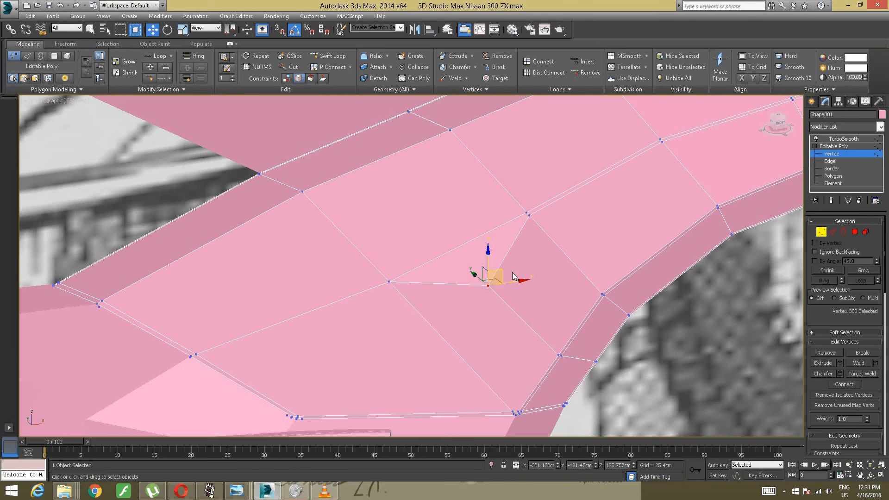
pyautogui.moveTo(510, 257)
pyautogui.keyDown('alt'); pyautogui.mouseDown(button='middle')
pyautogui.moveTo(452, 260)
pyautogui.moveTo(482, 254)
pyautogui.moveTo(501, 266)
pyautogui.mouseUp(button='middle'); pyautogui.keyUp('alt')
pyautogui.moveTo(501, 273); pyautogui.dragTo(477, 270)
pyautogui.moveTo(476, 269)
pyautogui.keyDown('alt'); pyautogui.mouseDown(button='middle')
pyautogui.moveTo(487, 240)
pyautogui.moveTo(472, 267)
pyautogui.mouseUp(button='middle'); pyautogui.keyUp('alt')
pyautogui.moveTo(472, 266); pyautogui.dragTo(499, 268)
pyautogui.keyDown('alt'); pyautogui.moveTo(550, 255); pyautogui.dragTo(554, 266, button='middle'); pyautogui.keyUp('alt')
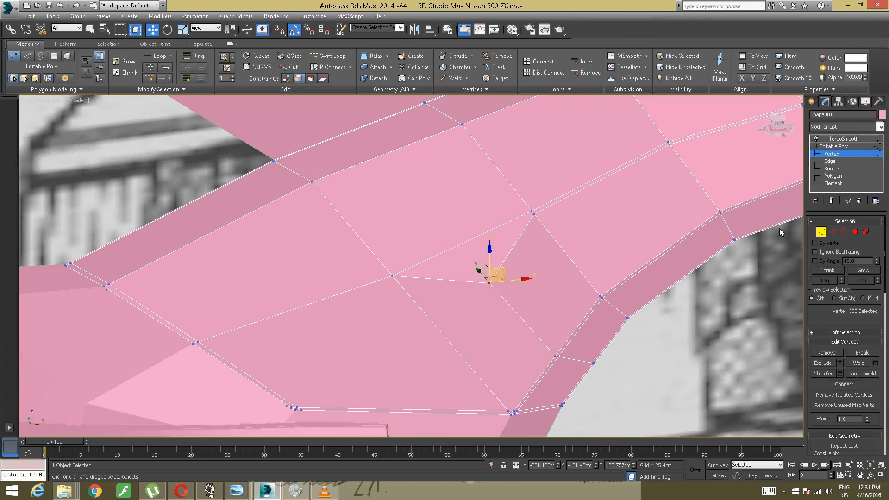
# - Check the new cuts with TurboSmooth, turn off vertex selection in the base mesh, and return to the TurboSmooth level
pyautogui.click(839, 139)
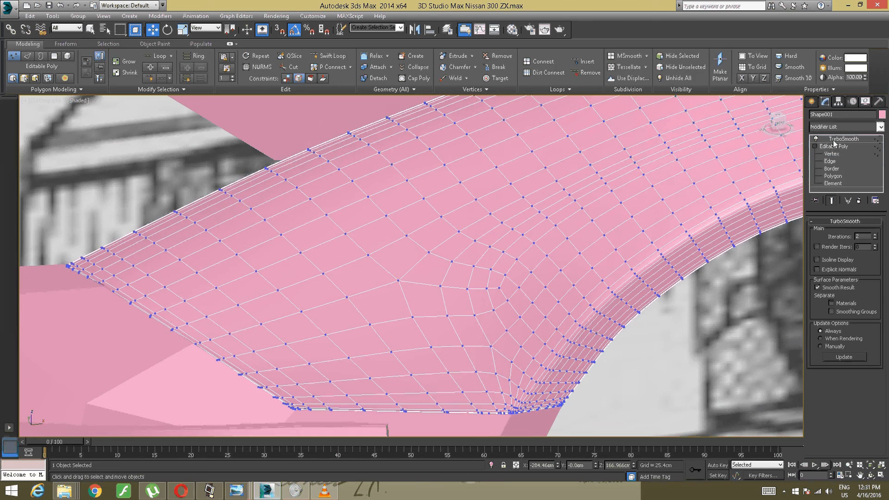
pyautogui.scroll(-5, 667, 194)
pyautogui.keyDown('alt'); pyautogui.moveTo(673, 199); pyautogui.dragTo(452, 234, button='middle'); pyautogui.keyUp('alt')
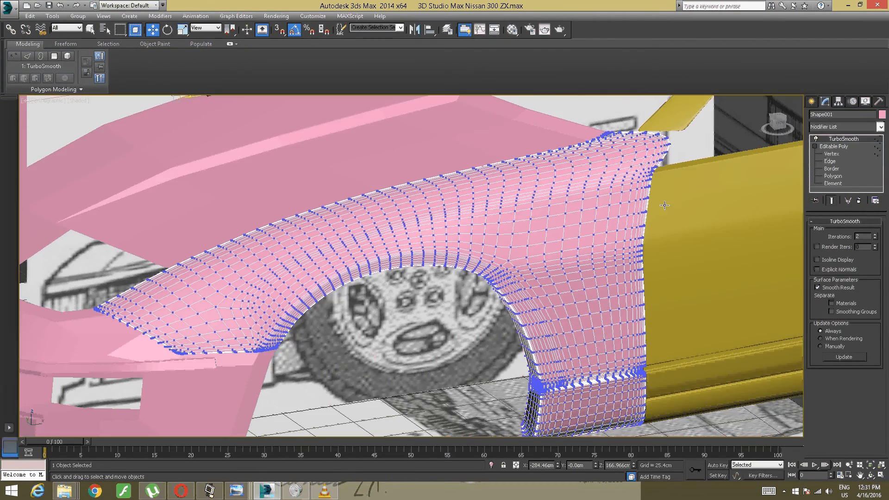
pyautogui.click(835, 146)
pyautogui.press('1')
pyautogui.click(836, 147)
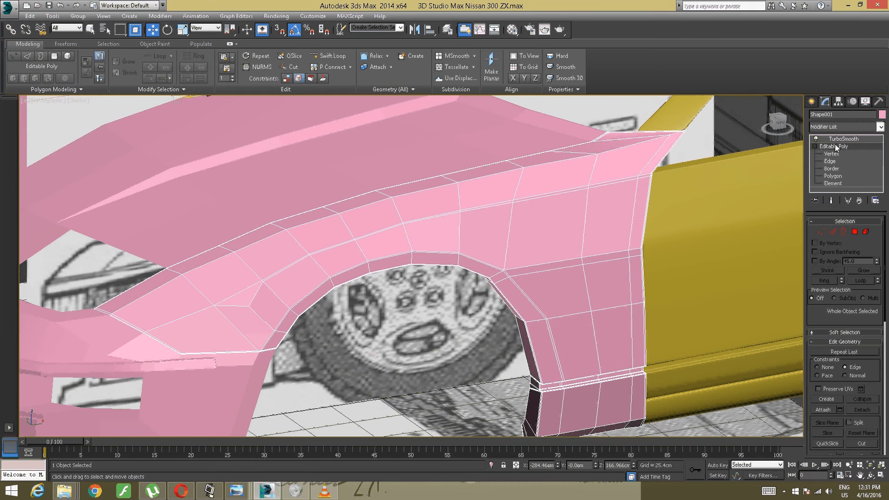
pyautogui.click(841, 140)
# - Examine the smoothed fender from the side and above, especially its top ridge along the hood
pyautogui.keyDown('alt'); pyautogui.moveTo(662, 208); pyautogui.dragTo(481, 197, button='middle'); pyautogui.keyUp('alt')
pyautogui.moveTo(760, 203); pyautogui.dragTo(241, 167, button='middle')
pyautogui.keyDown('alt'); pyautogui.moveTo(241, 167); pyautogui.dragTo(523, 200, button='middle'); pyautogui.keyUp('alt')
pyautogui.moveTo(324, 197); pyautogui.dragTo(354, 228, button='middle')
pyautogui.moveTo(354, 228); pyautogui.dragTo(488, 287, button='middle')
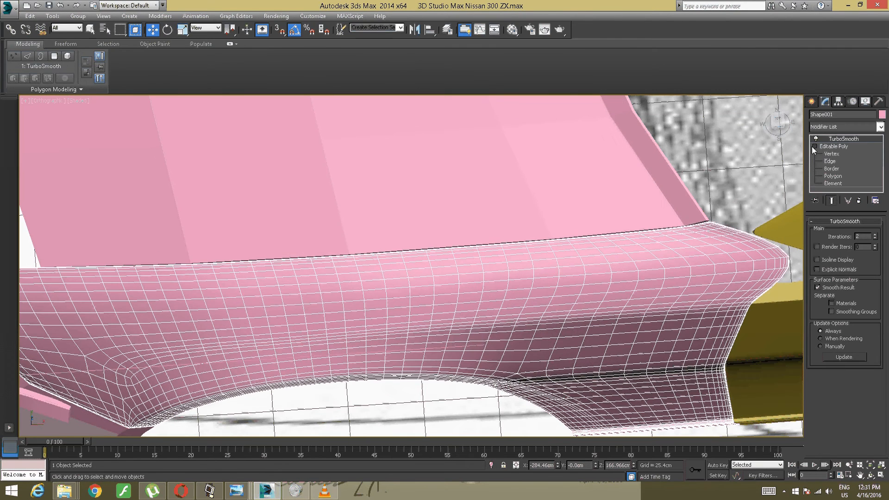
# - Insert a Swift Loop in the base mesh along the fender's top ridge beside the hood, close to the ridge edge
pyautogui.click(829, 146)
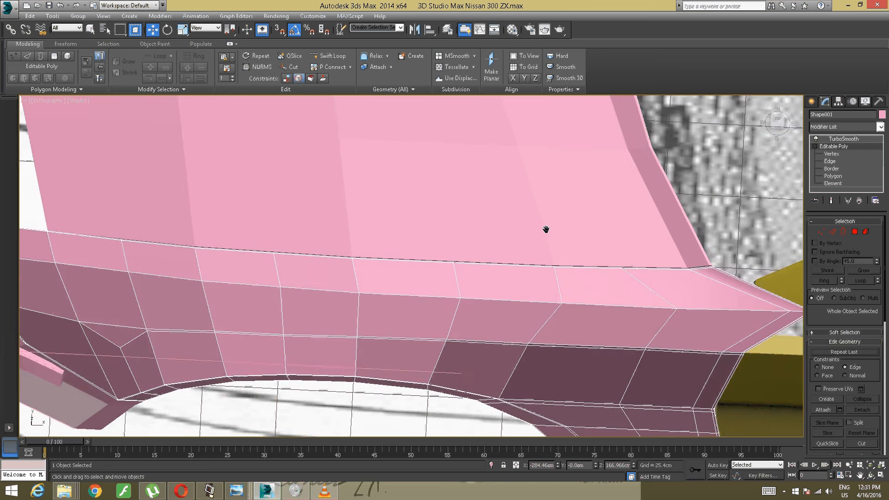
pyautogui.moveTo(546, 229); pyautogui.dragTo(675, 230, button='middle')
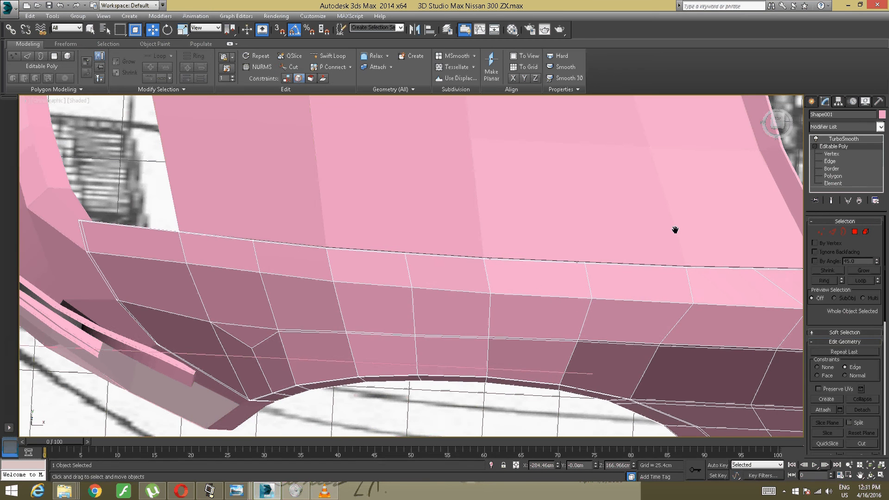
pyautogui.click(334, 55)
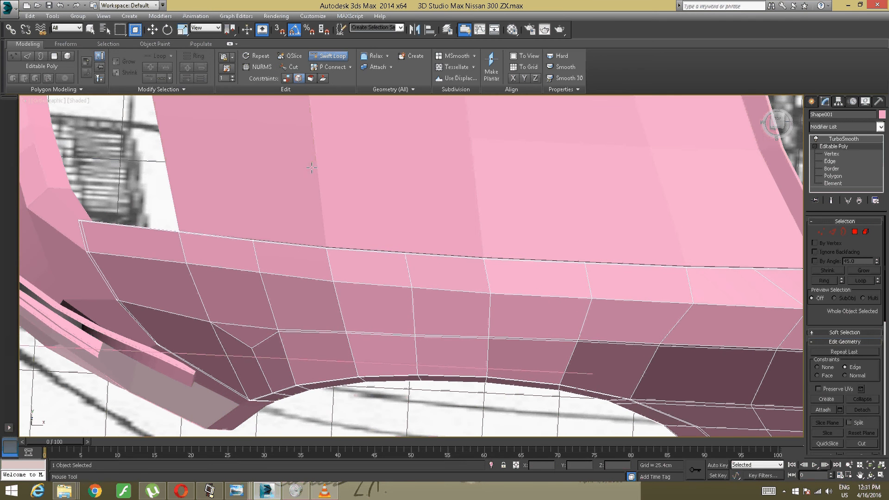
pyautogui.click(86, 250)
pyautogui.keyDown('alt'); pyautogui.moveTo(207, 283); pyautogui.dragTo(226, 265, button='middle'); pyautogui.keyUp('alt')
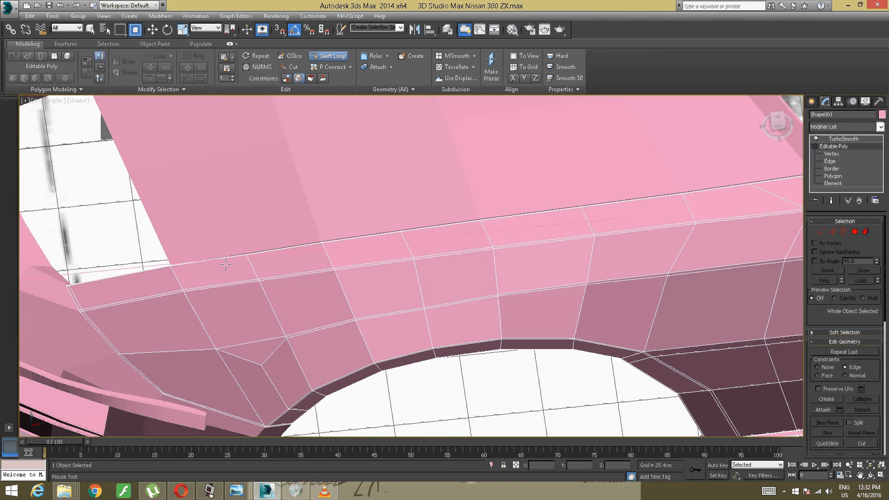
pyautogui.rightClick(279, 249)
pyautogui.keyDown('alt'); pyautogui.moveTo(280, 249); pyautogui.dragTo(281, 240, button='middle'); pyautogui.keyUp('alt')
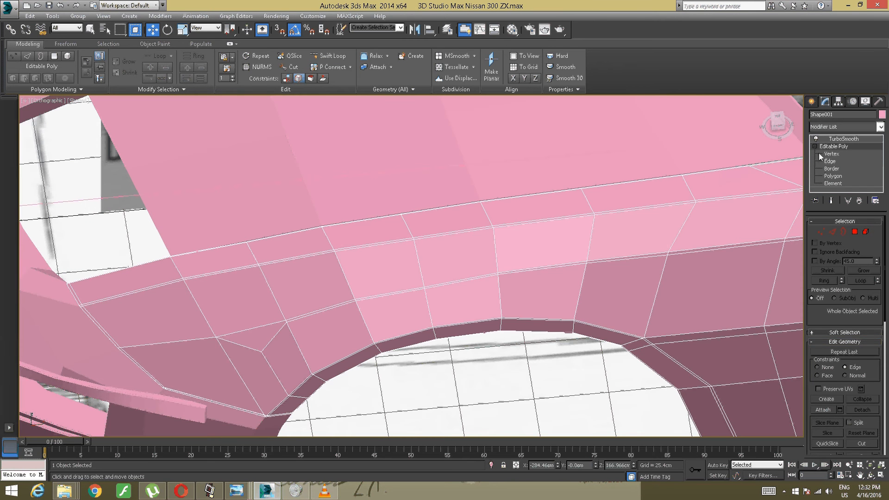
# - Return to the TurboSmooth level, and examine the sharpened top ridge against the hood and bumper
pyautogui.click(833, 141)
pyautogui.scroll(-5, 577, 230)
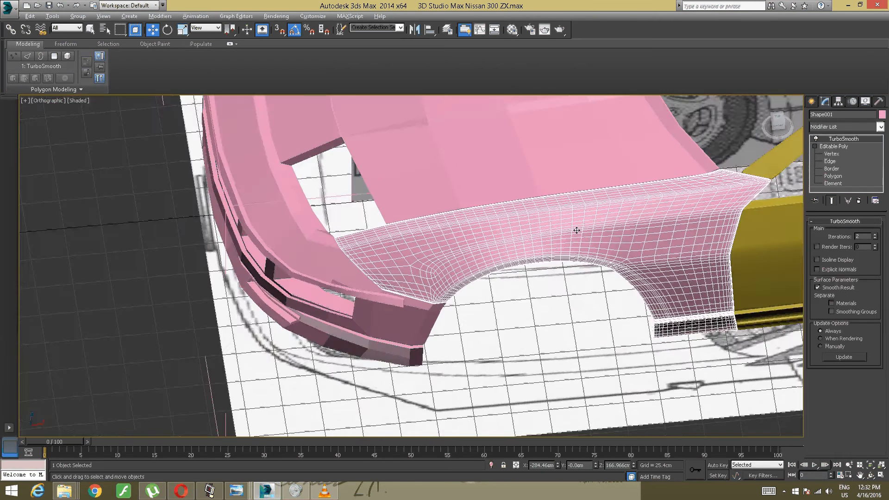
pyautogui.keyDown('alt'); pyautogui.moveTo(577, 230); pyautogui.dragTo(618, 210, button='middle'); pyautogui.keyUp('alt')
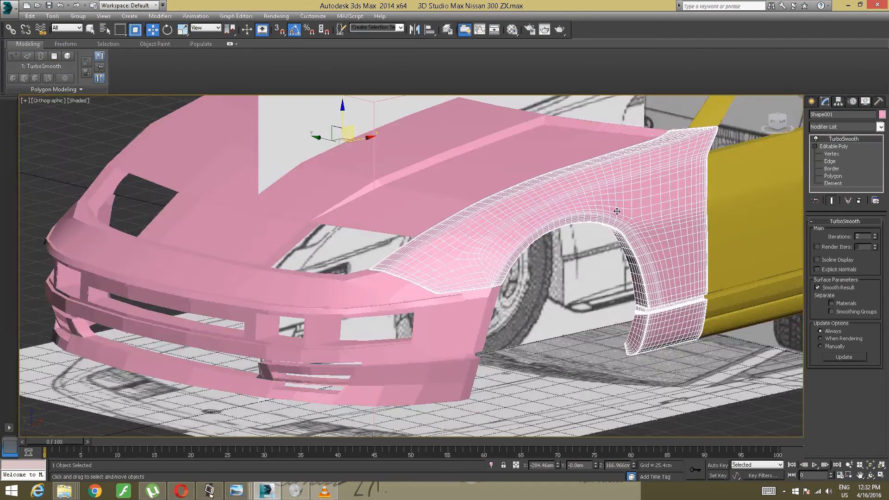
pyautogui.scroll(5, 579, 211)
pyautogui.keyDown('alt'); pyautogui.moveTo(463, 231); pyautogui.dragTo(541, 262, button='middle'); pyautogui.keyUp('alt')
pyautogui.scroll(-3, 564, 252)
pyautogui.scroll(2, 564, 252)
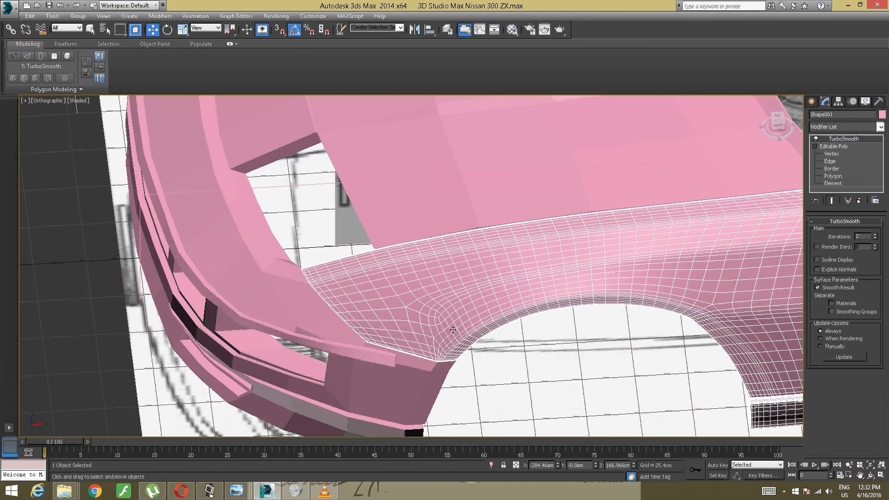
# - Select the hood and isolate it from the rest of the car
pyautogui.click(209, 491)
pyautogui.click(211, 494)
pyautogui.keyDown('alt'); pyautogui.moveTo(282, 315); pyautogui.dragTo(318, 358, button='middle'); pyautogui.keyUp('alt')
pyautogui.click(379, 300)
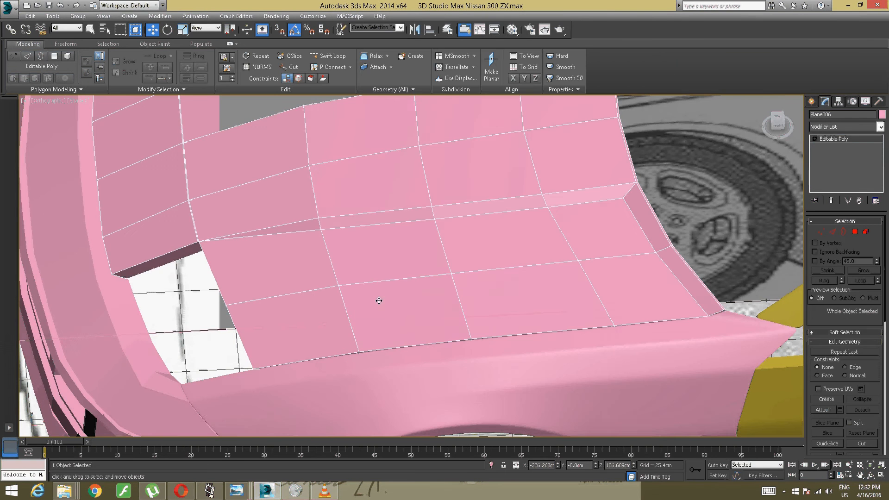
pyautogui.keyDown('alt'); pyautogui.moveTo(320, 305); pyautogui.dragTo(399, 282, button='middle'); pyautogui.keyUp('alt')
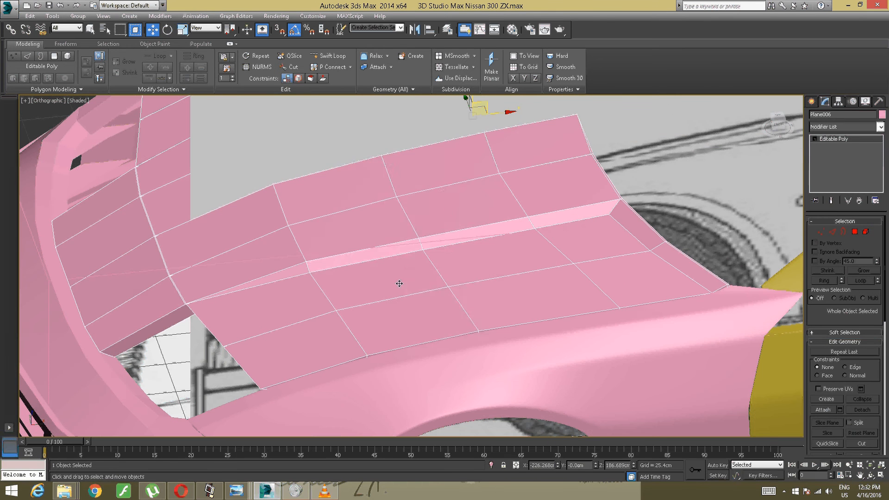
pyautogui.rightClick(399, 256)
pyautogui.click(419, 178)
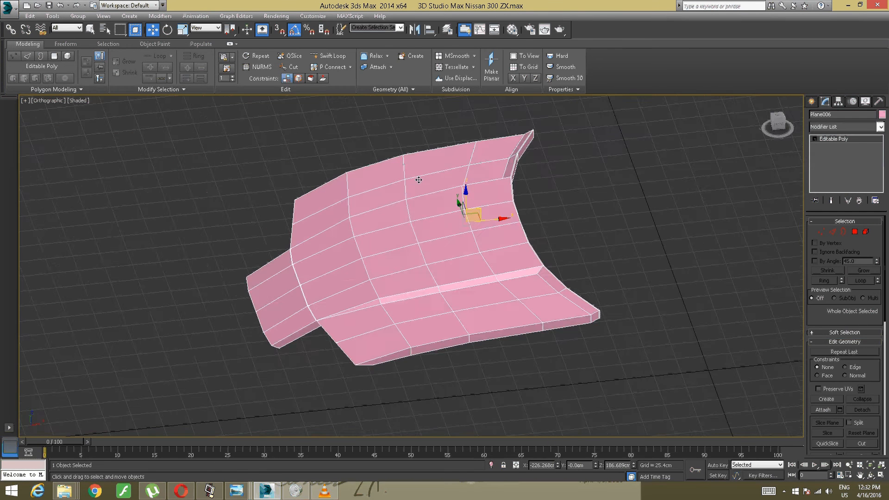
# - In vertex mode, insert a Swift Loop along the hood's outer side edge, close to the rear corner
pyautogui.keyDown('alt'); pyautogui.moveTo(412, 200); pyautogui.dragTo(405, 183, button='middle'); pyautogui.keyUp('alt')
pyautogui.scroll(5, 514, 255)
pyautogui.keyDown('alt'); pyautogui.moveTo(565, 241); pyautogui.dragTo(708, 210, button='middle'); pyautogui.keyUp('alt')
pyautogui.keyDown('alt'); pyautogui.moveTo(574, 259); pyautogui.dragTo(515, 273, button='middle'); pyautogui.keyUp('alt')
pyautogui.moveTo(515, 273); pyautogui.dragTo(699, 211, button='middle')
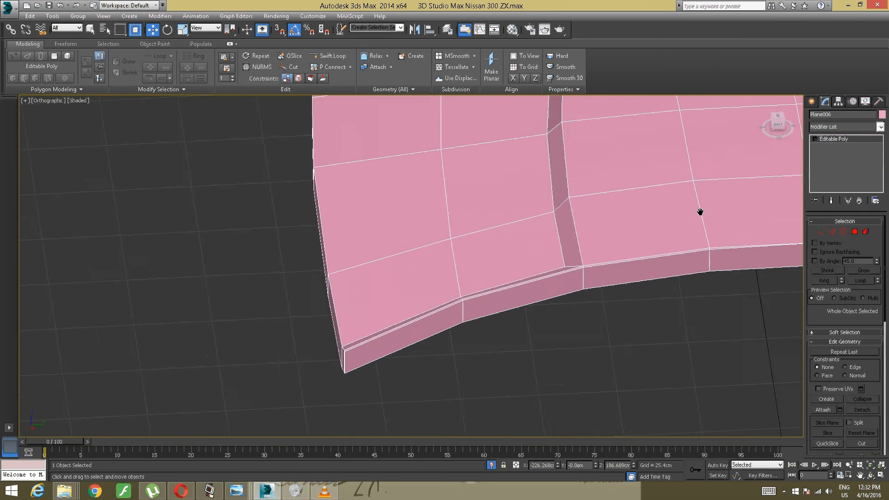
pyautogui.keyDown('alt'); pyautogui.moveTo(584, 269); pyautogui.dragTo(570, 272, button='middle'); pyautogui.keyUp('alt')
pyautogui.scroll(4, 477, 276)
pyautogui.moveTo(477, 276); pyautogui.dragTo(606, 246, button='middle')
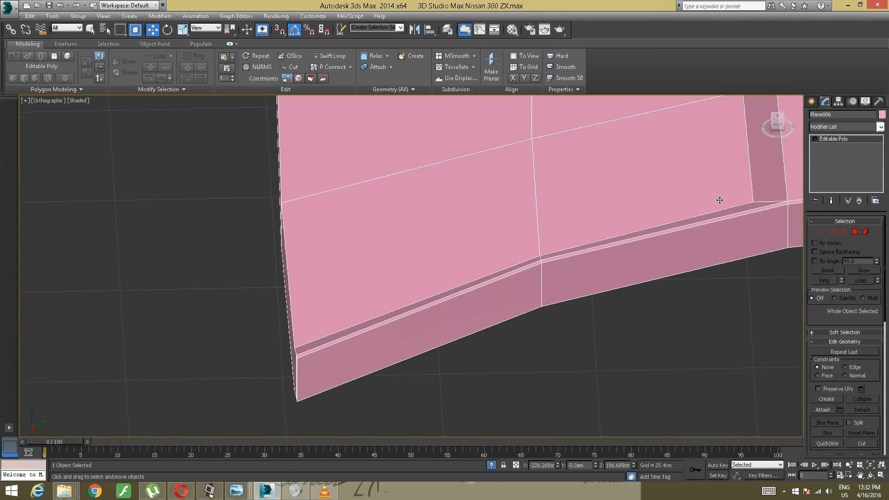
pyautogui.press('1')
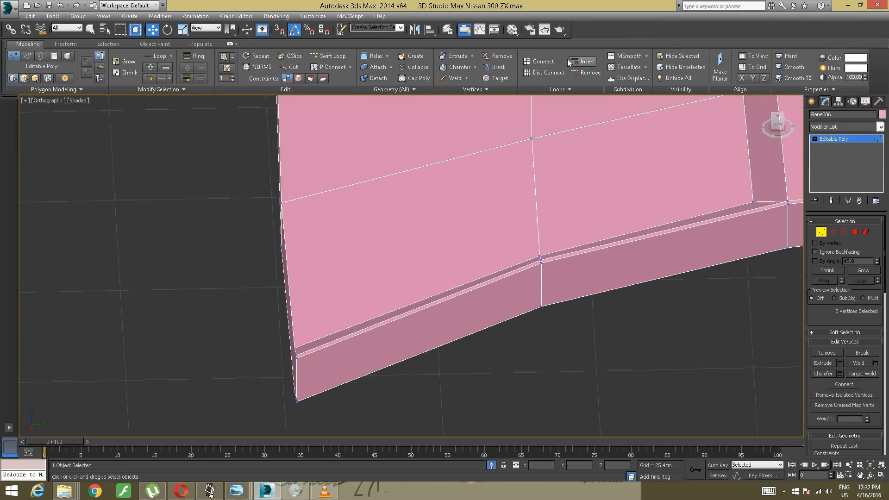
pyautogui.click(338, 56)
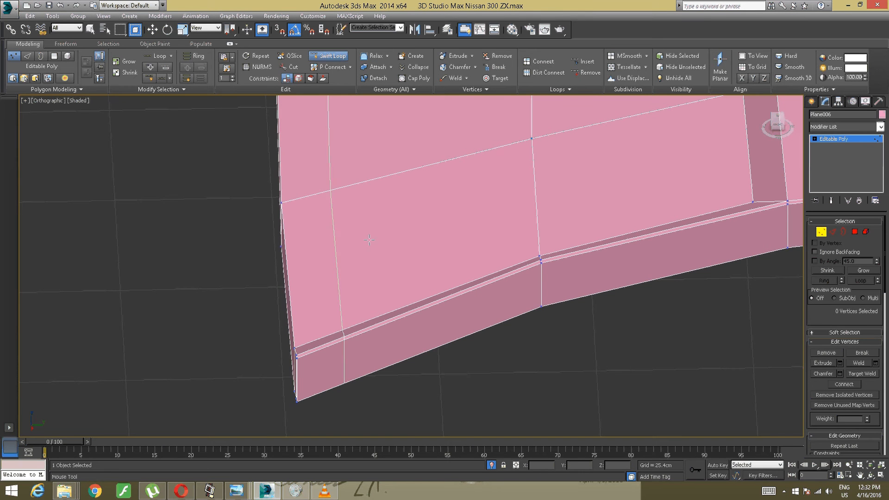
pyautogui.click(299, 355)
# - Insert a Swift Loop around the hood's folded rim, just below its upper edge
pyautogui.keyDown('alt'); pyautogui.moveTo(299, 355); pyautogui.dragTo(298, 264, button='middle'); pyautogui.keyUp('alt')
pyautogui.scroll(4, 298, 264)
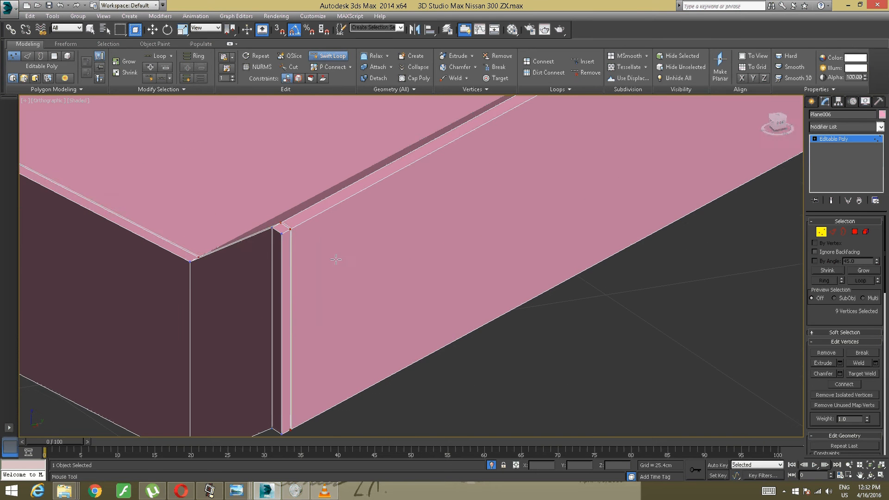
pyautogui.click(286, 240)
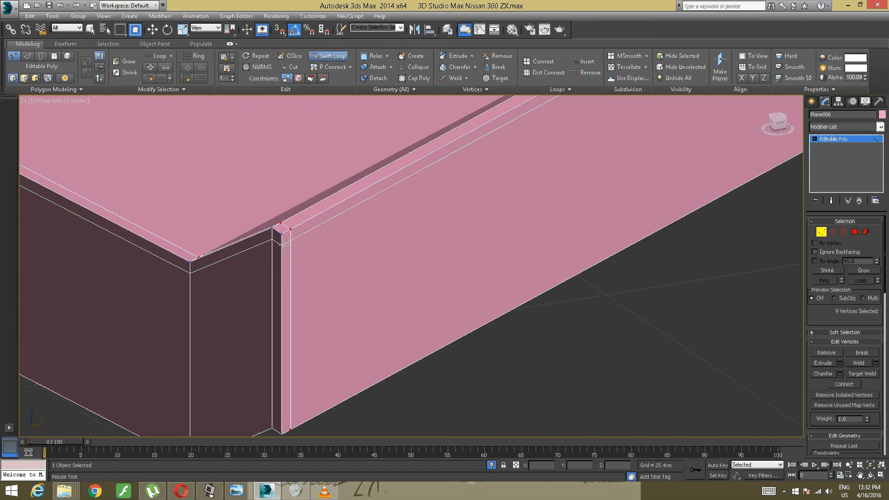
# - Insert a Swift Loop close to the headlight cutout edge at the hood's front outer corner
pyautogui.scroll(-6, 291, 238)
pyautogui.keyDown('alt'); pyautogui.moveTo(298, 237); pyautogui.dragTo(532, 212, button='middle'); pyautogui.keyUp('alt')
pyautogui.scroll(8, 429, 214)
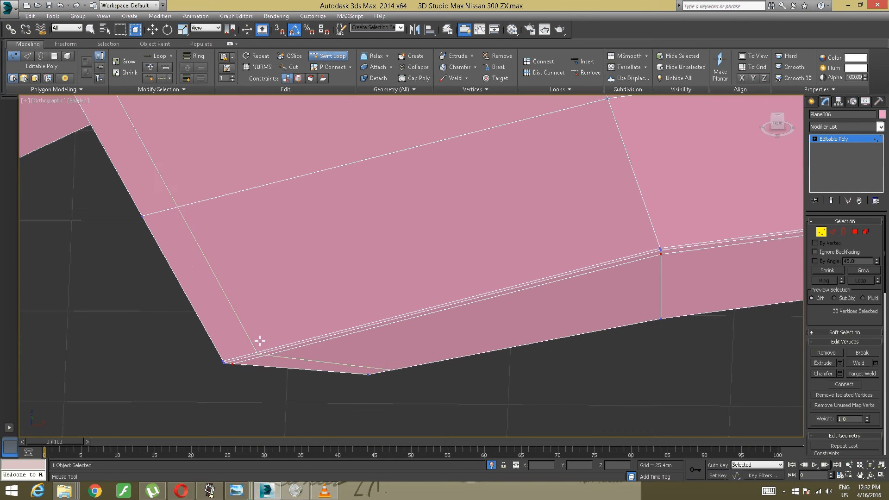
pyautogui.click(229, 358)
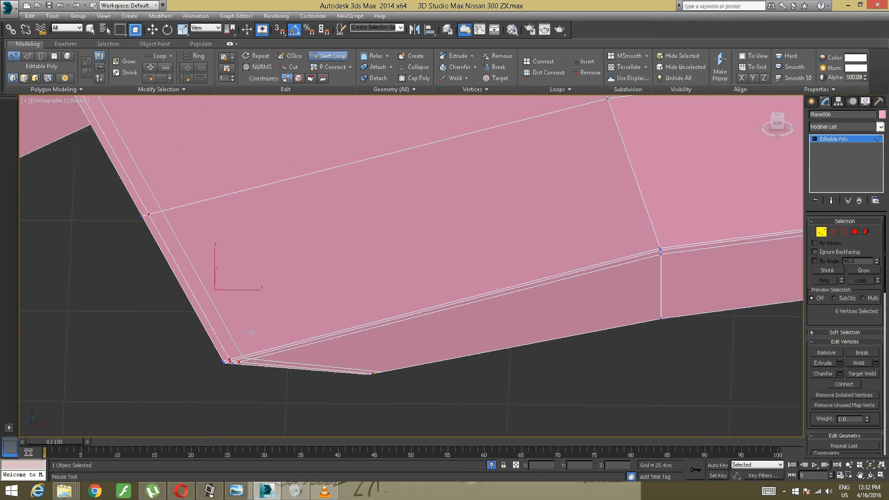
# - Insert a Swift Loop along the side edge of the hood's protruding front tab, close to its corner
pyautogui.scroll(-6, 273, 313)
pyautogui.keyDown('alt'); pyautogui.moveTo(269, 313); pyautogui.dragTo(583, 332, button='middle'); pyautogui.keyUp('alt')
pyautogui.keyDown('alt'); pyautogui.moveTo(393, 318); pyautogui.dragTo(515, 218, button='middle'); pyautogui.keyUp('alt')
pyautogui.scroll(2, 452, 303)
pyautogui.keyDown('alt'); pyautogui.moveTo(442, 310); pyautogui.dragTo(436, 280, button='middle'); pyautogui.keyUp('alt')
pyautogui.scroll(6, 431, 268)
pyautogui.scroll(2, 424, 268)
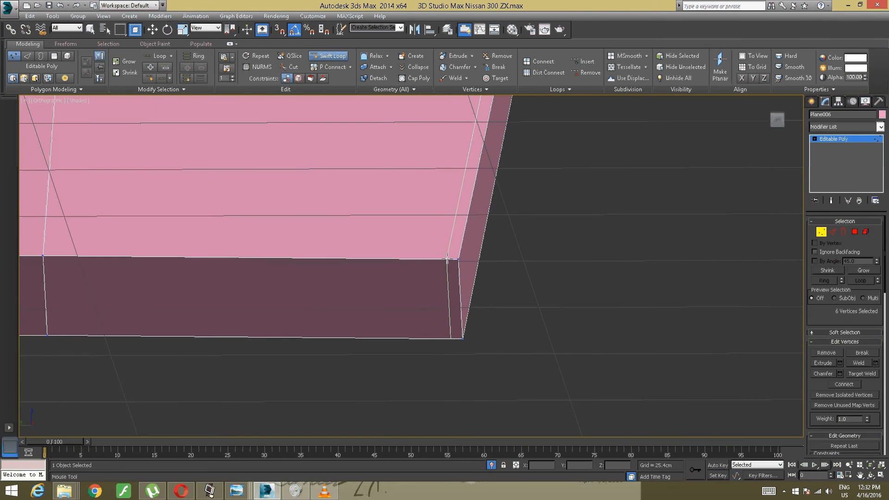
pyautogui.click(454, 261)
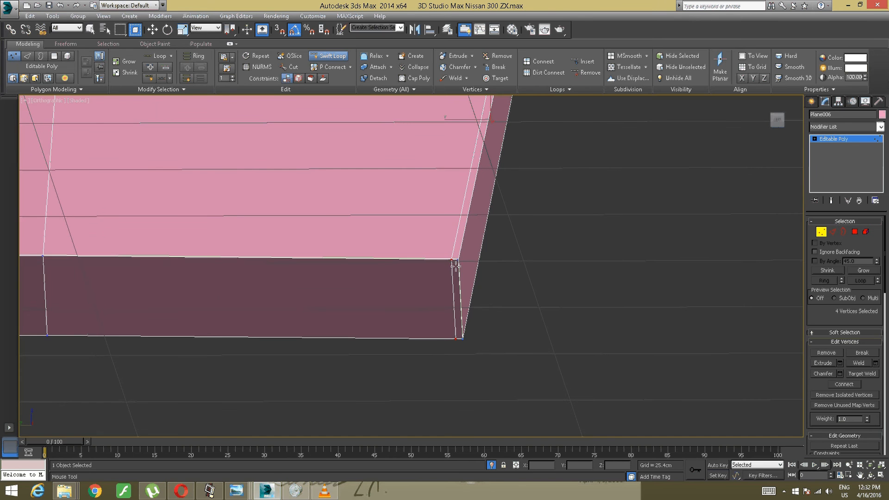
# - Insert Swift Loops just below the front tab's upper edge and across the tab beside its front edge
pyautogui.click(454, 262)
pyautogui.keyDown('alt'); pyautogui.moveTo(454, 262); pyautogui.dragTo(463, 234, button='middle'); pyautogui.keyUp('alt')
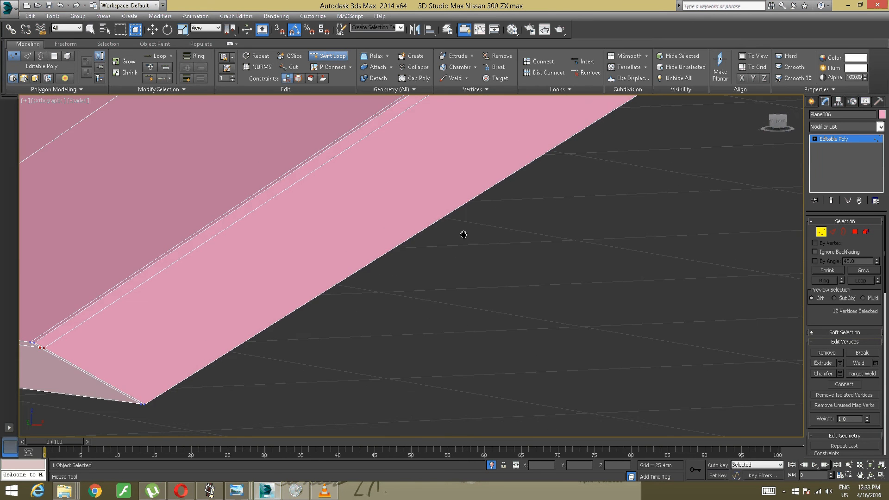
pyautogui.moveTo(259, 303); pyautogui.dragTo(439, 290, button='middle')
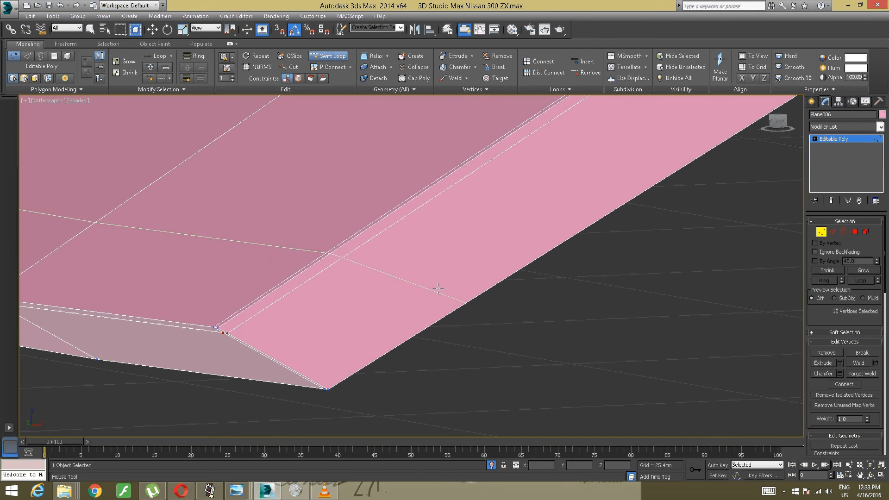
pyautogui.click(221, 328)
# - Try to insert Swift Loops along the upper and lower borders of the hood's raised crease, starting at the rear edge
pyautogui.keyDown('alt'); pyautogui.moveTo(221, 328); pyautogui.dragTo(308, 287, button='middle'); pyautogui.keyUp('alt')
pyautogui.keyDown('alt'); pyautogui.moveTo(411, 260); pyautogui.dragTo(454, 258, button='middle'); pyautogui.keyUp('alt')
pyautogui.scroll(-10, 377, 259)
pyautogui.scroll(5, 435, 263)
pyautogui.moveTo(583, 242); pyautogui.dragTo(259, 269, button='middle')
pyautogui.keyDown('alt'); pyautogui.moveTo(259, 269); pyautogui.dragTo(266, 263, button='middle'); pyautogui.keyUp('alt')
pyautogui.moveTo(485, 125); pyautogui.dragTo(270, 289, button='middle')
pyautogui.scroll(8, 354, 254)
pyautogui.moveTo(353, 254); pyautogui.dragTo(237, 294, button='middle')
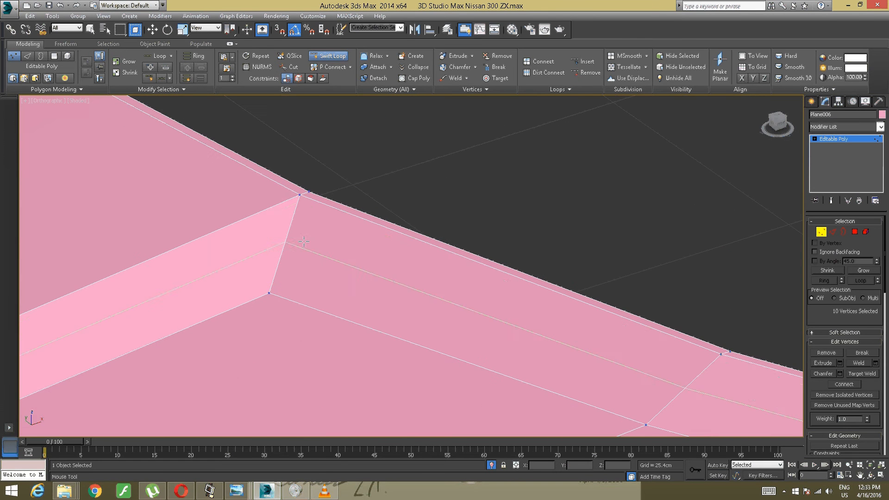
pyautogui.click(301, 202)
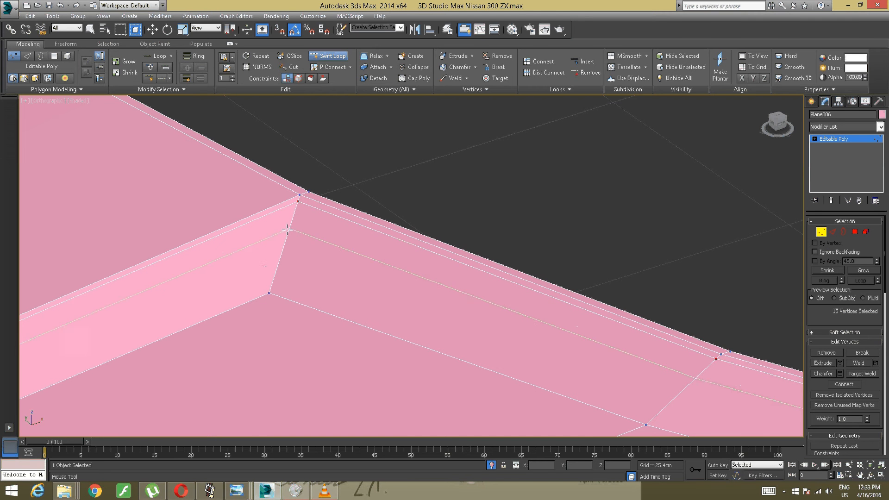
pyautogui.click(268, 287)
pyautogui.scroll(-9, 269, 287)
pyautogui.moveTo(269, 287); pyautogui.dragTo(482, 197, button='middle')
pyautogui.keyDown('alt'); pyautogui.moveTo(481, 196); pyautogui.dragTo(493, 189, button='middle'); pyautogui.keyUp('alt')
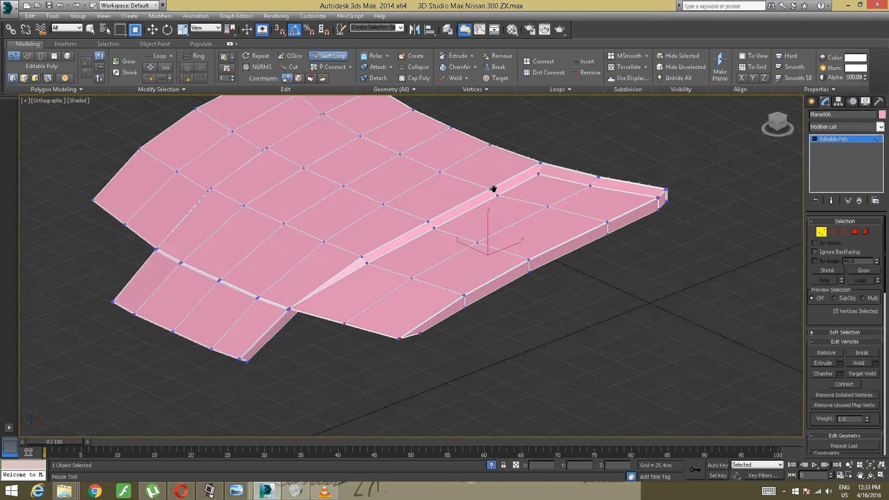
# - Check the new loops at the crease's tapered front end, and undo them
pyautogui.scroll(5, 434, 237)
pyautogui.scroll(2, 365, 258)
pyautogui.moveTo(365, 258); pyautogui.dragTo(494, 171, button='middle')
pyautogui.moveTo(225, 323)
pyautogui.mouseDown(button='middle')
pyautogui.moveTo(311, 296)
pyautogui.moveTo(463, 212)
pyautogui.mouseUp(button='middle')
pyautogui.scroll(2, 435, 225)
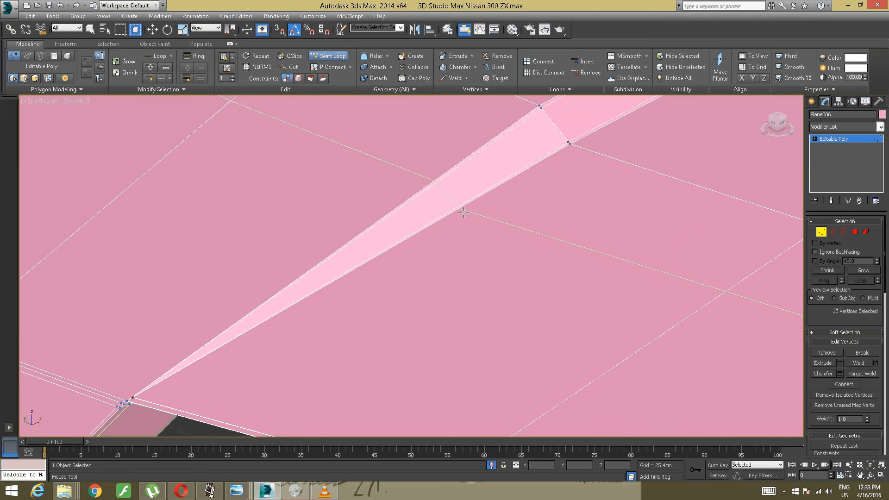
pyautogui.press('w')
pyautogui.moveTo(302, 277); pyautogui.dragTo(344, 221, button='middle')
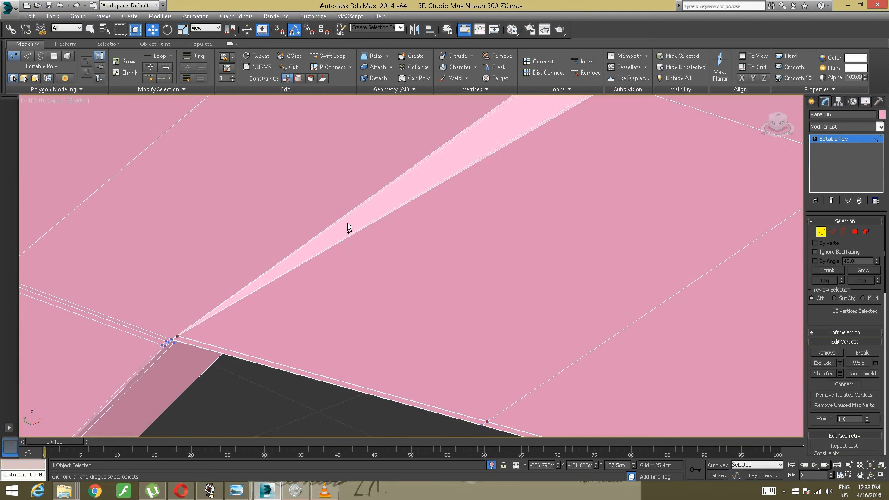
pyautogui.click(348, 224)
pyautogui.scroll(-3, 344, 226)
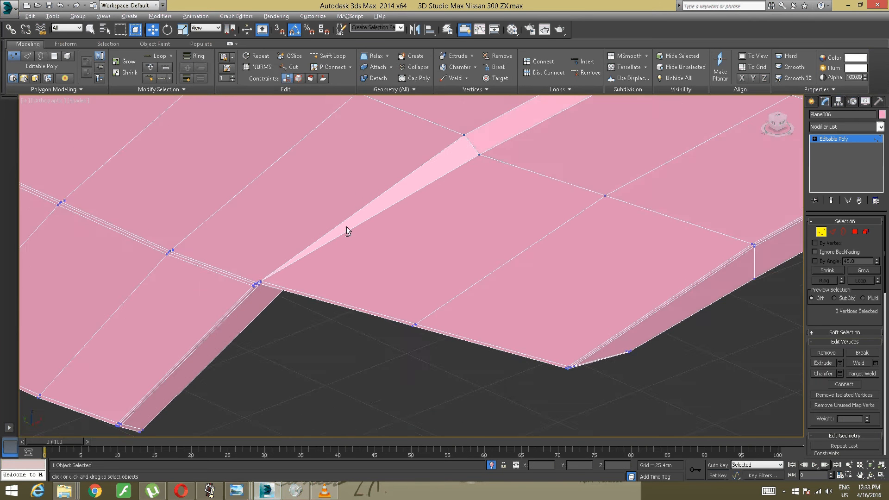
# - Cut a supporting edge just inside the crease's upper border, from the end of its taper to the rear edge
pyautogui.keyDown('alt'); pyautogui.moveTo(347, 226); pyautogui.dragTo(416, 251, button='middle'); pyautogui.keyUp('alt')
pyautogui.scroll(4, 329, 260)
pyautogui.moveTo(292, 265); pyautogui.dragTo(52, 376, button='middle')
pyautogui.scroll(-4, 254, 251)
pyautogui.moveTo(254, 251); pyautogui.dragTo(223, 277, button='middle')
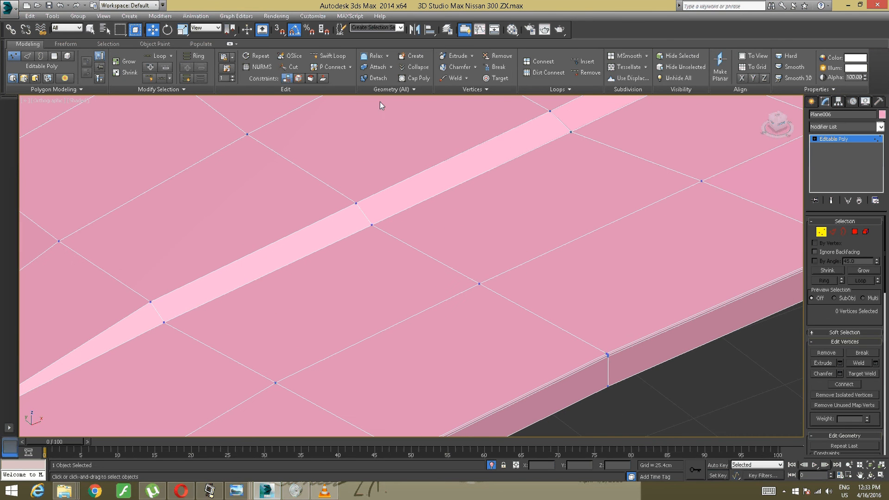
pyautogui.click(292, 66)
pyautogui.moveTo(238, 192); pyautogui.dragTo(327, 118, button='middle')
pyautogui.scroll(5, 277, 226)
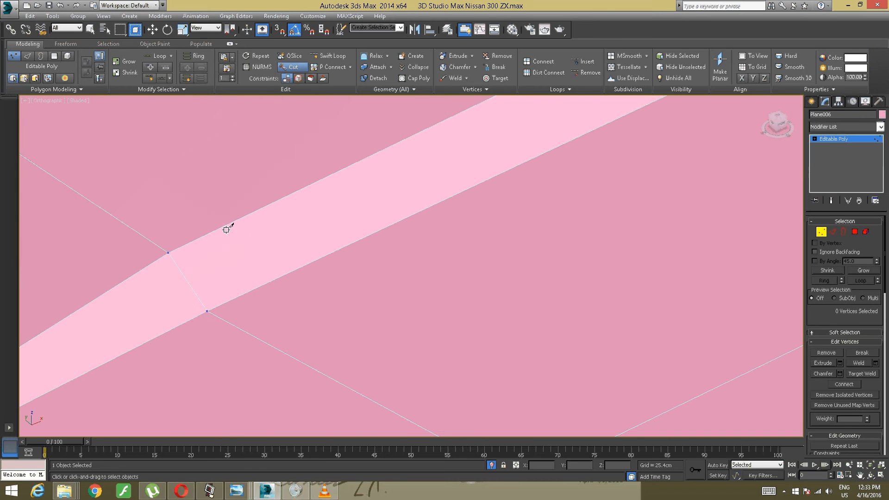
pyautogui.click(169, 255)
pyautogui.moveTo(280, 236); pyautogui.dragTo(88, 338, button='middle')
pyautogui.moveTo(258, 249); pyautogui.dragTo(88, 332, button='middle')
pyautogui.moveTo(248, 252); pyautogui.dragTo(41, 358, button='middle')
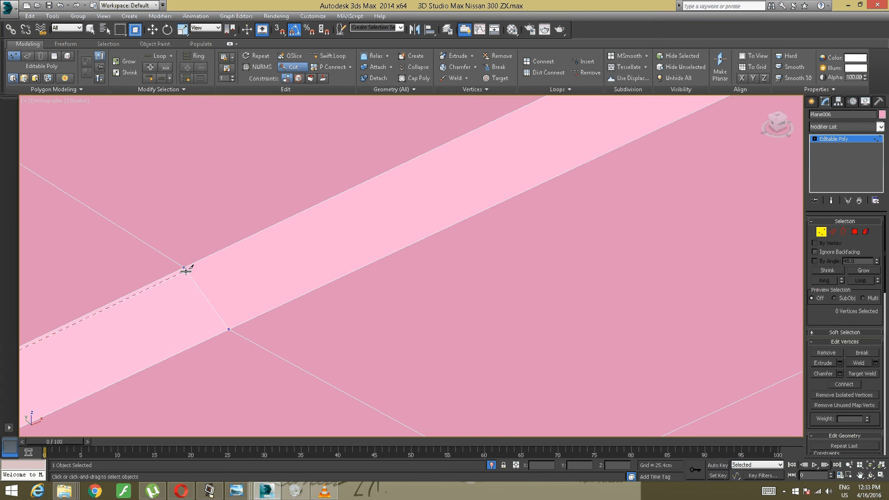
pyautogui.scroll(-3, 308, 248)
pyautogui.scroll(-2, 332, 238)
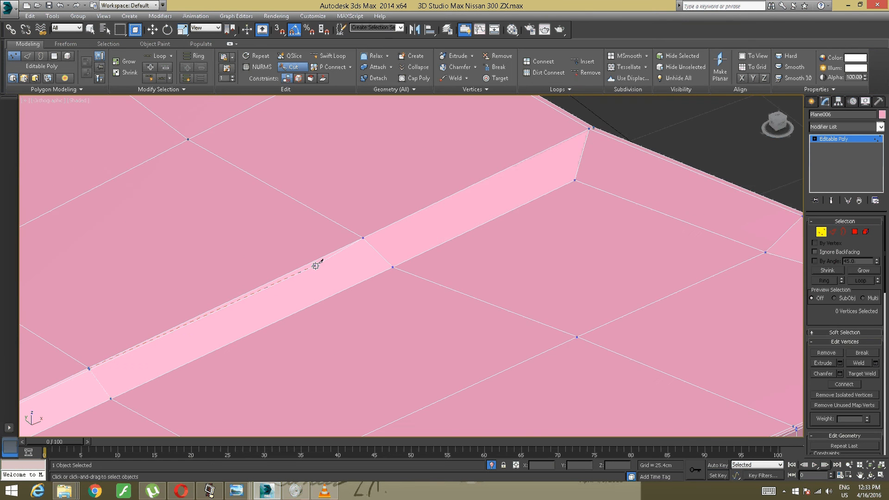
pyautogui.scroll(2, 318, 258)
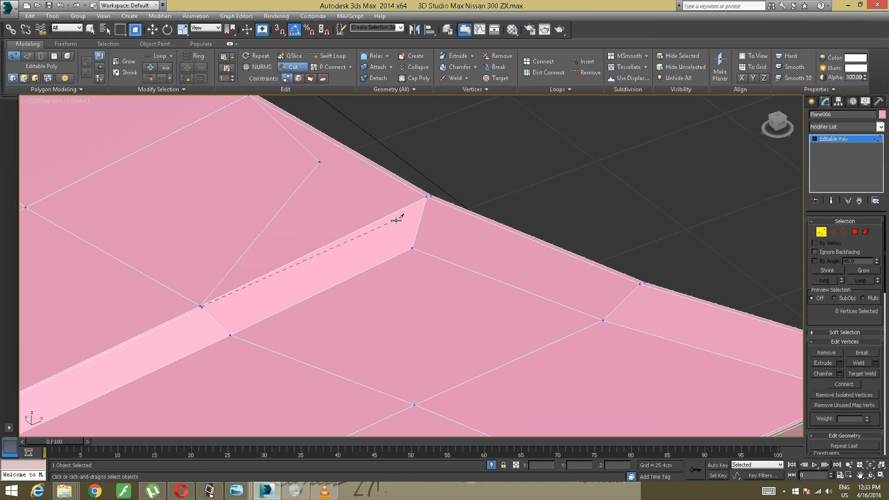
pyautogui.click(426, 200)
# - Continue the cut beside the hood's rear edge to the outer rear corner
pyautogui.moveTo(453, 204); pyautogui.dragTo(293, 165, button='middle')
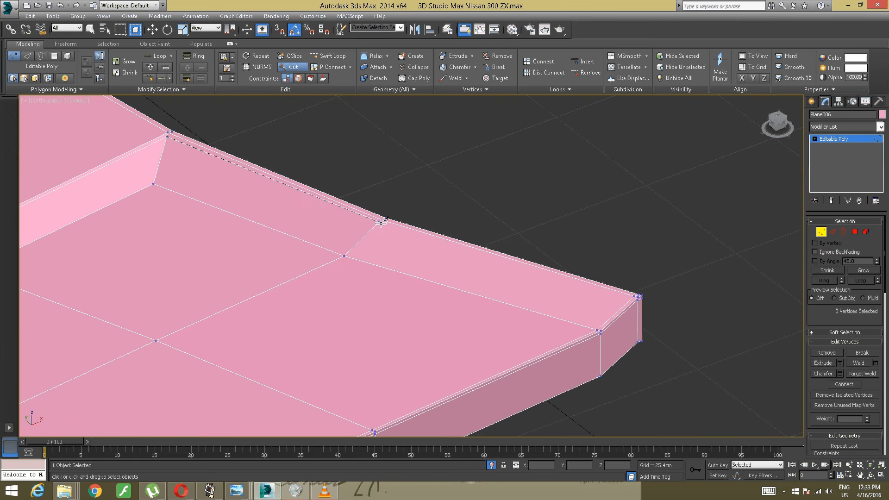
pyautogui.click(381, 223)
pyautogui.moveTo(639, 302); pyautogui.dragTo(477, 281, button='middle')
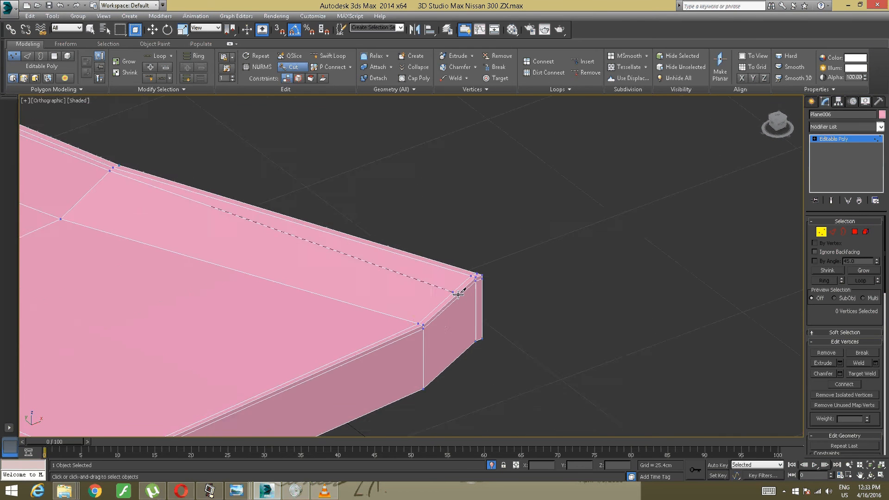
pyautogui.scroll(5, 486, 267)
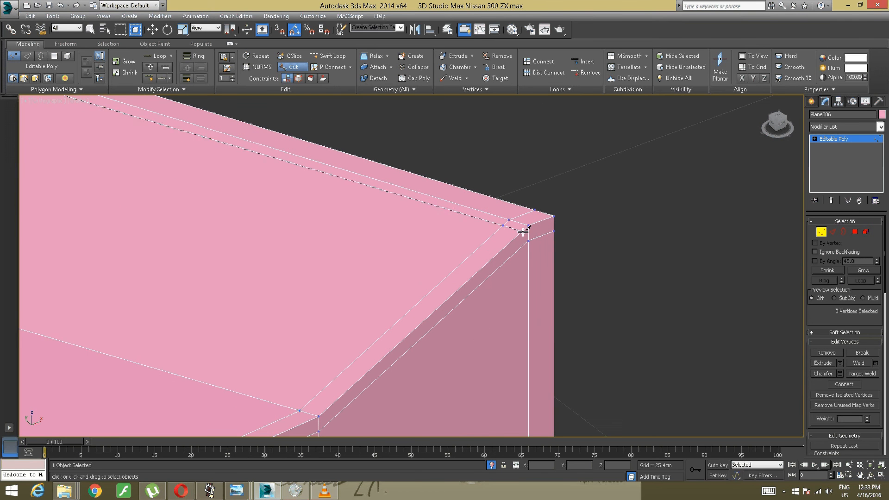
pyautogui.click(523, 231)
# - Clean up the stray cut near the rear corner, and cut a supporting edge beside the vertical edge of its side face
pyautogui.scroll(-5, 507, 269)
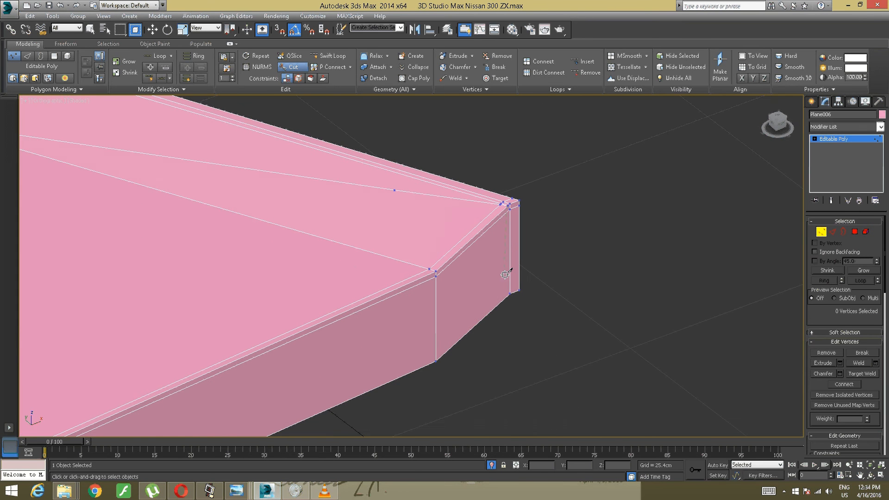
pyautogui.click(505, 300)
pyautogui.keyDown('alt'); pyautogui.moveTo(522, 293); pyautogui.dragTo(504, 292, button='middle'); pyautogui.keyUp('alt')
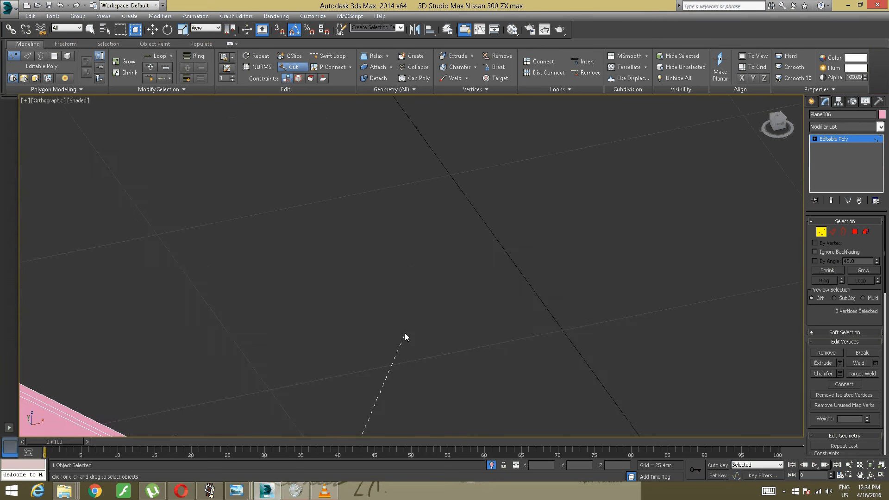
pyautogui.moveTo(404, 336); pyautogui.dragTo(519, 223, button='middle')
pyautogui.moveTo(445, 295); pyautogui.dragTo(582, 228, button='middle')
pyautogui.scroll(-2, 592, 226)
pyautogui.moveTo(514, 301); pyautogui.dragTo(553, 217, button='middle')
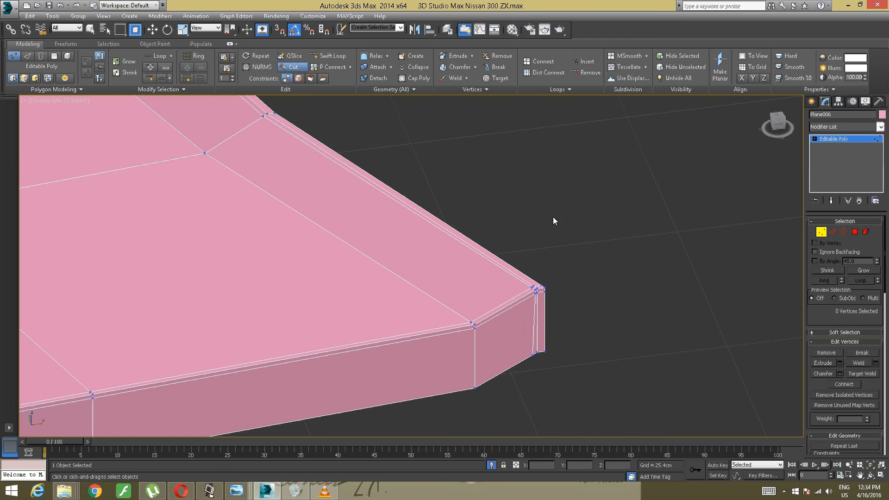
# - Cut a supporting edge up the side face at the neighbouring corner and along the foot of the rear slope
pyautogui.click(295, 70)
pyautogui.click(480, 385)
pyautogui.moveTo(294, 202); pyautogui.dragTo(456, 311, button='middle')
pyautogui.moveTo(384, 270); pyautogui.dragTo(542, 385, button='middle')
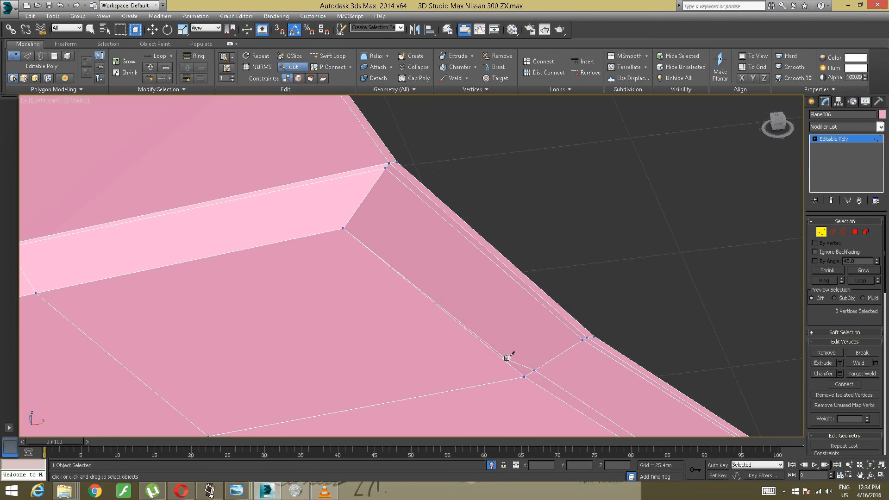
pyautogui.click(528, 374)
# - Continue the cut just inside the crease's lower border towards its tapered front end
pyautogui.moveTo(292, 238); pyautogui.dragTo(718, 168, button='middle')
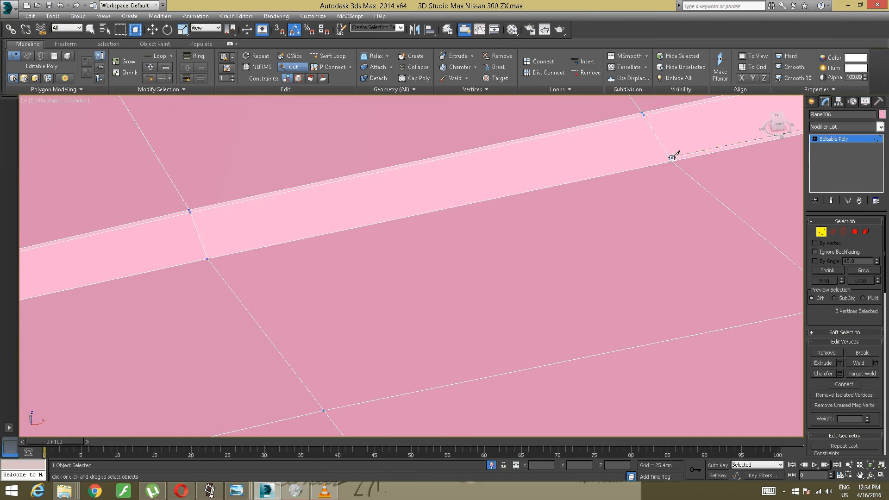
pyautogui.moveTo(550, 181); pyautogui.dragTo(663, 168, button='middle')
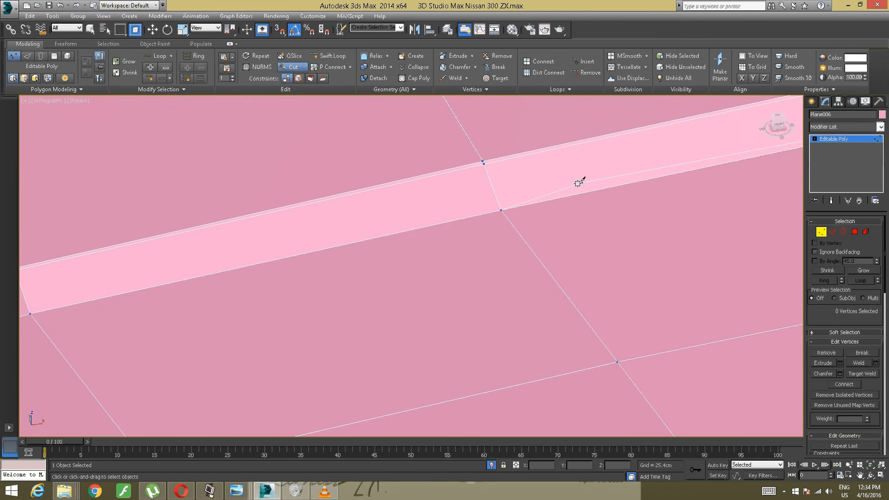
pyautogui.click(500, 209)
pyautogui.moveTo(363, 240); pyautogui.dragTo(815, 146, button='middle')
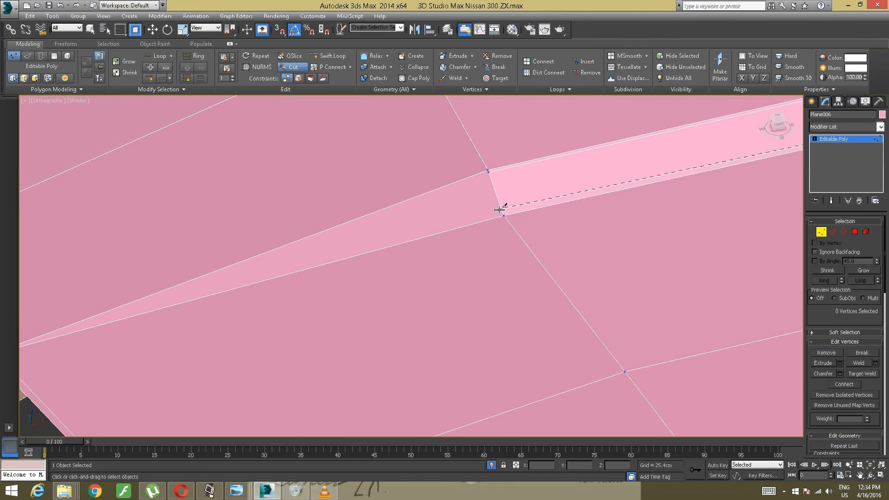
pyautogui.click(501, 213)
pyautogui.moveTo(221, 278); pyautogui.dragTo(522, 202, button='middle')
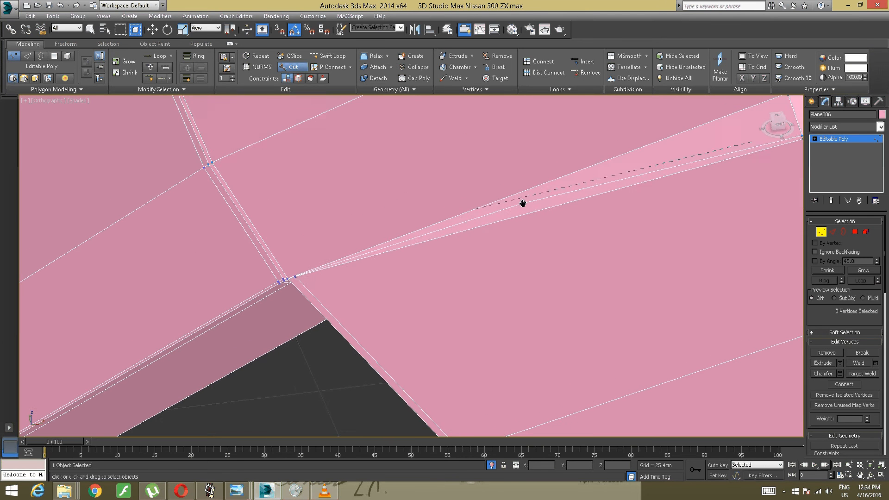
pyautogui.scroll(3, 304, 274)
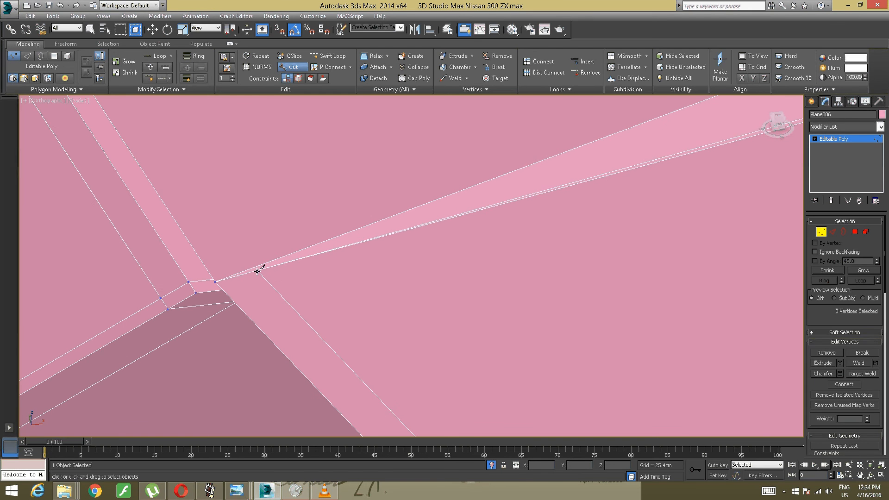
# - Cut a supporting edge just inside the raised crease's upper border towards its tapered front end
pyautogui.scroll(-4, 304, 260)
pyautogui.moveTo(439, 213); pyautogui.dragTo(314, 297, button='middle')
pyautogui.scroll(-2, 374, 278)
pyautogui.moveTo(429, 260); pyautogui.dragTo(392, 295, button='middle')
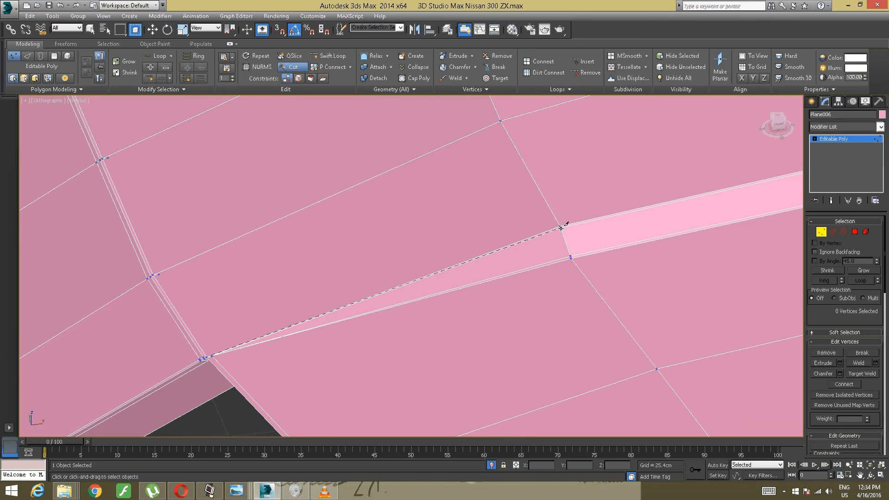
pyautogui.rightClick(512, 253)
pyautogui.scroll(2, 248, 336)
pyautogui.moveTo(249, 335); pyautogui.dragTo(399, 312, button='middle')
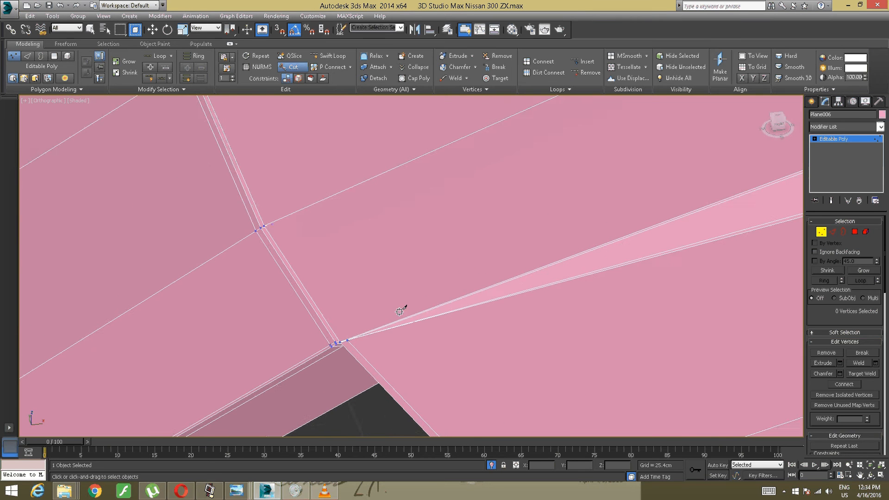
pyautogui.scroll(2, 370, 325)
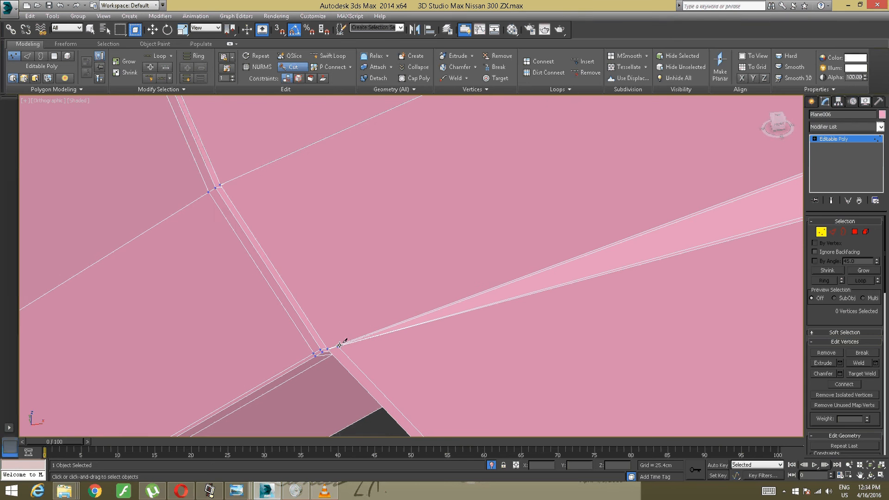
pyautogui.scroll(2, 338, 348)
pyautogui.moveTo(320, 356); pyautogui.dragTo(381, 300, button='middle')
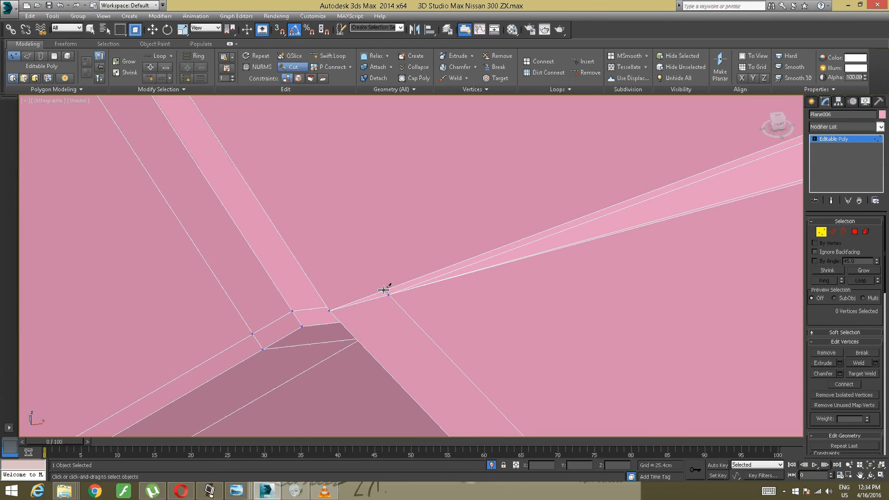
# - Cut a supporting edge beside the hood's front fold line, from the crease's tapered end across the neighbouring panel rows
pyautogui.scroll(-3, 383, 302)
pyautogui.moveTo(383, 294); pyautogui.dragTo(473, 431, button='middle')
pyautogui.scroll(3, 393, 310)
pyautogui.scroll(-1, 397, 347)
pyautogui.moveTo(343, 268); pyautogui.dragTo(371, 324, button='middle')
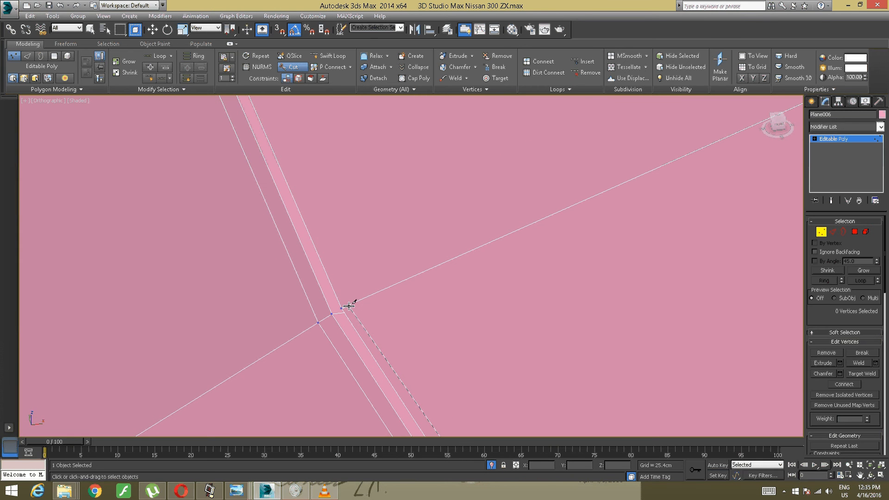
pyautogui.scroll(-5, 361, 297)
pyautogui.scroll(3, 375, 299)
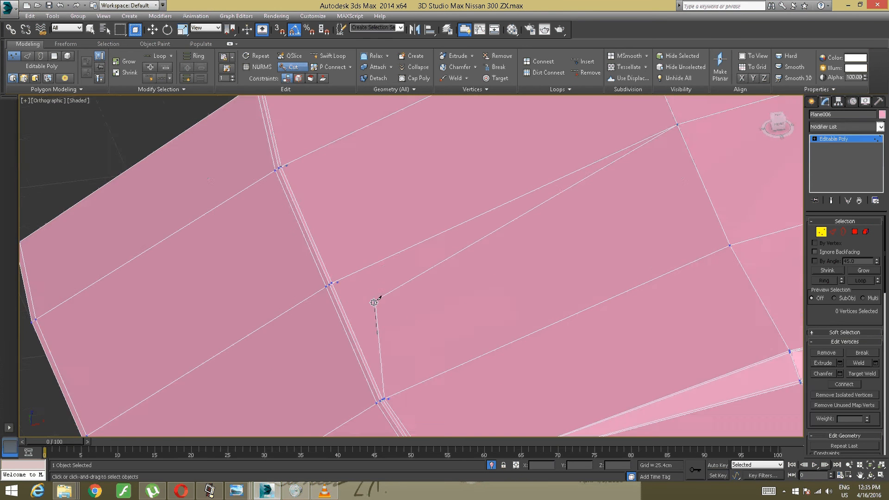
pyautogui.scroll(4, 374, 302)
pyautogui.moveTo(306, 252); pyautogui.dragTo(359, 307, button='middle')
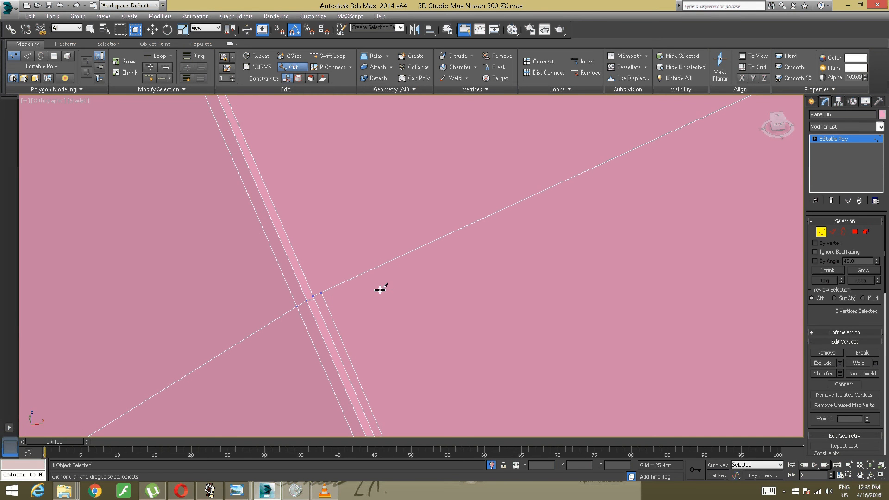
pyautogui.press('w')
# - Examine the hood's supporting edges around the rear corner, the side faces and the raised creases
pyautogui.scroll(-3, 399, 292)
pyautogui.scroll(-4, 399, 292)
pyautogui.moveTo(399, 292)
pyautogui.keyDown('alt'); pyautogui.mouseDown(button='middle')
pyautogui.moveTo(480, 297)
pyautogui.moveTo(411, 284)
pyautogui.moveTo(456, 293)
pyautogui.moveTo(445, 304)
pyautogui.moveTo(486, 288)
pyautogui.moveTo(407, 307)
pyautogui.mouseUp(button='middle'); pyautogui.keyUp('alt')
pyautogui.scroll(3, 410, 284)
pyautogui.scroll(-3, 443, 301)
pyautogui.scroll(6, 408, 307)
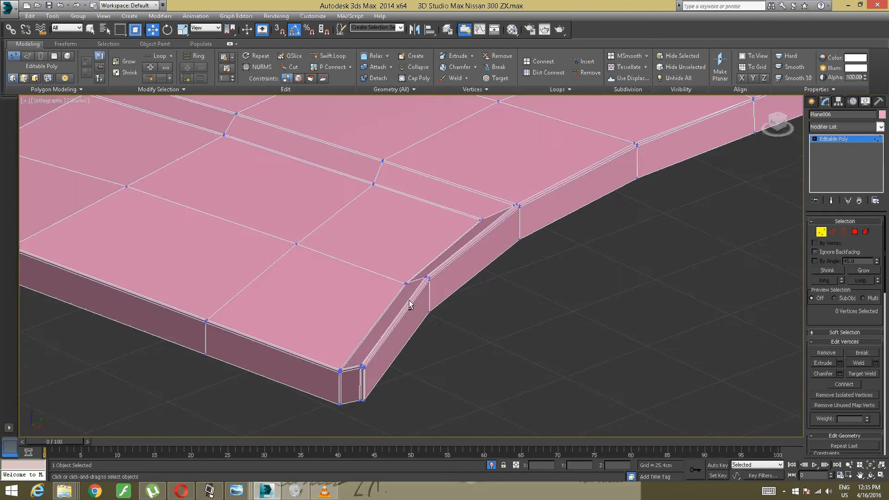
pyautogui.scroll(-5, 488, 289)
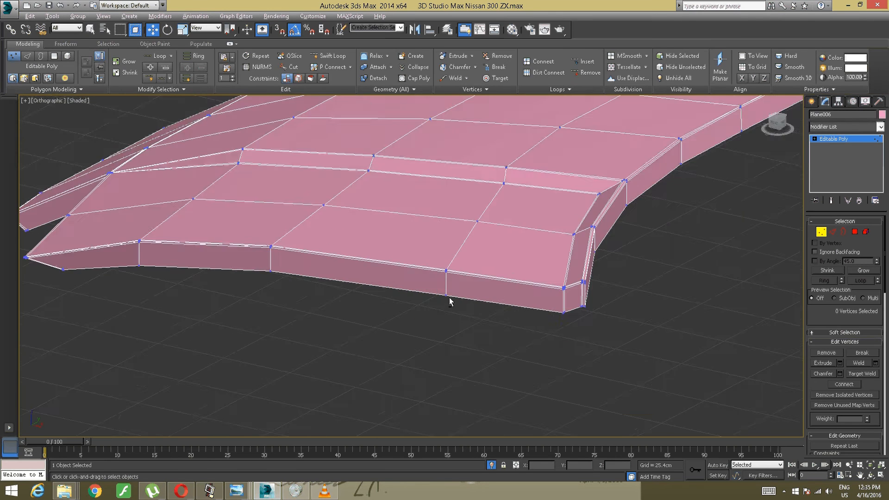
pyautogui.keyDown('alt'); pyautogui.moveTo(449, 298); pyautogui.dragTo(416, 293, button='middle'); pyautogui.keyUp('alt')
pyautogui.scroll(-3, 466, 298)
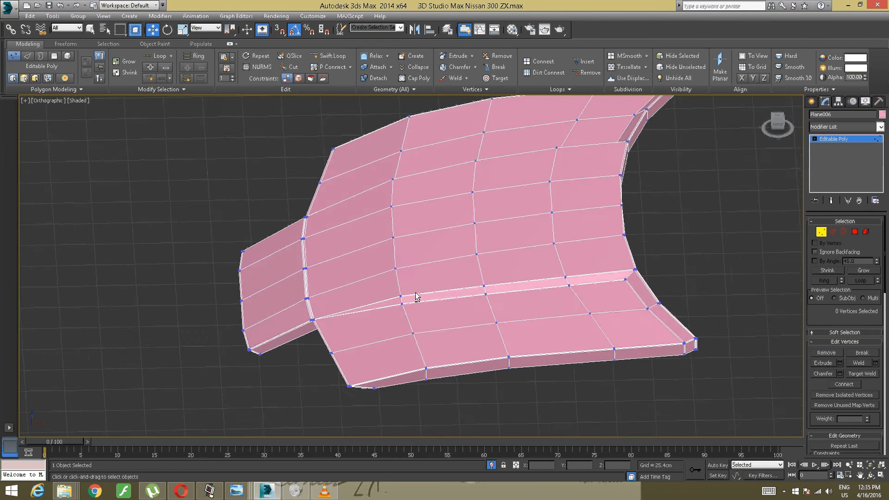
pyautogui.keyDown('alt'); pyautogui.moveTo(561, 204); pyautogui.dragTo(597, 214, button='middle'); pyautogui.keyUp('alt')
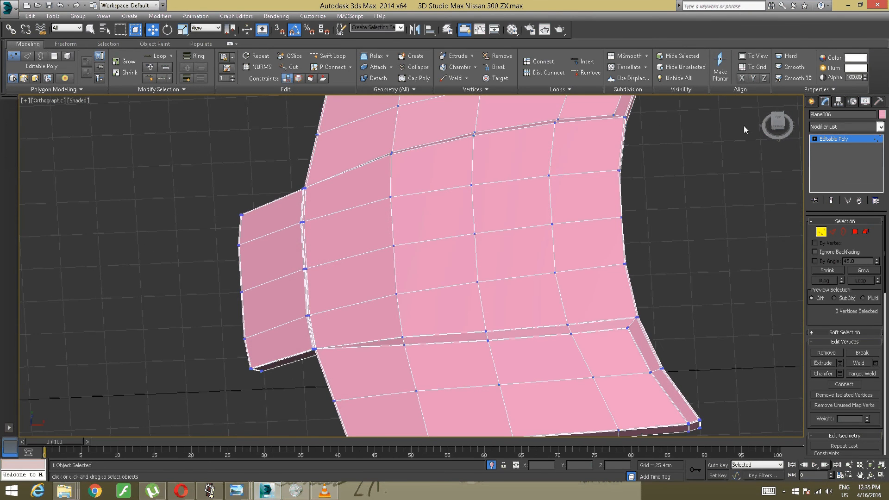
# - Delete all polygons on the hood's unrefined half, up to the centre line
pyautogui.click(771, 124)
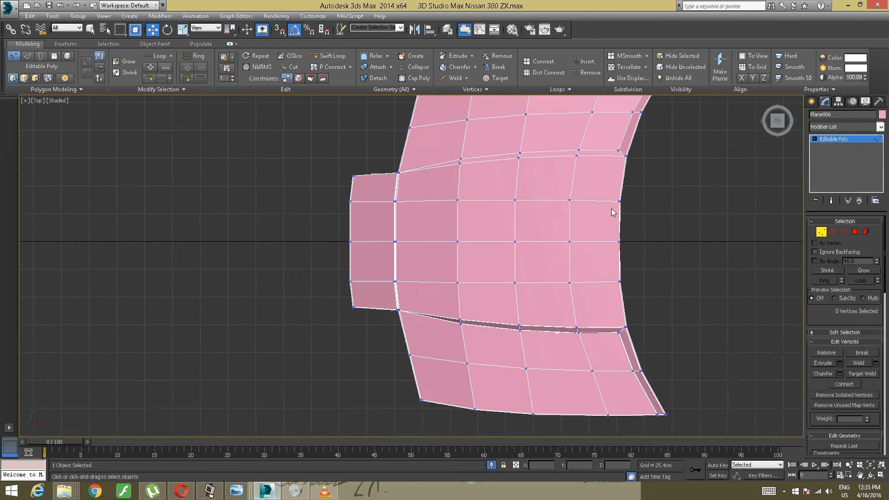
pyautogui.scroll(-2, 604, 207)
pyautogui.moveTo(604, 207); pyautogui.dragTo(556, 229, button='middle')
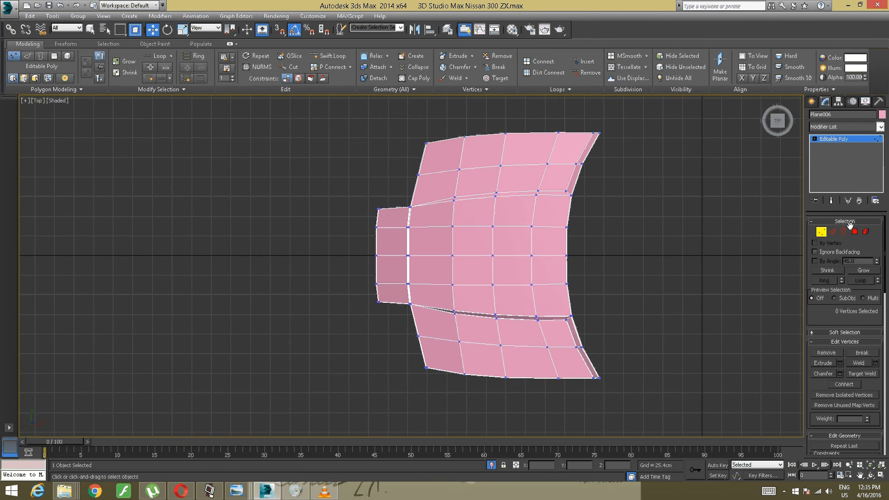
pyautogui.click(855, 232)
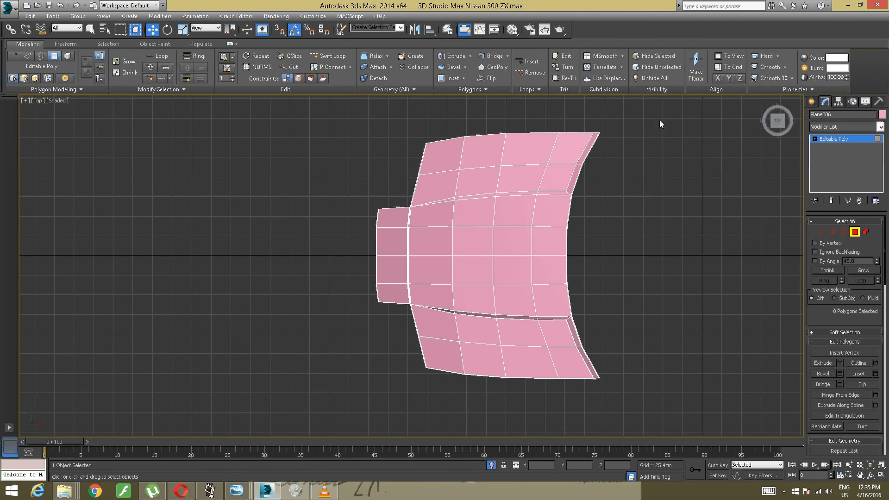
pyautogui.moveTo(328, 239); pyautogui.dragTo(298, 253)
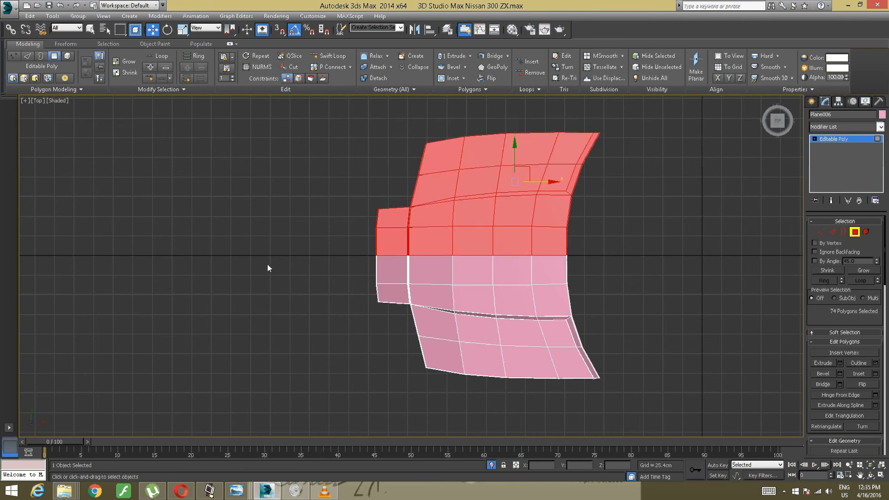
pyautogui.press('Delete')
# - Mirror the remaining hood half about the Y axis as a copy with 0.0 cm offset
pyautogui.scroll(3, 318, 251)
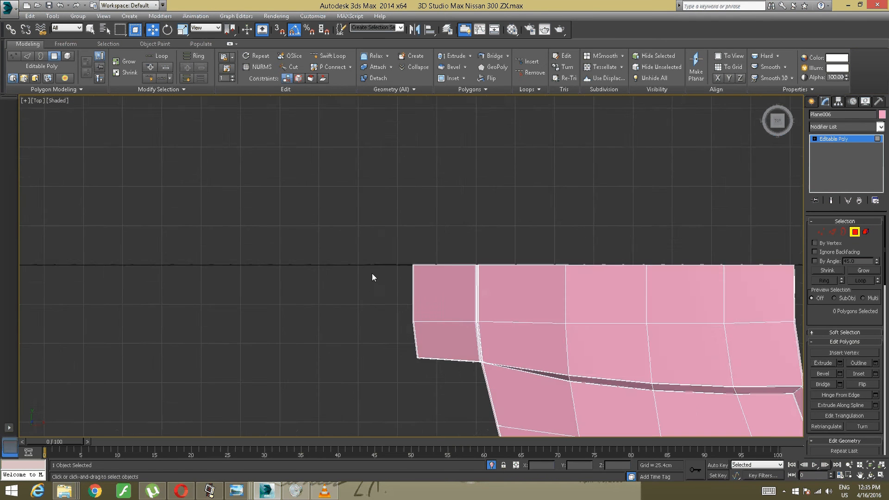
pyautogui.keyDown('alt'); pyautogui.moveTo(372, 273); pyautogui.dragTo(411, 247, button='middle'); pyautogui.keyUp('alt')
pyautogui.keyDown('alt'); pyautogui.moveTo(234, 207); pyautogui.dragTo(287, 207, button='middle'); pyautogui.keyUp('alt')
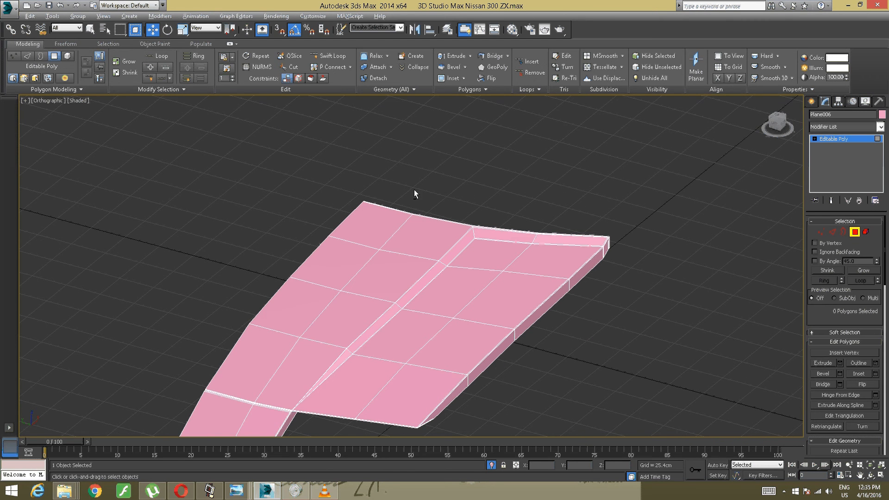
pyautogui.moveTo(414, 190); pyautogui.dragTo(525, 143, button='middle')
pyautogui.click(824, 140)
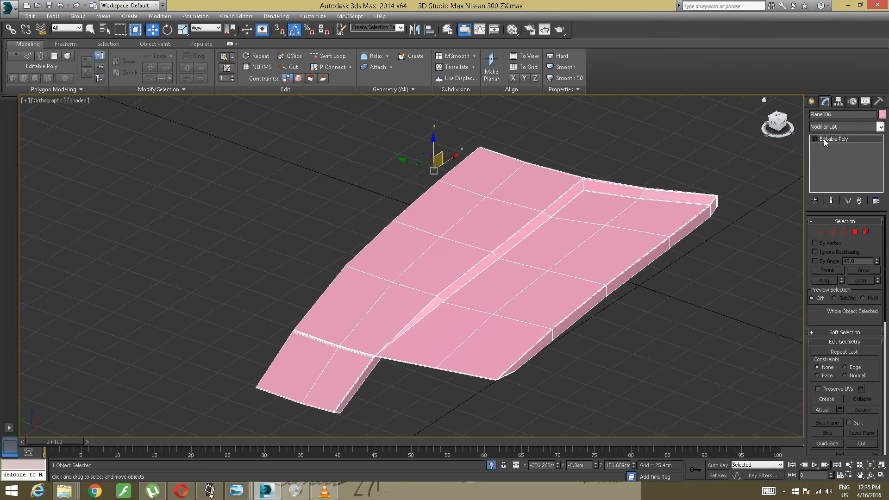
pyautogui.moveTo(530, 179)
pyautogui.keyDown('alt'); pyautogui.mouseDown(button='middle')
pyautogui.moveTo(564, 170)
pyautogui.moveTo(541, 175)
pyautogui.mouseUp(button='middle'); pyautogui.keyUp('alt')
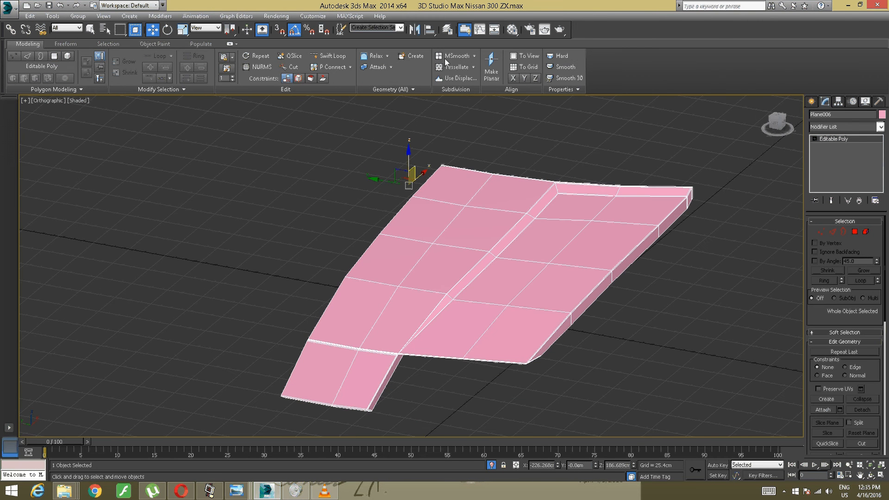
pyautogui.click(414, 30)
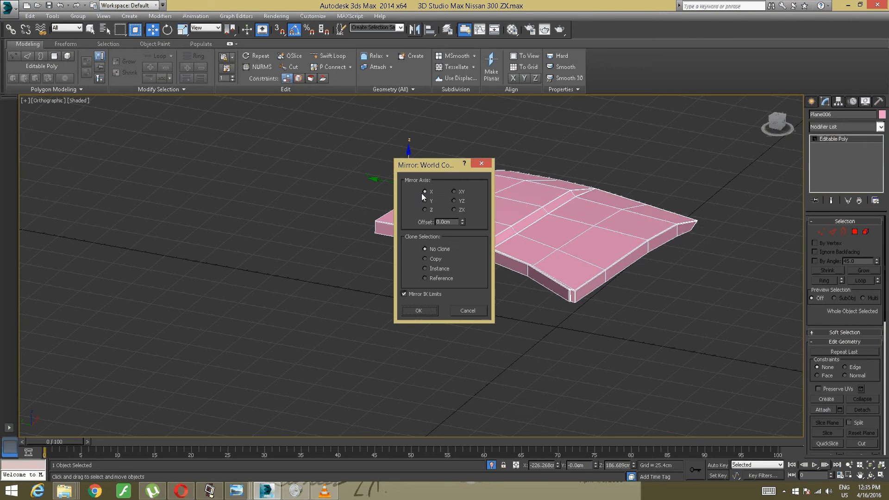
pyautogui.click(425, 200)
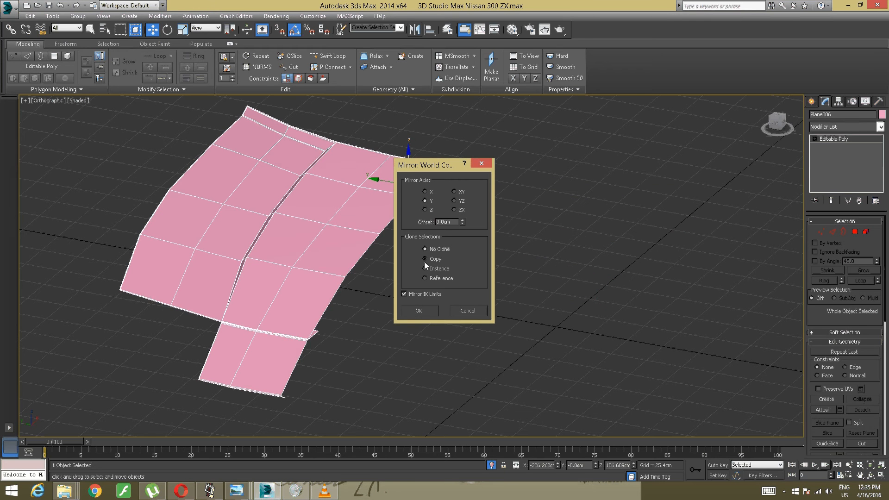
pyautogui.click(425, 258)
pyautogui.click(419, 308)
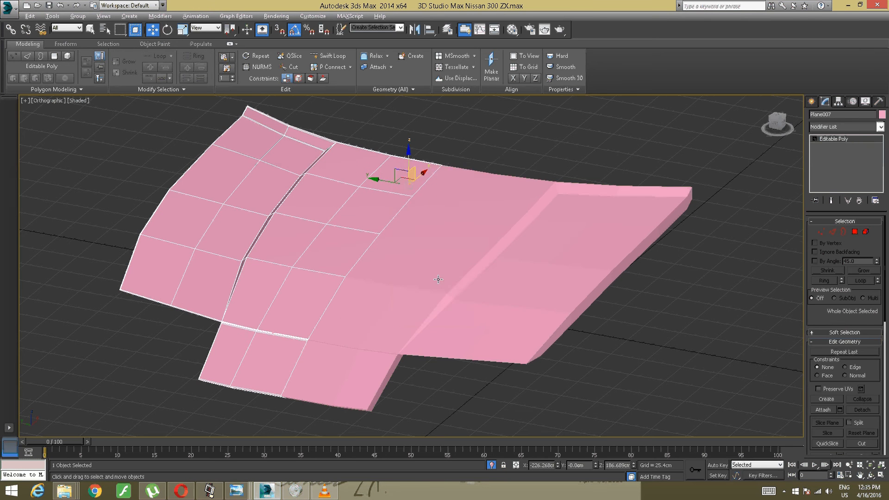
# - Attach the original hood half to the mirrored copy and isolate the combined hood
pyautogui.keyDown('alt'); pyautogui.moveTo(438, 280); pyautogui.dragTo(431, 280, button='middle'); pyautogui.keyUp('alt')
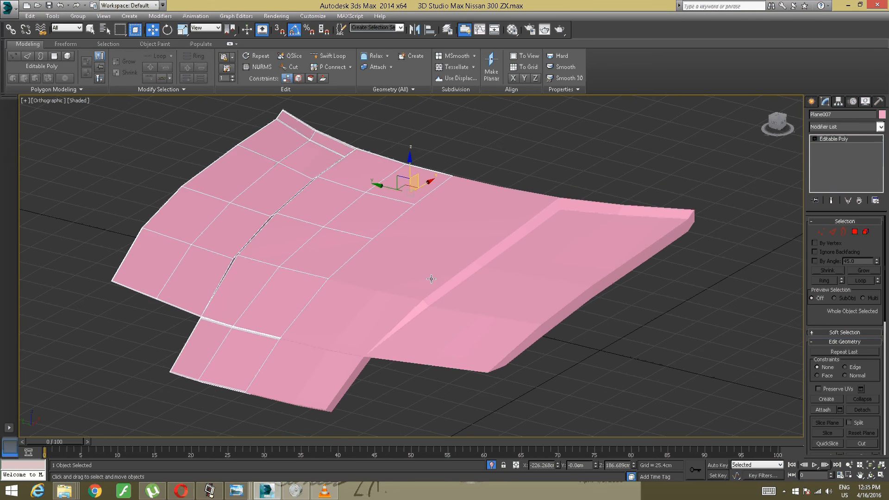
pyautogui.click(380, 68)
pyautogui.click(427, 215)
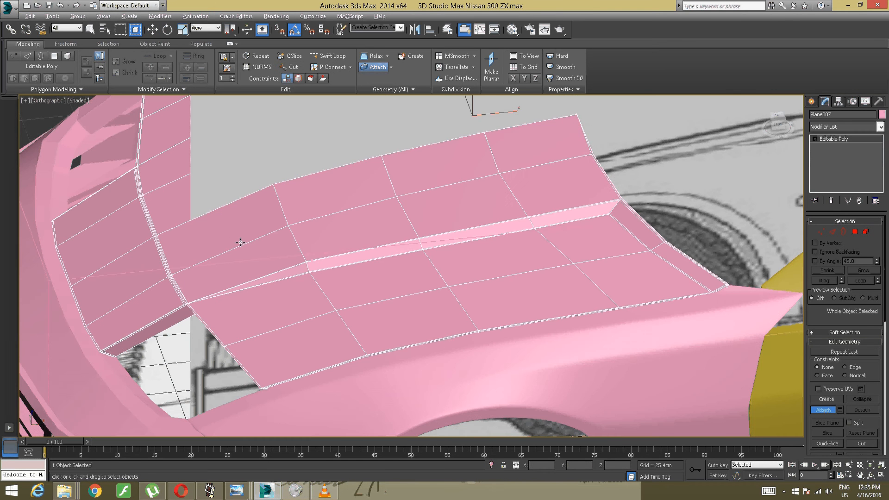
pyautogui.keyDown('alt'); pyautogui.moveTo(240, 243); pyautogui.dragTo(353, 240, button='middle'); pyautogui.keyUp('alt')
pyautogui.press('w')
pyautogui.rightClick(354, 236)
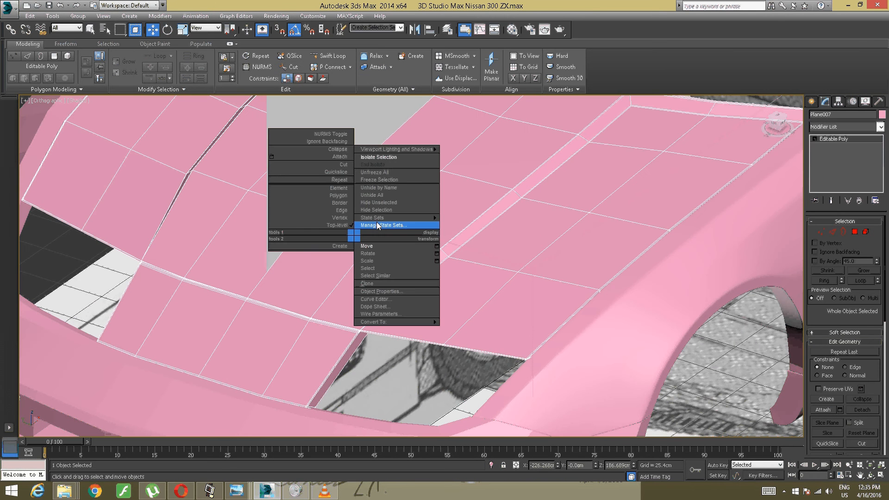
pyautogui.click(377, 157)
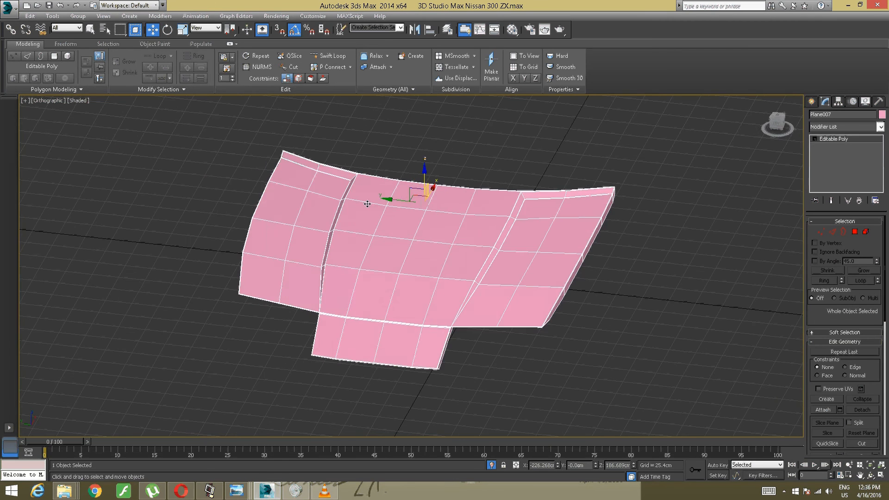
# - Weld the seam vertices along the hood's centre line using a weld threshold of 0.1
pyautogui.keyDown('alt'); pyautogui.moveTo(367, 203); pyautogui.dragTo(377, 200, button='middle'); pyautogui.keyUp('alt')
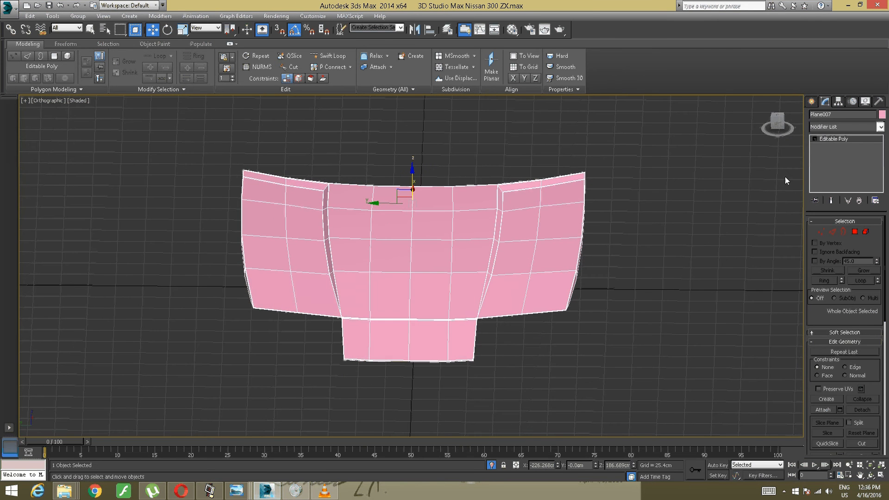
pyautogui.click(777, 118)
pyautogui.click(778, 118)
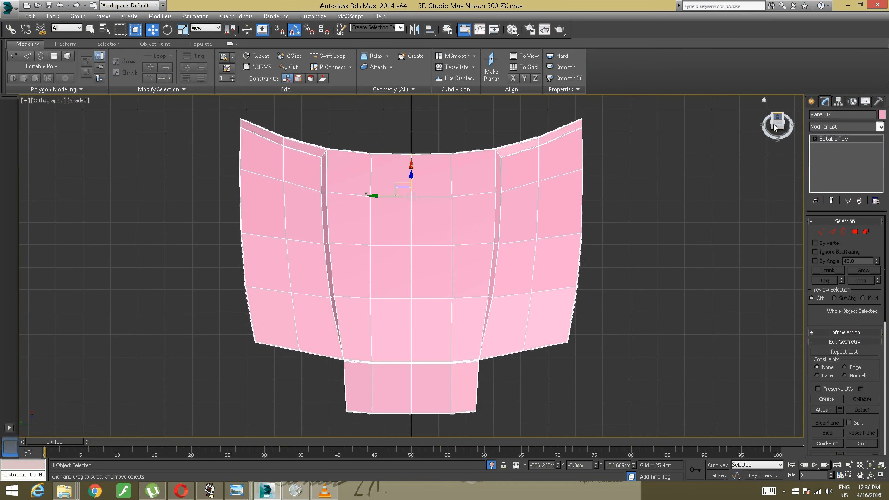
pyautogui.scroll(-2, 617, 185)
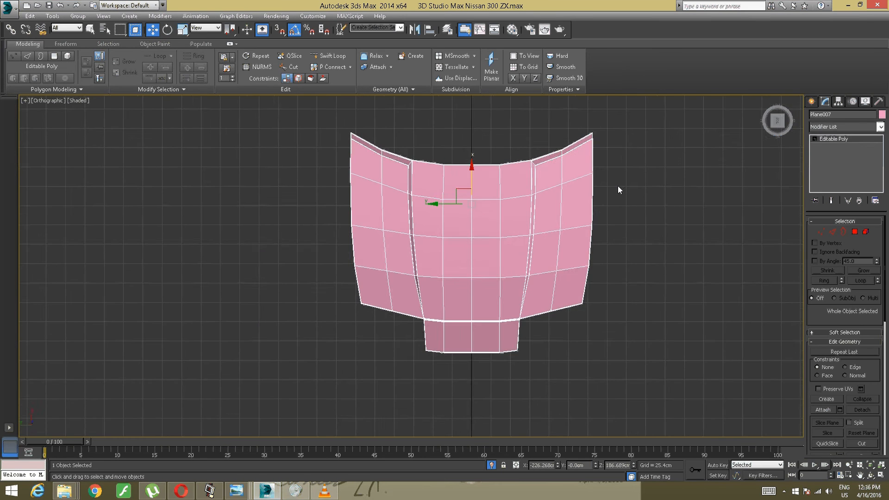
pyautogui.moveTo(618, 185); pyautogui.dragTo(599, 184, button='middle')
pyautogui.scroll(2, 589, 193)
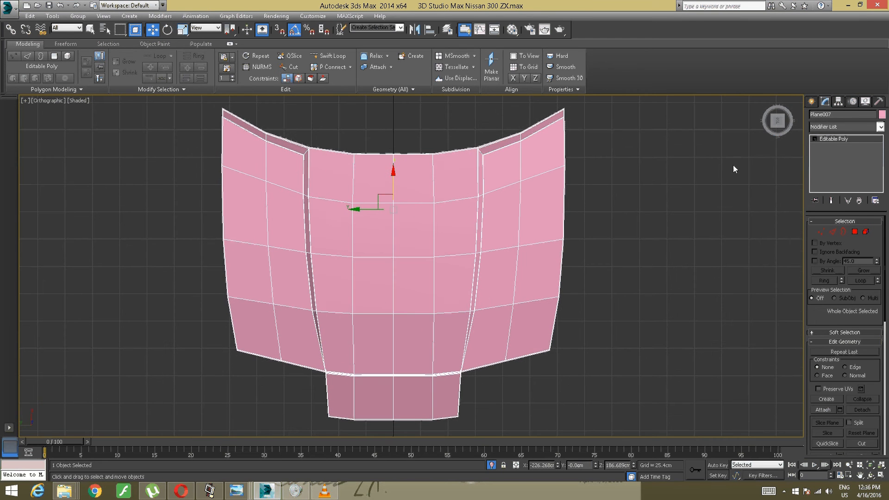
pyautogui.click(821, 231)
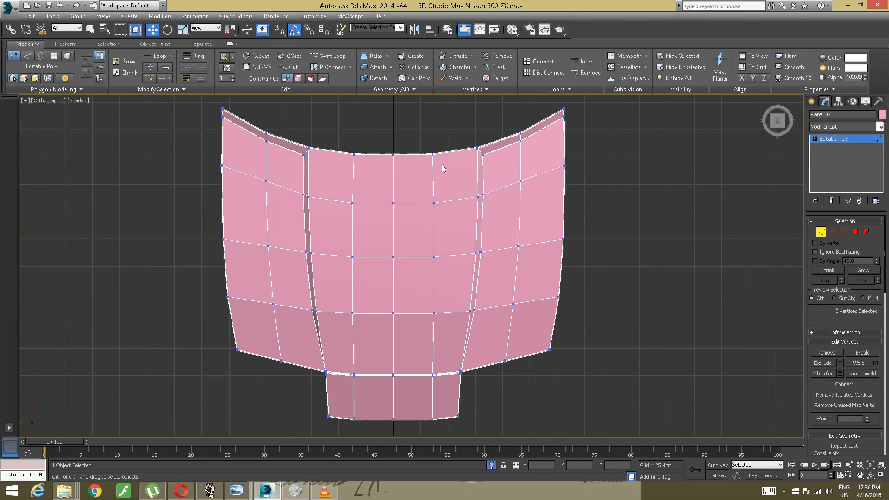
pyautogui.moveTo(385, 140); pyautogui.dragTo(397, 432)
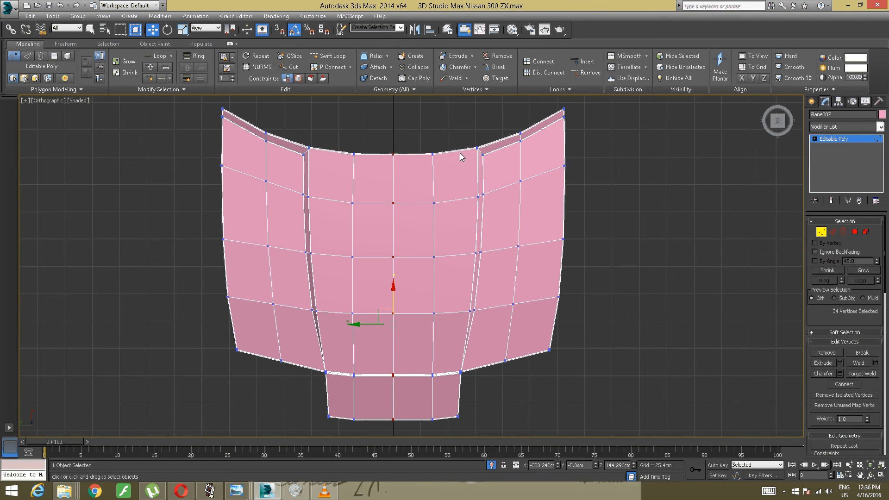
pyautogui.click(453, 89)
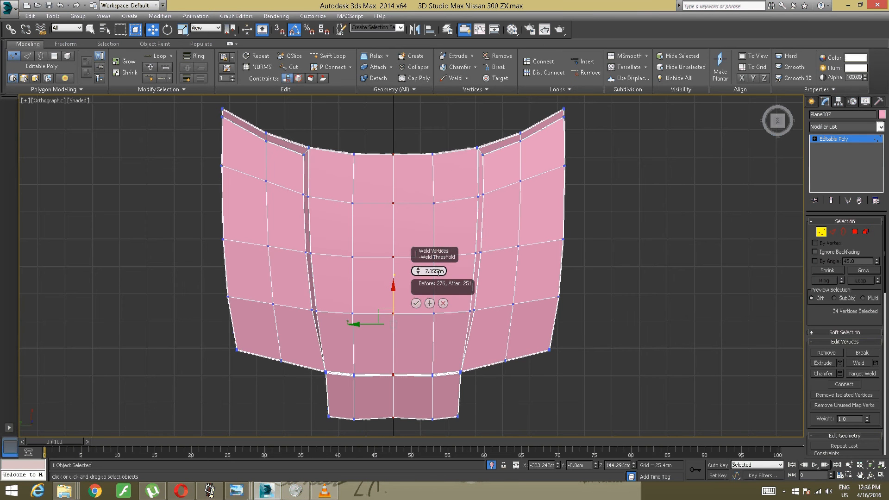
pyautogui.doubleClick(442, 271)
pyautogui.write('0.1')
pyautogui.click(416, 304)
# - Apply a TurboSmooth modifier with 2 iterations to the welded hood
pyautogui.keyDown('alt'); pyautogui.moveTo(401, 305); pyautogui.dragTo(392, 262, button='middle'); pyautogui.keyUp('alt')
pyautogui.scroll(2, 350, 239)
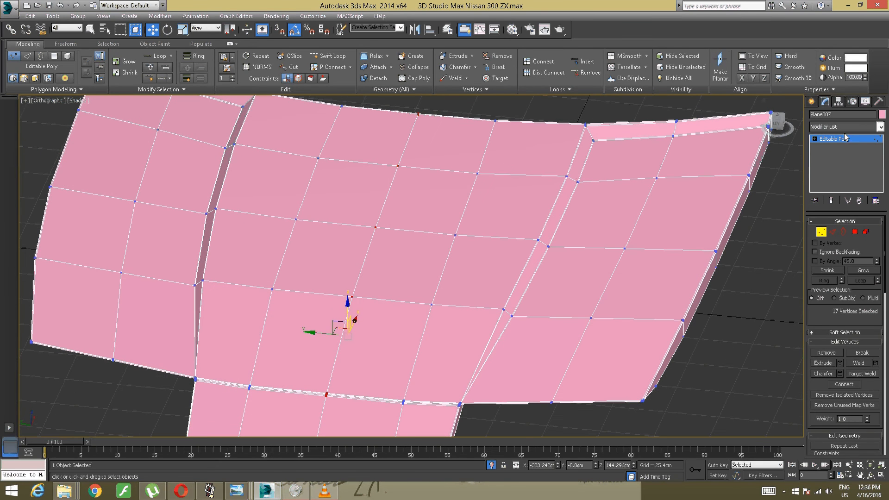
pyautogui.click(880, 126)
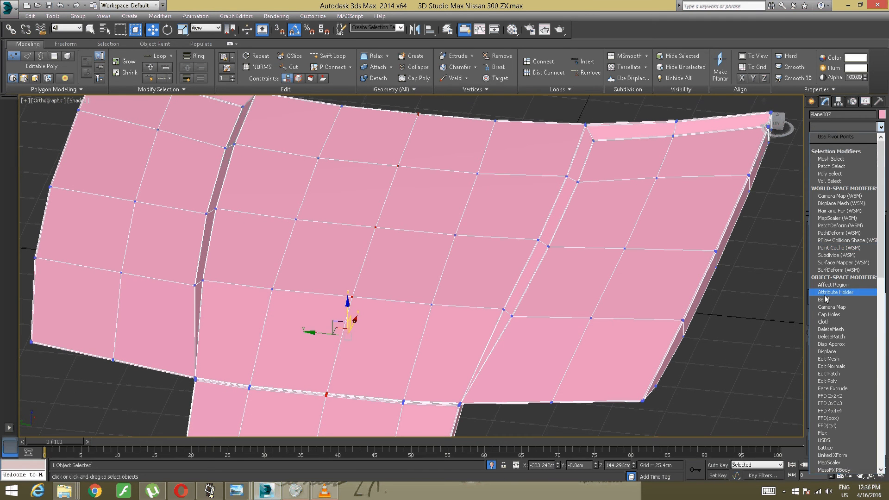
pyautogui.scroll(-20, 824, 324)
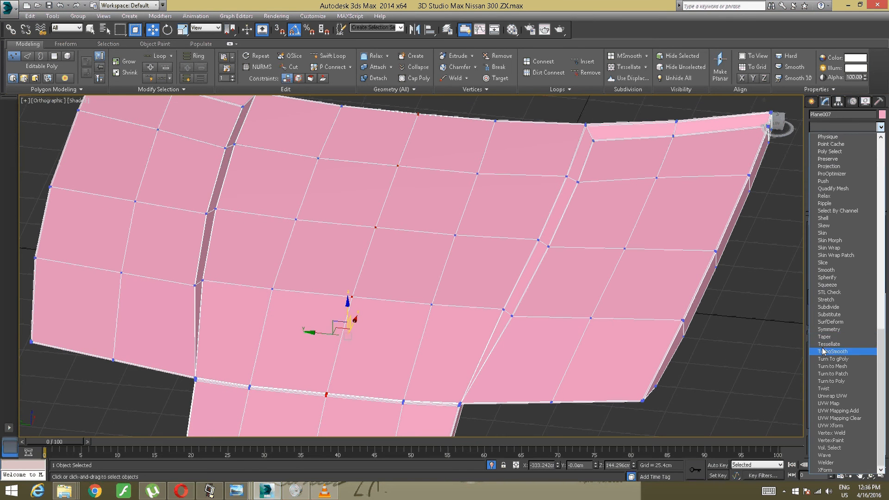
pyautogui.click(832, 351)
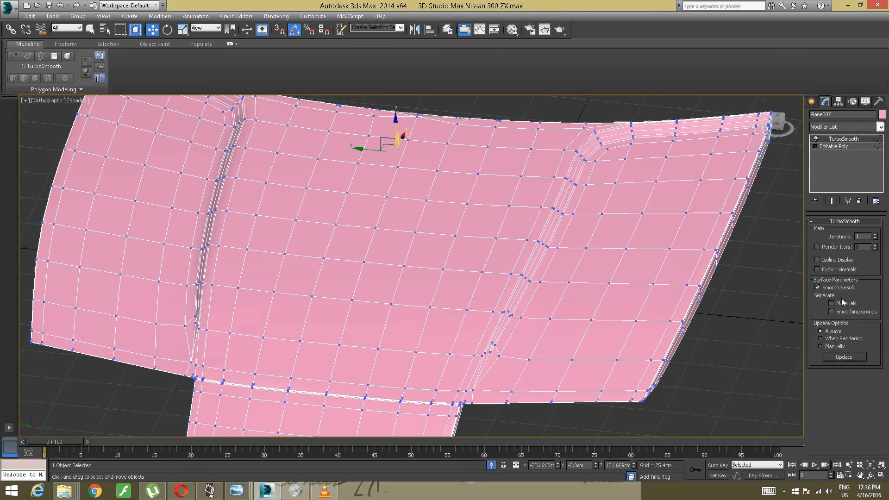
pyautogui.click(875, 235)
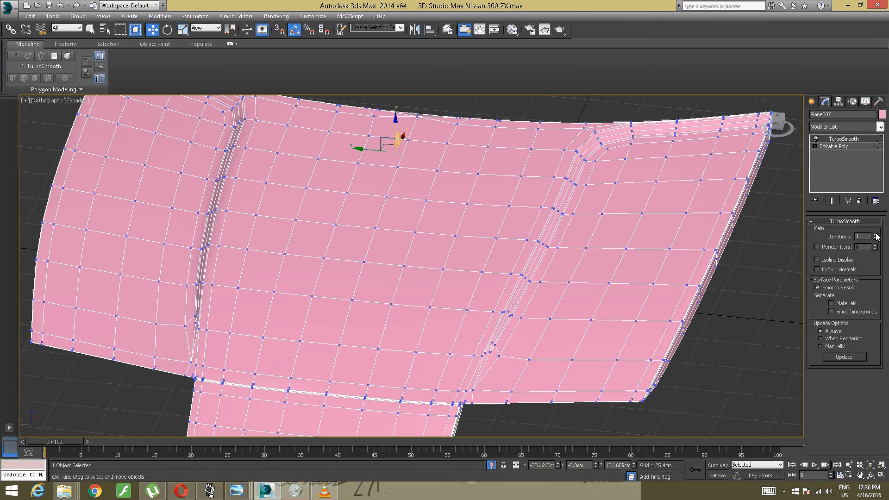
pyautogui.keyDown('alt'); pyautogui.moveTo(773, 252); pyautogui.dragTo(741, 257, button='middle'); pyautogui.keyUp('alt')
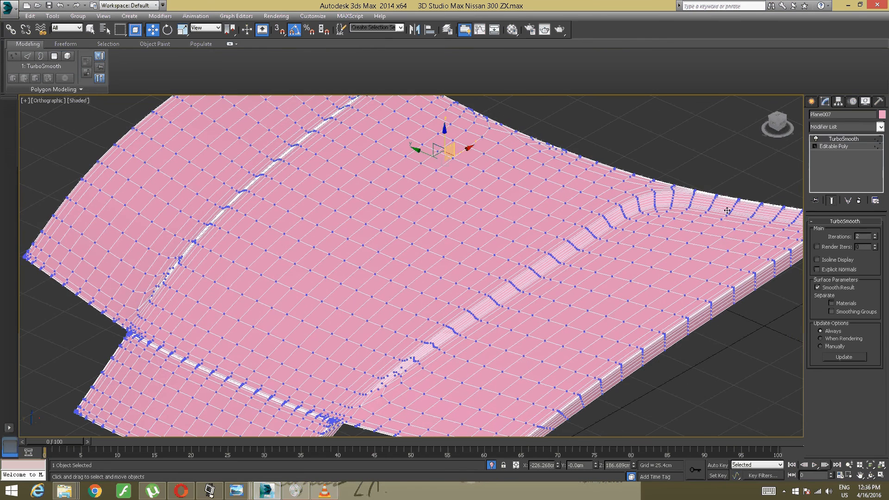
# - Return to the hood's Editable Poly level and insert a Swift Loop support along one raised crease, close to its corner
pyautogui.click(836, 144)
pyautogui.keyDown('alt'); pyautogui.moveTo(707, 196); pyautogui.dragTo(501, 233, button='middle'); pyautogui.keyUp('alt')
pyautogui.scroll(3, 557, 201)
pyautogui.scroll(-4, 519, 230)
pyautogui.scroll(4, 496, 227)
pyautogui.scroll(-3, 537, 240)
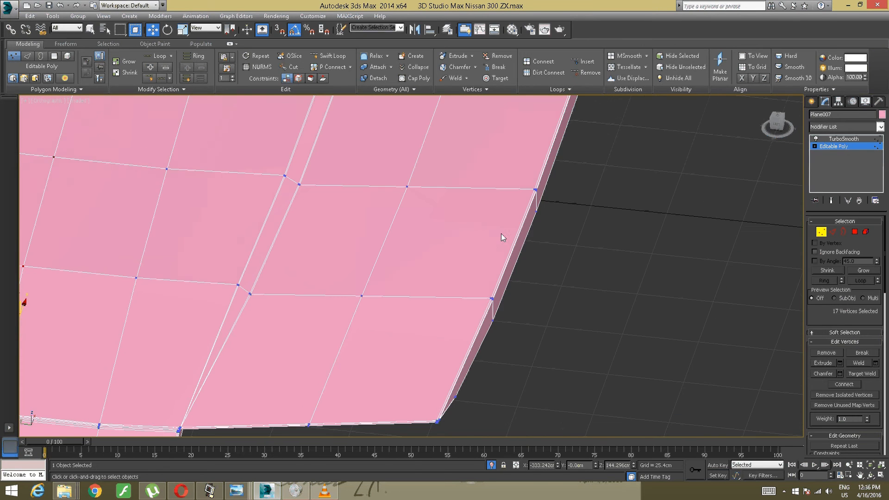
pyautogui.moveTo(391, 230); pyautogui.dragTo(472, 330, button='middle')
pyautogui.moveTo(455, 181); pyautogui.dragTo(460, 315, button='middle')
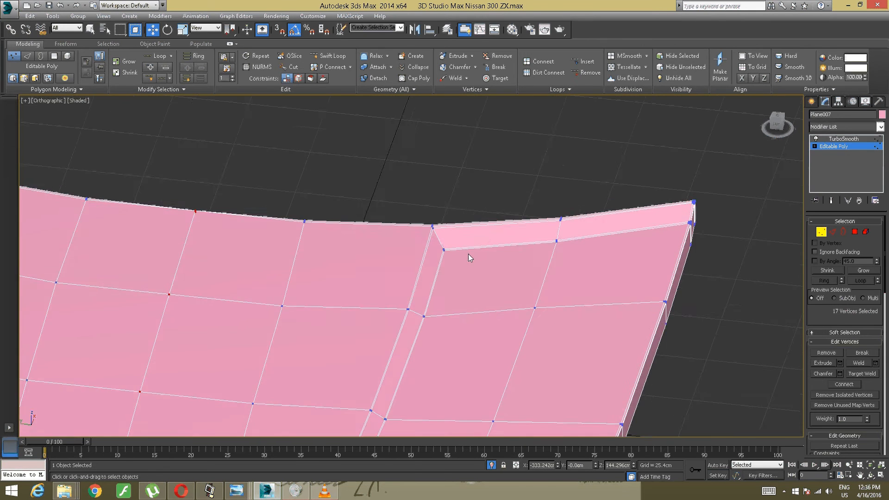
pyautogui.scroll(4, 468, 253)
pyautogui.click(328, 55)
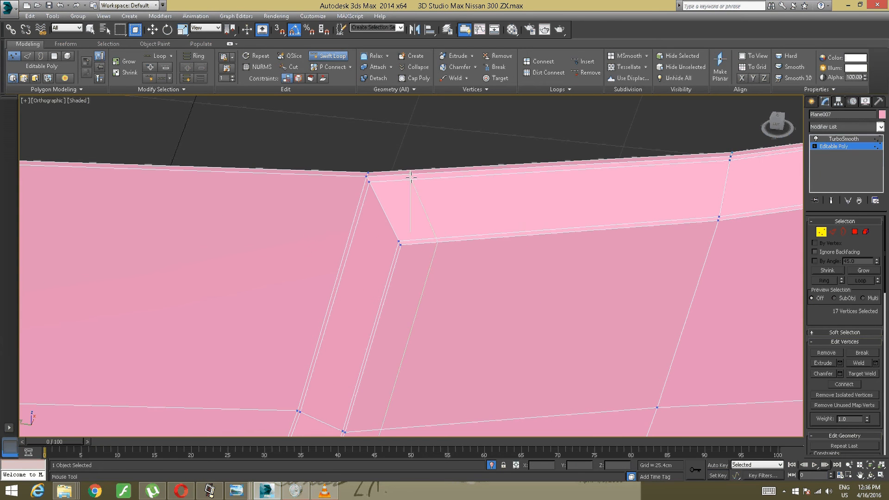
pyautogui.click(403, 236)
# - Add further Swift Loop supports beside the hood's raised creases so both sides are reinforced
pyautogui.moveTo(248, 235)
pyautogui.keyDown('alt'); pyautogui.mouseDown(button='middle')
pyautogui.moveTo(212, 230)
pyautogui.moveTo(492, 248)
pyautogui.mouseUp(button='middle'); pyautogui.keyUp('alt')
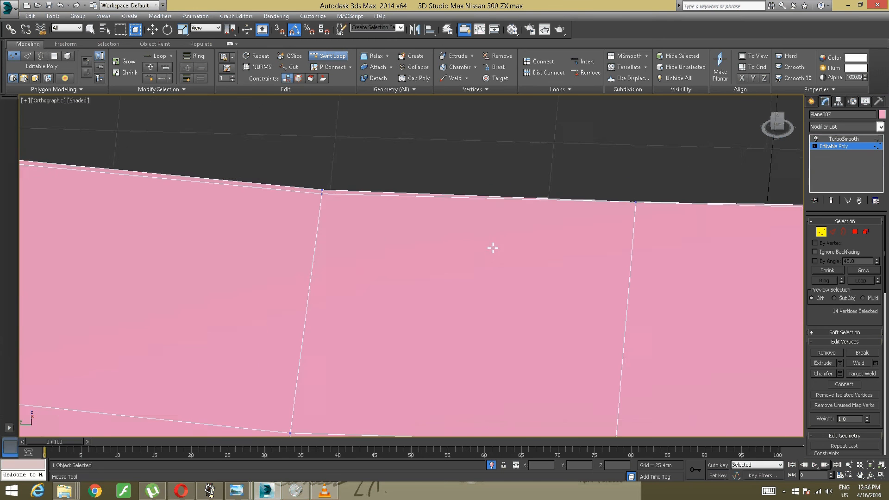
pyautogui.moveTo(381, 244); pyautogui.dragTo(591, 260, button='middle')
pyautogui.moveTo(278, 242)
pyautogui.mouseDown(button='middle')
pyautogui.moveTo(547, 278)
pyautogui.moveTo(240, 175)
pyautogui.mouseUp(button='middle')
pyautogui.click(372, 203)
pyautogui.moveTo(790, 221); pyautogui.dragTo(30, 185, button='middle')
pyautogui.moveTo(585, 199); pyautogui.dragTo(308, 212, button='middle')
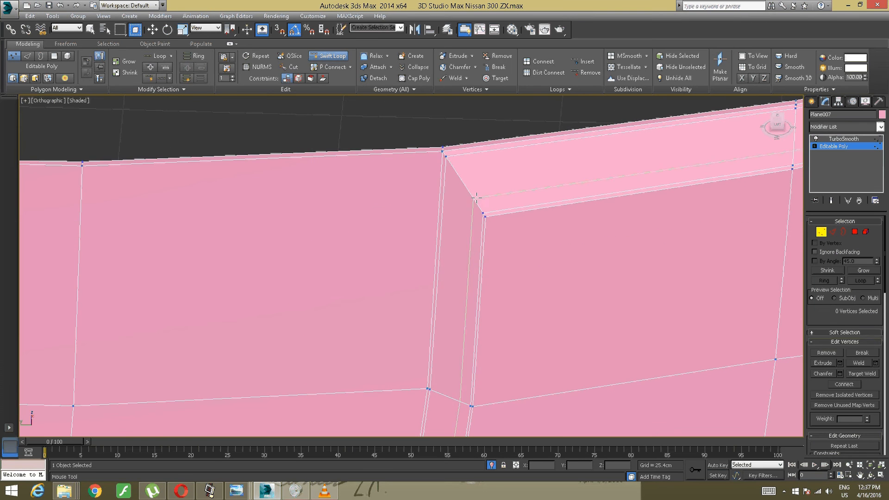
pyautogui.click(504, 196)
pyautogui.moveTo(294, 218)
pyautogui.mouseDown(button='middle')
pyautogui.moveTo(380, 213)
pyautogui.moveTo(550, 231)
pyautogui.mouseUp(button='middle')
pyautogui.moveTo(176, 186); pyautogui.dragTo(581, 242, button='middle')
pyautogui.moveTo(222, 237); pyautogui.dragTo(489, 240, button='middle')
pyautogui.moveTo(178, 219); pyautogui.dragTo(351, 213, button='middle')
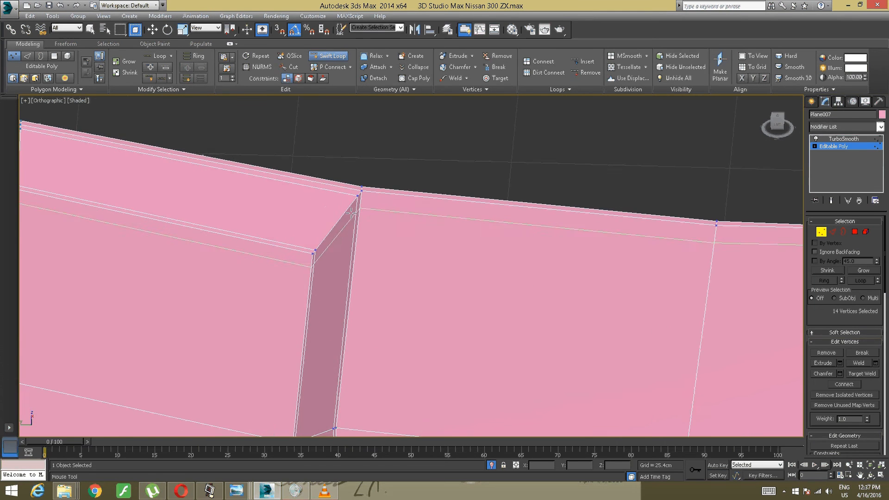
# - Switch back to the hood's TurboSmooth level and examine the smoothed creases and front edge
pyautogui.scroll(-5, 348, 214)
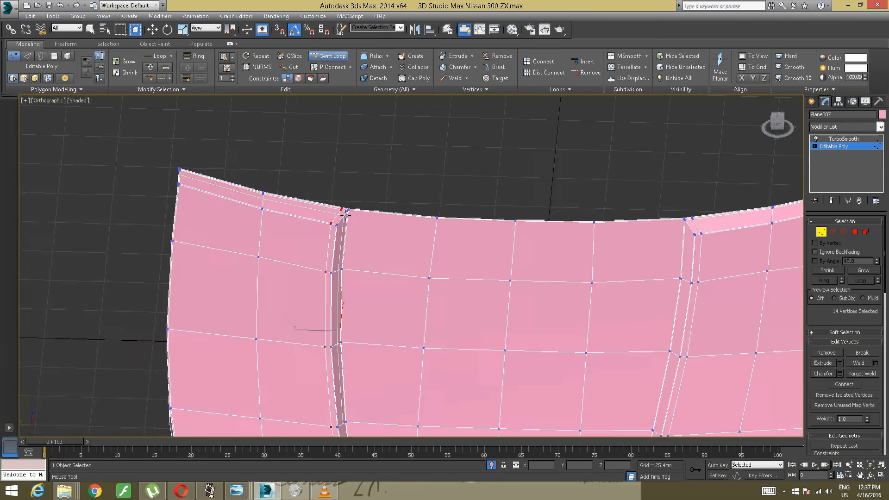
pyautogui.scroll(-5, 347, 214)
pyautogui.keyDown('alt'); pyautogui.moveTo(348, 213); pyautogui.dragTo(352, 288, button='middle'); pyautogui.keyUp('alt')
pyautogui.scroll(5, 387, 240)
pyautogui.moveTo(352, 288); pyautogui.dragTo(399, 176, button='middle')
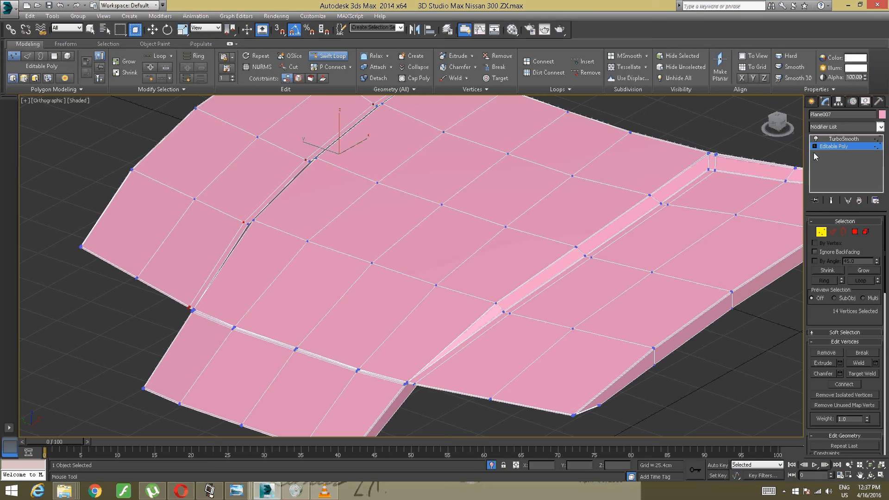
pyautogui.click(829, 139)
pyautogui.press('w')
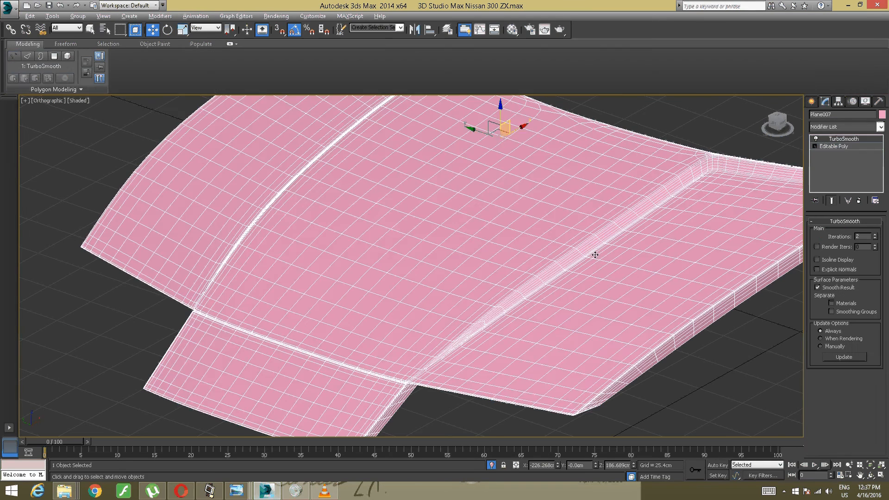
pyautogui.keyDown('alt'); pyautogui.moveTo(595, 254); pyautogui.dragTo(431, 397, button='middle'); pyautogui.keyUp('alt')
pyautogui.scroll(-2, 632, 246)
pyautogui.scroll(3, 533, 264)
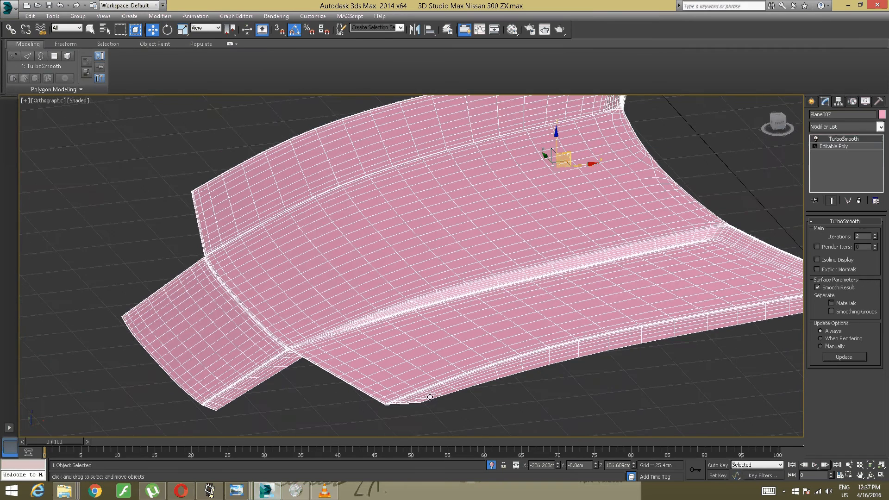
# - Compare the hood shape with the reference photo Nissan-300ZX-Turbo-1.jpg, returning to the 3ds Max model
pyautogui.moveTo(236, 491)
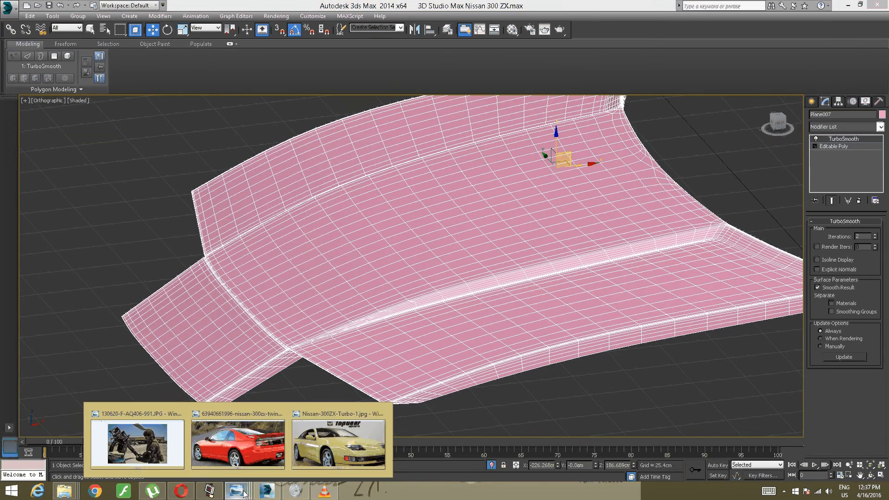
pyautogui.click(340, 439)
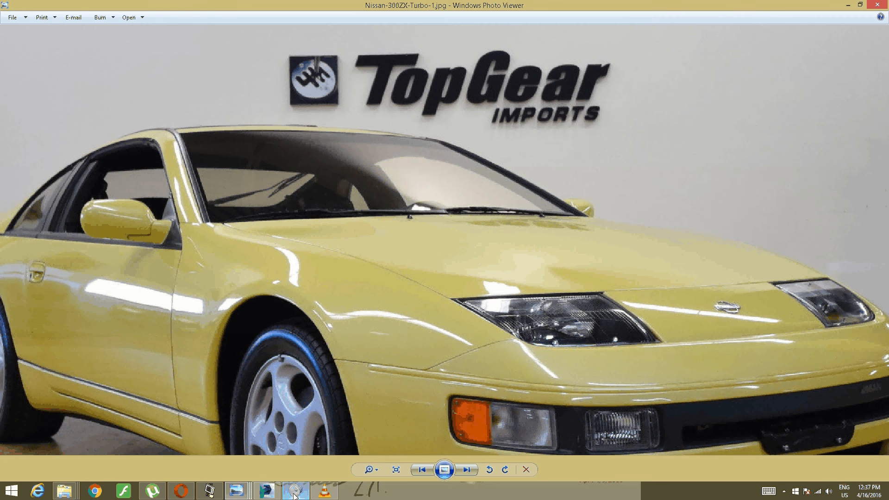
pyautogui.click(267, 492)
pyautogui.keyDown('alt'); pyautogui.moveTo(393, 360); pyautogui.dragTo(401, 365, button='middle'); pyautogui.keyUp('alt')
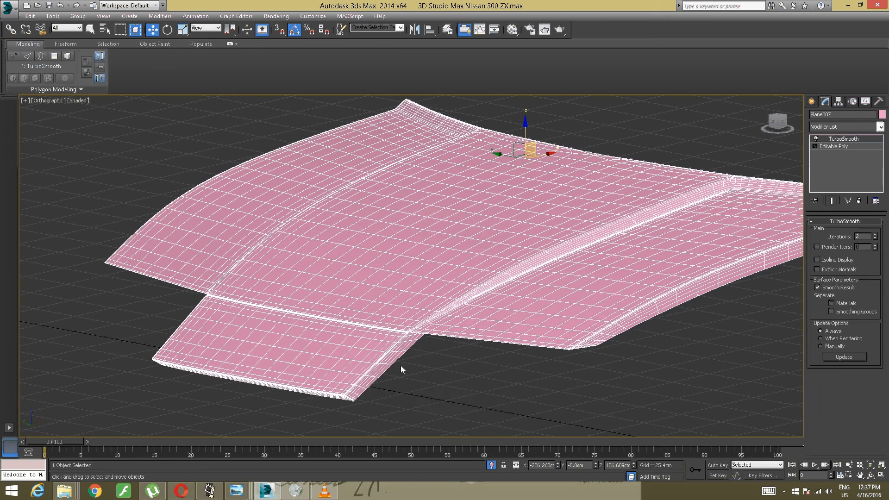
# - End the hood's isolation and check its fit against the surrounding body panels
pyautogui.rightClick(425, 327)
pyautogui.click(452, 256)
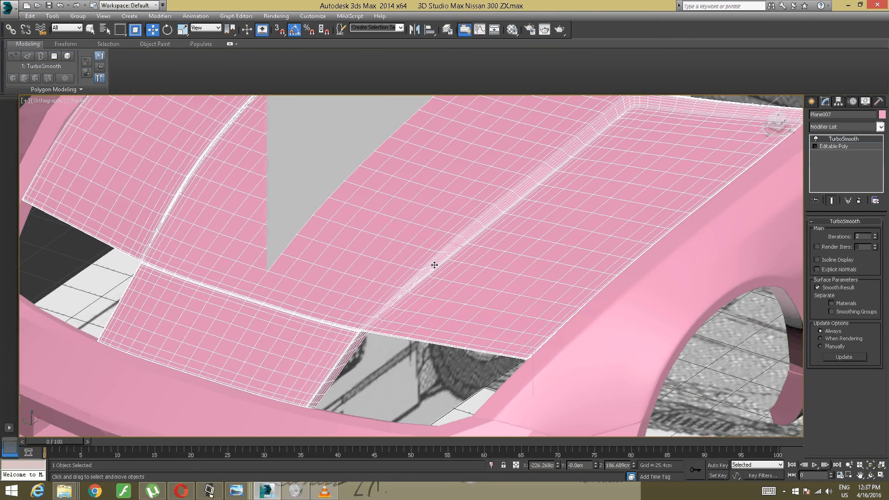
pyautogui.scroll(-6, 435, 265)
pyautogui.keyDown('alt'); pyautogui.moveTo(435, 265); pyautogui.dragTo(395, 324, button='middle'); pyautogui.keyUp('alt')
pyautogui.scroll(3, 466, 259)
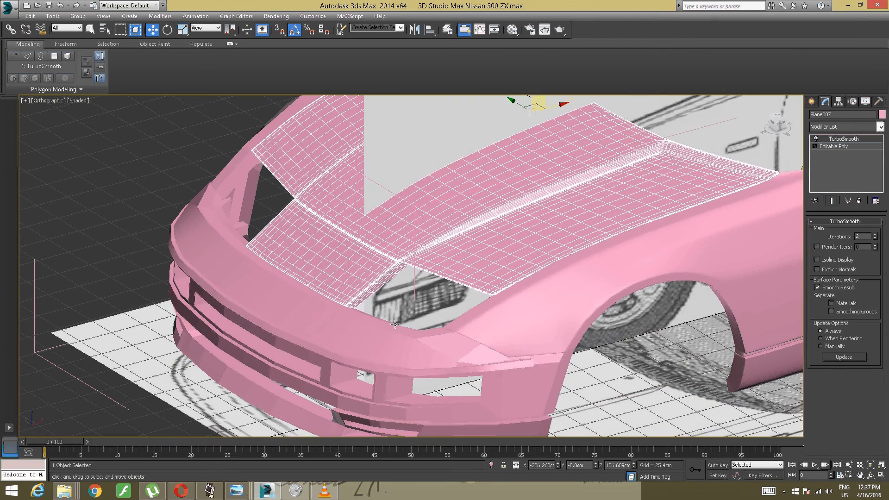
pyautogui.click(211, 491)
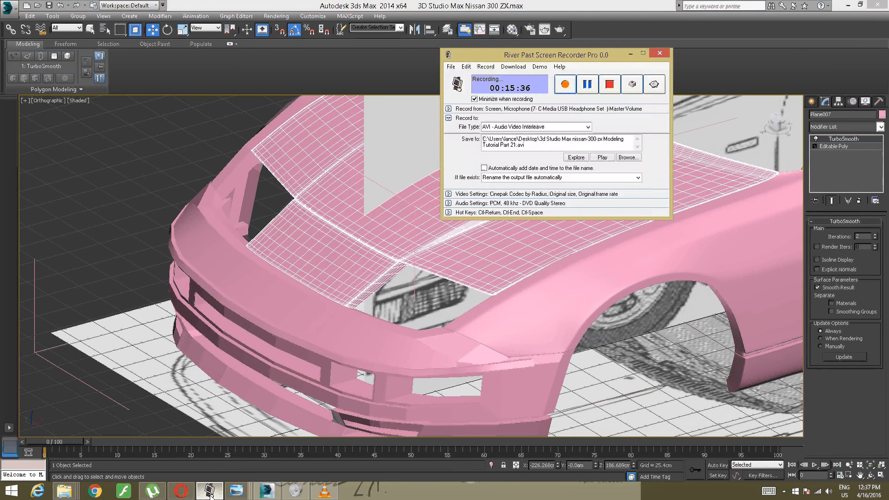
pyautogui.click(211, 491)
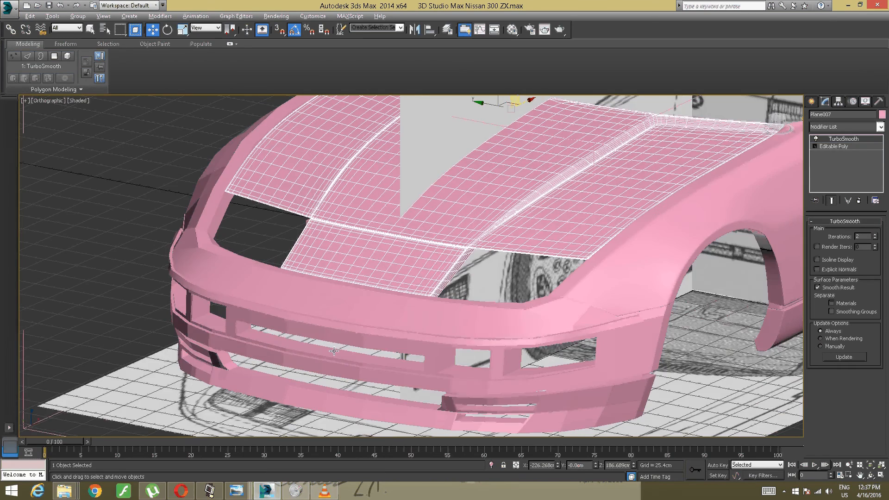
# - Select the front bumper and isolate it from the rest of the car
pyautogui.keyDown('alt'); pyautogui.moveTo(334, 351); pyautogui.dragTo(354, 340, button='middle'); pyautogui.keyUp('alt')
pyautogui.moveTo(370, 334); pyautogui.dragTo(399, 265, button='middle')
pyautogui.click(390, 284)
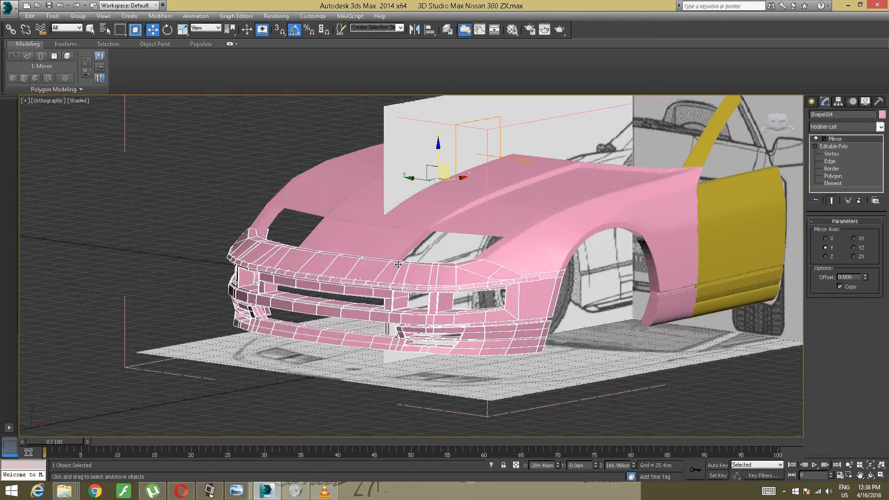
pyautogui.scroll(5, 398, 264)
pyautogui.rightClick(383, 295)
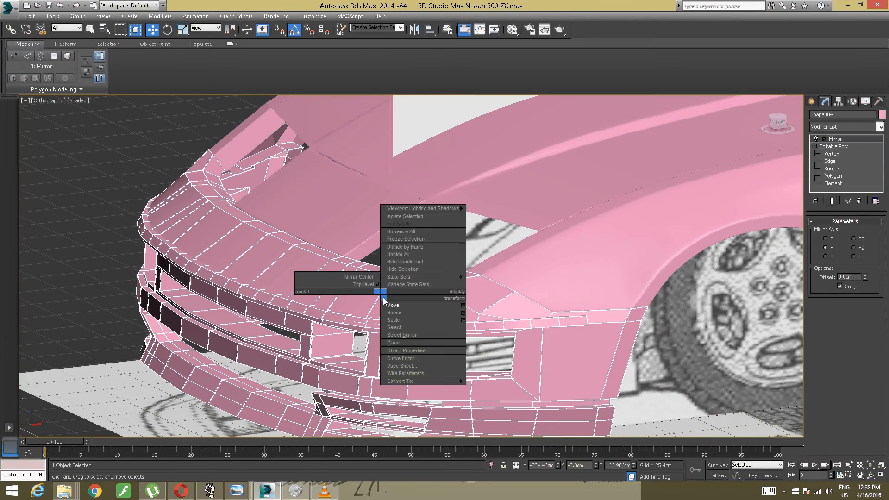
pyautogui.click(398, 217)
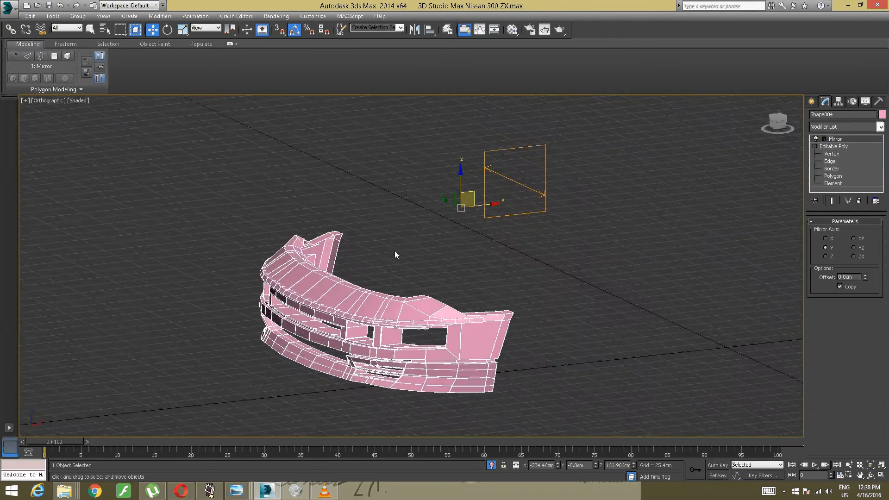
# - Remove the Mirror modifier from the isolated front bumper
pyautogui.scroll(8, 394, 252)
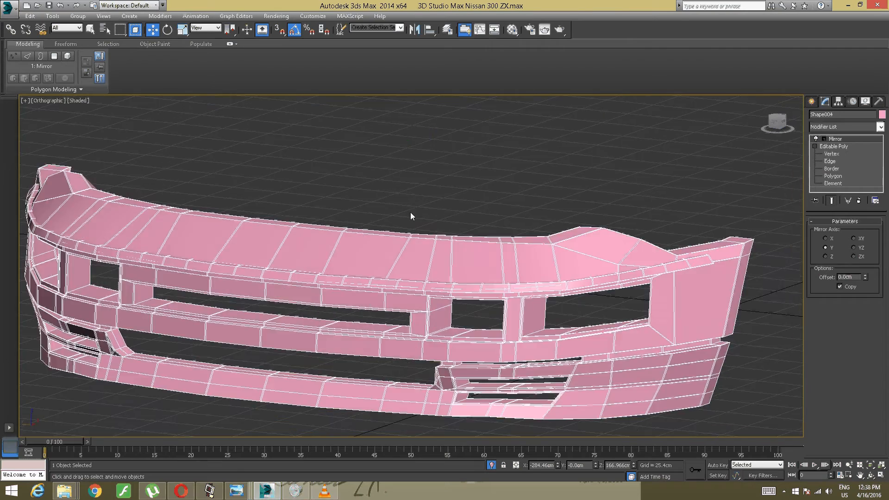
pyautogui.scroll(-4, 394, 240)
pyautogui.moveTo(395, 243)
pyautogui.keyDown('alt'); pyautogui.mouseDown(button='middle')
pyautogui.moveTo(383, 249)
pyautogui.moveTo(391, 243)
pyautogui.mouseUp(button='middle'); pyautogui.keyUp('alt')
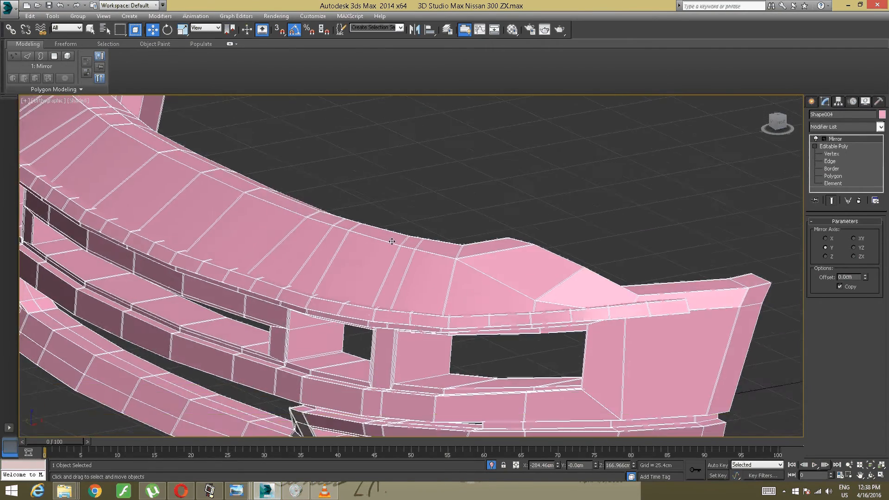
pyautogui.scroll(6, 393, 249)
pyautogui.scroll(-10, 392, 250)
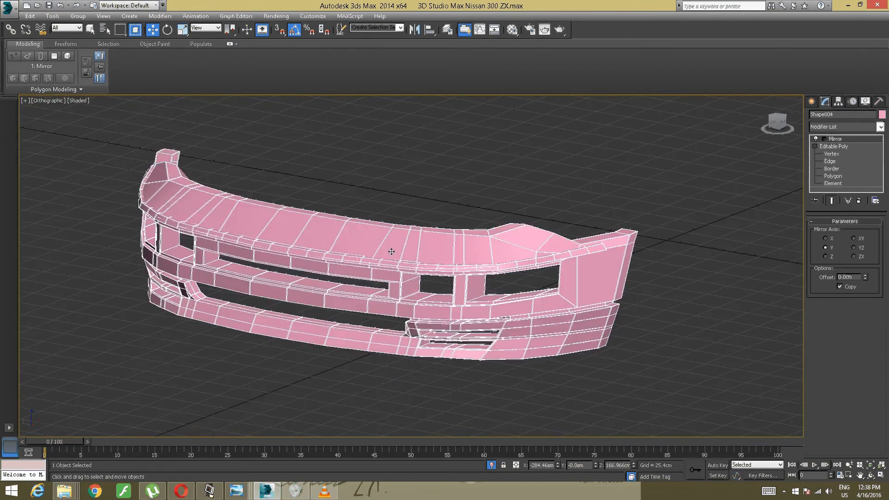
pyautogui.keyDown('alt'); pyautogui.moveTo(415, 252); pyautogui.dragTo(409, 300, button='middle'); pyautogui.keyUp('alt')
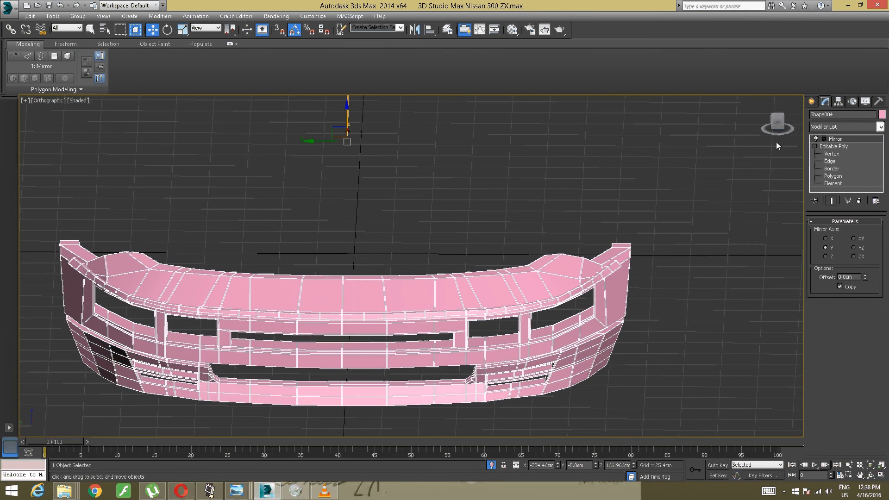
pyautogui.click(859, 201)
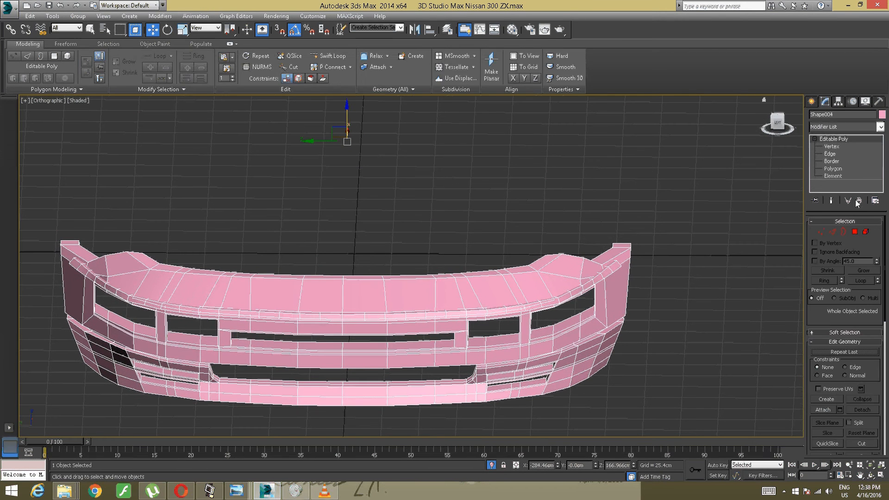
# - Delete all polygons on one half of the front bumper, up to the centre line
pyautogui.keyDown('alt'); pyautogui.moveTo(660, 239); pyautogui.dragTo(431, 227, button='middle'); pyautogui.keyUp('alt')
pyautogui.scroll(6, 445, 227)
pyautogui.scroll(-5, 347, 221)
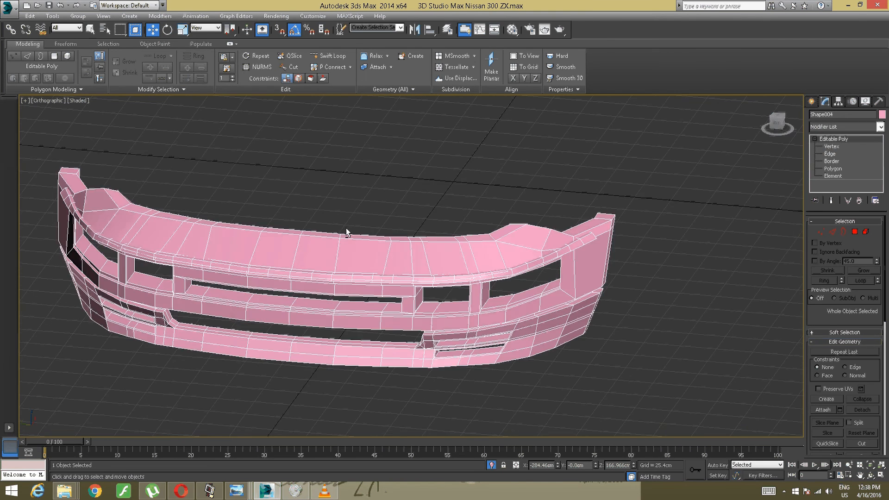
pyautogui.keyDown('alt'); pyautogui.moveTo(346, 228); pyautogui.dragTo(442, 245, button='middle'); pyautogui.keyUp('alt')
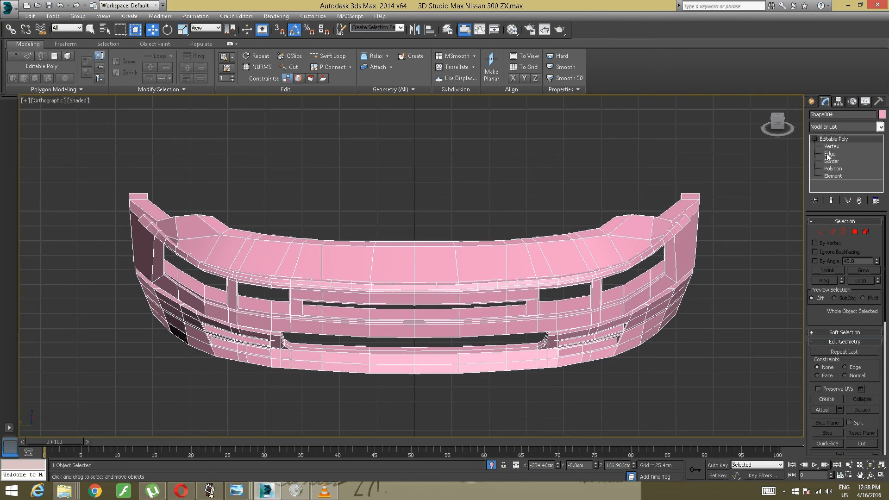
pyautogui.click(832, 169)
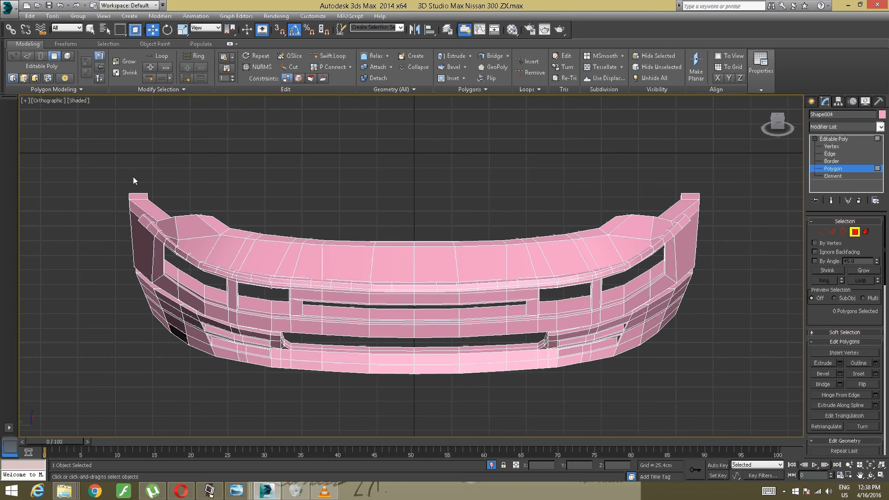
pyautogui.moveTo(240, 265); pyautogui.dragTo(419, 410)
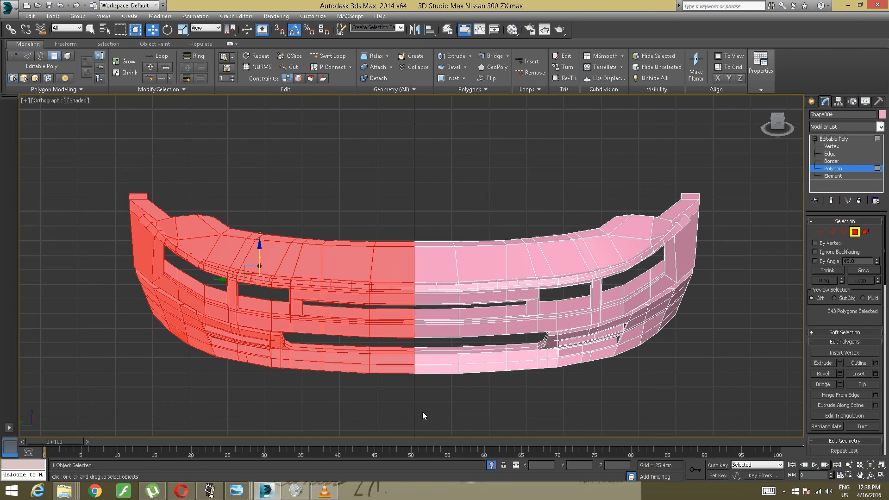
pyautogui.press('Delete')
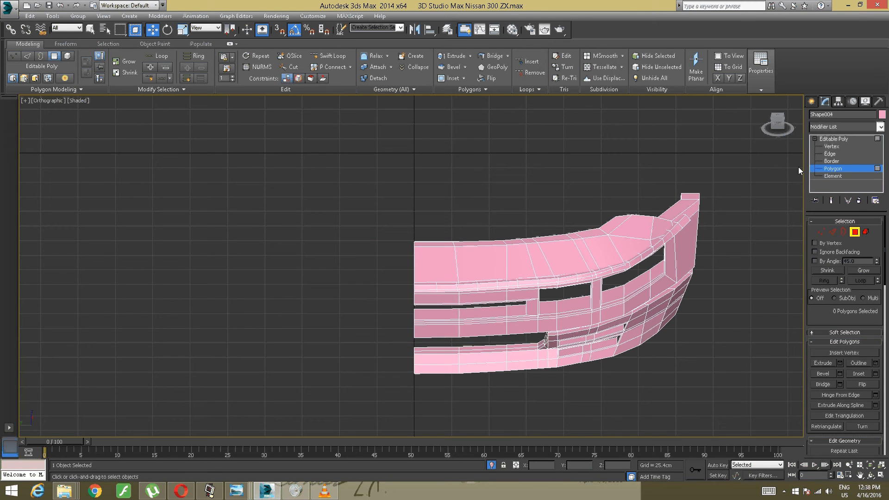
# - Add a Mirror modifier to the remaining bumper half
pyautogui.click(880, 127)
pyautogui.scroll(-10, 852, 278)
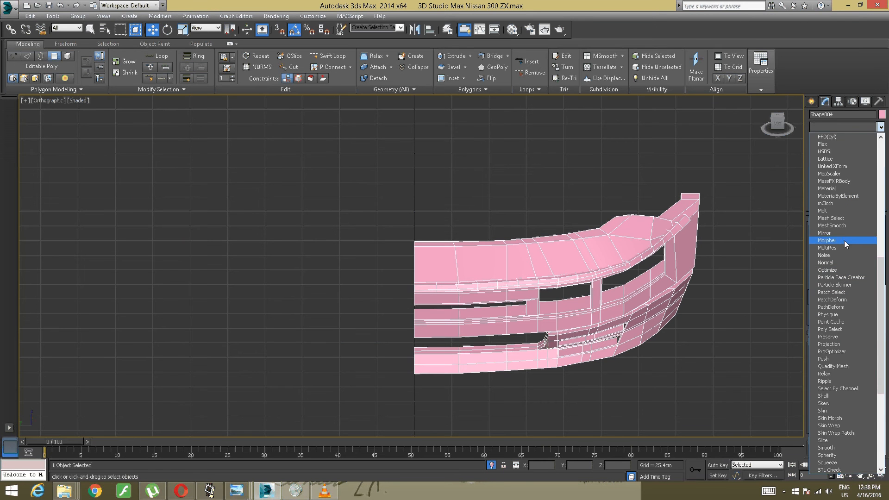
pyautogui.click(844, 234)
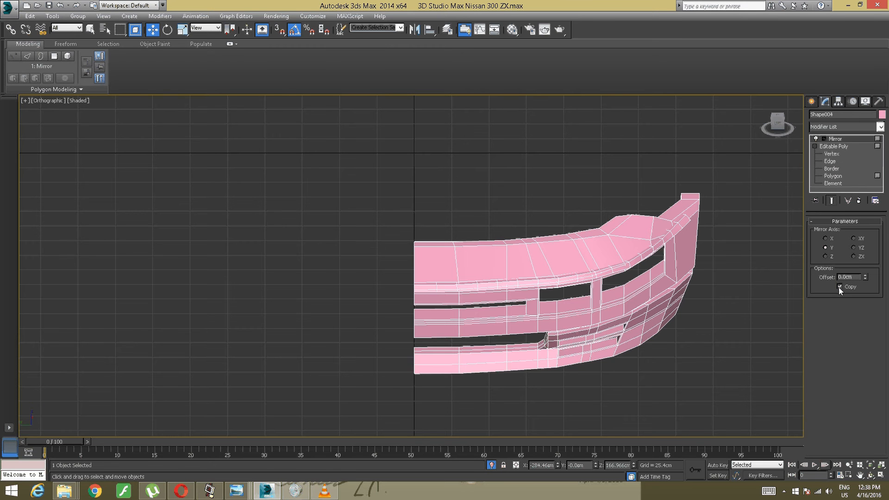
pyautogui.moveTo(864, 274); pyautogui.dragTo(865, 257)
pyautogui.keyDown('alt'); pyautogui.moveTo(665, 263); pyautogui.dragTo(630, 261, button='middle'); pyautogui.keyUp('alt')
pyautogui.keyDown('alt'); pyautogui.moveTo(540, 241); pyautogui.dragTo(436, 229, button='middle'); pyautogui.keyUp('alt')
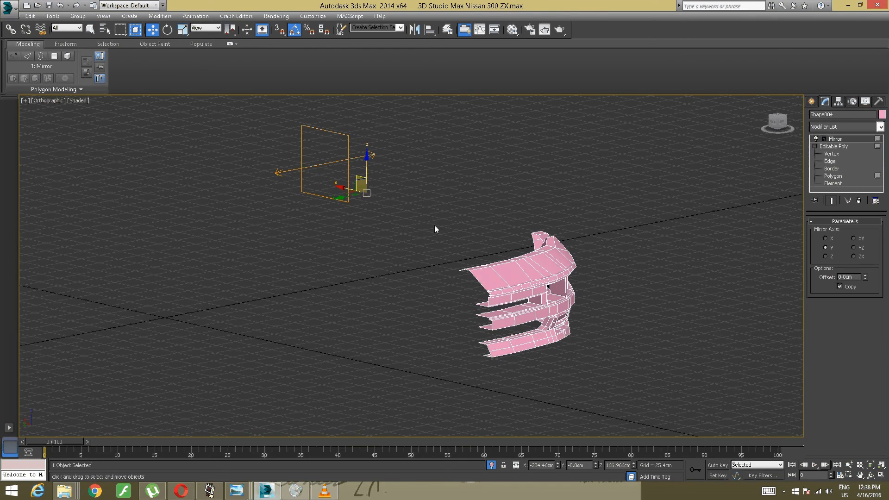
pyautogui.click(295, 178)
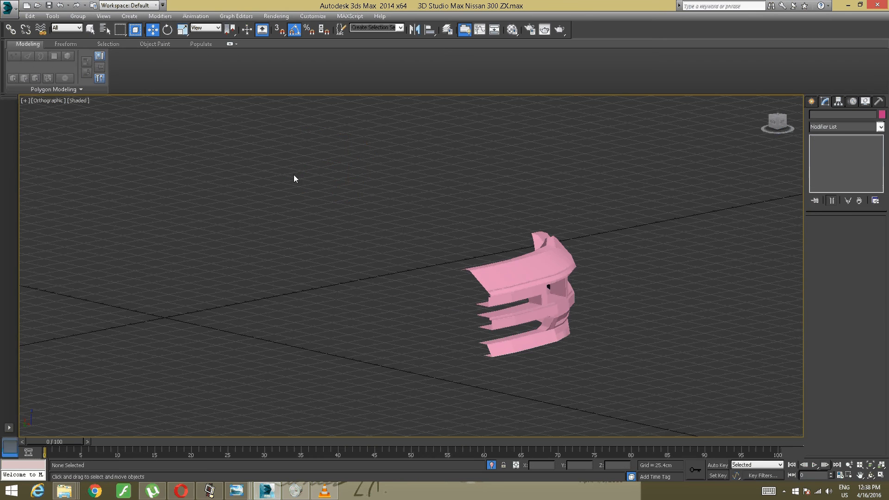
# - Mirror the front bumper half across the Y axis as a copy with 0.0cm offset
pyautogui.click(497, 272)
pyautogui.keyDown('alt'); pyautogui.moveTo(537, 249); pyautogui.dragTo(470, 252, button='middle'); pyautogui.keyUp('alt')
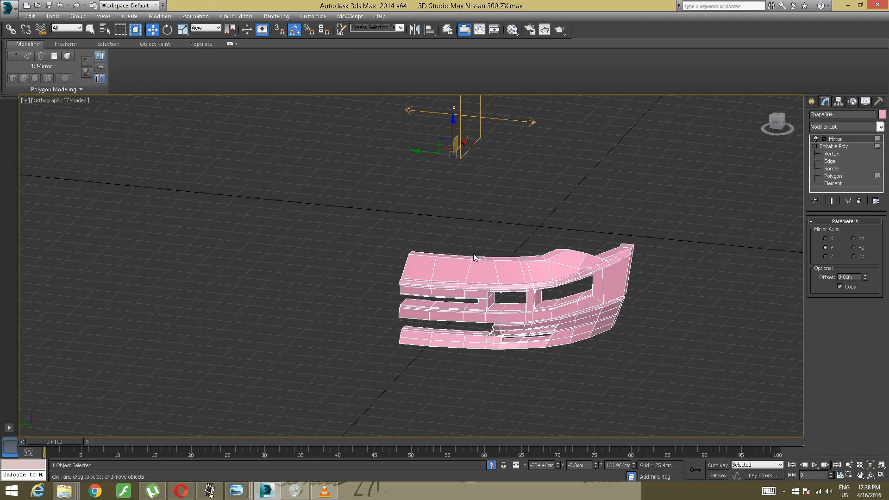
pyautogui.keyDown('alt'); pyautogui.moveTo(473, 258); pyautogui.dragTo(439, 116, button='middle'); pyautogui.keyUp('alt')
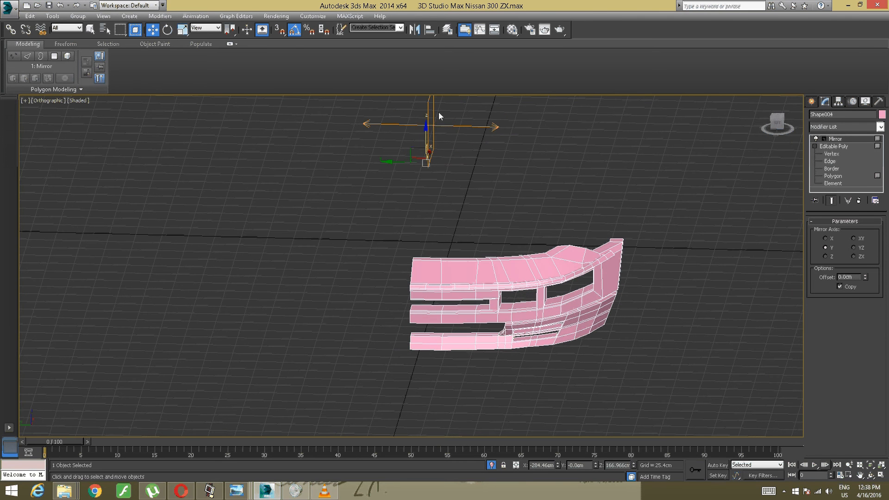
pyautogui.click(415, 29)
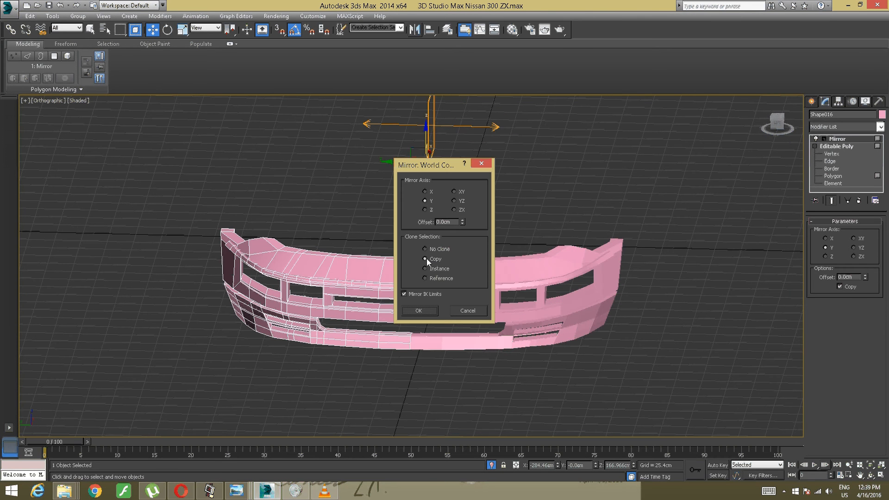
pyautogui.click(419, 310)
pyautogui.keyDown('alt'); pyautogui.moveTo(449, 284); pyautogui.dragTo(437, 286, button='middle'); pyautogui.keyUp('alt')
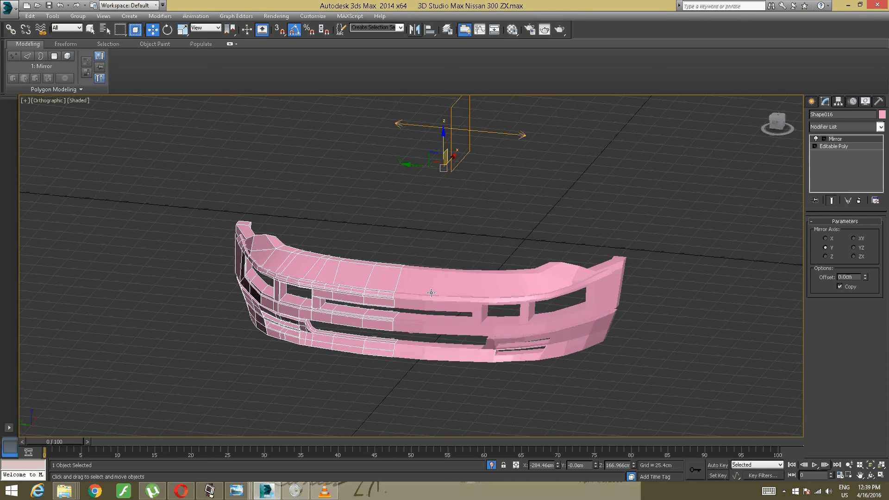
pyautogui.scroll(4, 432, 292)
pyautogui.scroll(-2, 434, 291)
pyautogui.keyDown('alt'); pyautogui.moveTo(434, 292); pyautogui.dragTo(389, 280, button='middle'); pyautogui.keyUp('alt')
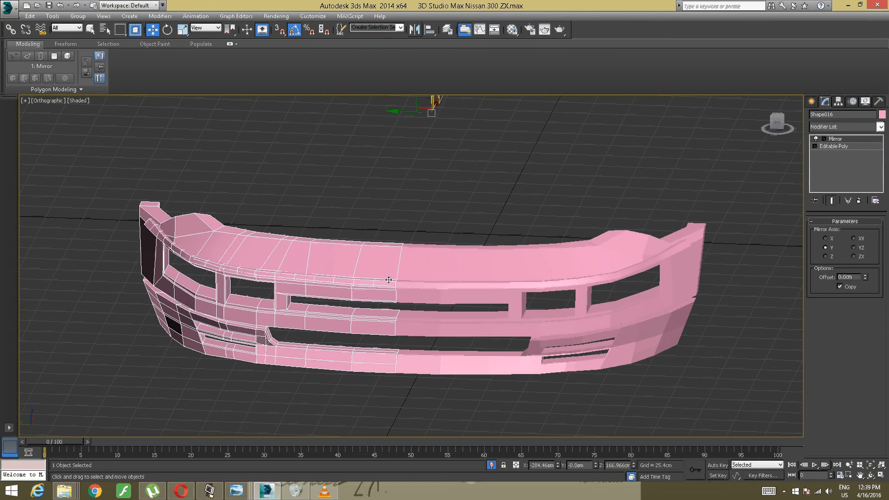
# - Attach the mirrored copy to the original bumper half so both form one object
pyautogui.click(387, 282)
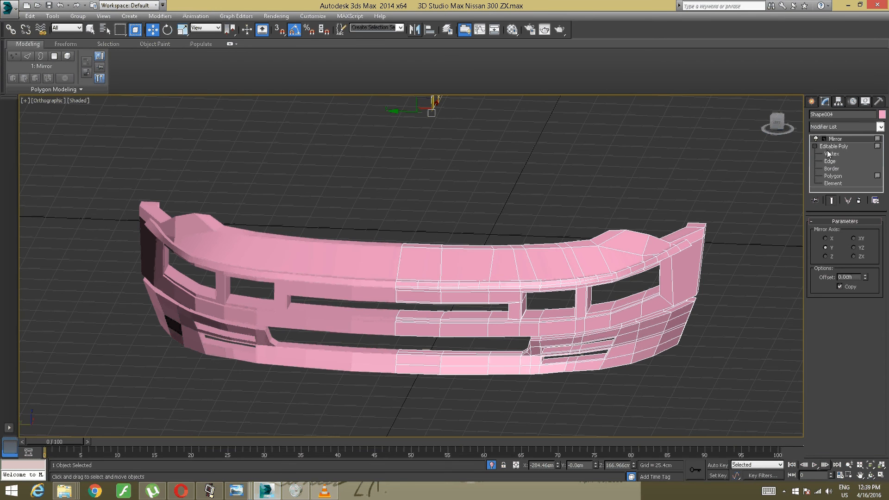
pyautogui.click(834, 183)
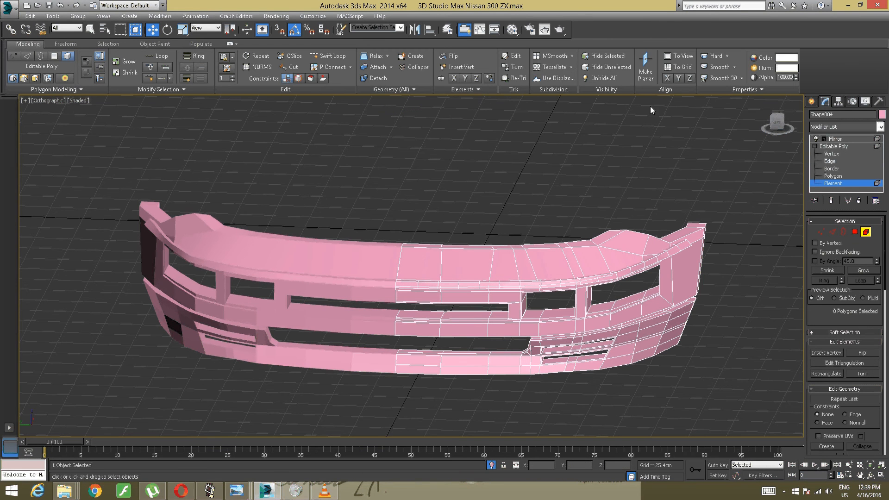
pyautogui.click(378, 67)
pyautogui.click(304, 256)
pyautogui.keyDown('alt'); pyautogui.moveTo(307, 255); pyautogui.dragTo(407, 216, button='middle'); pyautogui.keyUp('alt')
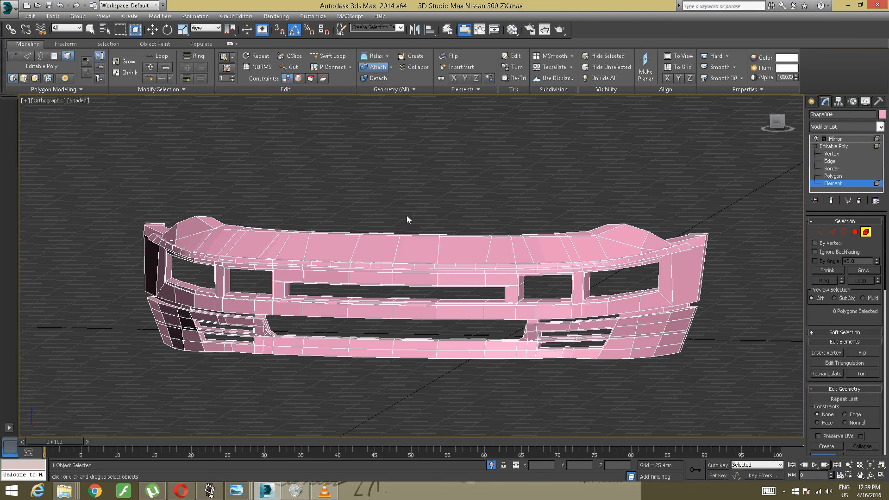
pyautogui.click(834, 140)
# - Insert a Swift Loop edge loop beside the crease at the raised corner of the bumper's upper edge
pyautogui.keyDown('alt'); pyautogui.moveTo(614, 196); pyautogui.dragTo(327, 186, button='middle'); pyautogui.keyUp('alt')
pyautogui.scroll(5, 552, 235)
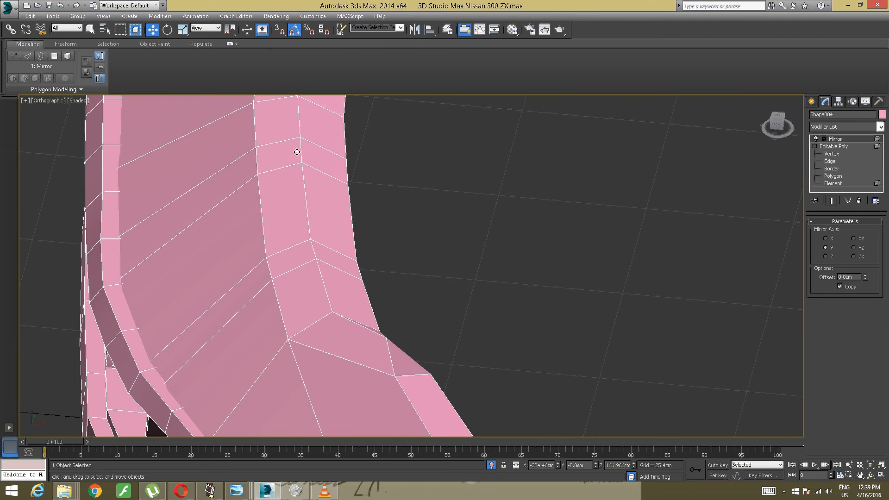
pyautogui.keyDown('alt'); pyautogui.moveTo(296, 151); pyautogui.dragTo(438, 209, button='middle'); pyautogui.keyUp('alt')
pyautogui.moveTo(245, 226); pyautogui.dragTo(260, 297, button='middle')
pyautogui.moveTo(252, 241); pyautogui.dragTo(320, 331, button='middle')
pyautogui.moveTo(153, 169); pyautogui.dragTo(360, 315, button='middle')
pyautogui.moveTo(292, 301); pyautogui.dragTo(357, 352, button='middle')
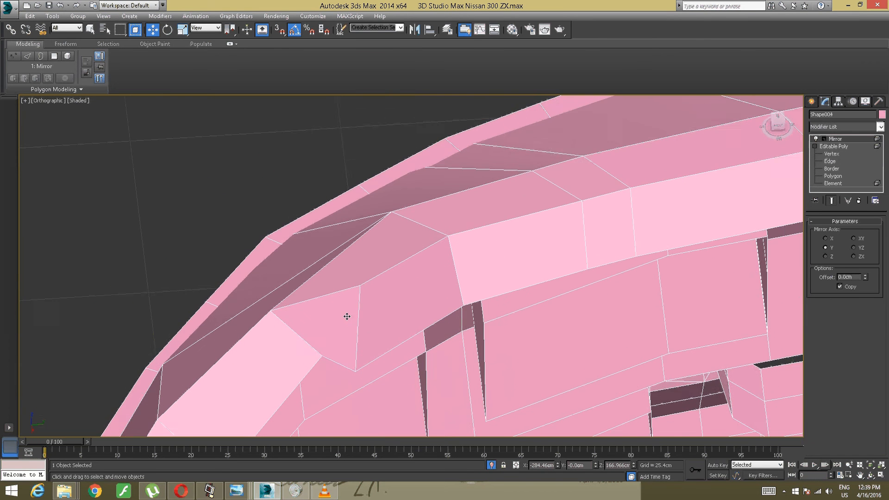
pyautogui.moveTo(348, 314); pyautogui.dragTo(355, 333, button='middle')
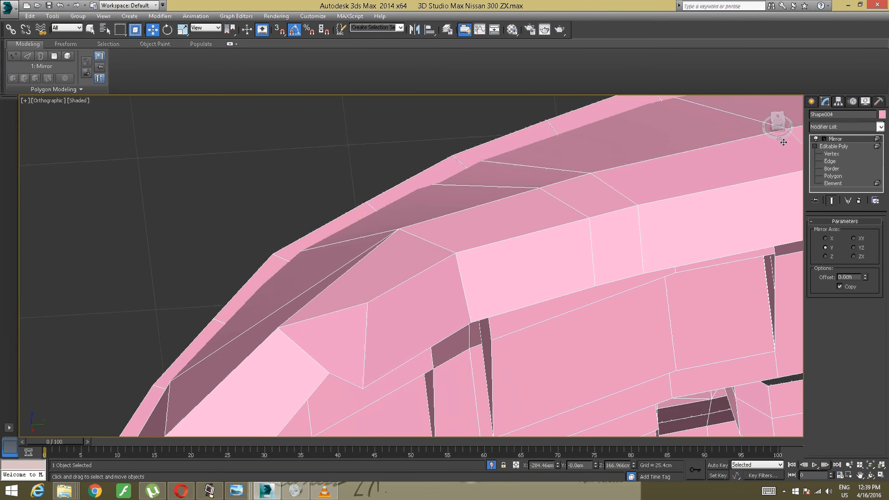
pyautogui.click(830, 161)
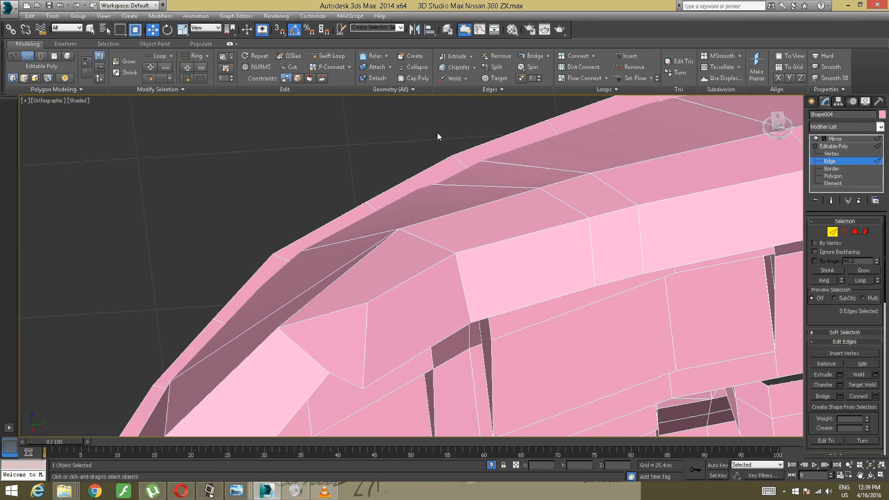
pyautogui.click(330, 56)
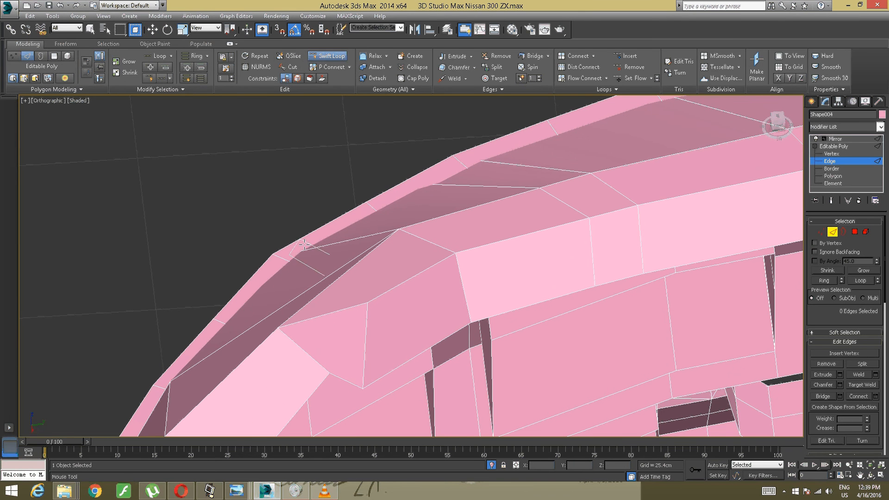
pyautogui.click(285, 328)
# - Insert a supporting edge loop along the crease of the bumper's top ledge, running through the raised corner
pyautogui.keyDown('alt'); pyautogui.moveTo(285, 328); pyautogui.dragTo(379, 240, button='middle'); pyautogui.keyUp('alt')
pyautogui.scroll(-3, 313, 320)
pyautogui.scroll(4, 378, 240)
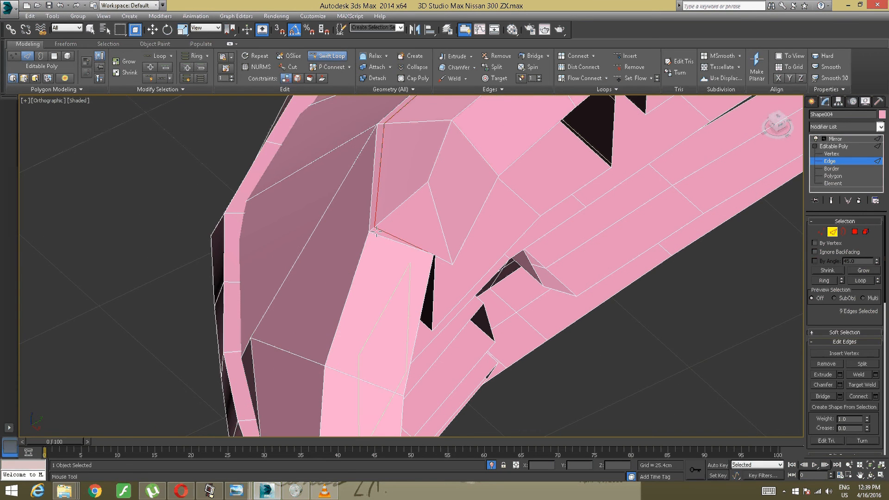
pyautogui.click(430, 187)
# - Insert two supporting edge loops down the outer end of the upper bumper, beside the bend and the rear edge
pyautogui.scroll(-5, 387, 203)
pyautogui.keyDown('alt'); pyautogui.moveTo(364, 234); pyautogui.dragTo(398, 197, button='middle'); pyautogui.keyUp('alt')
pyautogui.scroll(4, 319, 198)
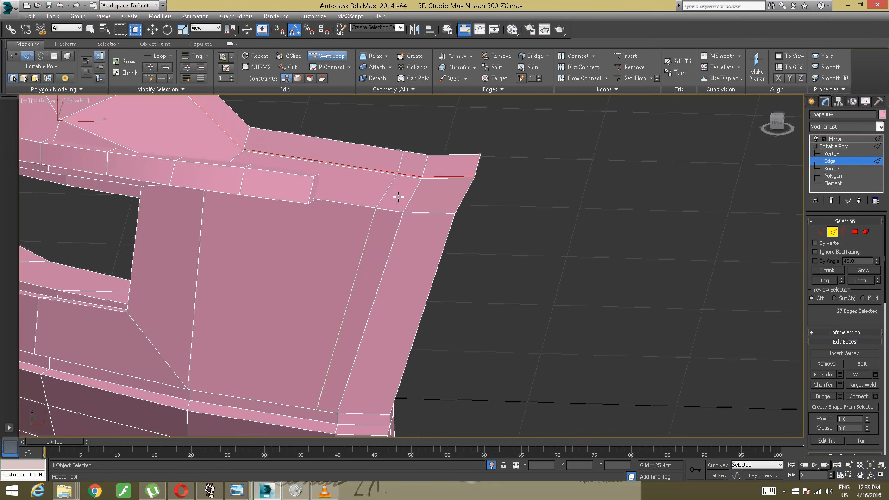
pyautogui.click(425, 178)
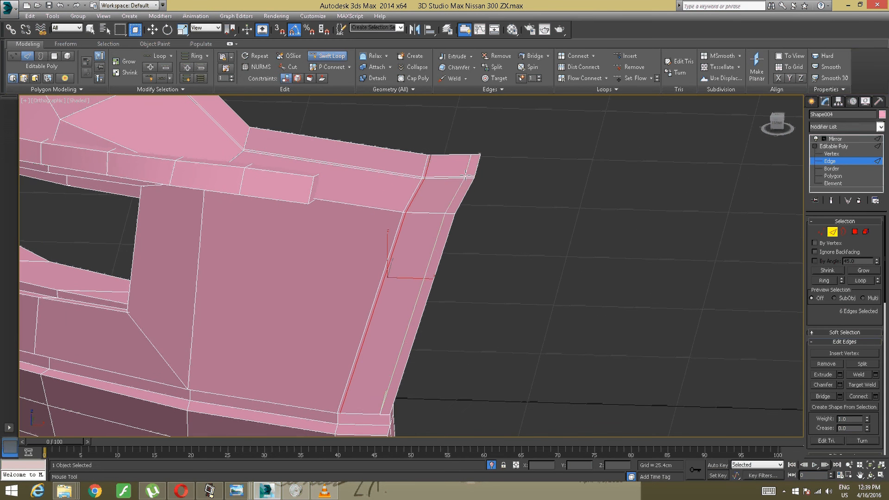
pyautogui.click(471, 175)
# - Insert an edge loop along the lower edge of the upper bumper's side panel, just above the recessed strip
pyautogui.moveTo(410, 217)
pyautogui.keyDown('alt'); pyautogui.mouseDown(button='middle')
pyautogui.moveTo(396, 196)
pyautogui.moveTo(321, 192)
pyautogui.moveTo(296, 262)
pyautogui.moveTo(409, 234)
pyautogui.mouseUp(button='middle'); pyautogui.keyUp('alt')
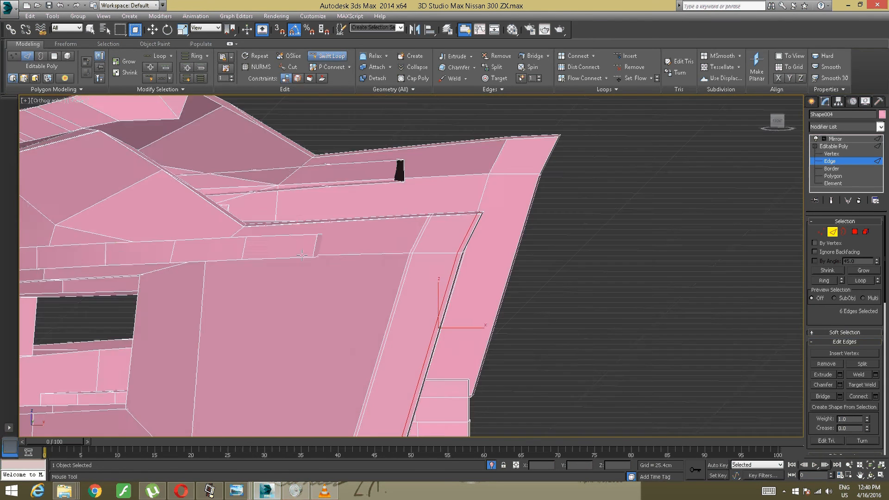
pyautogui.scroll(-8, 409, 235)
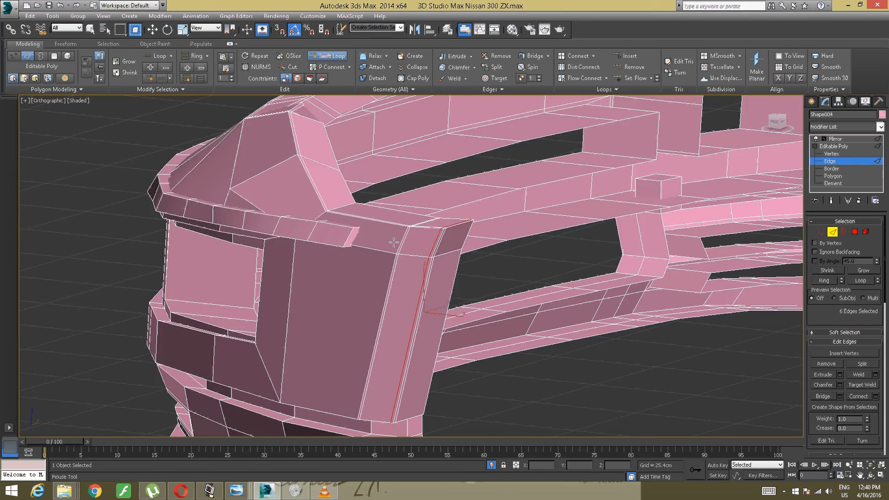
pyautogui.keyDown('alt'); pyautogui.moveTo(393, 241); pyautogui.dragTo(307, 242, button='middle'); pyautogui.keyUp('alt')
pyautogui.scroll(8, 348, 263)
pyautogui.scroll(-3, 312, 213)
pyautogui.scroll(-3, 333, 243)
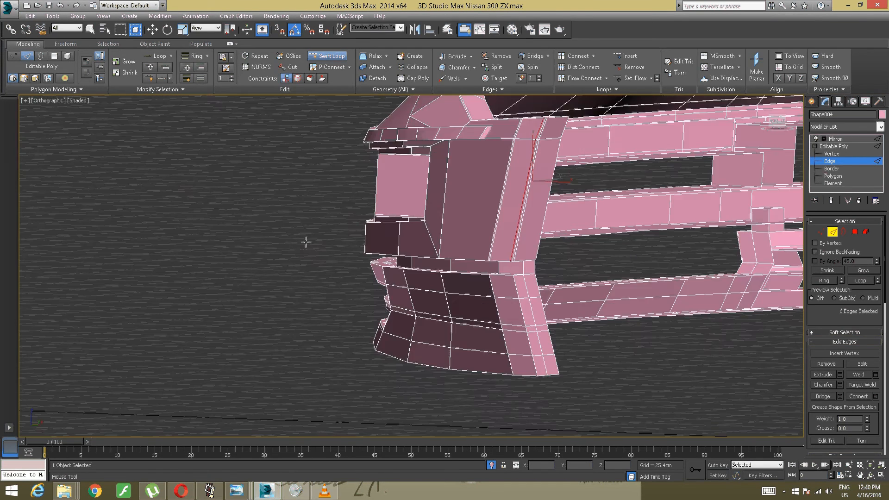
pyautogui.scroll(4, 371, 234)
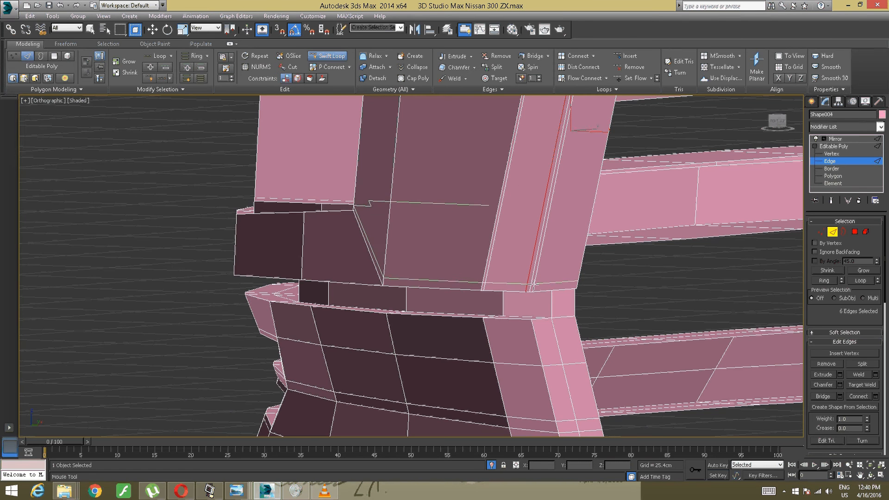
pyautogui.keyDown('alt'); pyautogui.moveTo(533, 284); pyautogui.dragTo(529, 264, button='middle'); pyautogui.keyUp('alt')
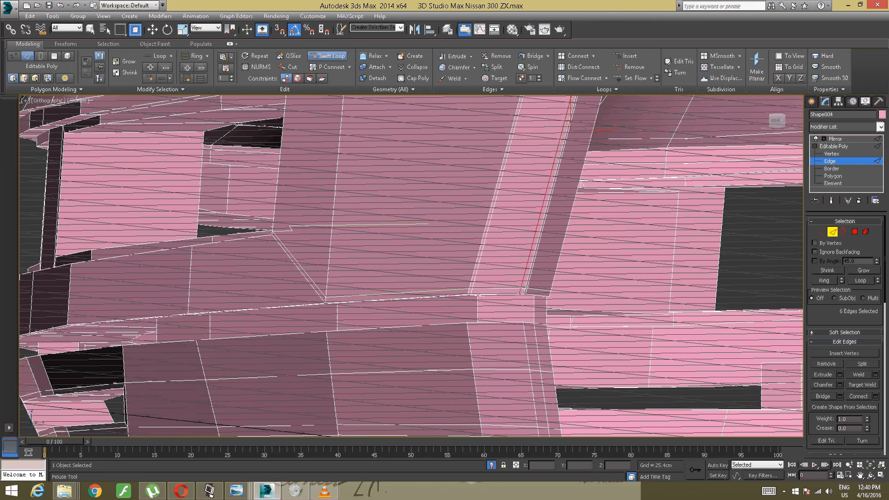
pyautogui.click(524, 289)
# - Insert vertical supporting edge loops on the outer end of the lower bumper, beside the bend and the rear edge
pyautogui.keyDown('alt'); pyautogui.moveTo(371, 266); pyautogui.dragTo(388, 270, button='middle'); pyautogui.keyUp('alt')
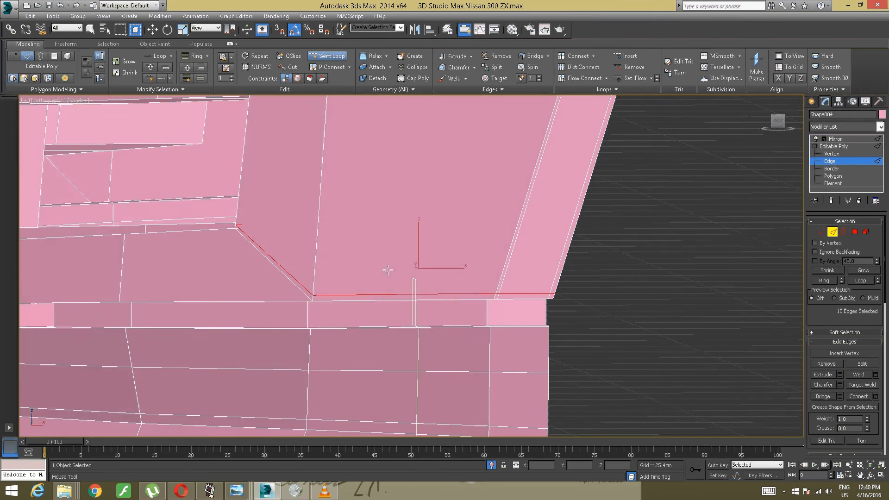
pyautogui.keyDown('alt'); pyautogui.moveTo(308, 261); pyautogui.dragTo(324, 260, button='middle'); pyautogui.keyUp('alt')
pyautogui.moveTo(250, 250); pyautogui.dragTo(493, 271, button='middle')
pyautogui.scroll(-2, 492, 272)
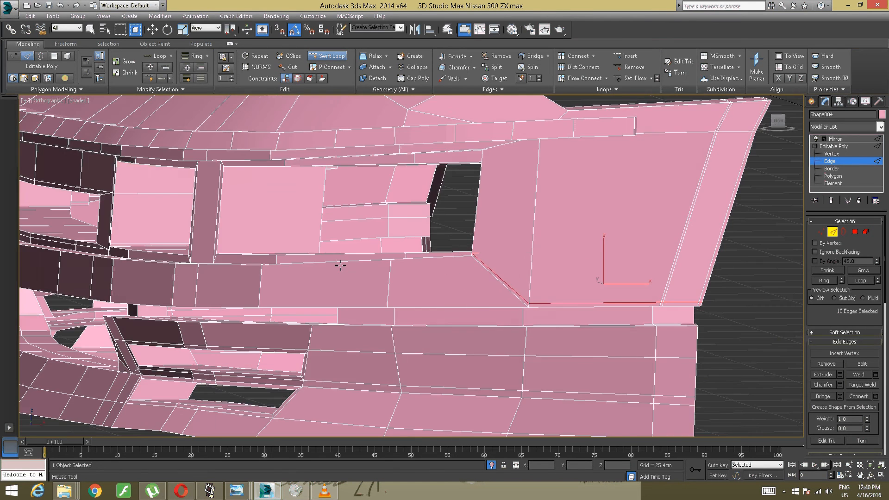
pyautogui.keyDown('alt'); pyautogui.moveTo(229, 256); pyautogui.dragTo(491, 267, button='middle'); pyautogui.keyUp('alt')
pyautogui.keyDown('alt'); pyautogui.moveTo(491, 266); pyautogui.dragTo(278, 233, button='middle'); pyautogui.keyUp('alt')
pyautogui.scroll(-3, 509, 268)
pyautogui.scroll(3, 518, 267)
pyautogui.keyDown('alt'); pyautogui.moveTo(519, 267); pyautogui.dragTo(477, 257, button='middle'); pyautogui.keyUp('alt')
pyautogui.scroll(3, 477, 265)
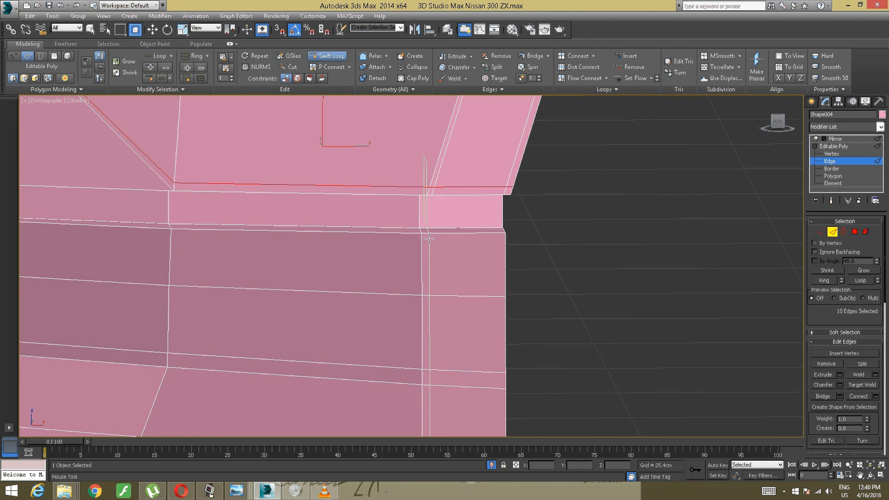
pyautogui.click(429, 250)
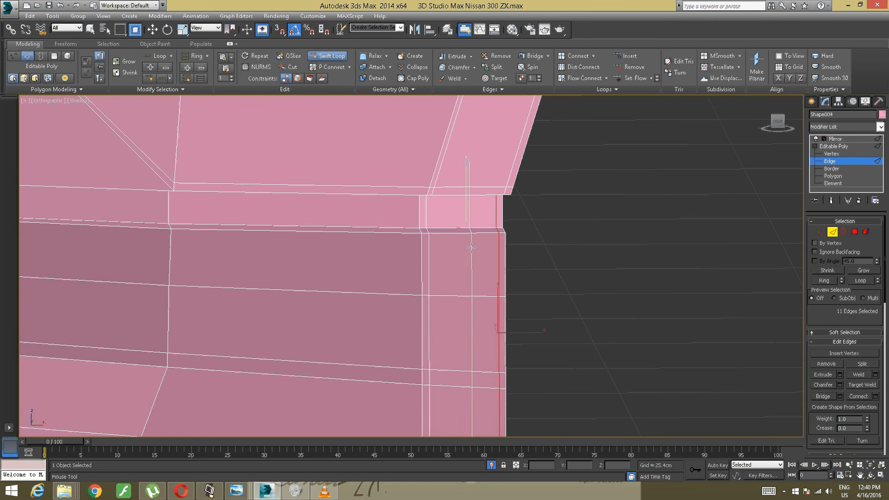
# - Insert edge loops along the lower bumper's top edge and the base of the recessed strip above it
pyautogui.scroll(-2, 463, 252)
pyautogui.moveTo(428, 247)
pyautogui.keyDown('alt'); pyautogui.mouseDown(button='middle')
pyautogui.moveTo(440, 266)
pyautogui.moveTo(389, 259)
pyautogui.moveTo(473, 247)
pyautogui.moveTo(422, 258)
pyautogui.mouseUp(button='middle'); pyautogui.keyUp('alt')
pyautogui.scroll(2, 430, 253)
pyautogui.click(422, 258)
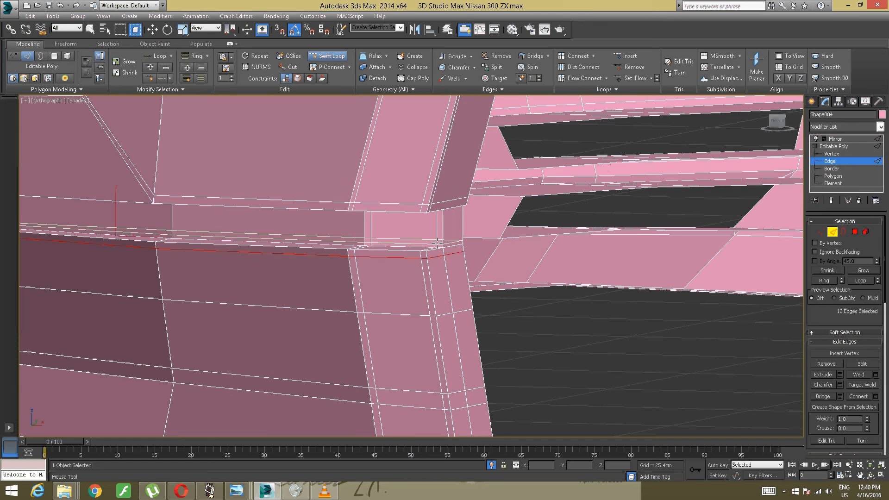
pyautogui.click(443, 243)
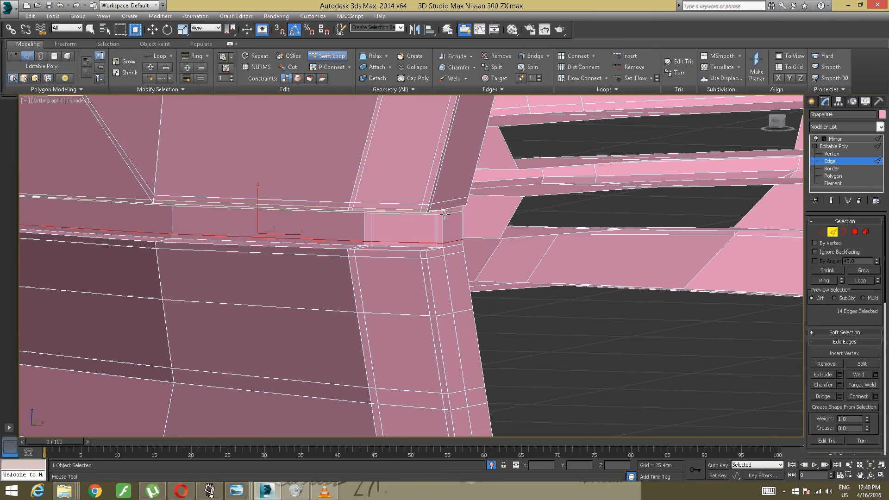
# - Insert a supporting edge loop around the inner rim of the lower side vent opening
pyautogui.scroll(-4, 444, 213)
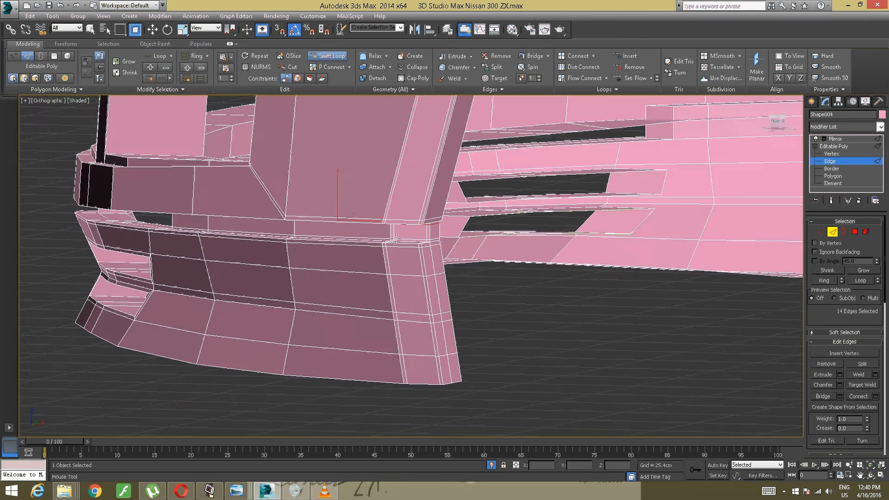
pyautogui.keyDown('alt'); pyautogui.moveTo(444, 213); pyautogui.dragTo(572, 239, button='middle'); pyautogui.keyUp('alt')
pyautogui.keyDown('alt'); pyautogui.moveTo(573, 239); pyautogui.dragTo(418, 263, button='middle'); pyautogui.keyUp('alt')
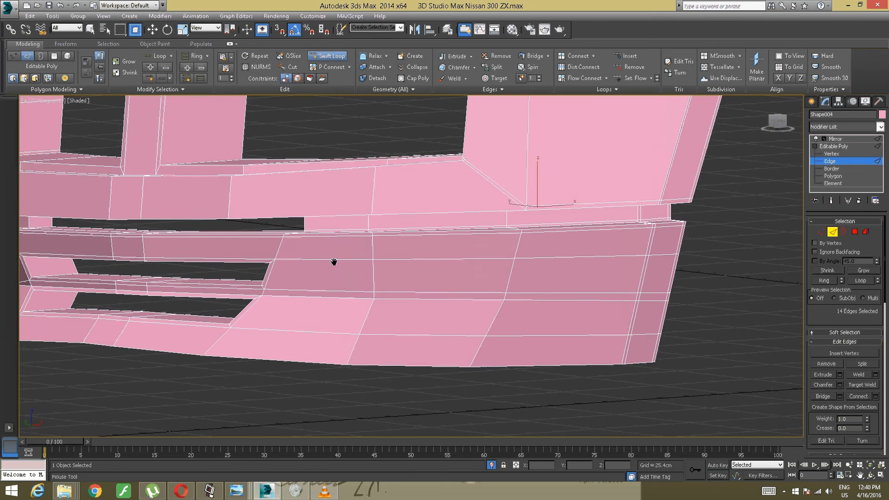
pyautogui.moveTo(333, 262); pyautogui.dragTo(533, 271, button='middle')
pyautogui.keyDown('alt'); pyautogui.moveTo(533, 271); pyautogui.dragTo(500, 271, button='middle'); pyautogui.keyUp('alt')
pyautogui.keyDown('alt'); pyautogui.moveTo(500, 271); pyautogui.dragTo(468, 289, button='middle'); pyautogui.keyUp('alt')
pyautogui.scroll(4, 446, 266)
pyautogui.scroll(-2, 548, 257)
pyautogui.scroll(-2, 471, 263)
pyautogui.scroll(-3, 419, 276)
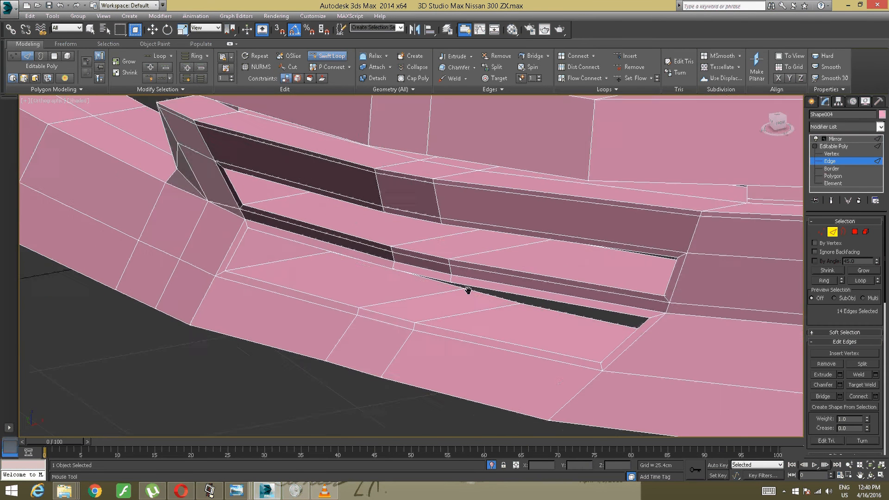
pyautogui.scroll(5, 259, 253)
pyautogui.moveTo(267, 253); pyautogui.dragTo(338, 252, button='middle')
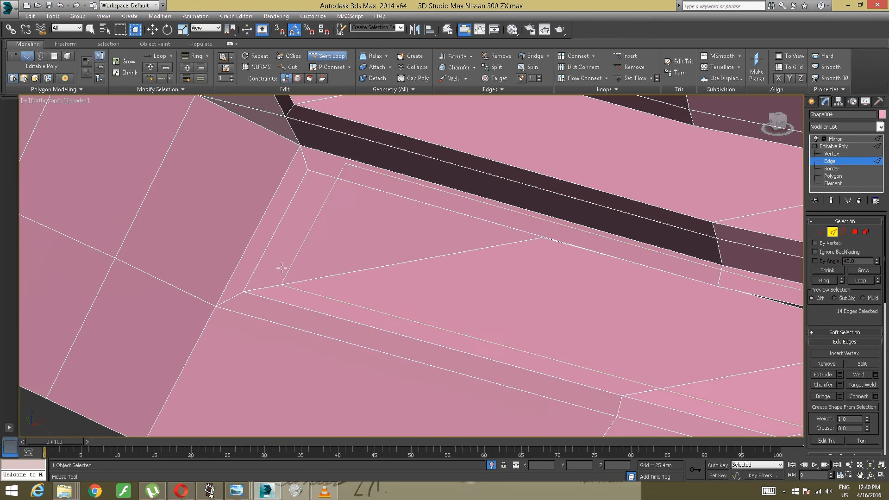
pyautogui.click(260, 283)
# - Insert a supporting edge loop around the inner rim of the upper side vent opening
pyautogui.scroll(-4, 276, 259)
pyautogui.keyDown('alt'); pyautogui.moveTo(278, 258); pyautogui.dragTo(264, 277, button='middle'); pyautogui.keyUp('alt')
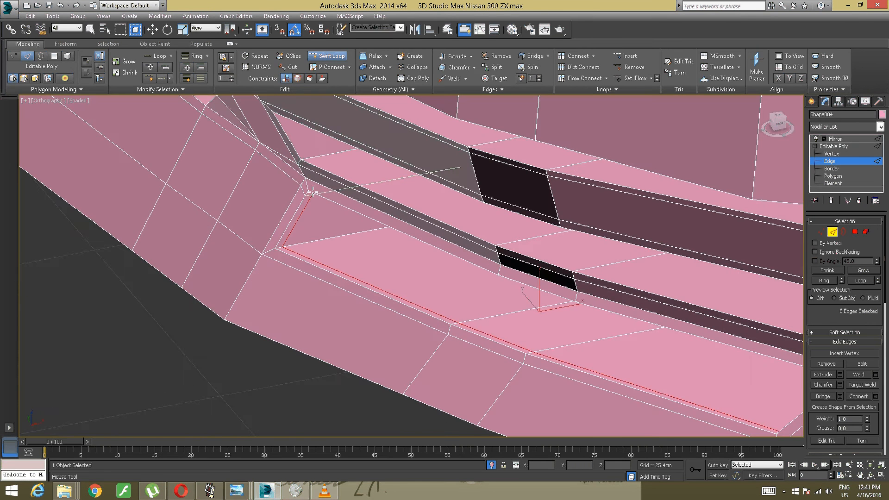
pyautogui.scroll(4, 308, 158)
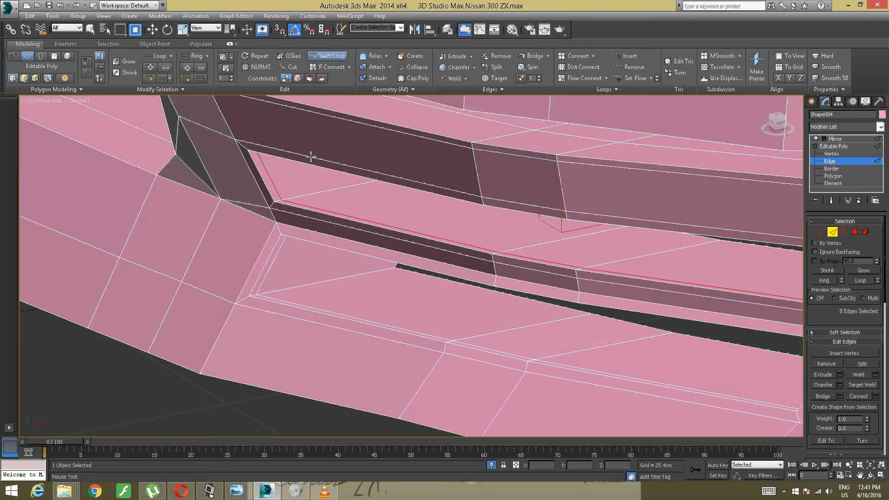
# - Insert a supporting edge loop along the ledge and end wall of the narrow slot above the upper side vent opening
pyautogui.moveTo(308, 155); pyautogui.dragTo(269, 252, button='middle')
pyautogui.scroll(4, 295, 253)
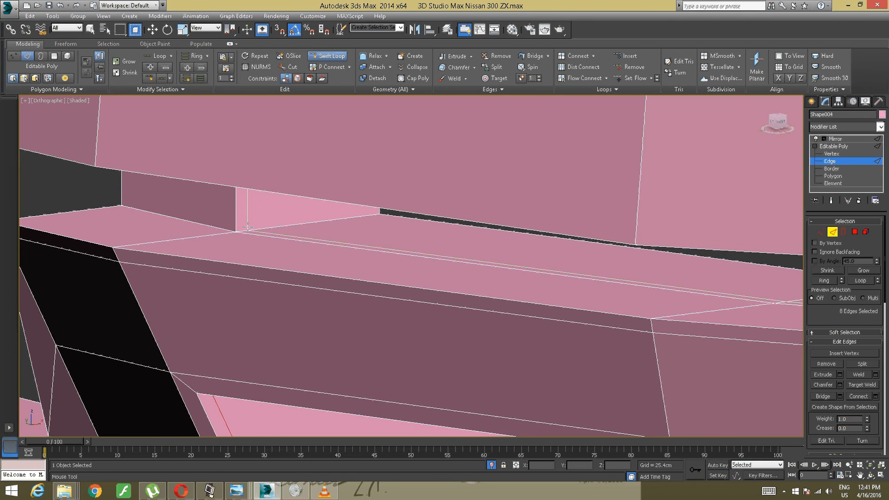
pyautogui.click(246, 228)
pyautogui.scroll(-6, 260, 227)
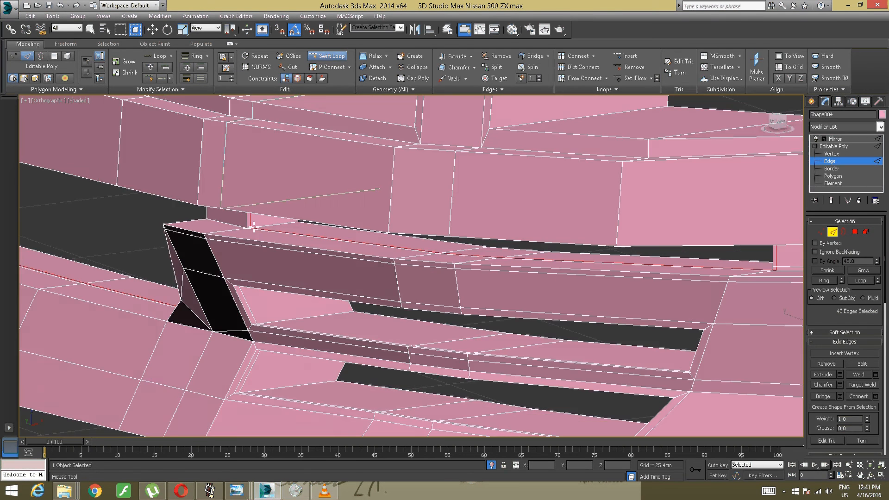
# - Insert a horizontal supporting edge loop close to the upper edge of the bumper's outer end
pyautogui.keyDown('alt'); pyautogui.moveTo(262, 226); pyautogui.dragTo(602, 259, button='middle'); pyautogui.keyUp('alt')
pyautogui.scroll(-5, 403, 229)
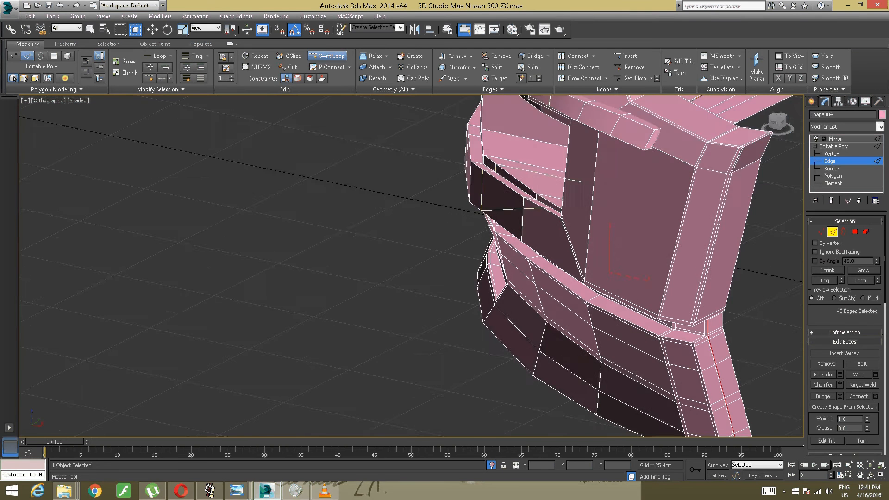
pyautogui.moveTo(630, 319); pyautogui.dragTo(419, 270, button='middle')
pyautogui.scroll(4, 451, 259)
pyautogui.scroll(2, 419, 270)
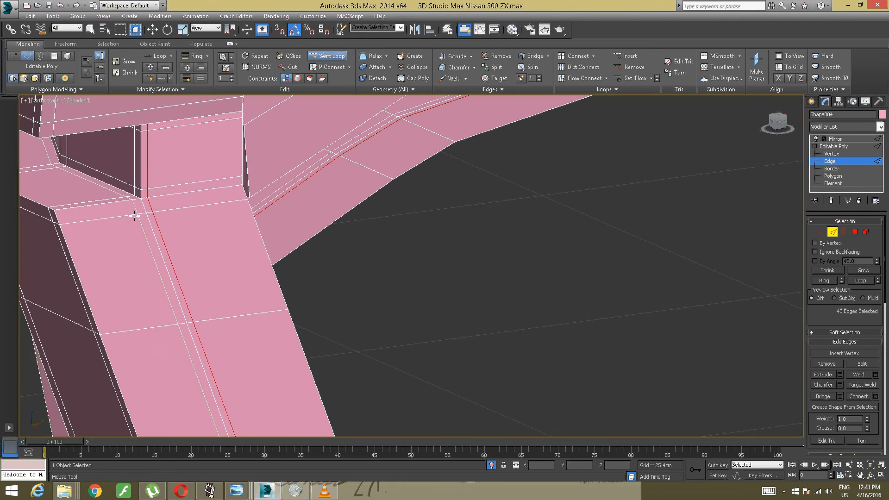
pyautogui.click(64, 224)
pyautogui.scroll(-5, 64, 224)
# - Insert a vertical edge loop on the post between the large opening and the side vents, close to its existing vertical edge
pyautogui.keyDown('alt'); pyautogui.moveTo(65, 224); pyautogui.dragTo(523, 311, button='middle'); pyautogui.keyUp('alt')
pyautogui.moveTo(159, 296); pyautogui.dragTo(466, 229, button='middle')
pyautogui.scroll(2, 330, 275)
pyautogui.keyDown('alt'); pyautogui.moveTo(511, 208); pyautogui.dragTo(452, 204, button='middle'); pyautogui.keyUp('alt')
pyautogui.scroll(3, 479, 209)
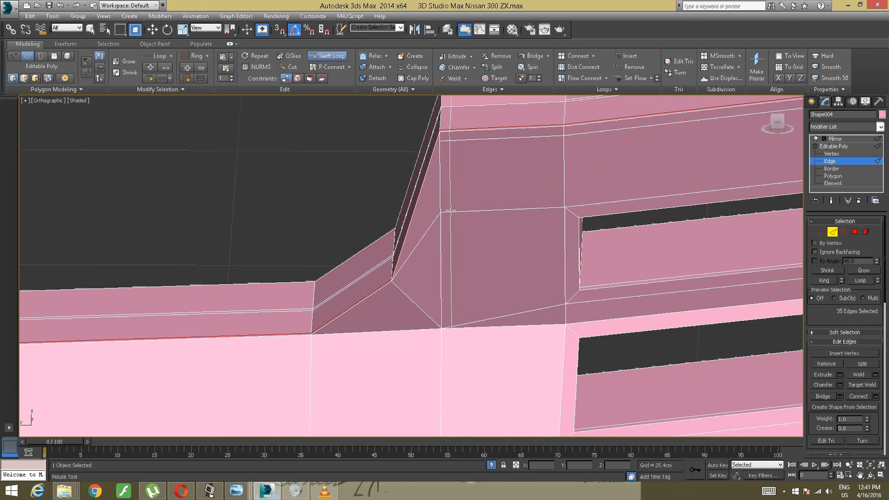
pyautogui.click(450, 211)
pyautogui.scroll(-3, 451, 210)
pyautogui.keyDown('alt'); pyautogui.moveTo(450, 212); pyautogui.dragTo(458, 204, button='middle'); pyautogui.keyUp('alt')
pyautogui.scroll(2, 458, 204)
pyautogui.keyDown('alt'); pyautogui.moveTo(440, 254); pyautogui.dragTo(444, 275, button='middle'); pyautogui.keyUp('alt')
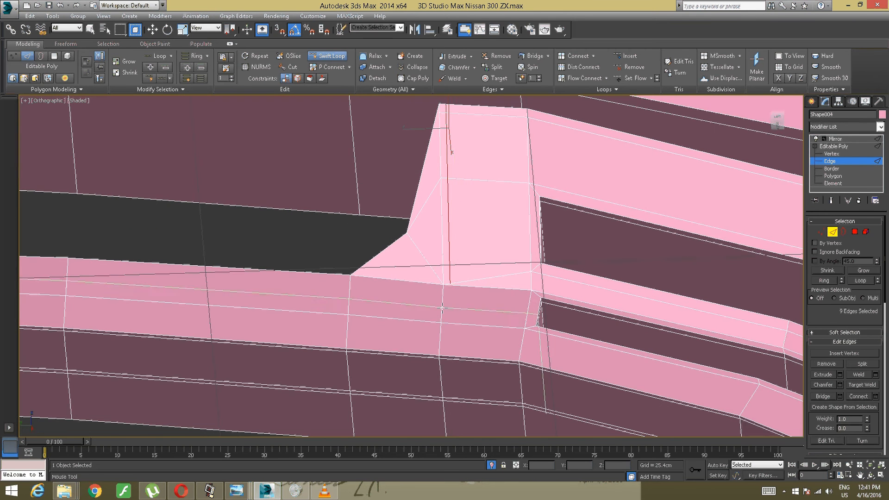
pyautogui.rightClick(450, 307)
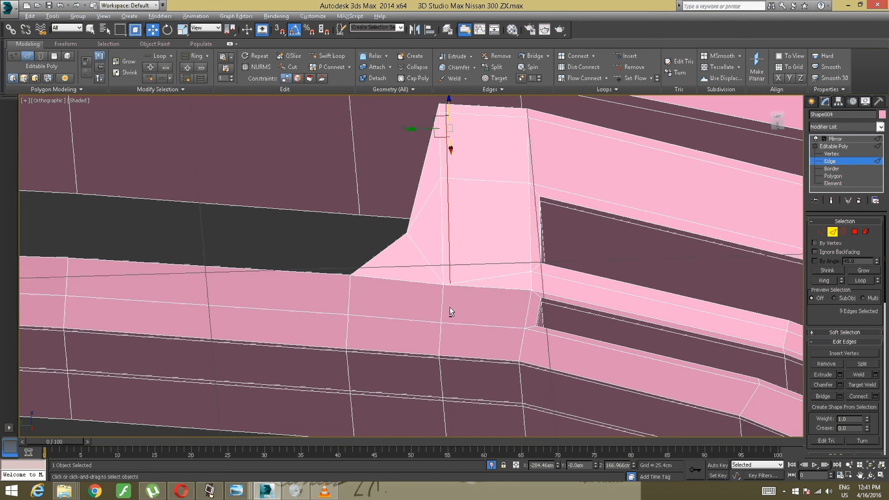
# - Try to extend the post's vertical loop down across the lower bumper with Cut, then undo the cuts and the loop
pyautogui.keyDown('alt'); pyautogui.moveTo(449, 307); pyautogui.dragTo(449, 319, button='middle'); pyautogui.keyUp('alt')
pyautogui.scroll(2, 449, 320)
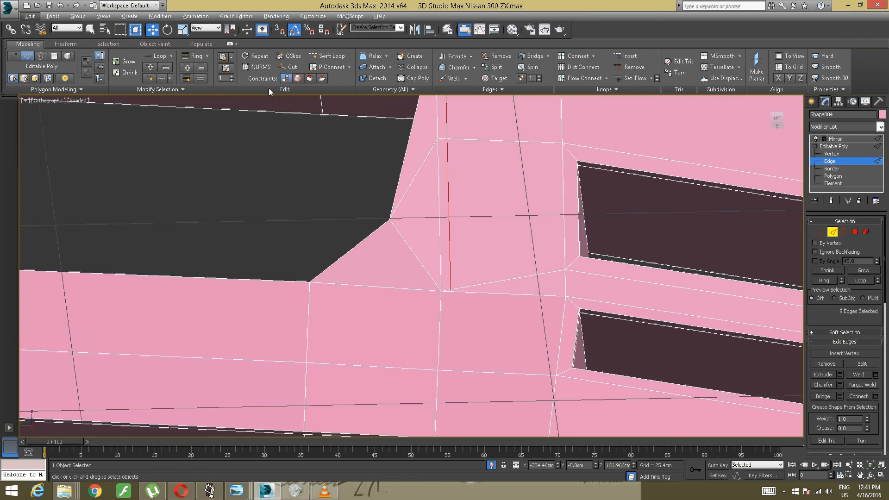
pyautogui.click(291, 67)
pyautogui.moveTo(431, 300); pyautogui.dragTo(405, 246, button='middle')
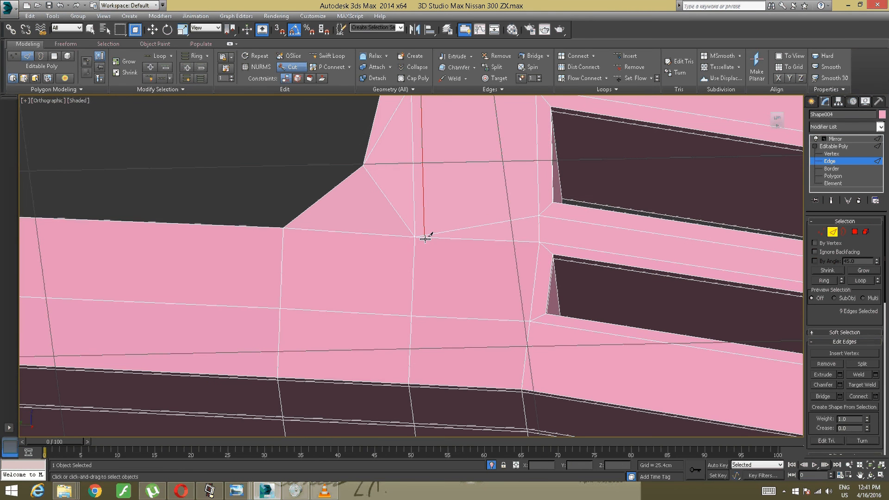
pyautogui.click(425, 239)
pyautogui.click(424, 313)
pyautogui.moveTo(417, 324)
pyautogui.keyDown('alt'); pyautogui.mouseDown(button='middle')
pyautogui.moveTo(406, 333)
pyautogui.moveTo(410, 262)
pyautogui.mouseUp(button='middle'); pyautogui.keyUp('alt')
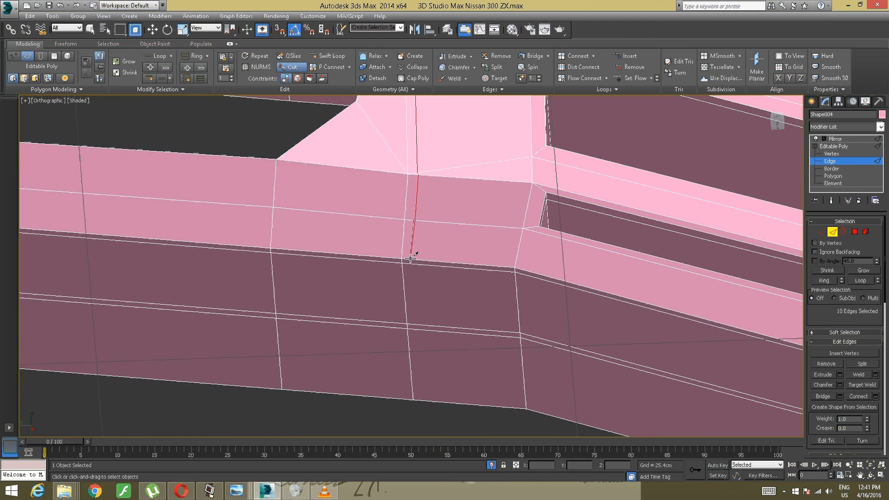
pyautogui.click(410, 259)
pyautogui.scroll(3, 421, 342)
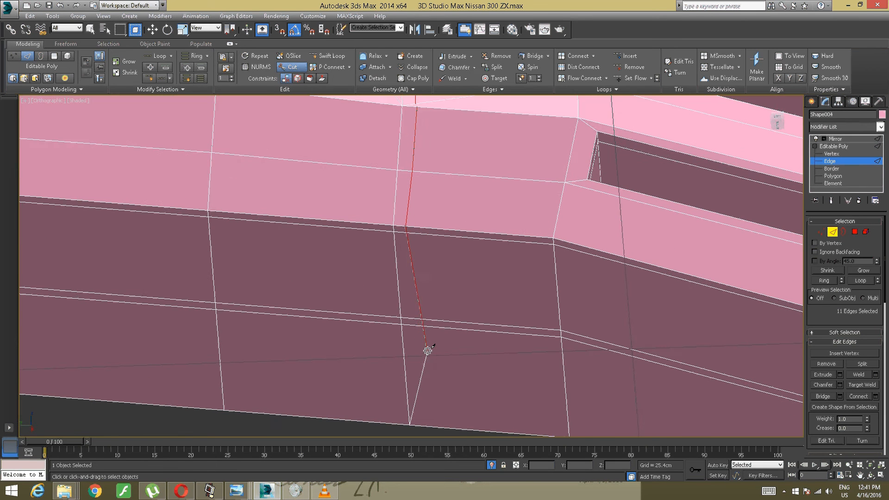
pyautogui.scroll(-3, 427, 350)
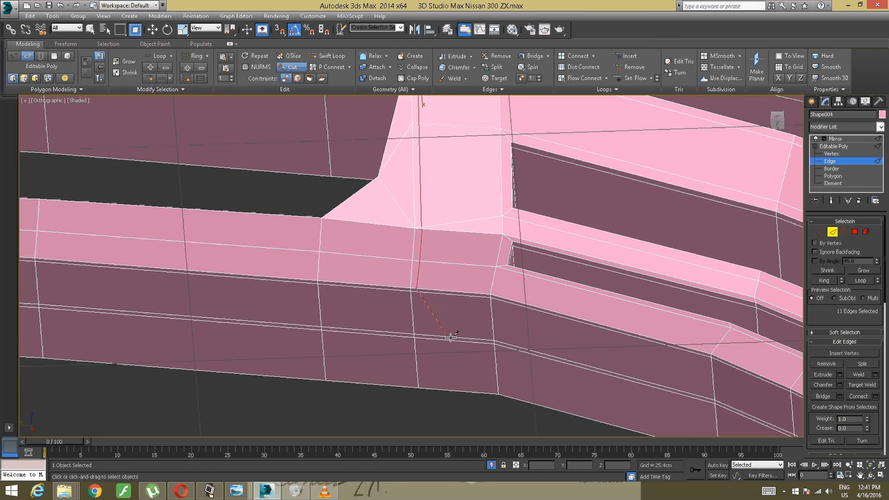
pyautogui.hotkey('ctrl', 'z')
pyautogui.hotkey('ctrl', 'z')
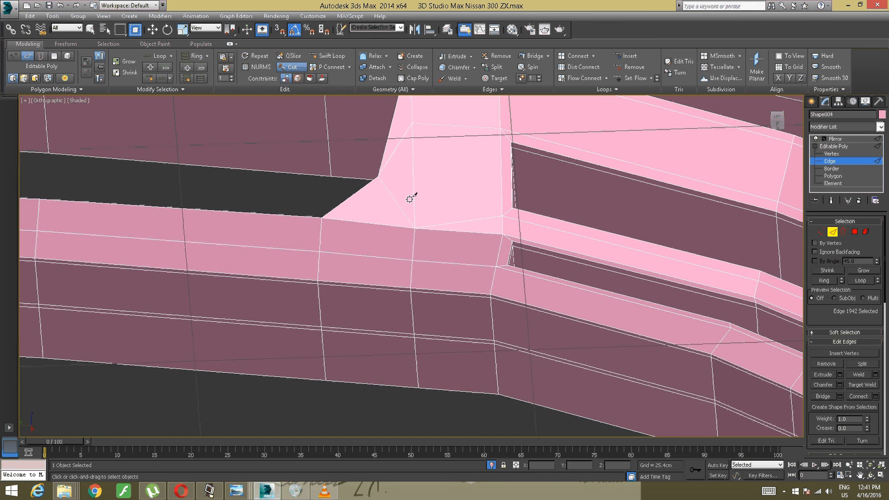
# - Reinsert the vertical supporting edge loop on the post, tight against its existing vertical edge
pyautogui.click(332, 55)
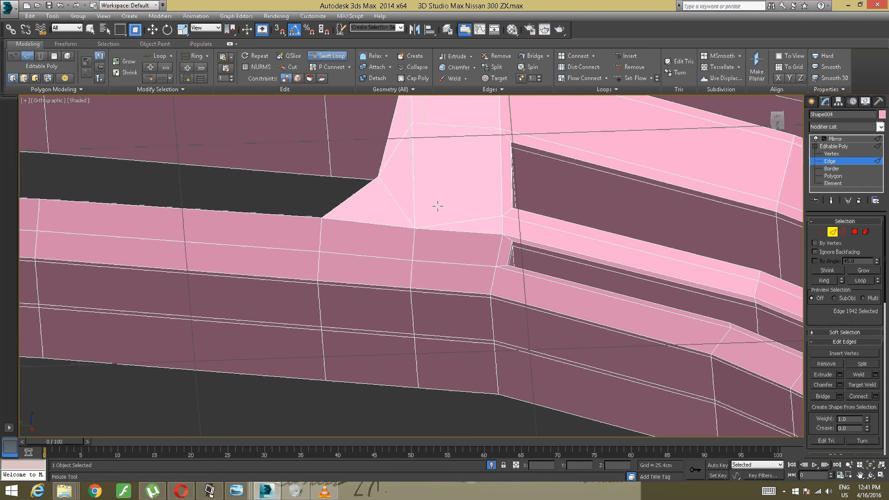
pyautogui.click(420, 225)
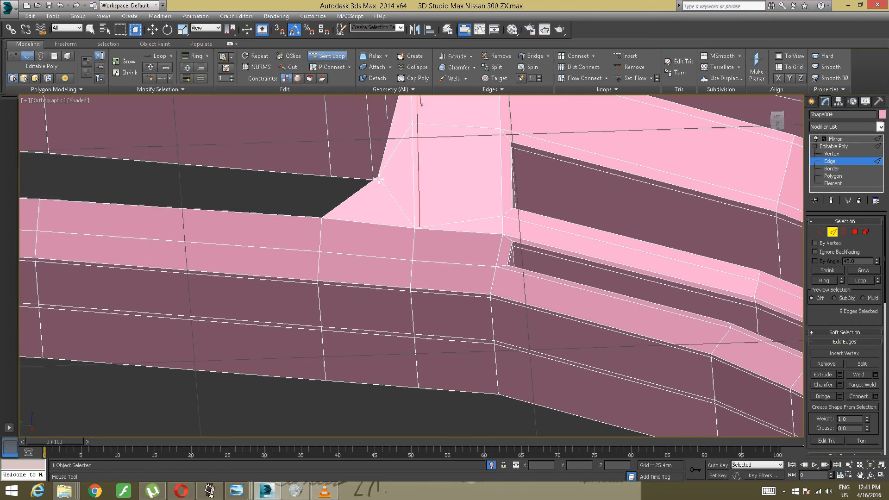
pyautogui.press('w')
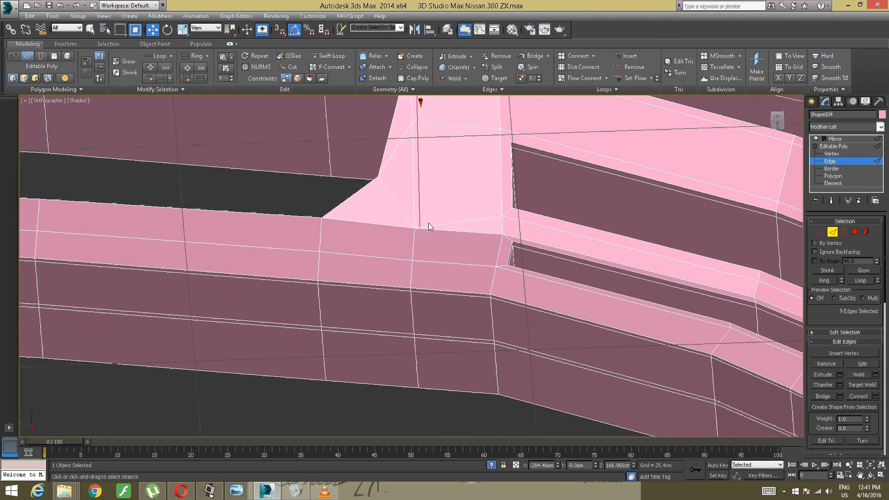
# - Cut a vertical line of edges from the base of the post down across the lower bumper to its bottom border
pyautogui.hotkey('alt', 'c')
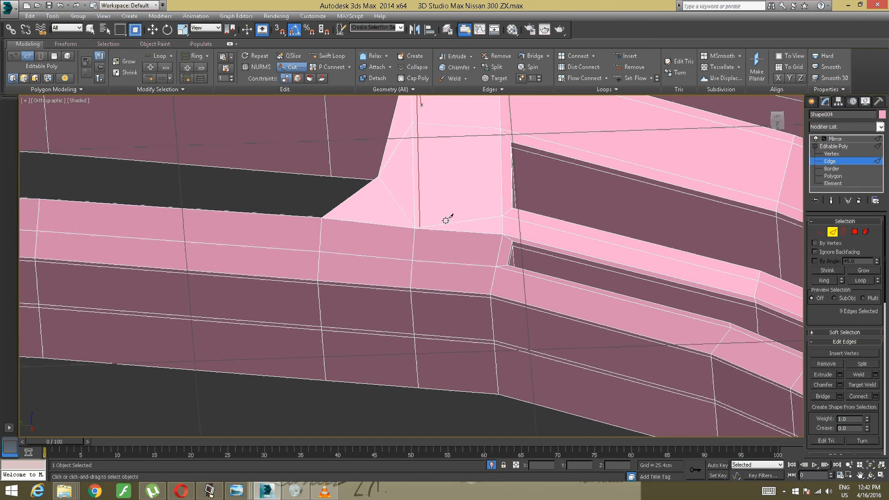
pyautogui.click(457, 233)
pyautogui.click(450, 291)
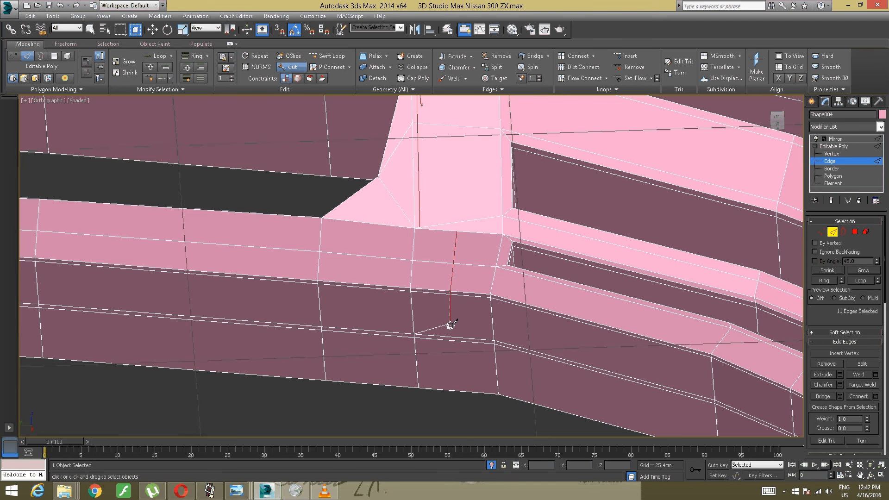
pyautogui.rightClick(455, 376)
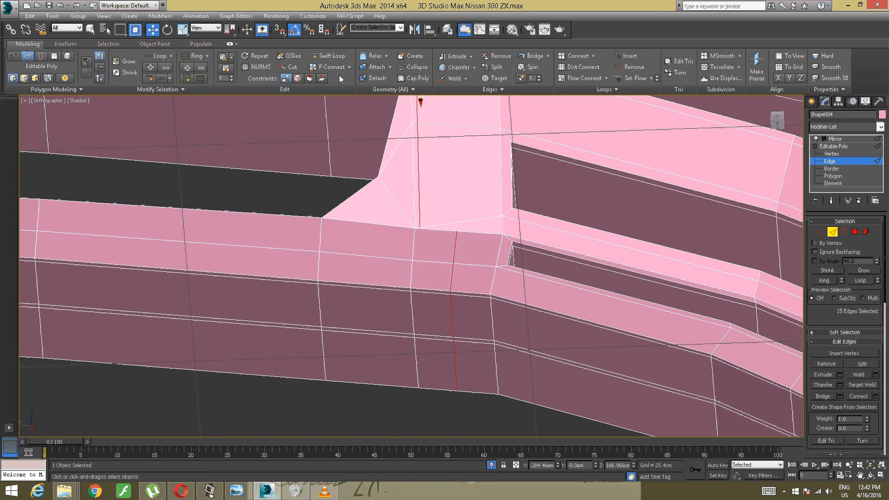
# - Cut a short connecting edge at the lower end of the post's vertical supporting loop
pyautogui.click(289, 67)
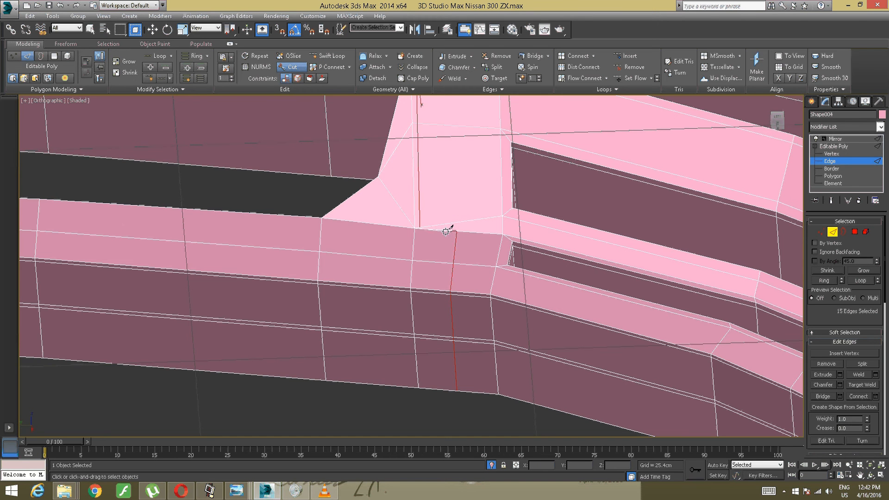
pyautogui.click(421, 227)
pyautogui.rightClick(429, 219)
pyautogui.keyDown('alt'); pyautogui.moveTo(443, 176); pyautogui.dragTo(420, 202, button='middle'); pyautogui.keyUp('alt')
pyautogui.keyDown('alt'); pyautogui.moveTo(401, 192); pyautogui.dragTo(349, 235, button='middle'); pyautogui.keyUp('alt')
pyautogui.scroll(4, 388, 229)
pyautogui.scroll(-3, 359, 240)
pyautogui.moveTo(350, 235); pyautogui.dragTo(114, 207, button='middle')
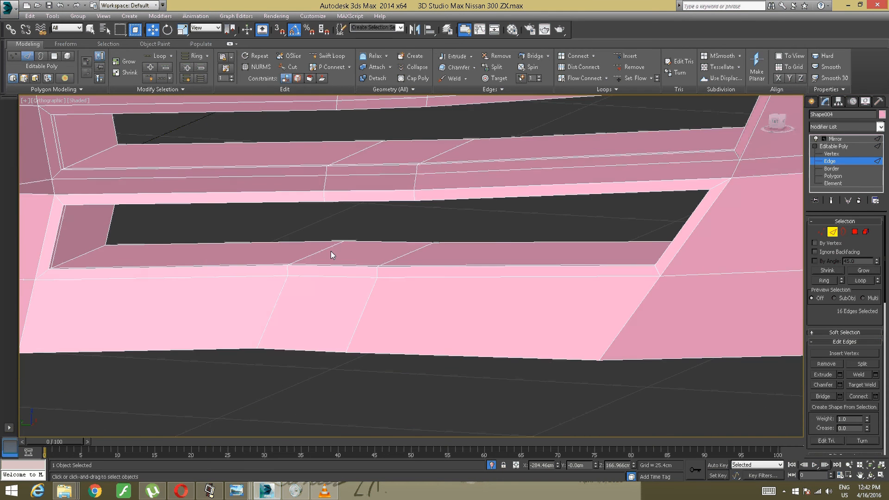
pyautogui.keyDown('alt'); pyautogui.moveTo(331, 251); pyautogui.dragTo(250, 246, button='middle'); pyautogui.keyUp('alt')
pyautogui.keyDown('alt'); pyautogui.moveTo(388, 249); pyautogui.dragTo(358, 246, button='middle'); pyautogui.keyUp('alt')
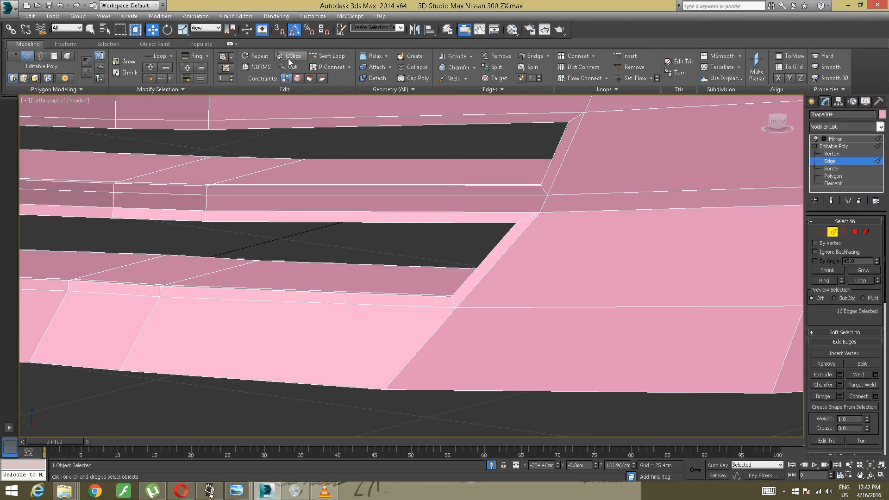
# - Try a SwiftLoop edge loop beside the lower outer corner of the lower side vent opening, then undo it
pyautogui.click(327, 55)
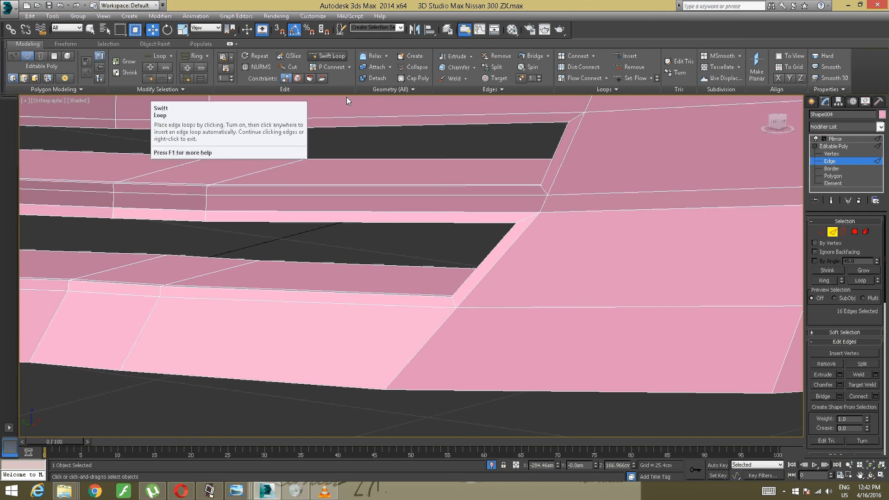
pyautogui.click(464, 297)
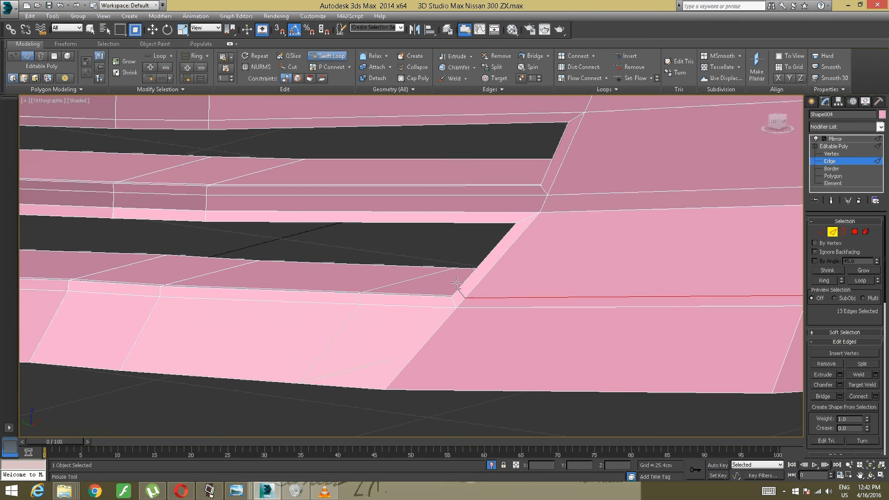
pyautogui.keyDown('alt'); pyautogui.moveTo(464, 297); pyautogui.dragTo(469, 275, button='middle'); pyautogui.keyUp('alt')
pyautogui.hotkey('ctrl', 'z')
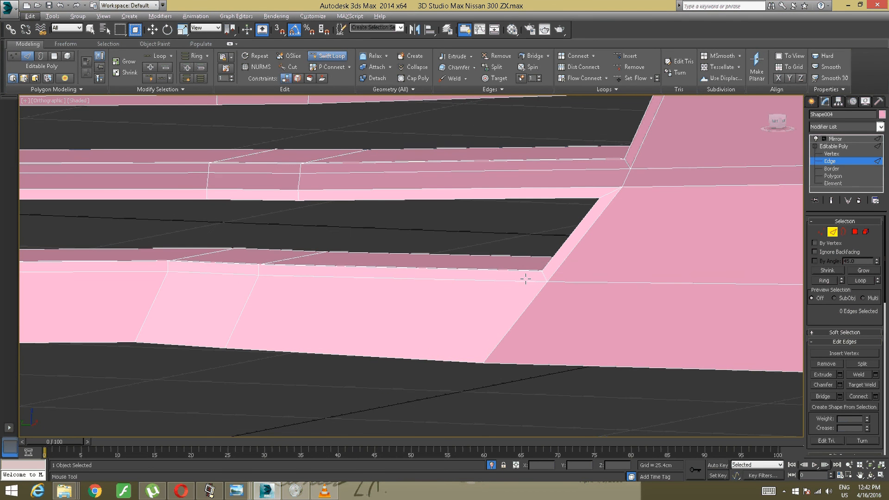
pyautogui.keyDown('alt'); pyautogui.moveTo(526, 278); pyautogui.dragTo(522, 248, button='middle'); pyautogui.keyUp('alt')
pyautogui.rightClick(587, 252)
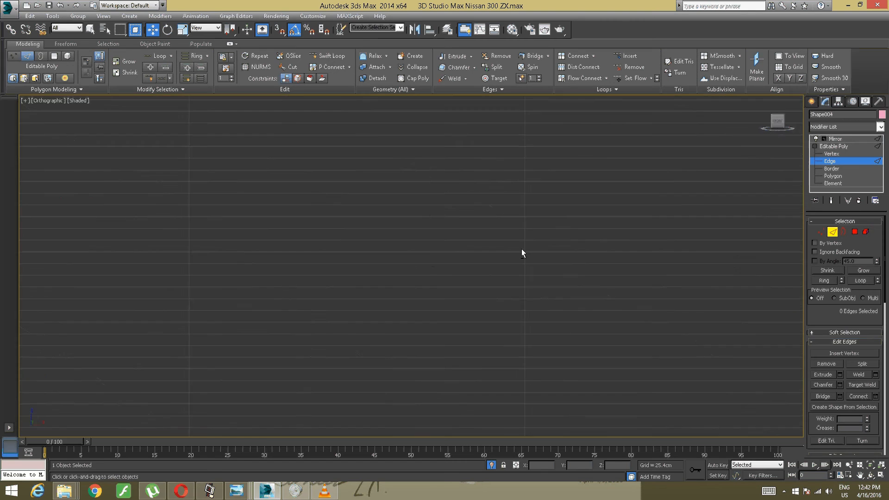
# - Target-weld the top vertex of the cut line below the post onto the corner vertex at the post's base
pyautogui.scroll(-8, 423, 244)
pyautogui.keyDown('alt'); pyautogui.moveTo(372, 244); pyautogui.dragTo(273, 242, button='middle'); pyautogui.keyUp('alt')
pyautogui.scroll(10, 411, 242)
pyautogui.scroll(5, 262, 255)
pyautogui.scroll(-5, 263, 255)
pyautogui.moveTo(273, 241); pyautogui.dragTo(606, 257, button='middle')
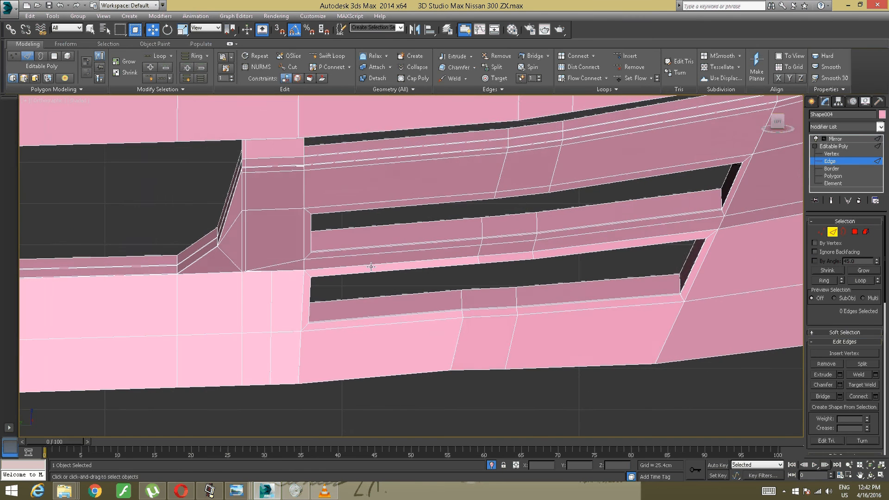
pyautogui.scroll(5, 324, 275)
pyautogui.moveTo(288, 272); pyautogui.dragTo(451, 236, button='middle')
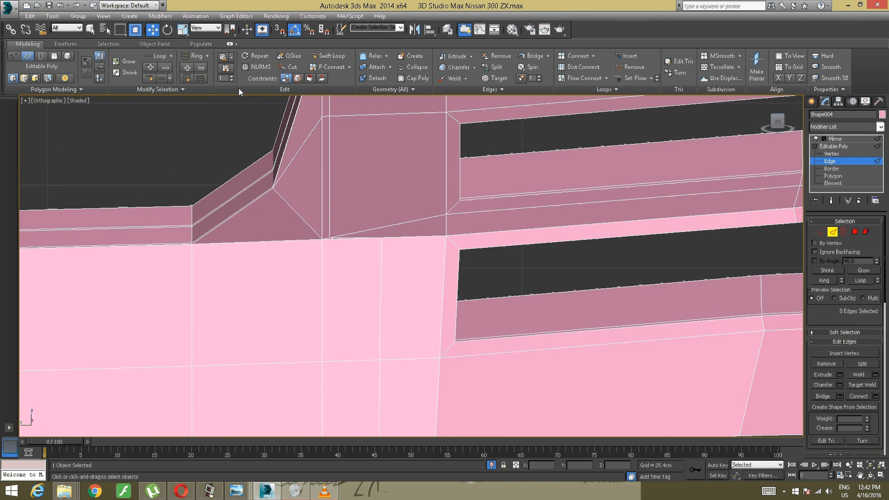
pyautogui.click(494, 78)
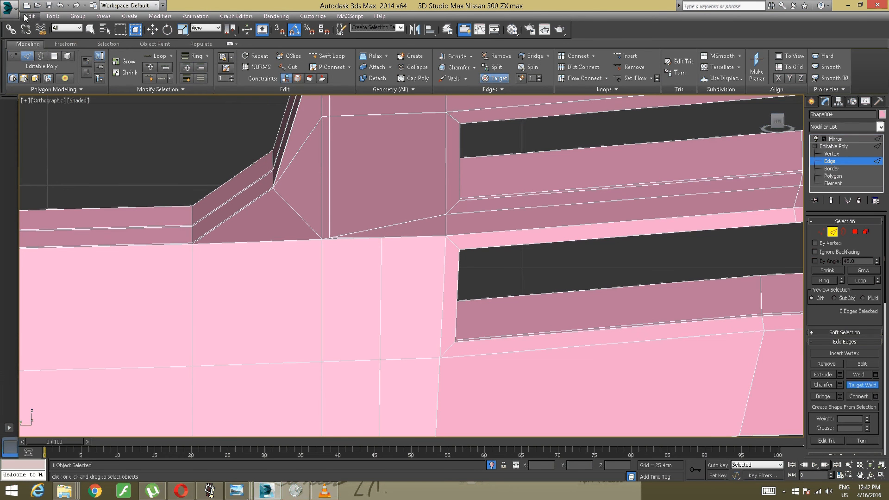
pyautogui.press('1')
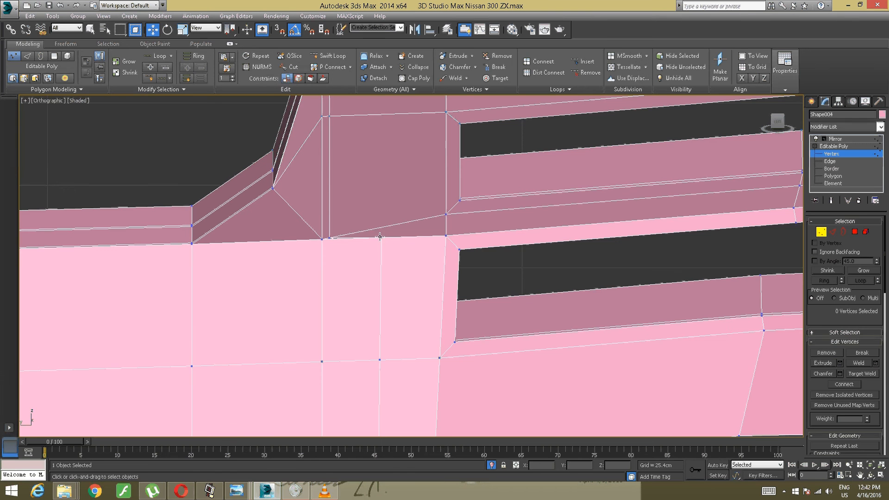
pyautogui.click(379, 236)
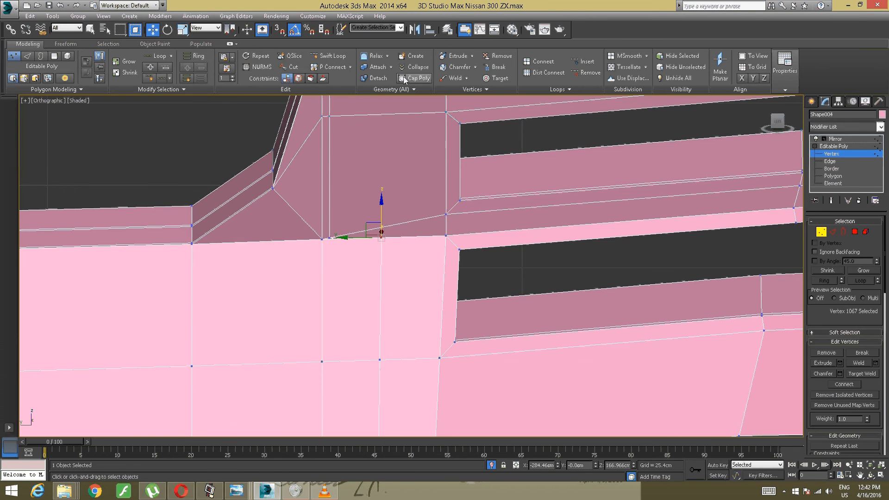
pyautogui.click(487, 78)
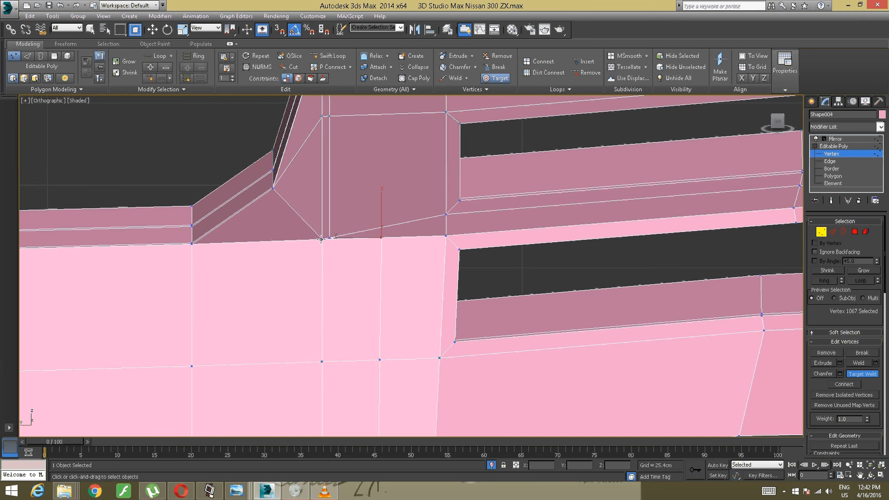
pyautogui.click(381, 237)
pyautogui.click(323, 239)
# - Target-weld the remaining vertices of the cut line onto the neighbouring vertical edge, down to the bumper's bottom border
pyautogui.moveTo(336, 294); pyautogui.dragTo(396, 237, button='middle')
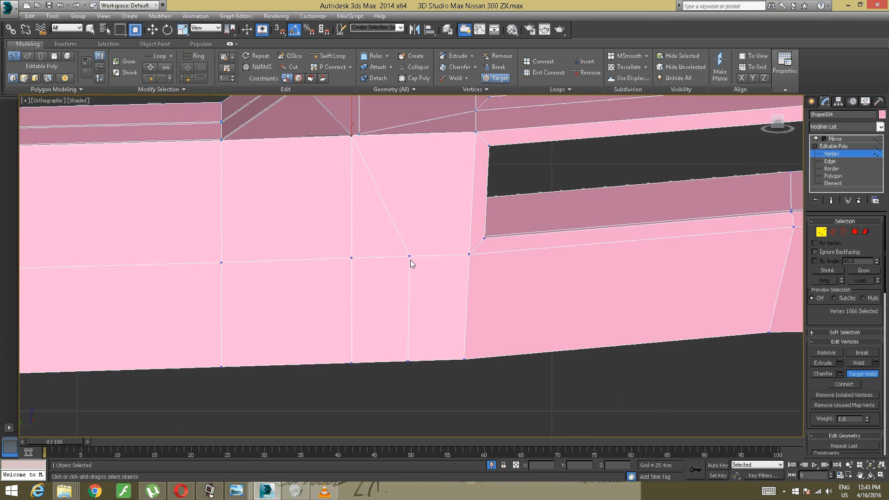
pyautogui.click(353, 258)
pyautogui.keyDown('alt'); pyautogui.moveTo(353, 258); pyautogui.dragTo(336, 206, button='middle'); pyautogui.keyUp('alt')
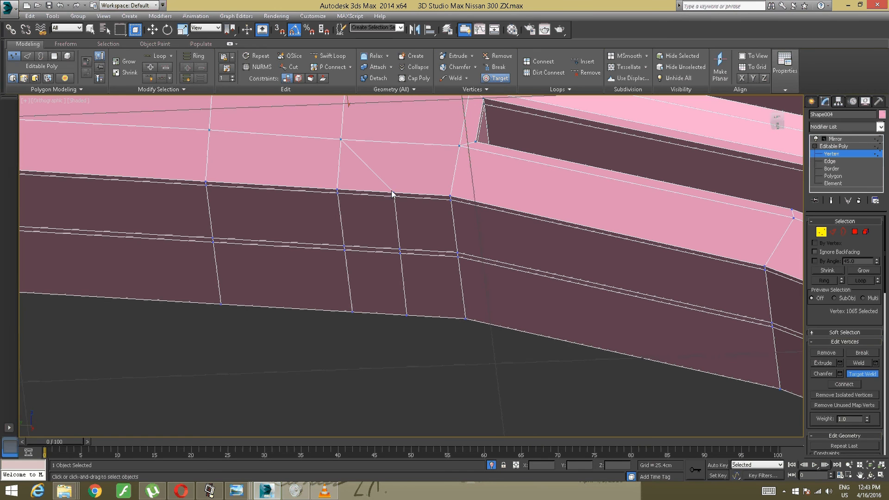
pyautogui.click(338, 189)
pyautogui.click(338, 192)
pyautogui.click(401, 250)
pyautogui.click(345, 247)
pyautogui.click(347, 250)
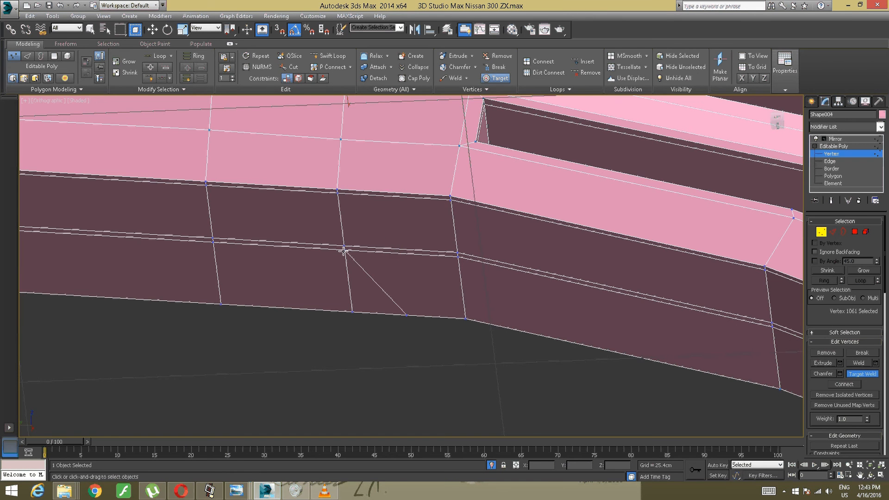
pyautogui.click(406, 316)
pyautogui.click(352, 312)
# - Cut a supporting edge across the lower inner corner of the lower side vent opening, ending at the neighbouring vertex on the bumper face
pyautogui.keyDown('alt'); pyautogui.moveTo(365, 278); pyautogui.dragTo(269, 260, button='middle'); pyautogui.keyUp('alt')
pyautogui.press('w')
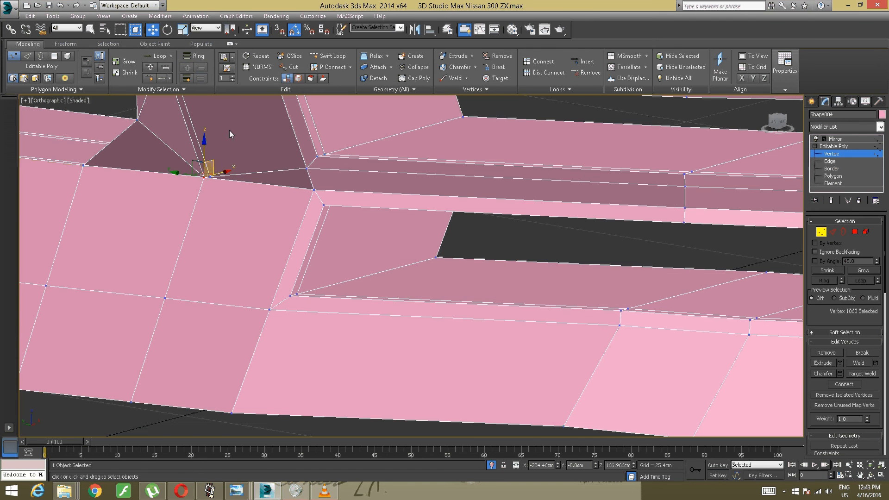
pyautogui.click(291, 67)
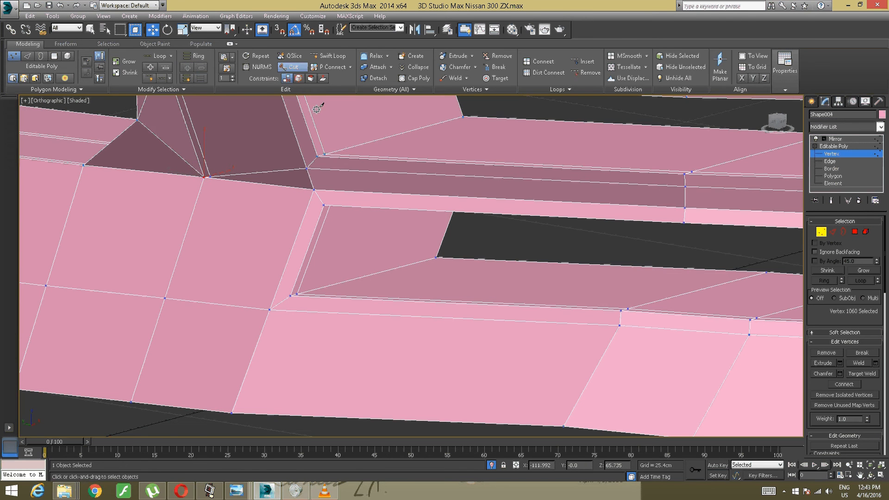
pyautogui.click(437, 251)
pyautogui.click(269, 306)
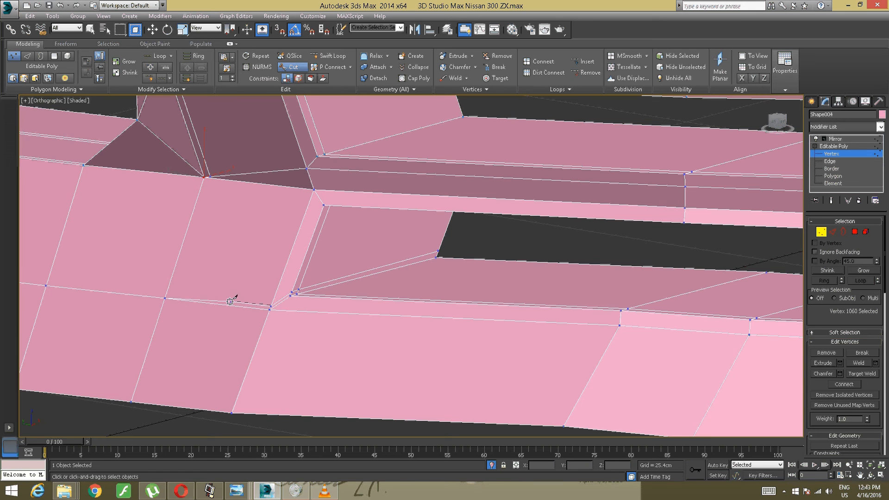
pyautogui.click(166, 297)
# - Cut a supporting edge along the upper inner corner of the lower side vent opening to the vertex at the post's base
pyautogui.moveTo(213, 274)
pyautogui.keyDown('alt'); pyautogui.mouseDown(button='middle')
pyautogui.moveTo(232, 232)
pyautogui.moveTo(308, 215)
pyautogui.mouseUp(button='middle'); pyautogui.keyUp('alt')
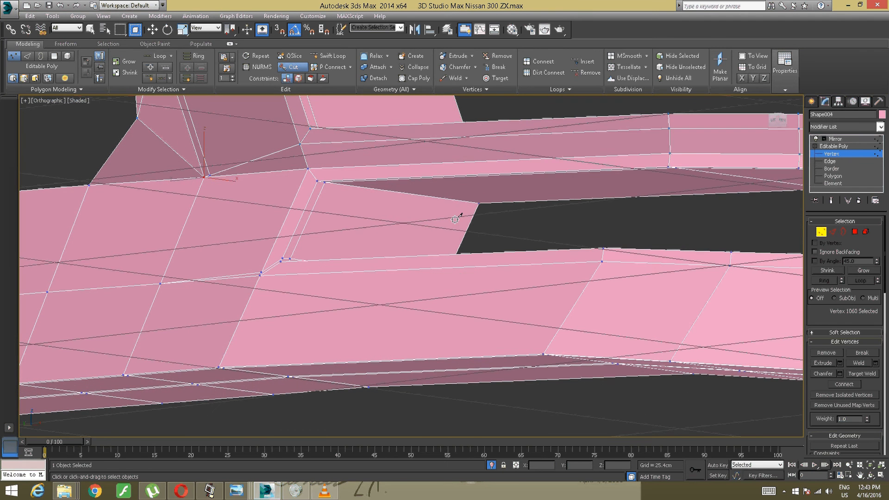
pyautogui.click(478, 205)
pyautogui.click(305, 173)
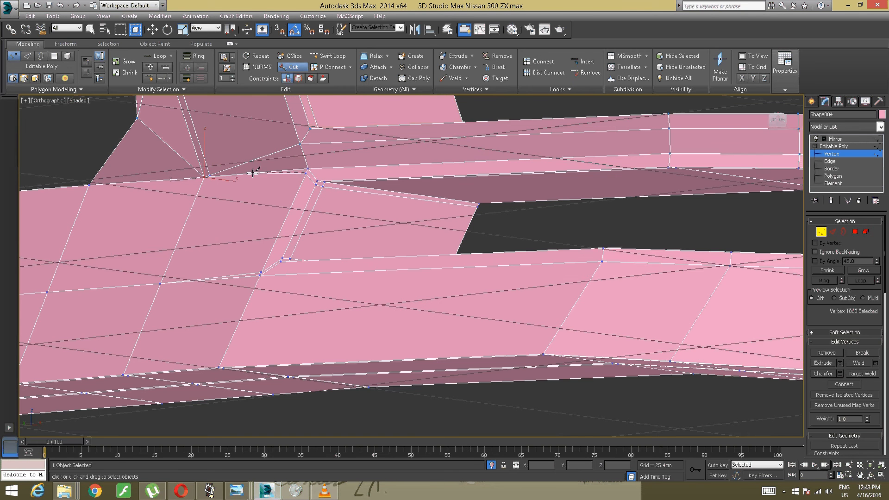
pyautogui.click(204, 177)
pyautogui.rightClick(247, 188)
pyautogui.keyDown('alt'); pyautogui.moveTo(246, 189); pyautogui.dragTo(144, 181, button='middle'); pyautogui.keyUp('alt')
# - Cut a supporting edge around the lower outer corner of the lower side vent opening to the next vertex on the bumper's outer face
pyautogui.keyDown('alt'); pyautogui.moveTo(198, 236); pyautogui.dragTo(0, 234, button='middle'); pyautogui.keyUp('alt')
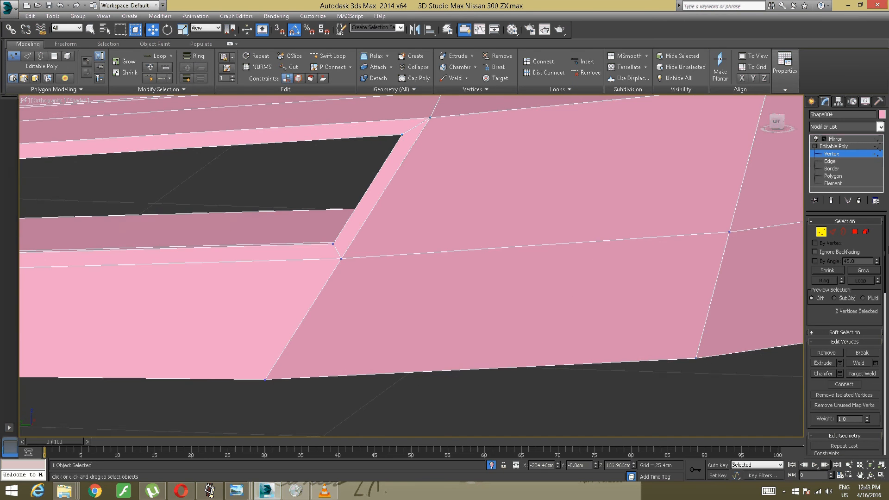
pyautogui.moveTo(493, 250)
pyautogui.keyDown('alt'); pyautogui.mouseDown(button='middle')
pyautogui.moveTo(339, 229)
pyautogui.moveTo(526, 304)
pyautogui.moveTo(501, 263)
pyautogui.moveTo(405, 277)
pyautogui.moveTo(396, 232)
pyautogui.moveTo(375, 243)
pyautogui.moveTo(381, 191)
pyautogui.mouseUp(button='middle'); pyautogui.keyUp('alt')
pyautogui.scroll(2, 499, 269)
pyautogui.scroll(-2, 388, 234)
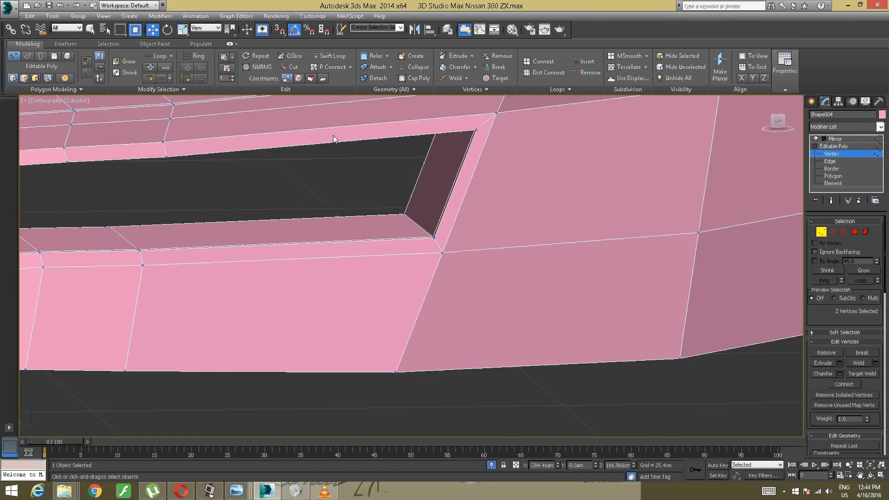
pyautogui.click(322, 60)
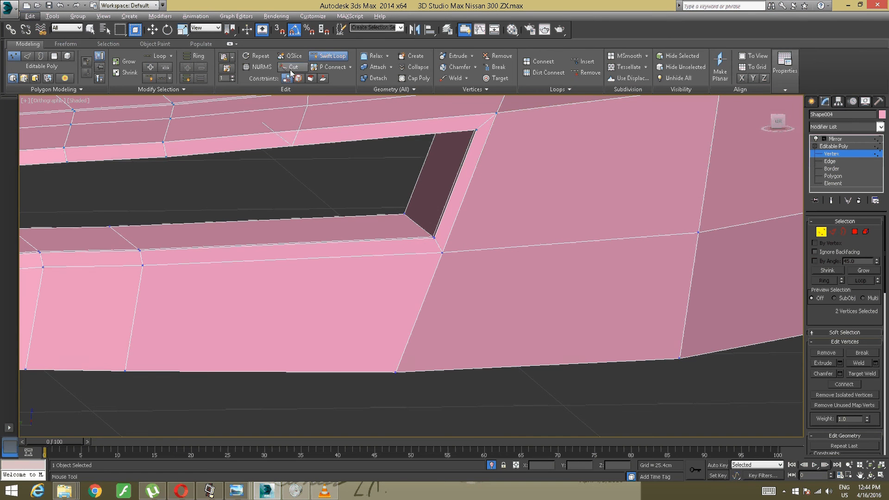
pyautogui.click(319, 58)
pyautogui.keyDown('alt'); pyautogui.moveTo(356, 190); pyautogui.dragTo(376, 190, button='middle'); pyautogui.keyUp('alt')
pyautogui.moveTo(376, 190); pyautogui.dragTo(399, 213, button='middle')
pyautogui.scroll(2, 354, 227)
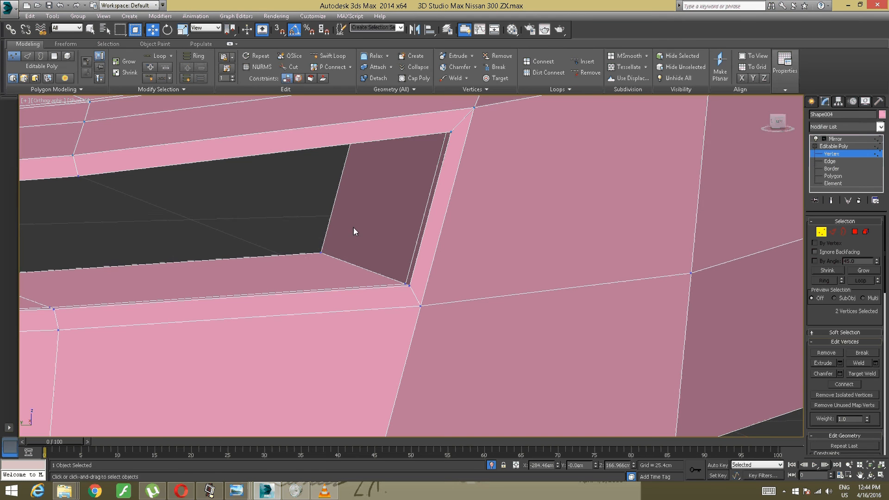
pyautogui.click(290, 67)
pyautogui.click(322, 252)
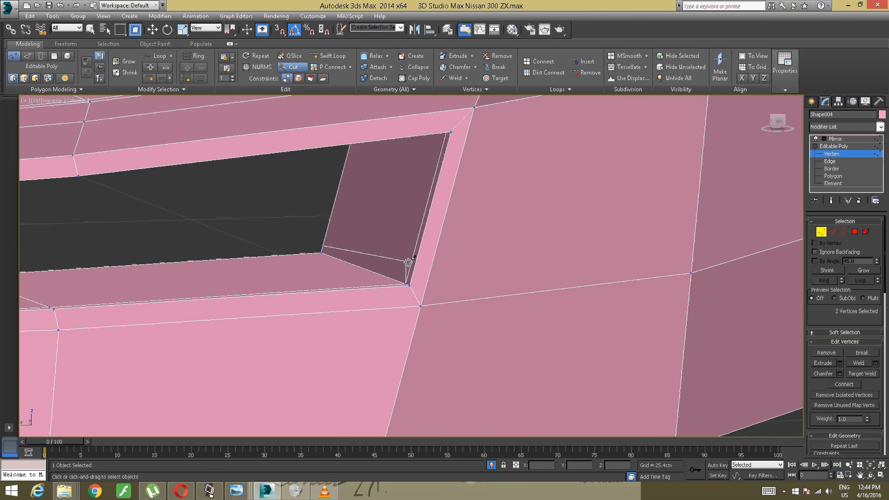
pyautogui.click(410, 276)
pyautogui.click(424, 292)
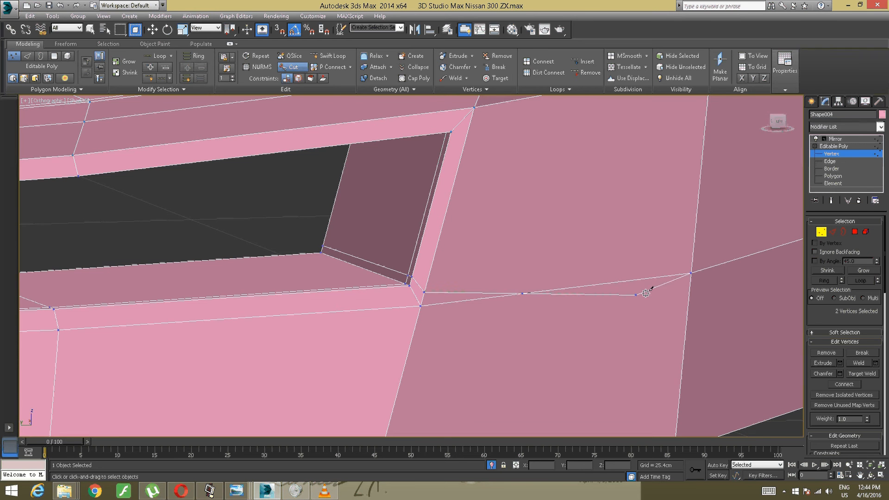
pyautogui.click(690, 273)
pyautogui.press('w')
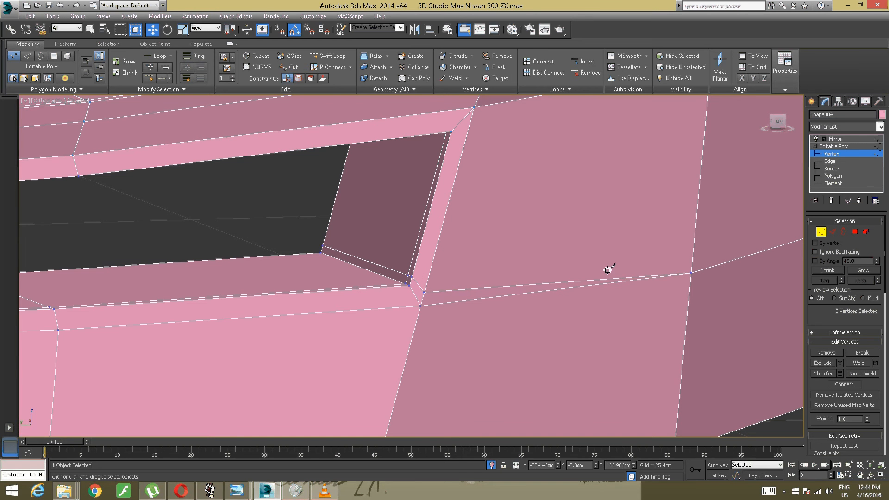
# - Cut a supporting edge across the lower inner corner of the upper side vent opening to the vertex at the post's base
pyautogui.scroll(-6, 497, 269)
pyautogui.keyDown('alt'); pyautogui.moveTo(273, 260); pyautogui.dragTo(562, 274, button='middle'); pyautogui.keyUp('alt')
pyautogui.keyDown('alt'); pyautogui.moveTo(405, 278); pyautogui.dragTo(351, 276, button='middle'); pyautogui.keyUp('alt')
pyautogui.scroll(5, 450, 303)
pyautogui.scroll(1, 449, 302)
pyautogui.scroll(-6, 450, 301)
pyautogui.scroll(5, 383, 258)
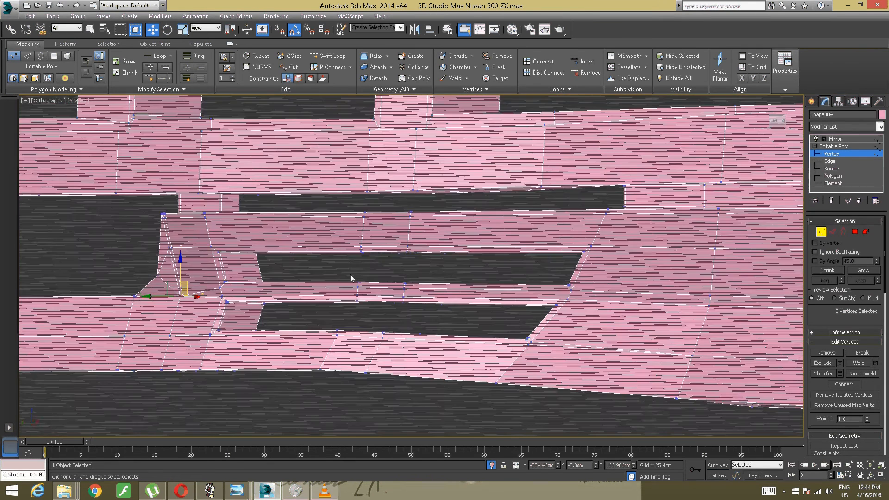
pyautogui.scroll(4, 351, 277)
pyautogui.keyDown('alt'); pyautogui.moveTo(180, 280); pyautogui.dragTo(375, 273, button='middle'); pyautogui.keyUp('alt')
pyautogui.scroll(2, 296, 286)
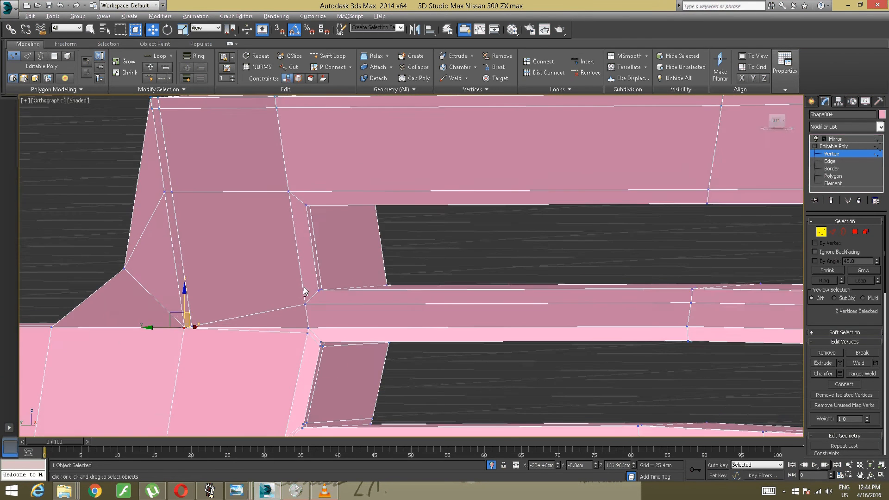
pyautogui.keyDown('alt'); pyautogui.moveTo(303, 287); pyautogui.dragTo(305, 280, button='middle'); pyautogui.keyUp('alt')
pyautogui.scroll(2, 297, 280)
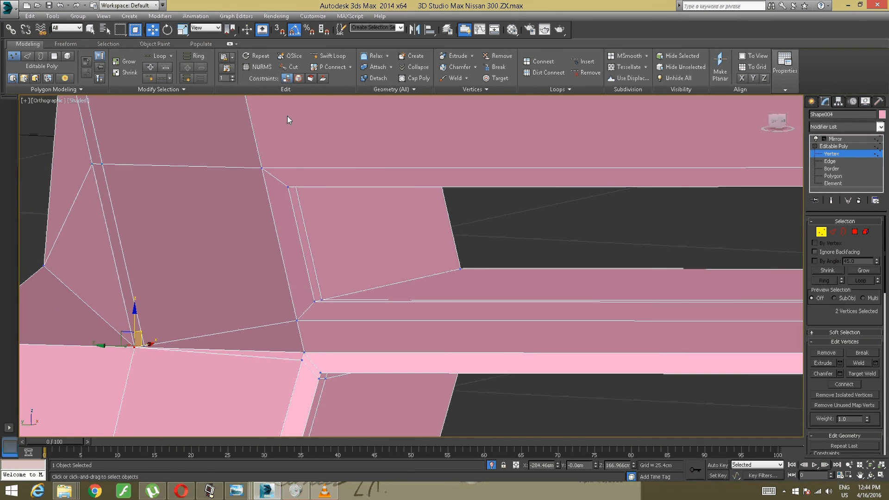
pyautogui.click(290, 67)
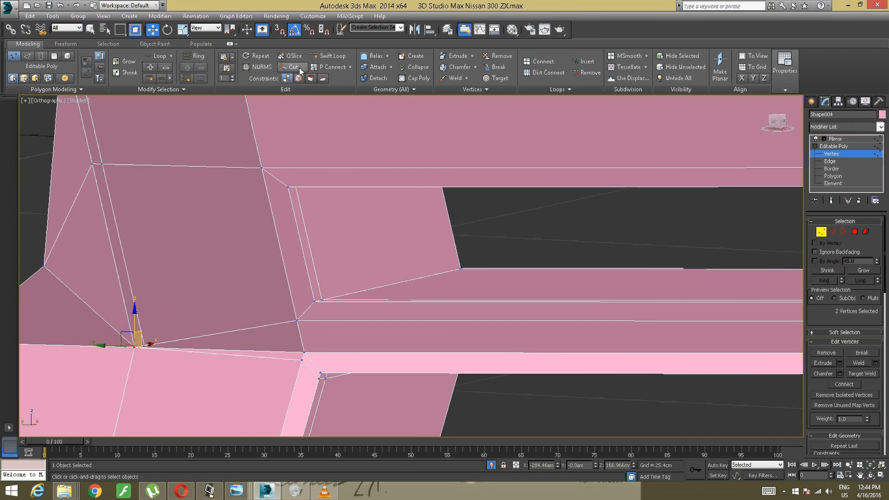
pyautogui.click(460, 263)
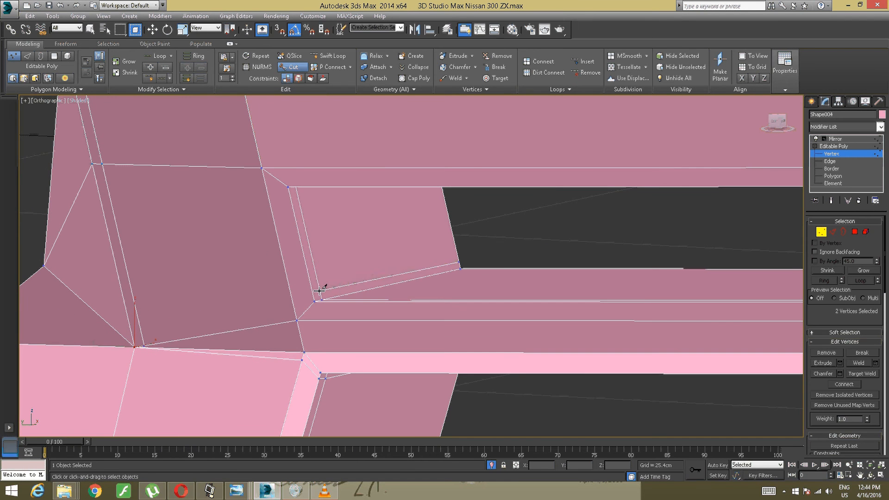
pyautogui.click(318, 290)
pyautogui.click(313, 294)
pyautogui.click(297, 308)
pyautogui.press('w')
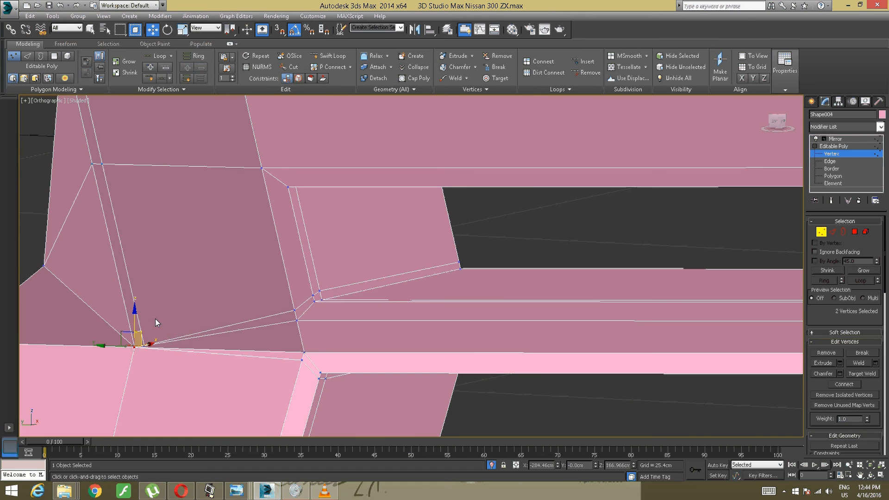
# - Cut a supporting edge across the upper inner corner of the upper side vent opening to the vertex on the post's vertical supporting loop
pyautogui.keyDown('alt'); pyautogui.moveTo(168, 302); pyautogui.dragTo(189, 293, button='middle'); pyautogui.keyUp('alt')
pyautogui.moveTo(266, 263); pyautogui.dragTo(207, 324, button='middle')
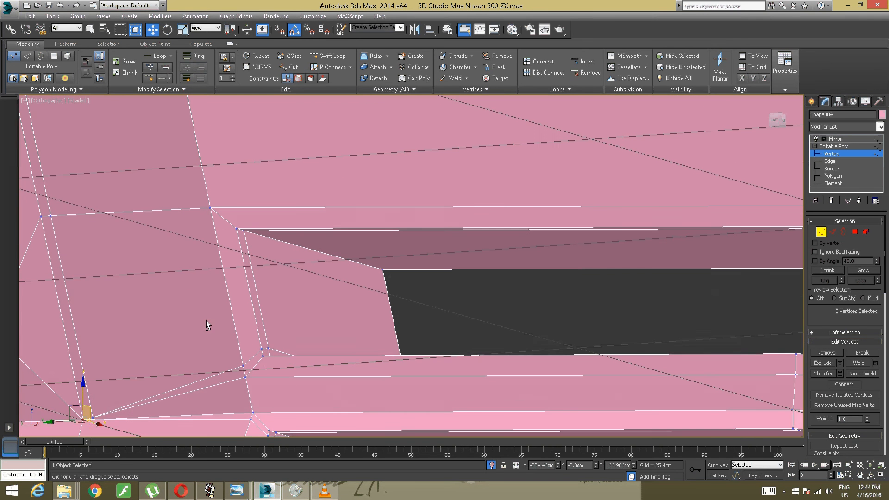
pyautogui.click(290, 67)
pyautogui.click(385, 277)
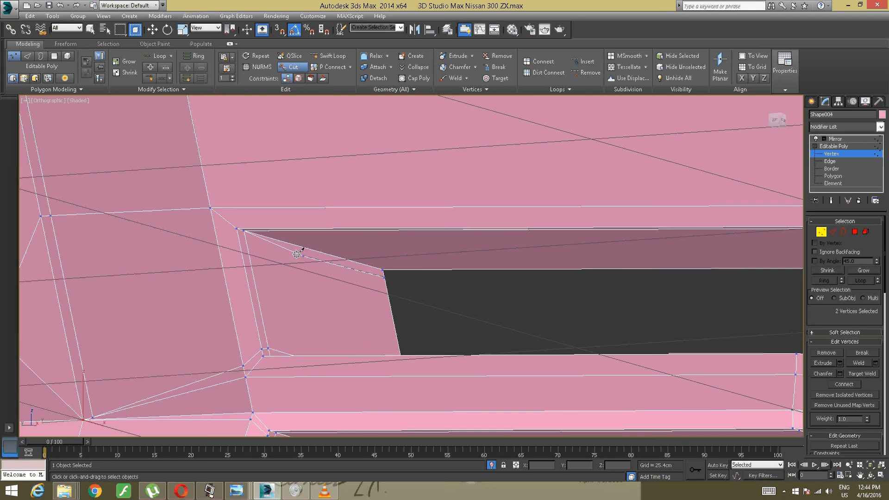
pyautogui.click(240, 237)
pyautogui.click(211, 216)
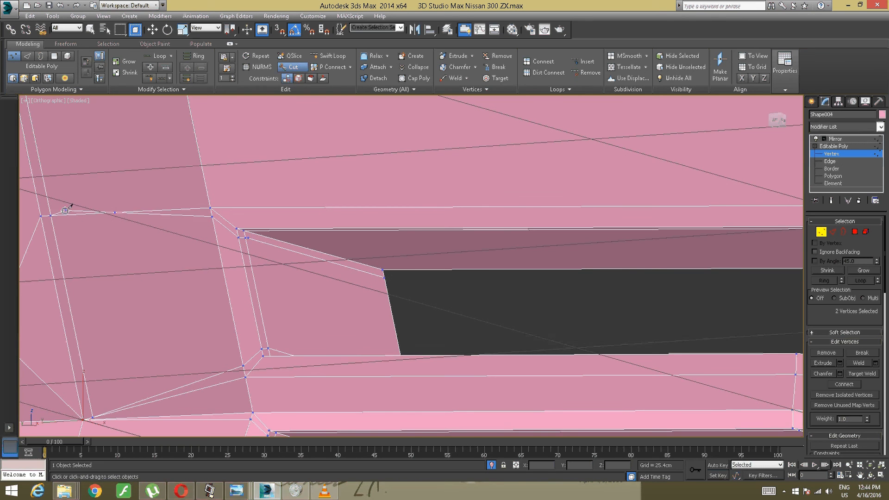
pyautogui.click(50, 214)
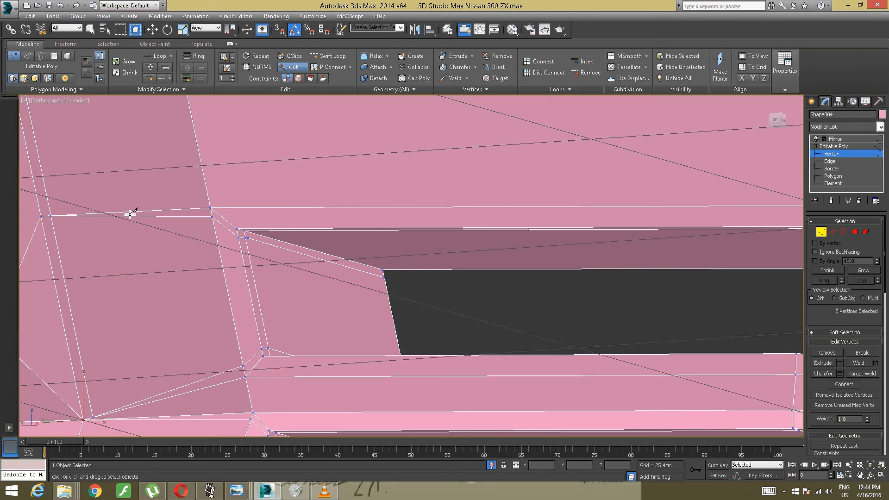
# - Cut a supporting edge around the lower outer corner of the upper side vent opening to the next vertex on the bumper's outer face
pyautogui.scroll(-4, 152, 225)
pyautogui.keyDown('alt'); pyautogui.moveTo(188, 216); pyautogui.dragTo(882, 248, button='middle'); pyautogui.keyUp('alt')
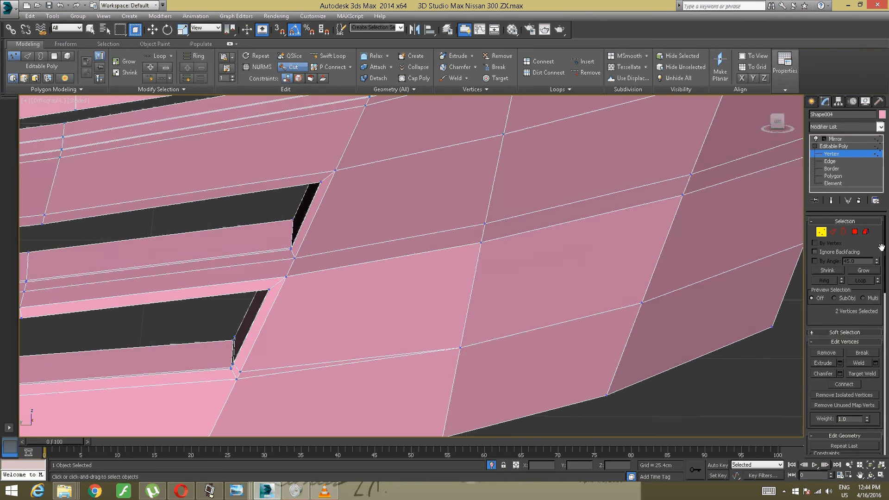
pyautogui.keyDown('alt'); pyautogui.moveTo(667, 250); pyautogui.dragTo(350, 274, button='middle'); pyautogui.keyUp('alt')
pyautogui.scroll(2, 351, 257)
pyautogui.scroll(2, 351, 256)
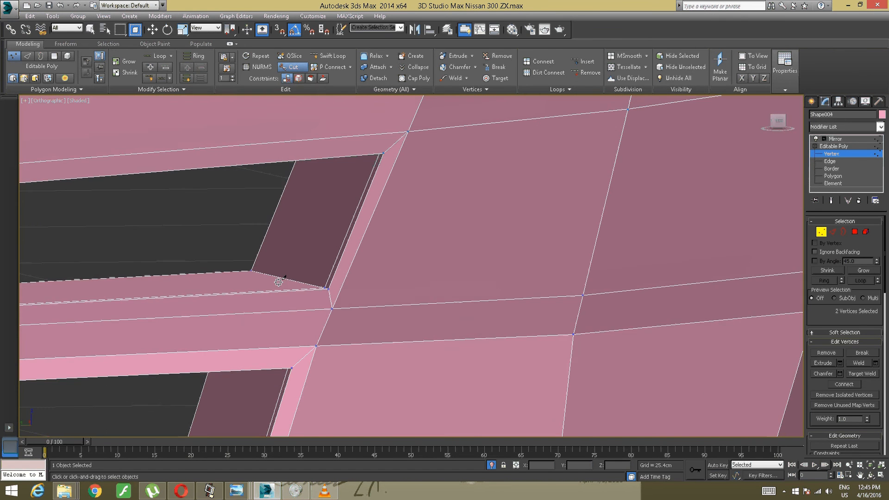
pyautogui.scroll(2, 279, 281)
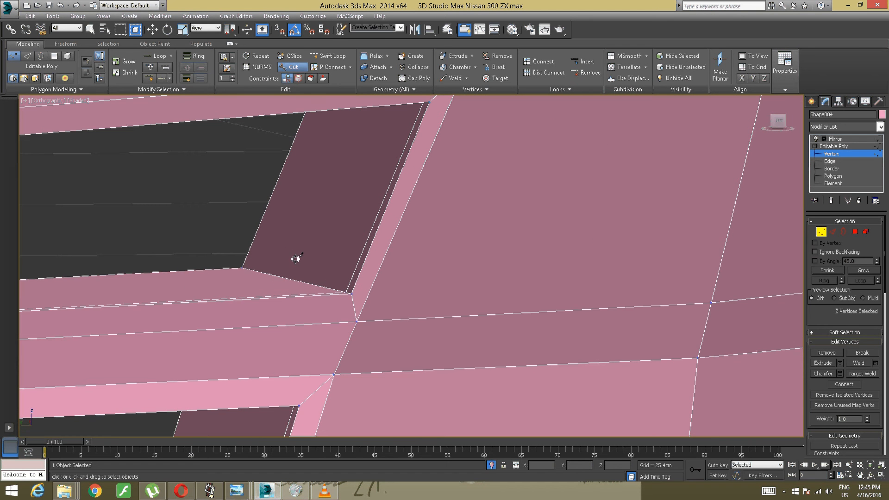
pyautogui.click(244, 260)
pyautogui.click(352, 283)
pyautogui.click(362, 311)
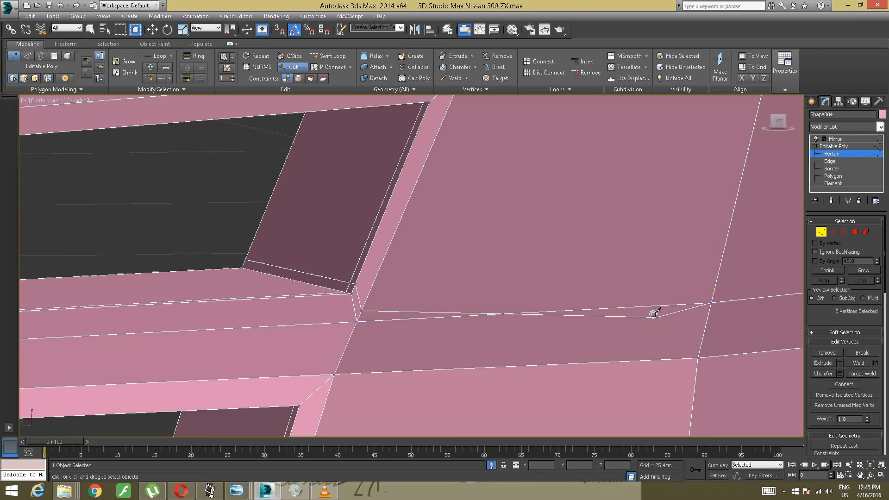
pyautogui.click(711, 303)
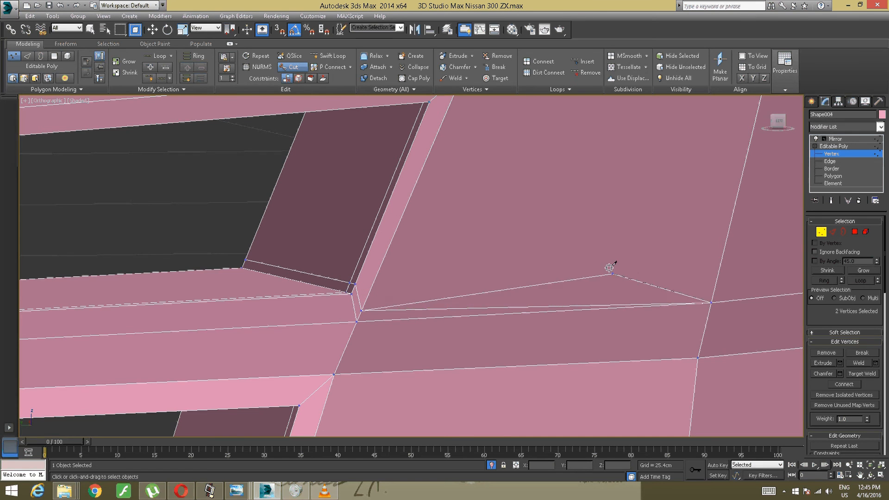
# - Cut a supporting edge around the upper outer corner of the upper side vent opening to the next vertex on the outer face
pyautogui.moveTo(612, 265); pyautogui.dragTo(527, 264, button='middle')
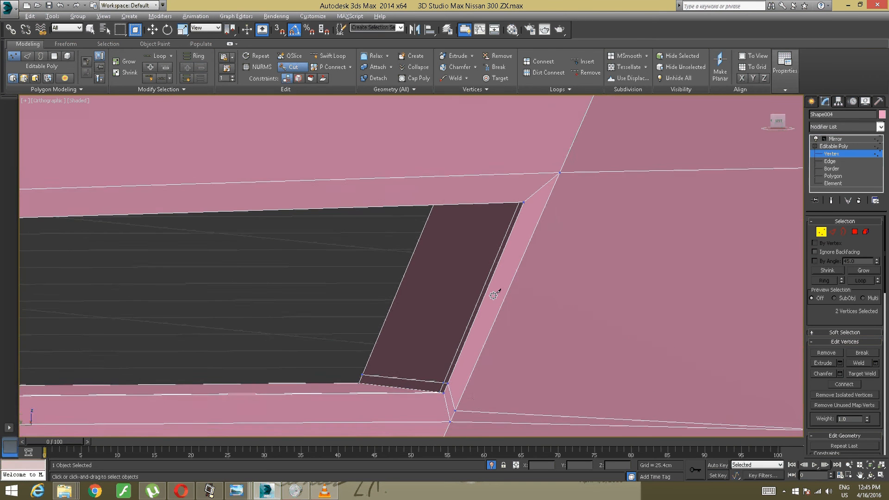
pyautogui.keyDown('alt'); pyautogui.moveTo(497, 292); pyautogui.dragTo(499, 292, button='middle'); pyautogui.keyUp('alt')
pyautogui.moveTo(435, 292); pyautogui.dragTo(464, 240, button='middle')
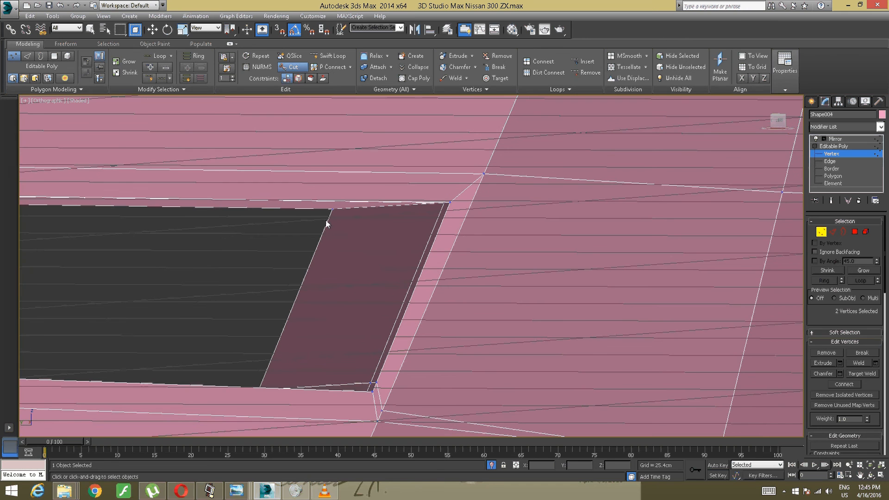
pyautogui.click(329, 215)
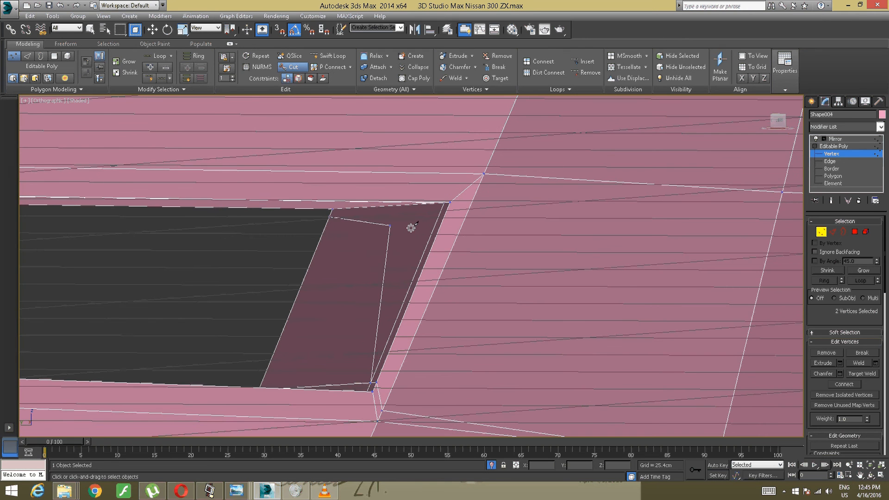
pyautogui.click(448, 212)
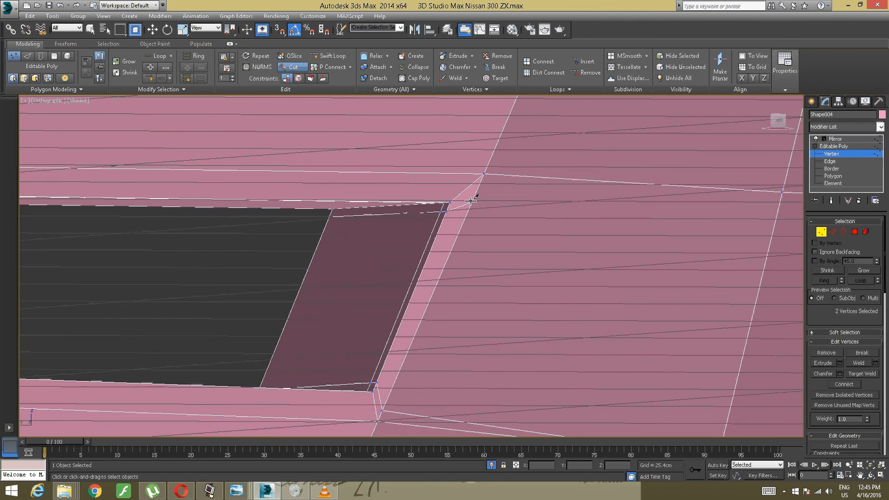
pyautogui.moveTo(473, 198); pyautogui.dragTo(377, 215, button='middle')
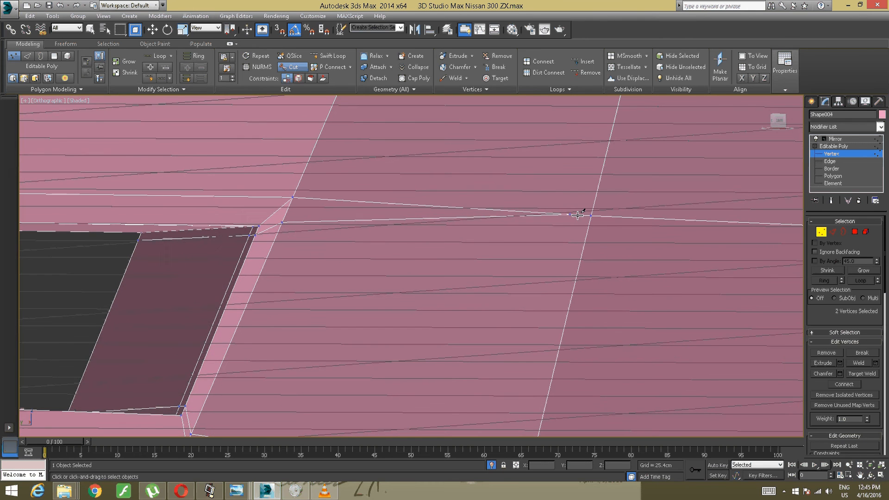
pyautogui.click(589, 216)
pyautogui.rightClick(546, 212)
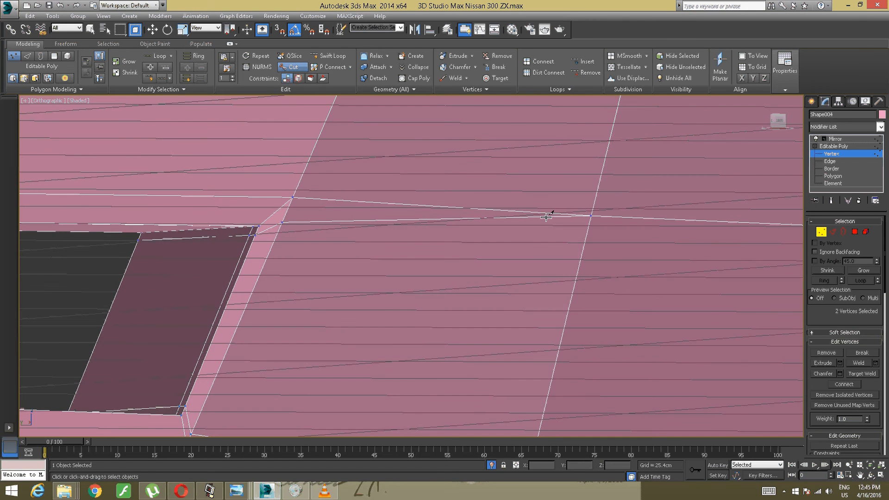
pyautogui.rightClick(545, 221)
# - Cut a supporting edge beside the post, across the horizontal bar's top and down its front to the corner vertex above the upper side vent
pyautogui.scroll(-8, 542, 220)
pyautogui.scroll(5, 504, 236)
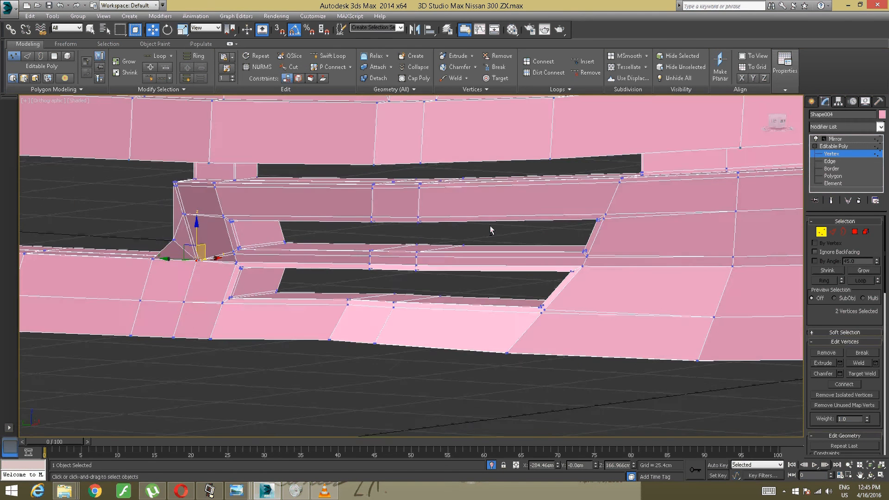
pyautogui.keyDown('alt'); pyautogui.moveTo(429, 225); pyautogui.dragTo(333, 311, button='middle'); pyautogui.keyUp('alt')
pyautogui.scroll(2, 434, 237)
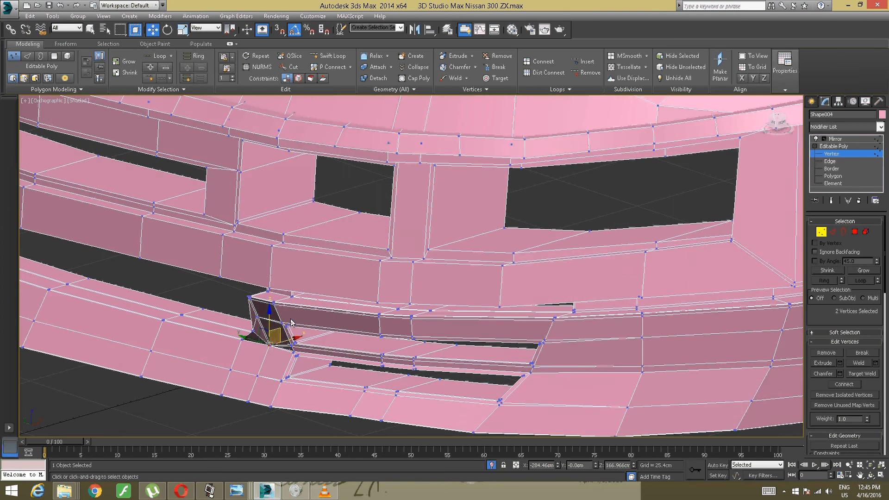
pyautogui.scroll(4, 279, 313)
pyautogui.moveTo(278, 312)
pyautogui.keyDown('alt'); pyautogui.mouseDown(button='middle')
pyautogui.moveTo(290, 299)
pyautogui.moveTo(287, 322)
pyautogui.mouseUp(button='middle'); pyautogui.keyUp('alt')
pyautogui.scroll(3, 290, 307)
pyautogui.keyDown('alt'); pyautogui.moveTo(318, 294); pyautogui.dragTo(331, 279, button='middle'); pyautogui.keyUp('alt')
pyautogui.keyDown('alt'); pyautogui.moveTo(329, 286); pyautogui.dragTo(328, 287, button='middle'); pyautogui.keyUp('alt')
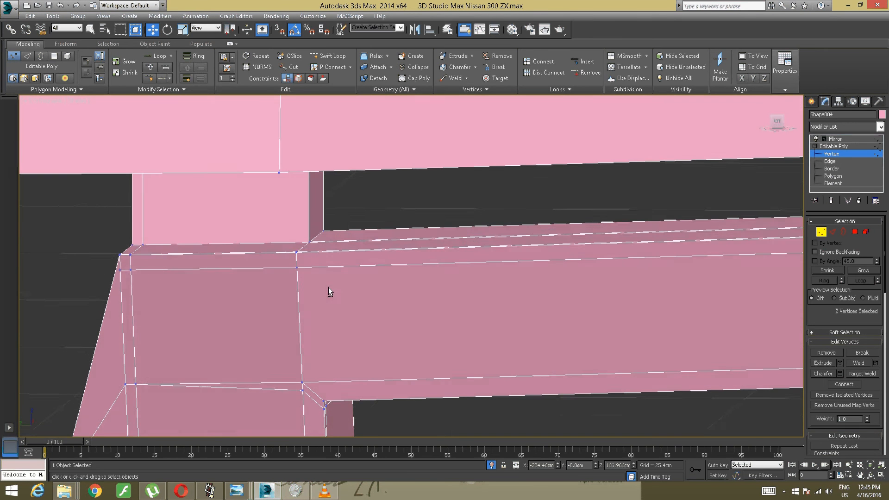
pyautogui.scroll(2, 328, 290)
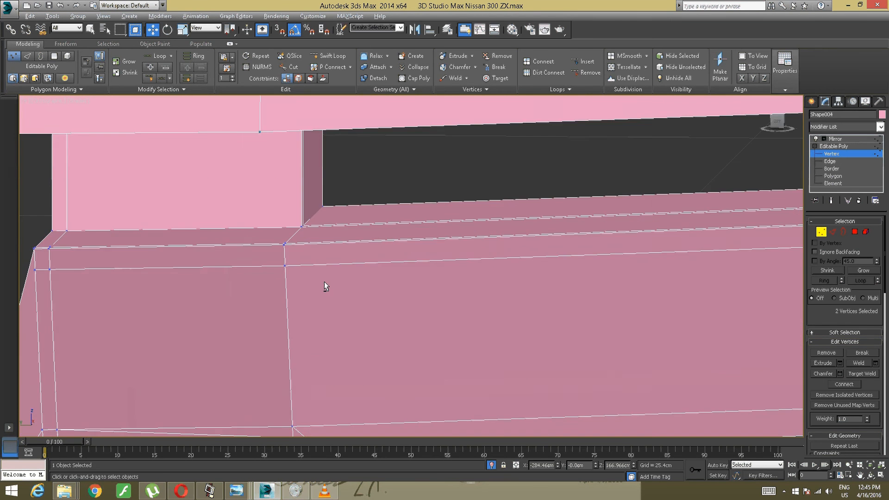
pyautogui.scroll(-2, 325, 290)
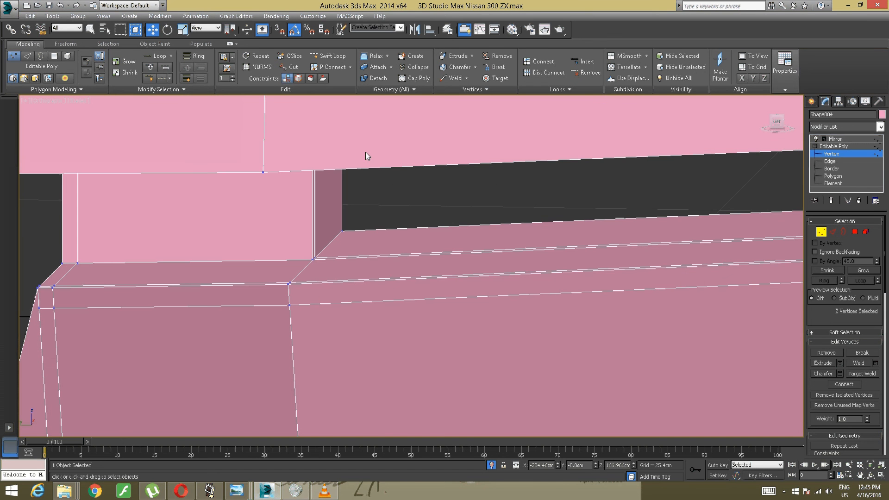
pyautogui.click(291, 67)
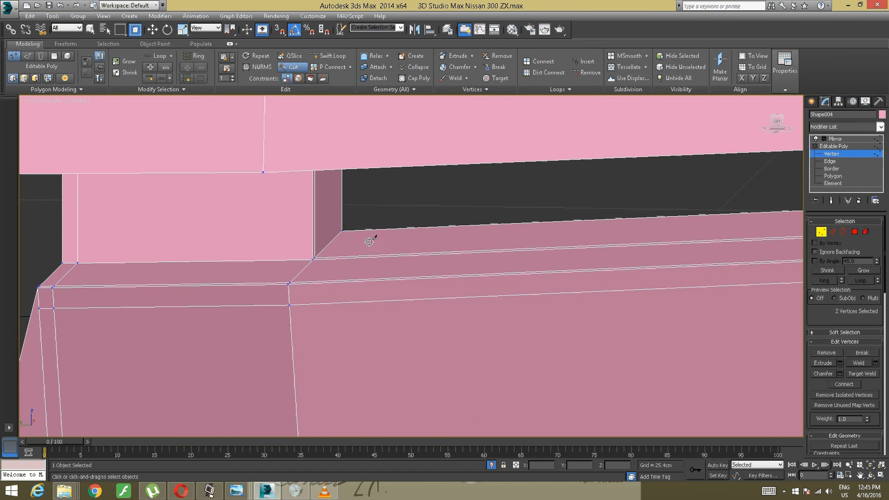
pyautogui.click(326, 257)
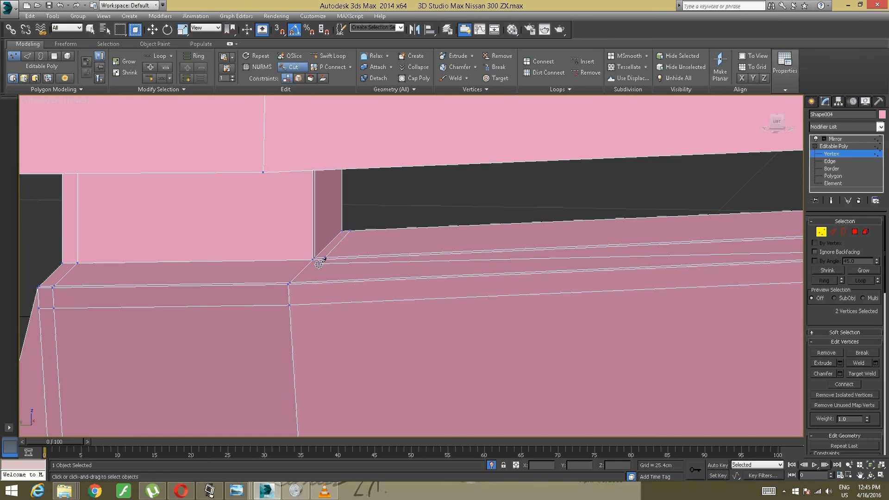
pyautogui.click(303, 284)
pyautogui.keyDown('alt'); pyautogui.moveTo(306, 324); pyautogui.dragTo(316, 262, button='middle'); pyautogui.keyUp('alt')
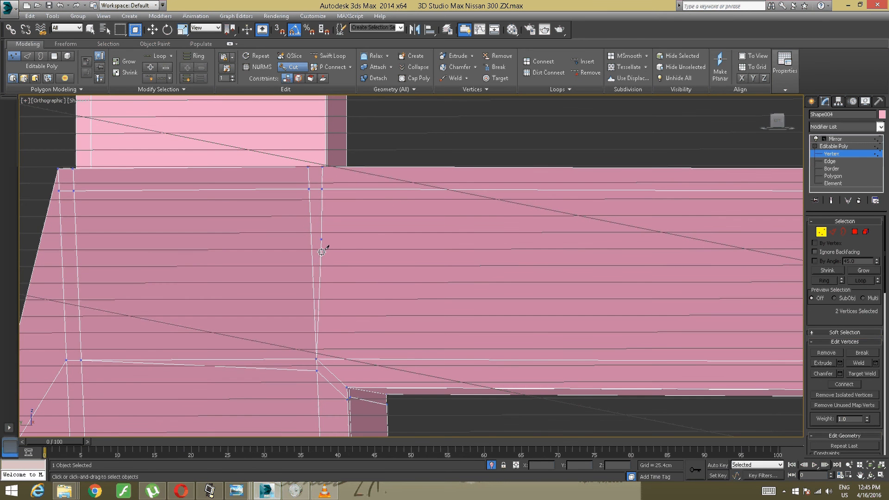
pyautogui.press('w')
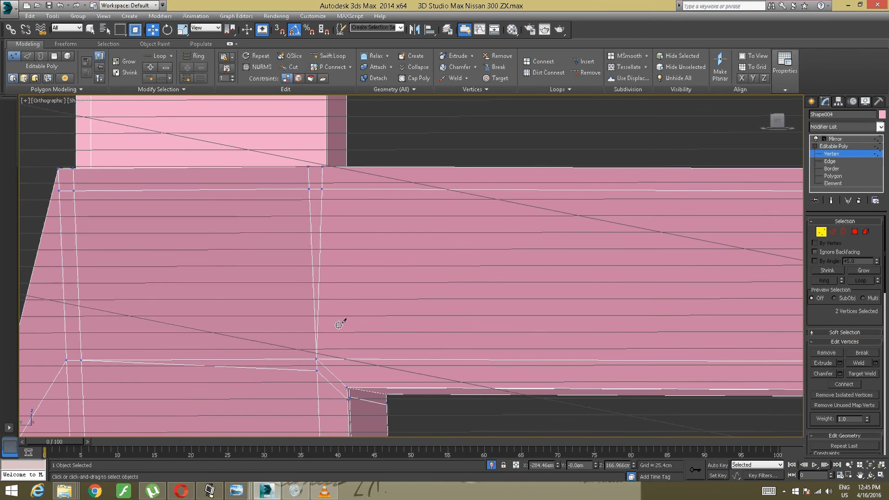
pyautogui.scroll(4, 377, 302)
pyautogui.keyDown('alt'); pyautogui.moveTo(396, 301); pyautogui.dragTo(488, 300, button='middle'); pyautogui.keyUp('alt')
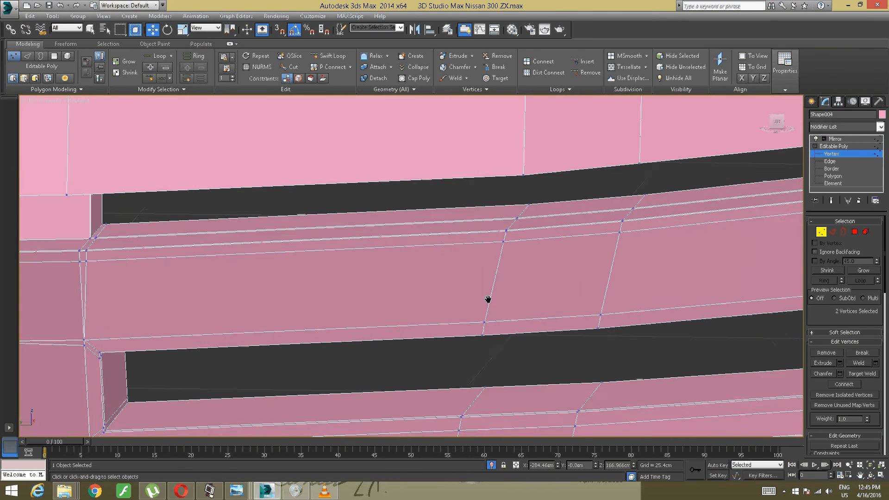
# - Cut a supporting edge beside the horizontal bar's outer end, across its top and down its front to the upper side vent's corner vertex
pyautogui.moveTo(641, 297); pyautogui.dragTo(431, 290, button='middle')
pyautogui.moveTo(576, 291); pyautogui.dragTo(337, 288, button='middle')
pyautogui.moveTo(607, 224); pyautogui.dragTo(450, 247, button='middle')
pyautogui.scroll(4, 421, 284)
pyautogui.moveTo(295, 106); pyautogui.dragTo(287, 123, button='middle')
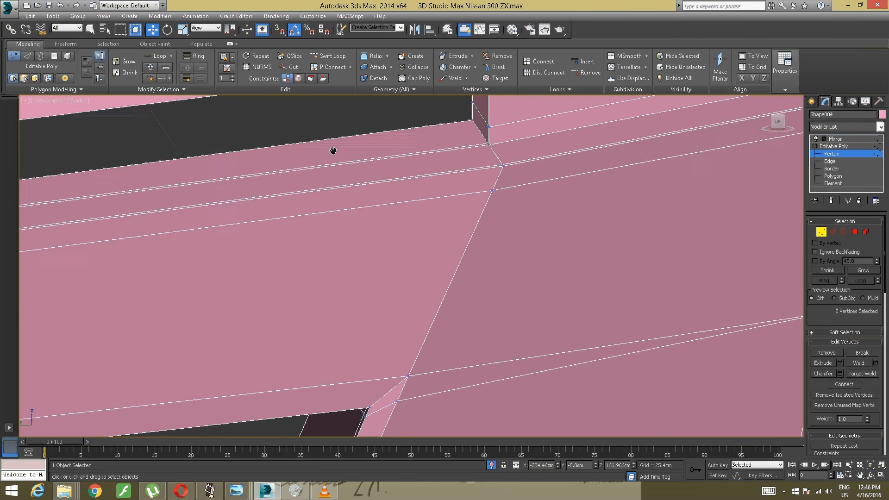
pyautogui.click(291, 66)
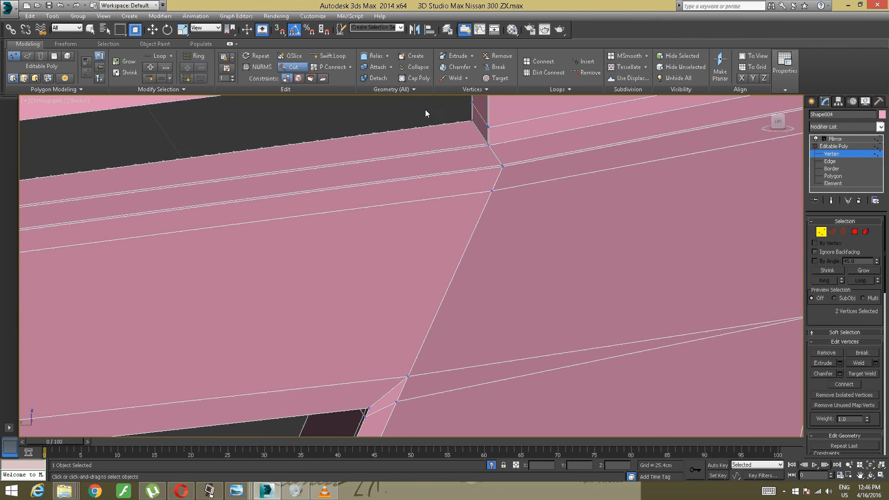
pyautogui.click(462, 122)
pyautogui.click(473, 147)
pyautogui.click(486, 168)
pyautogui.click(474, 192)
pyautogui.click(408, 376)
pyautogui.press('w')
pyautogui.scroll(-5, 428, 271)
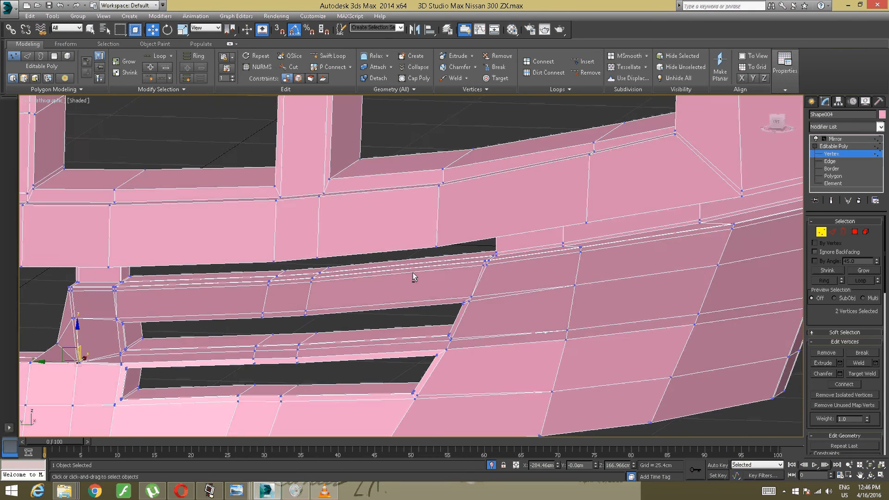
# - Cut a supporting edge across the upper end of the post's inner side face, starting at the existing horizontal supporting loop
pyautogui.scroll(8, 413, 273)
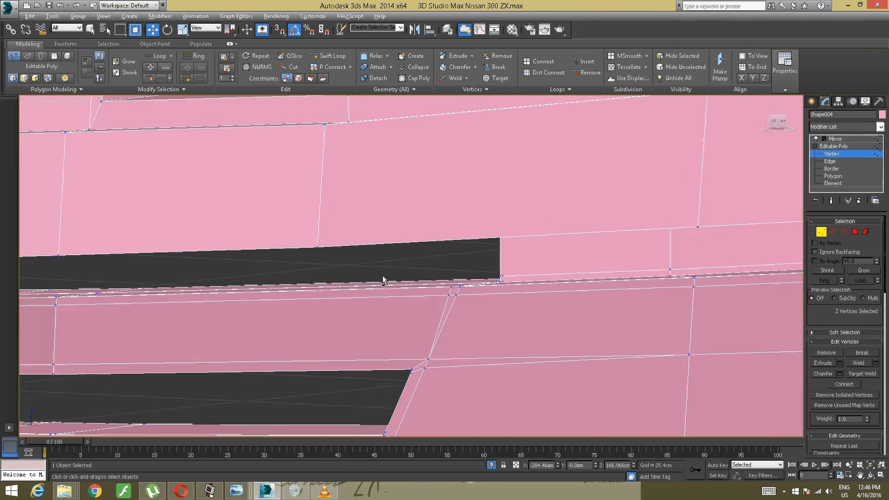
pyautogui.scroll(5, 389, 279)
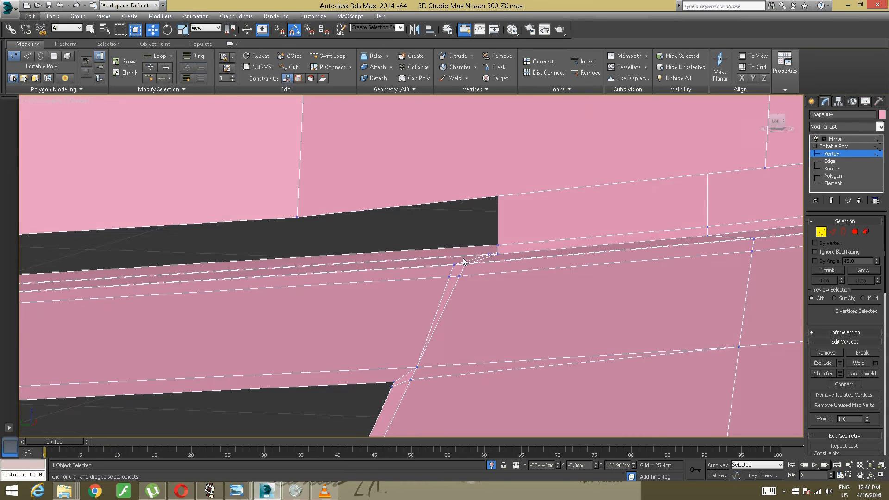
pyautogui.scroll(-6, 464, 261)
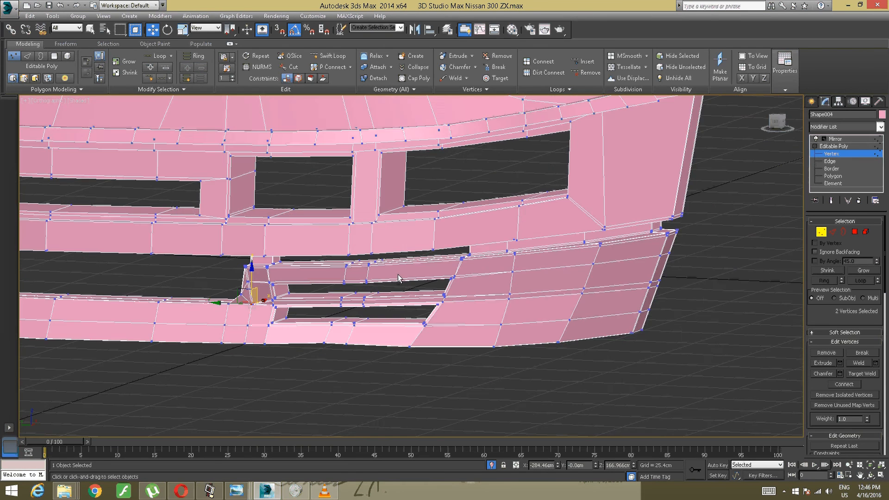
pyautogui.keyDown('alt'); pyautogui.moveTo(306, 286); pyautogui.dragTo(371, 308, button='middle'); pyautogui.keyUp('alt')
pyautogui.scroll(5, 324, 292)
pyautogui.scroll(5, 311, 273)
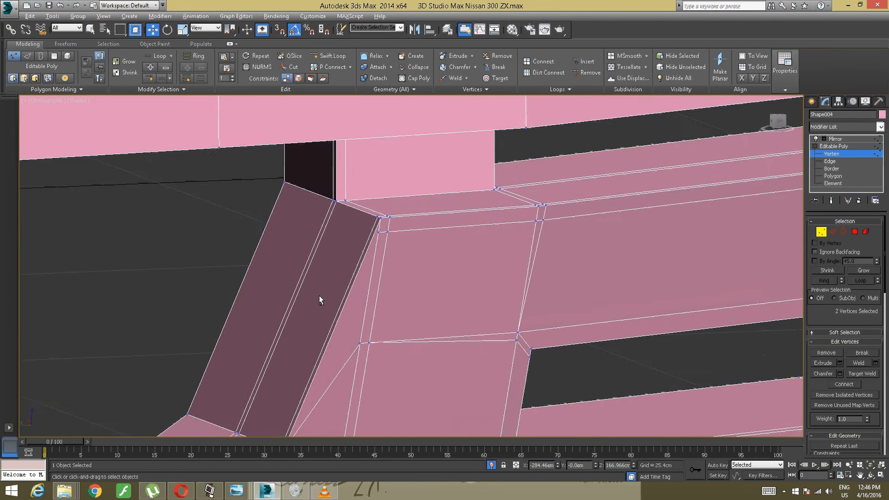
pyautogui.keyDown('alt'); pyautogui.moveTo(318, 295); pyautogui.dragTo(322, 293, button='middle'); pyautogui.keyUp('alt')
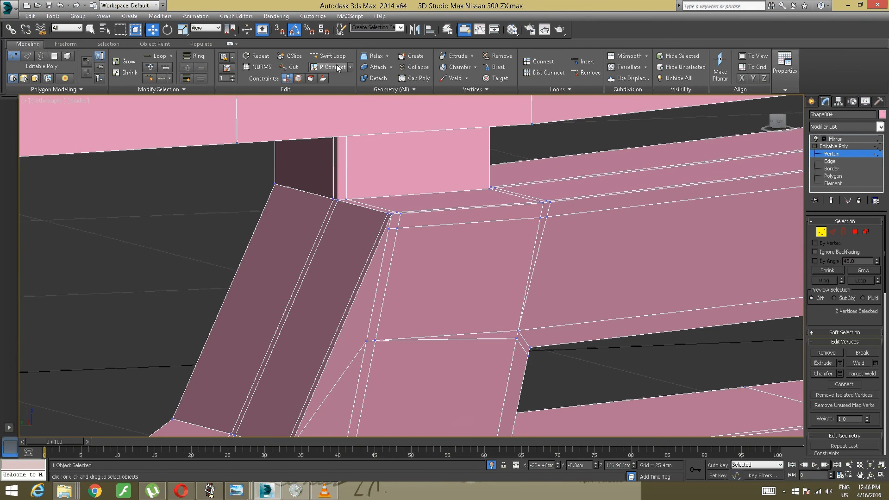
pyautogui.click(290, 67)
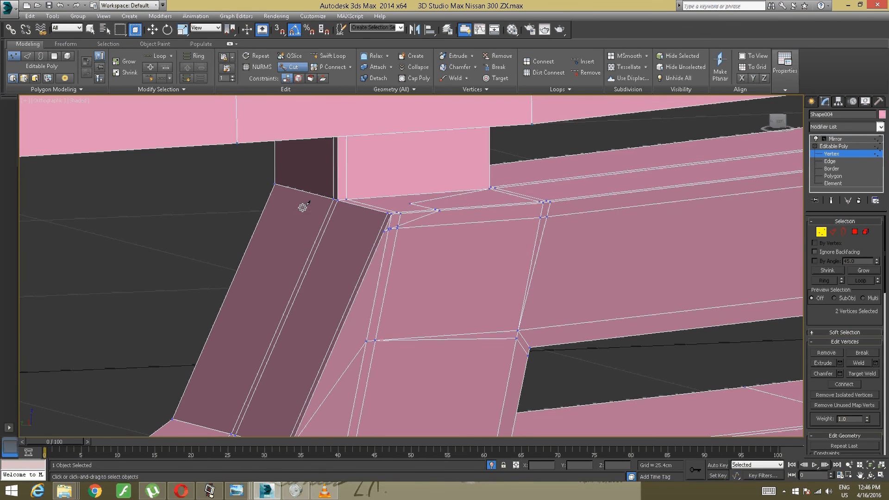
pyautogui.scroll(3, 397, 229)
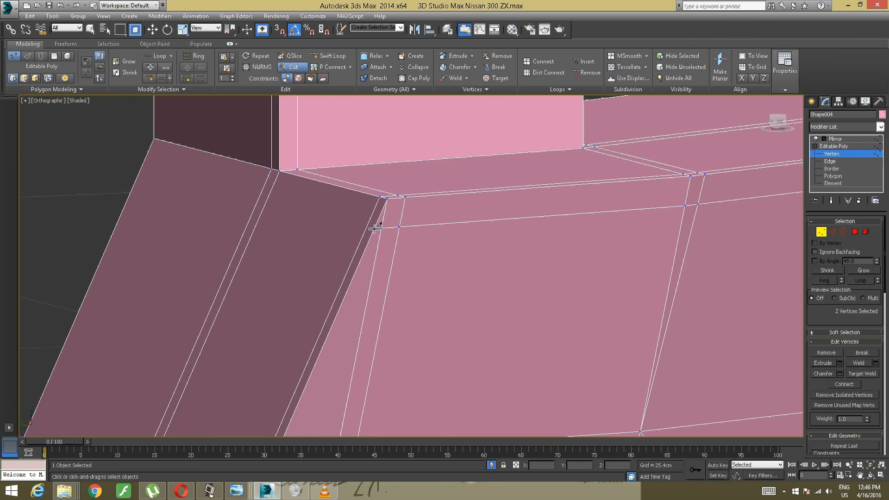
pyautogui.click(374, 228)
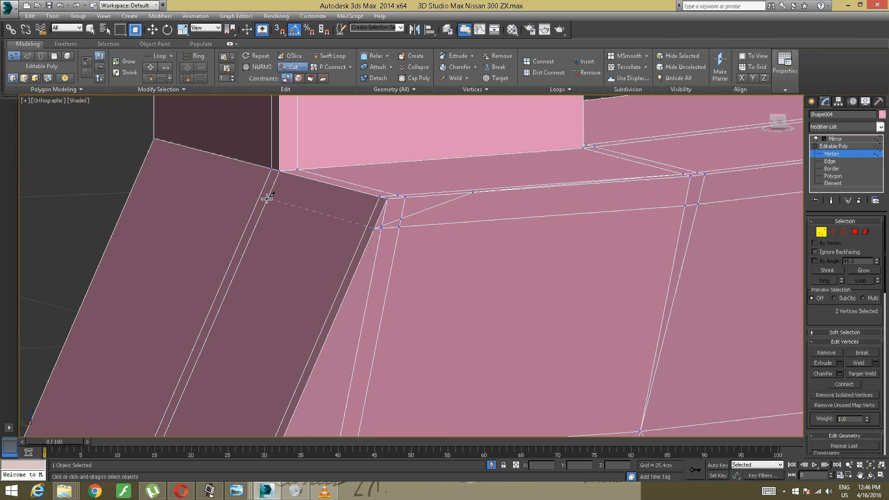
pyautogui.click(146, 158)
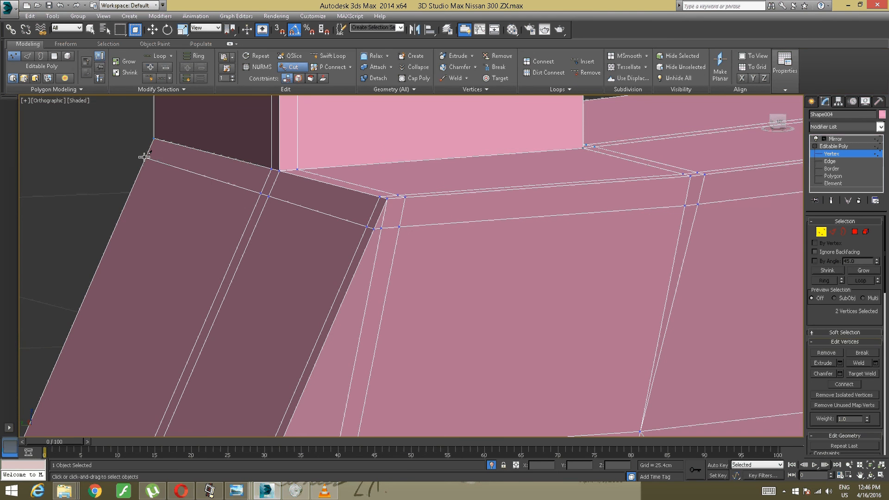
pyautogui.rightClick(167, 155)
pyautogui.rightClick(167, 154)
# - Insert a supporting edge loop around the base of the block on top of the post with SwiftLoop
pyautogui.scroll(-7, 230, 145)
pyautogui.keyDown('alt'); pyautogui.moveTo(229, 145); pyautogui.dragTo(280, 249, button='middle'); pyautogui.keyUp('alt')
pyautogui.scroll(4, 286, 260)
pyautogui.scroll(4, 279, 249)
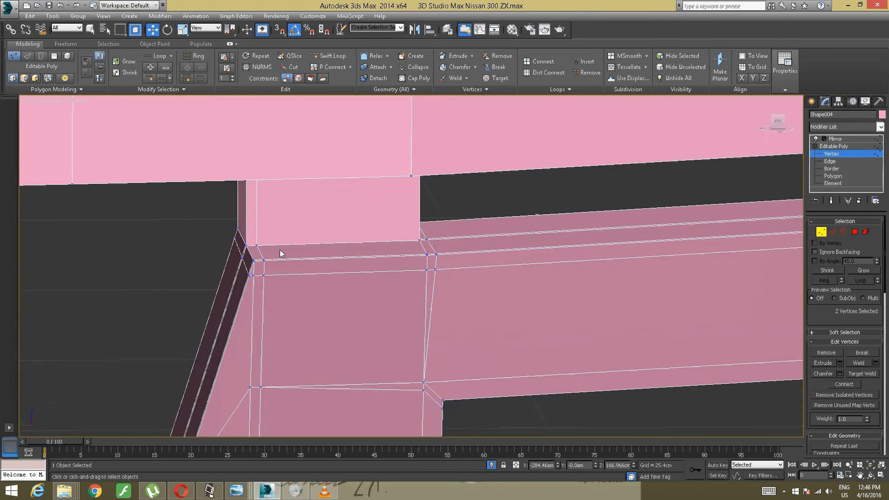
pyautogui.click(331, 56)
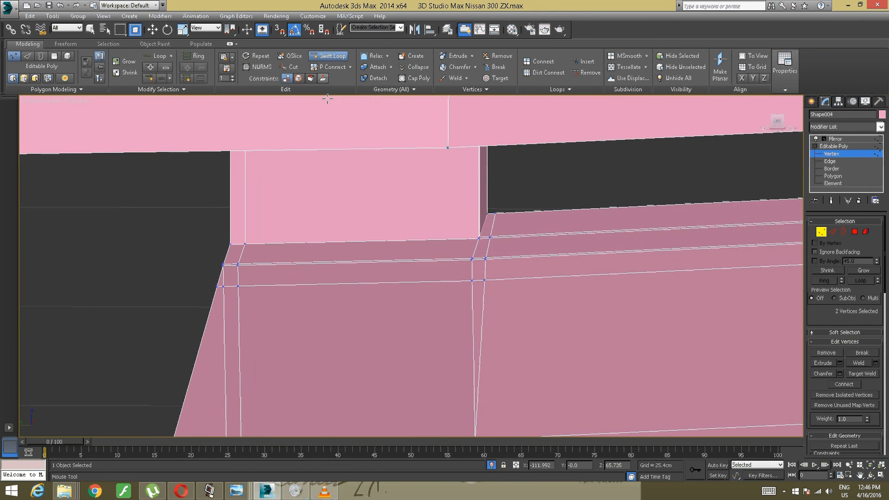
pyautogui.click(234, 230)
pyautogui.keyDown('alt'); pyautogui.moveTo(235, 231); pyautogui.dragTo(210, 215, button='middle'); pyautogui.keyUp('alt')
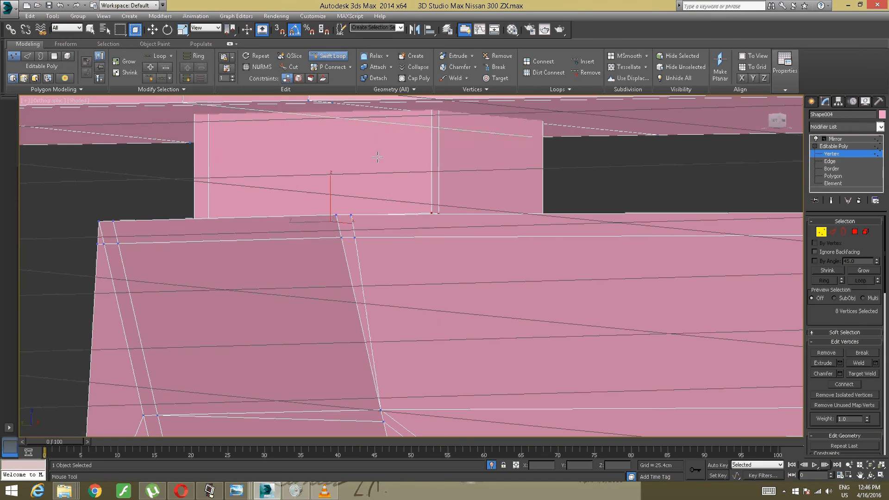
pyautogui.press('w')
# - Isolate the lower bumper element by selecting it, inverting the selection and hiding the other elements
pyautogui.scroll(-5, 392, 155)
pyautogui.moveTo(396, 168); pyautogui.dragTo(317, 235, button='middle')
pyautogui.scroll(-2, 238, 182)
pyautogui.keyDown('alt'); pyautogui.moveTo(317, 235); pyautogui.dragTo(294, 226, button='middle'); pyautogui.keyUp('alt')
pyautogui.click(336, 178)
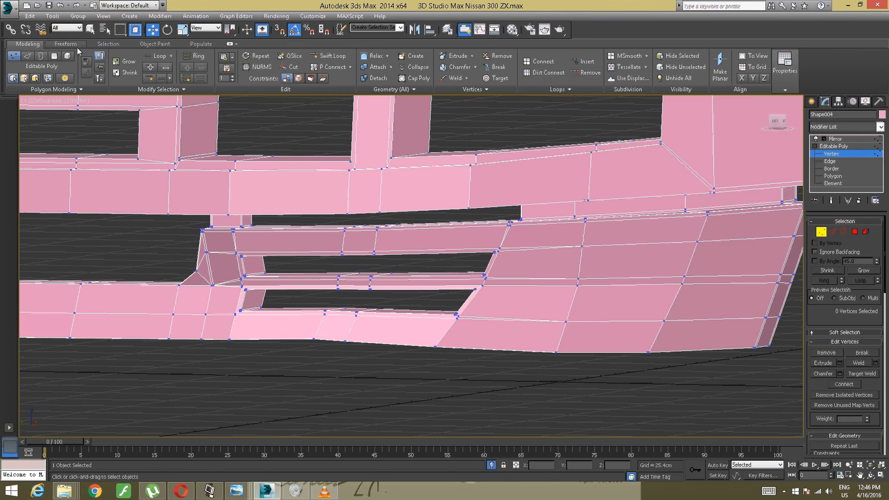
pyautogui.click(65, 55)
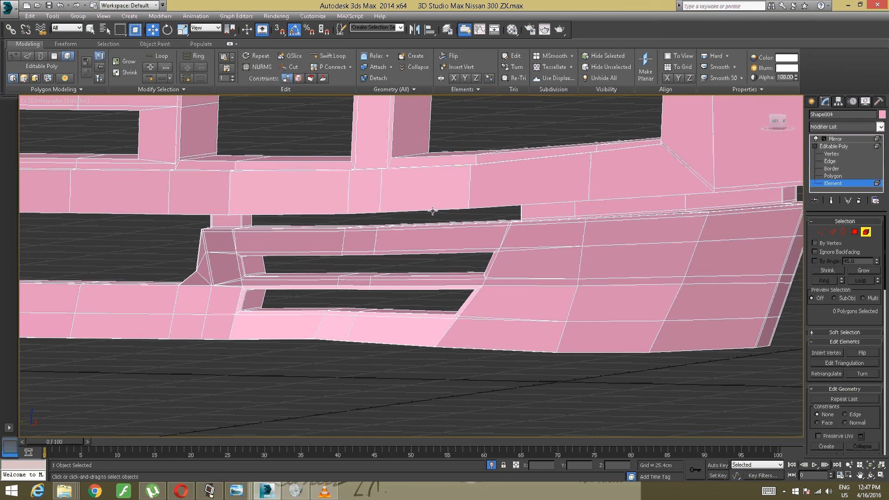
pyautogui.click(497, 230)
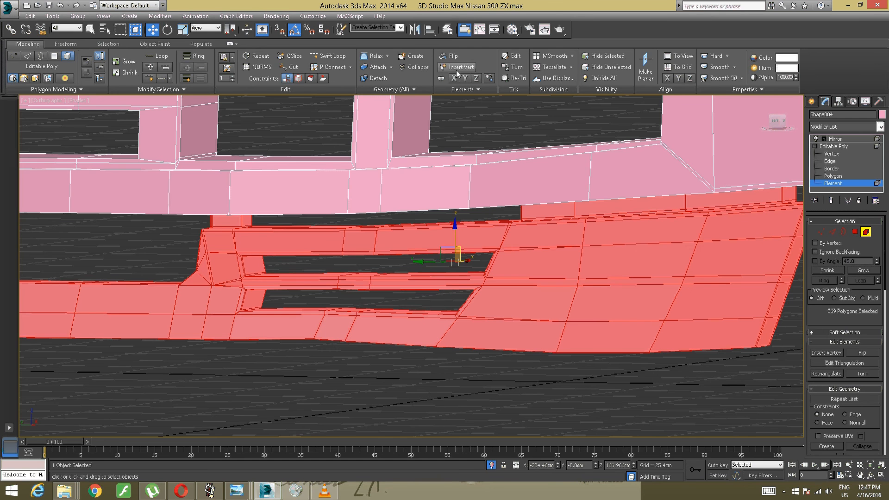
pyautogui.click(30, 16)
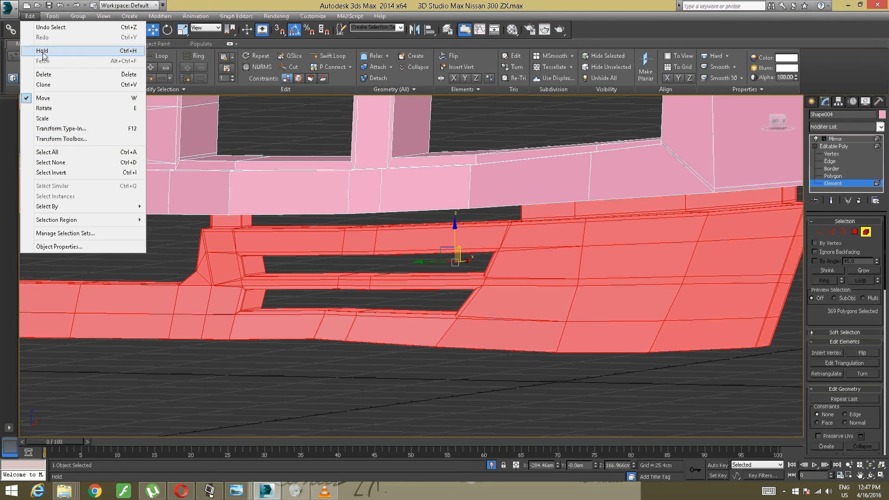
pyautogui.click(51, 173)
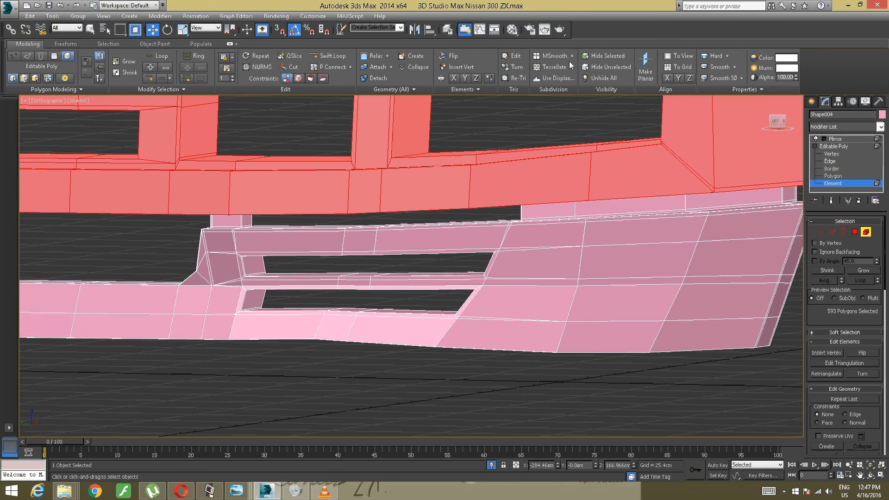
pyautogui.click(602, 56)
pyautogui.scroll(4, 388, 196)
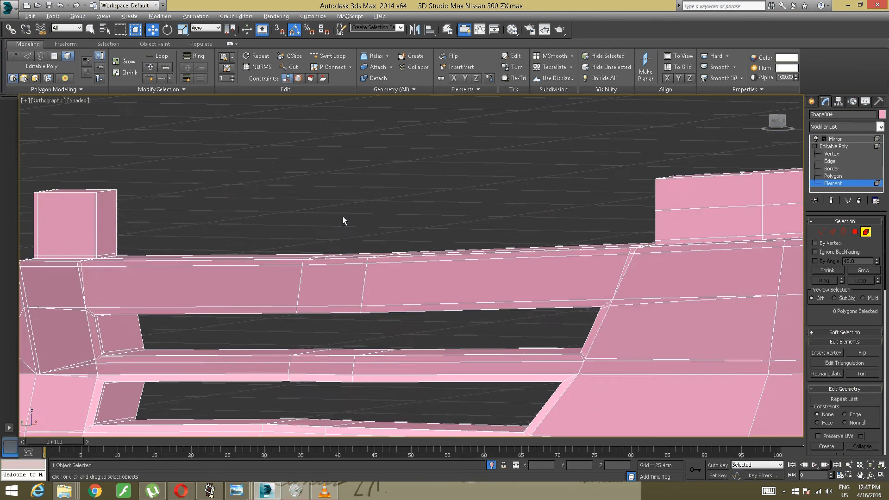
pyautogui.keyDown('alt'); pyautogui.moveTo(343, 216); pyautogui.dragTo(326, 221, button='middle'); pyautogui.keyUp('alt')
pyautogui.moveTo(250, 217); pyautogui.dragTo(527, 246, button='middle')
pyautogui.scroll(6, 403, 266)
pyautogui.moveTo(403, 266); pyautogui.dragTo(422, 237, button='middle')
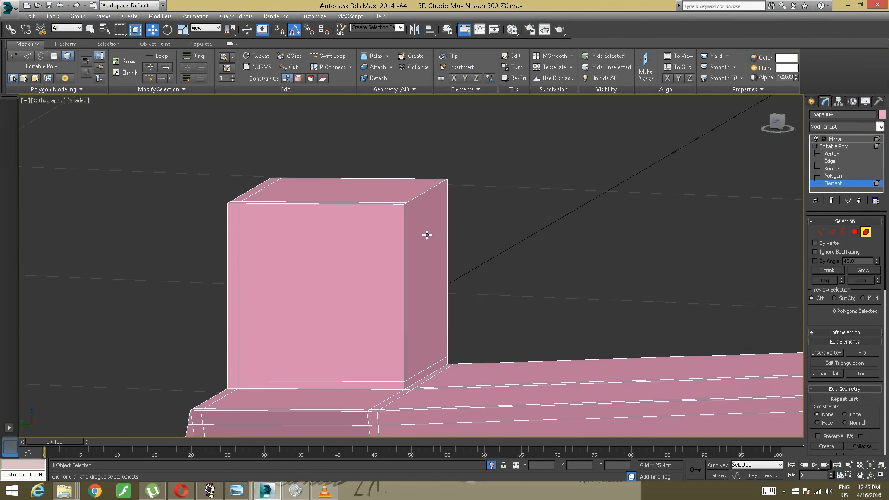
pyautogui.click(335, 59)
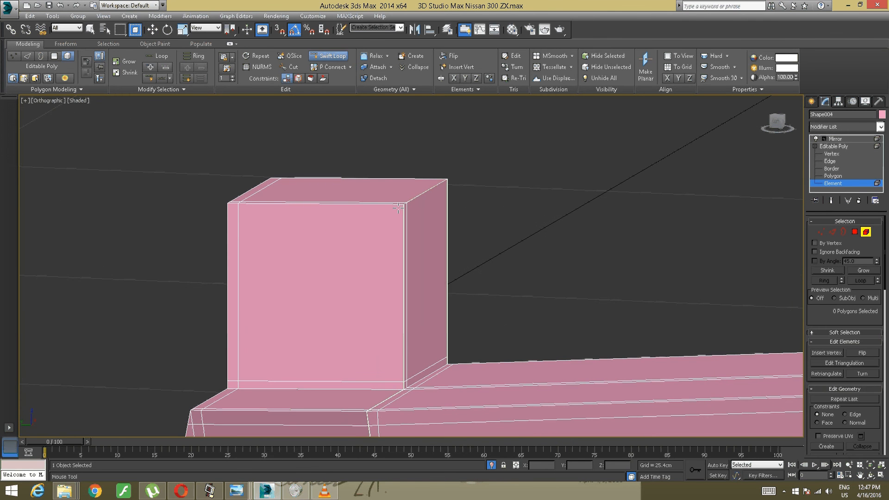
pyautogui.keyDown('alt'); pyautogui.moveTo(417, 225); pyautogui.dragTo(377, 225, button='middle'); pyautogui.keyUp('alt')
pyautogui.moveTo(378, 225); pyautogui.dragTo(743, 205, button='middle')
pyautogui.scroll(-6, 564, 241)
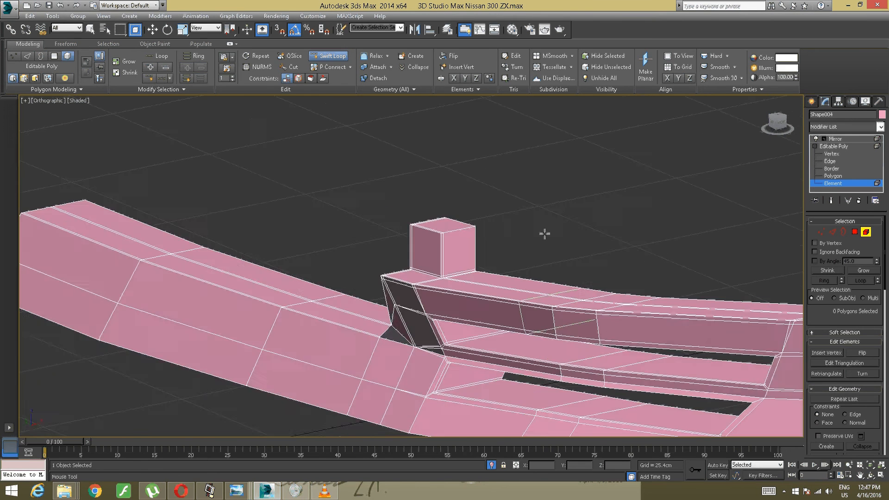
pyautogui.keyDown('alt'); pyautogui.moveTo(544, 235); pyautogui.dragTo(433, 211, button='middle'); pyautogui.keyUp('alt')
pyautogui.moveTo(433, 211); pyautogui.dragTo(431, 273, button='middle')
pyautogui.scroll(10, 442, 312)
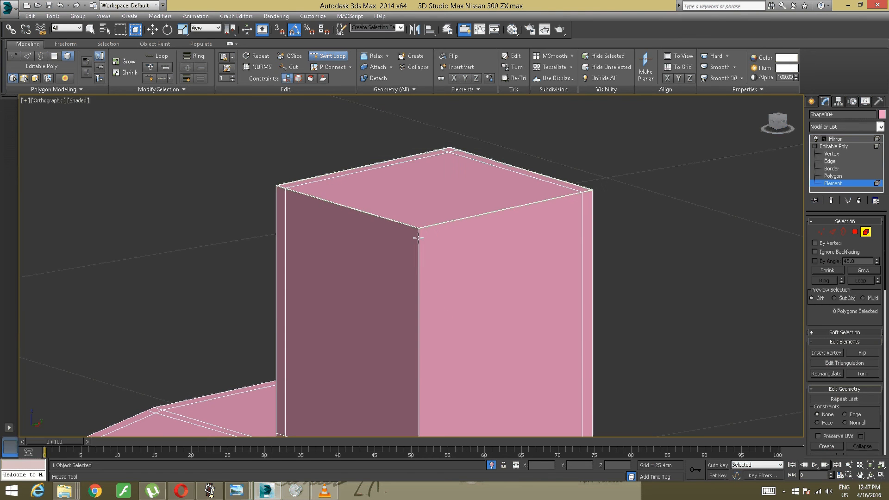
pyautogui.rightClick(432, 269)
# - Select the four polygons that form the rear face of the block on top of the post
pyautogui.keyDown('alt'); pyautogui.moveTo(439, 263); pyautogui.dragTo(445, 250, button='middle'); pyautogui.keyUp('alt')
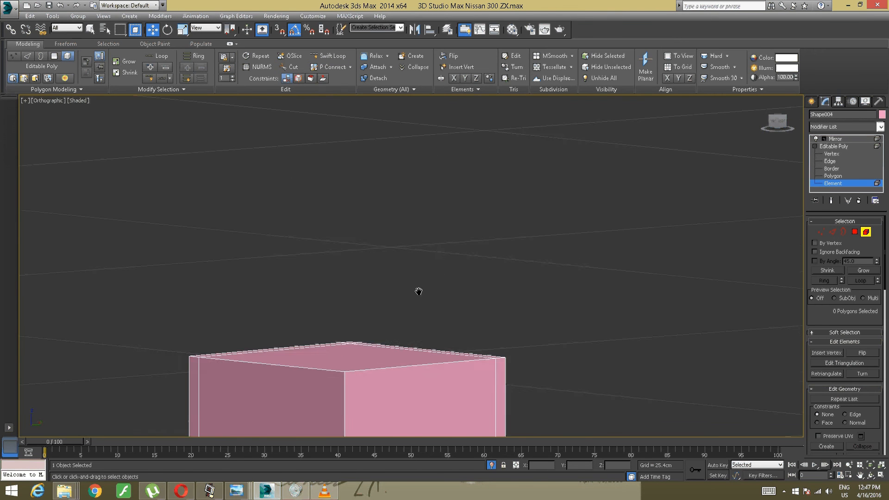
pyautogui.moveTo(419, 292); pyautogui.dragTo(453, 128, button='middle')
pyautogui.moveTo(437, 221); pyautogui.dragTo(452, 108, button='middle')
pyautogui.keyDown('alt'); pyautogui.moveTo(405, 168); pyautogui.dragTo(308, 226, button='middle'); pyautogui.keyUp('alt')
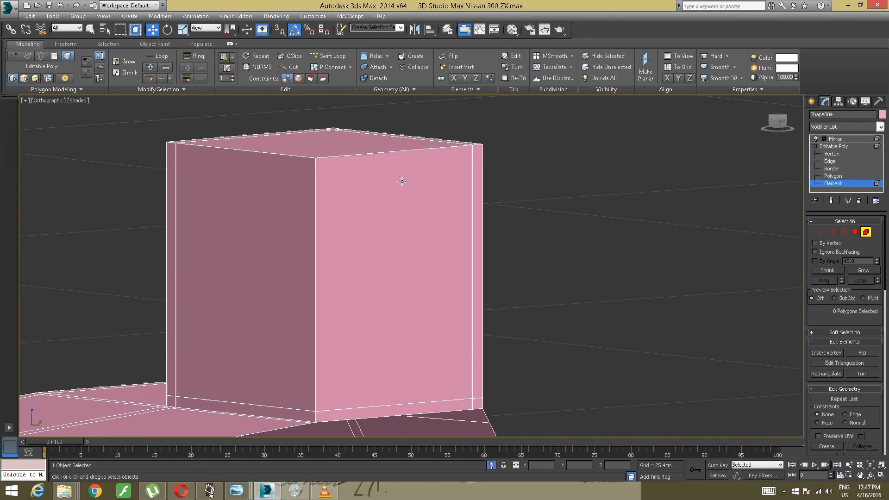
pyautogui.click(854, 231)
pyautogui.click(435, 332)
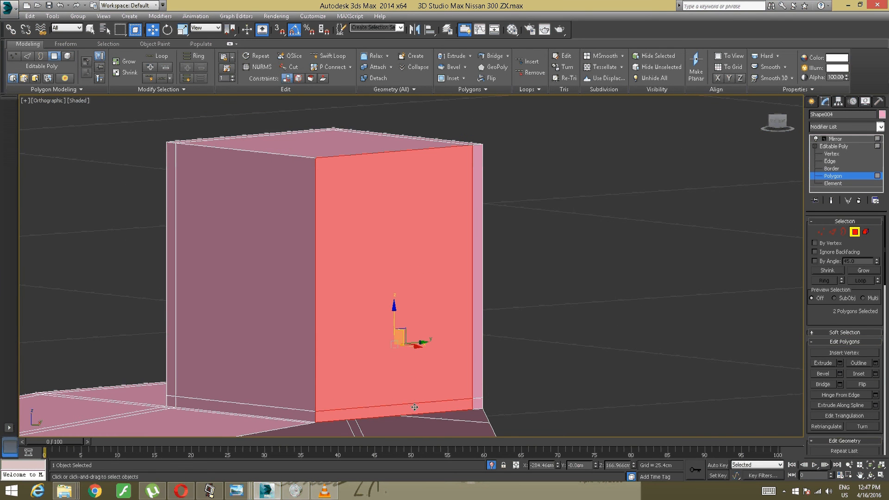
pyautogui.keyDown('ctrl'); pyautogui.click(477, 384); pyautogui.keyUp('ctrl')
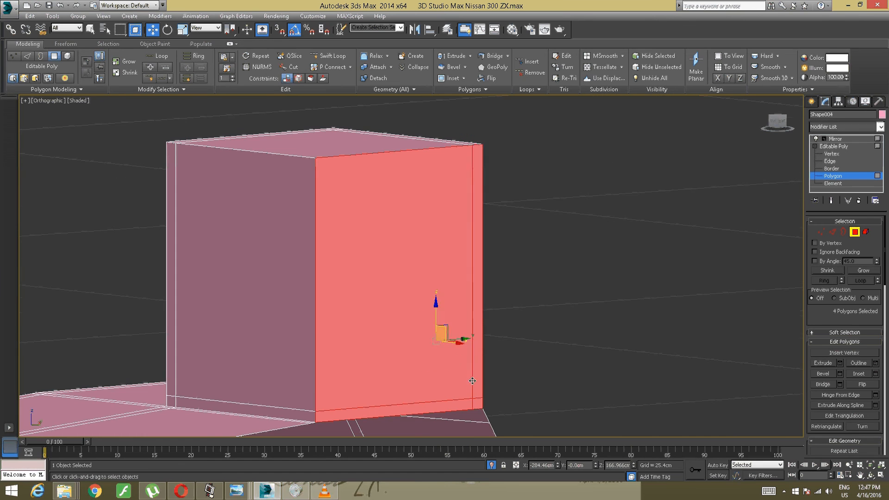
pyautogui.scroll(-6, 458, 359)
pyautogui.keyDown('alt'); pyautogui.moveTo(434, 356); pyautogui.dragTo(375, 353, button='middle'); pyautogui.keyUp('alt')
pyautogui.moveTo(55, 338); pyautogui.dragTo(385, 266, button='middle')
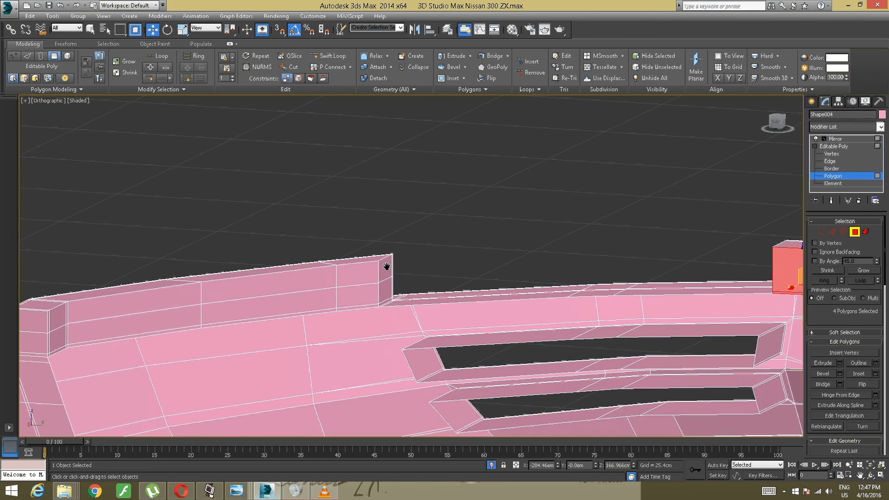
pyautogui.moveTo(183, 301); pyautogui.dragTo(379, 278, button='middle')
pyautogui.click(396, 281)
# - Delete the nine polygons of the angled rear face at the outer end of the raised strip on the bumper's upper edge
pyautogui.moveTo(272, 276); pyautogui.dragTo(391, 303, button='middle')
pyautogui.scroll(4, 391, 303)
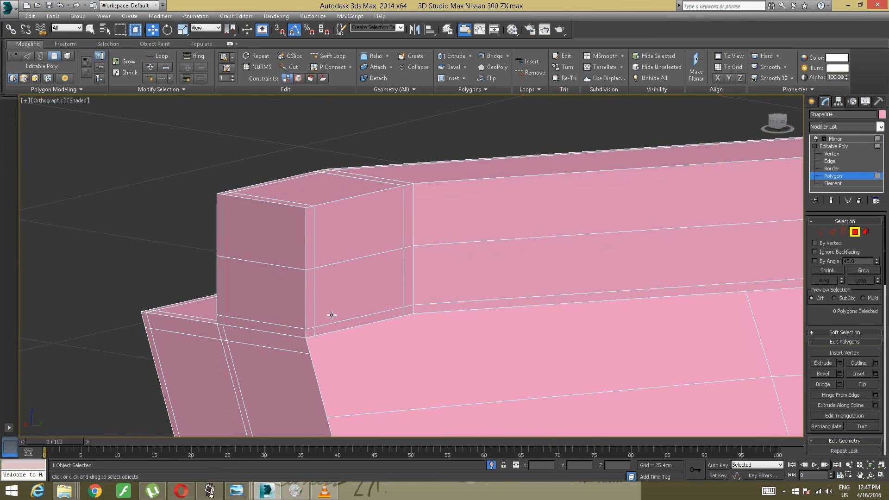
pyautogui.click(309, 329)
pyautogui.keyDown('ctrl'); pyautogui.click(322, 332); pyautogui.keyUp('ctrl')
pyautogui.keyDown('ctrl'); pyautogui.click(325, 305); pyautogui.keyUp('ctrl')
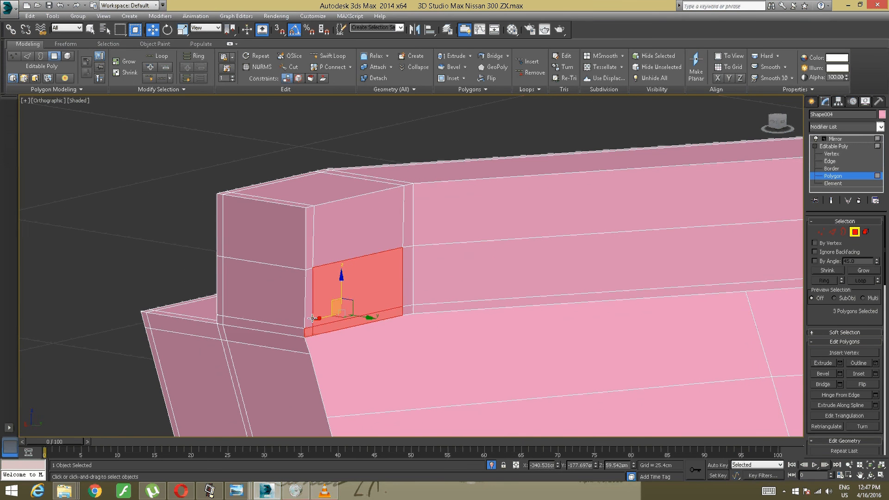
pyautogui.keyDown('ctrl'); pyautogui.click(310, 288); pyautogui.keyUp('ctrl')
pyautogui.keyDown('ctrl'); pyautogui.click(309, 241); pyautogui.keyUp('ctrl')
pyautogui.keyDown('ctrl'); pyautogui.click(394, 234); pyautogui.keyUp('ctrl')
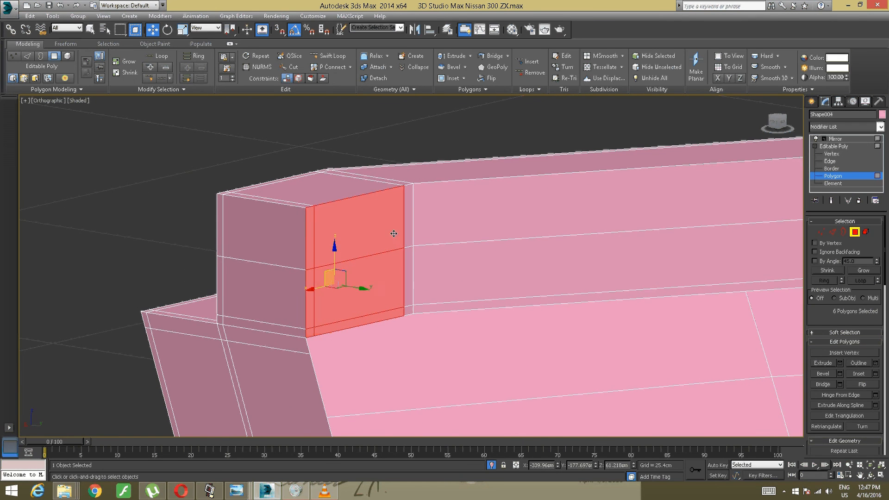
pyautogui.keyDown('ctrl'); pyautogui.click(408, 222); pyautogui.keyUp('ctrl')
pyautogui.keyDown('ctrl'); pyautogui.click(407, 267); pyautogui.keyUp('ctrl')
pyautogui.keyDown('ctrl'); pyautogui.click(409, 310); pyautogui.keyUp('ctrl')
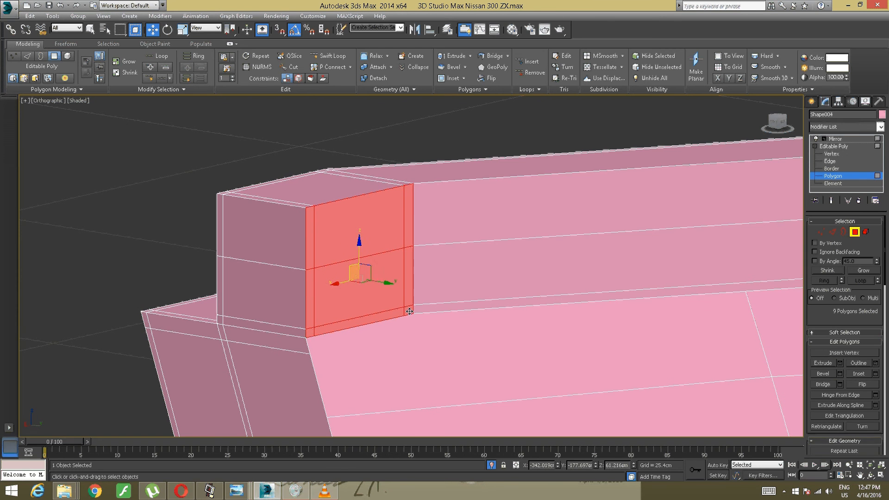
pyautogui.press('Delete')
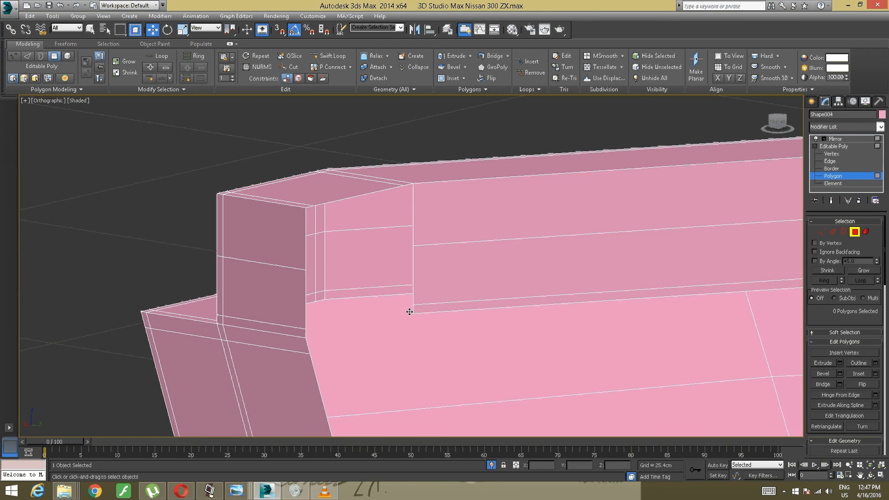
# - Delete the nine polygons that form the long rear face of the raised strip on the bumper's upper edge
pyautogui.click(440, 306)
pyautogui.keyDown('ctrl'); pyautogui.click(446, 264); pyautogui.keyUp('ctrl')
pyautogui.keyDown('ctrl'); pyautogui.click(478, 235); pyautogui.keyUp('ctrl')
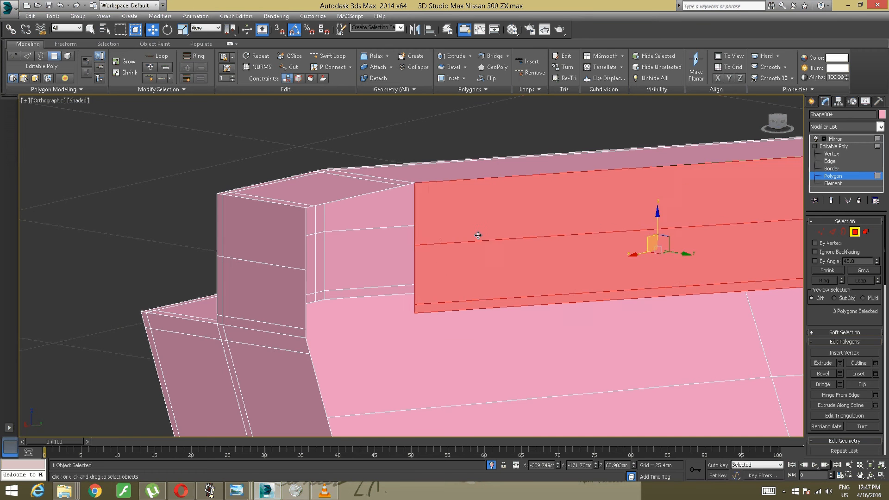
pyautogui.moveTo(524, 225); pyautogui.dragTo(421, 280, button='middle')
pyautogui.keyDown('ctrl'); pyautogui.click(421, 280); pyautogui.keyUp('ctrl')
pyautogui.keyDown('ctrl'); pyautogui.click(423, 226); pyautogui.keyUp('ctrl')
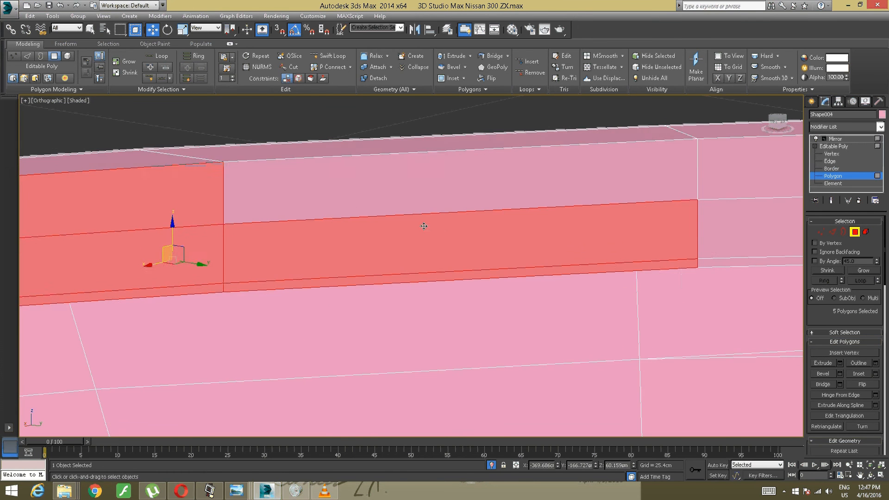
pyautogui.keyDown('ctrl'); pyautogui.click(437, 200); pyautogui.keyUp('ctrl')
pyautogui.moveTo(437, 200); pyautogui.dragTo(139, 215, button='middle')
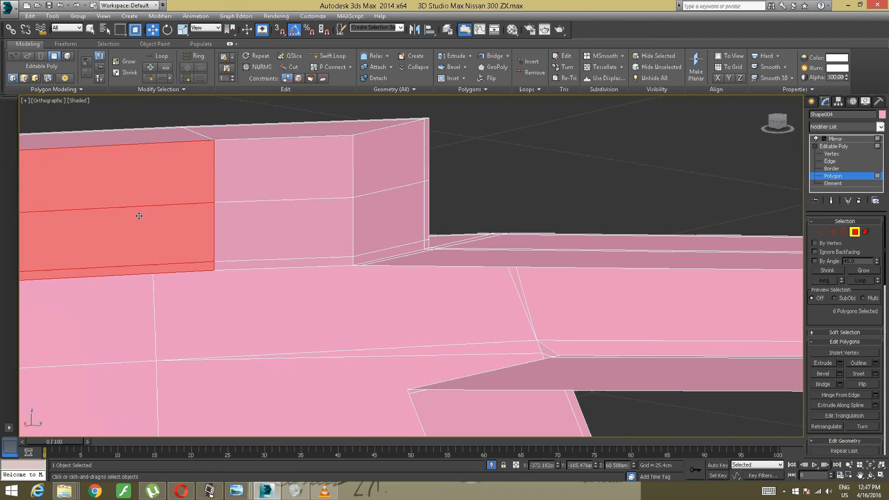
pyautogui.keyDown('ctrl'); pyautogui.click(275, 249); pyautogui.keyUp('ctrl')
pyautogui.keyDown('ctrl'); pyautogui.click(277, 262); pyautogui.keyUp('ctrl')
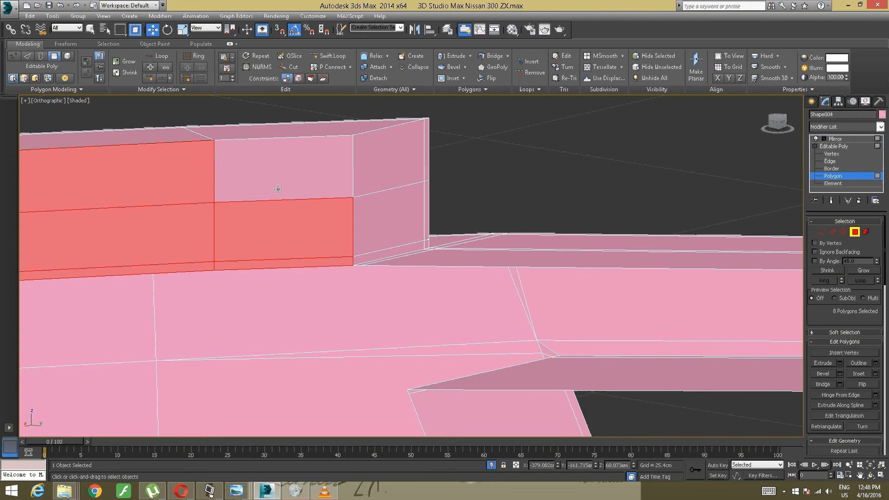
pyautogui.press('Delete')
# - Insert a supporting edge loop near the top edge of the block on top of the post with SwiftLoop
pyautogui.keyDown('alt'); pyautogui.moveTo(278, 180); pyautogui.dragTo(350, 261, button='middle'); pyautogui.keyUp('alt')
pyautogui.keyDown('alt'); pyautogui.moveTo(484, 214); pyautogui.dragTo(343, 253, button='middle'); pyautogui.keyUp('alt')
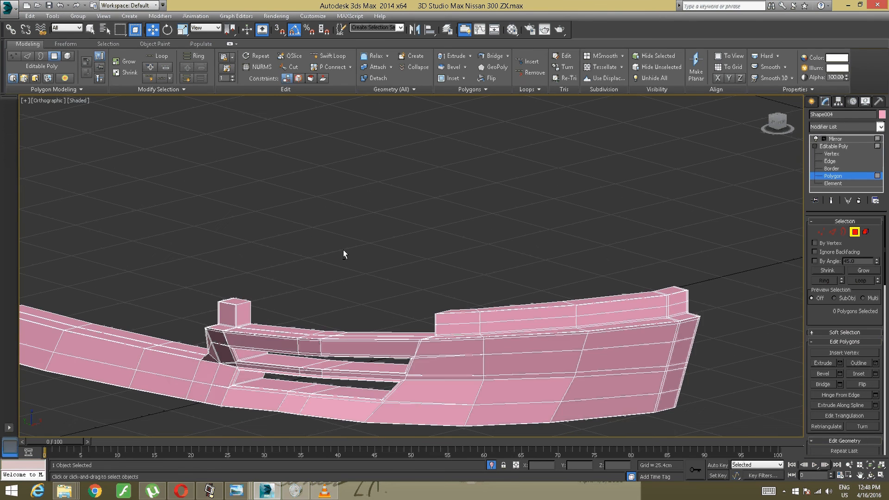
pyautogui.scroll(3, 265, 276)
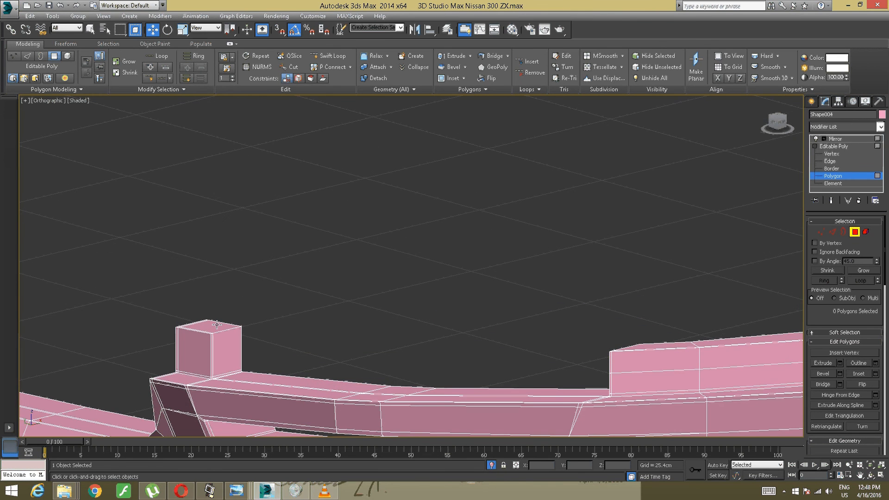
pyautogui.keyDown('alt'); pyautogui.moveTo(212, 320); pyautogui.dragTo(290, 231, button='middle'); pyautogui.keyUp('alt')
pyautogui.scroll(3, 325, 287)
pyautogui.click(328, 55)
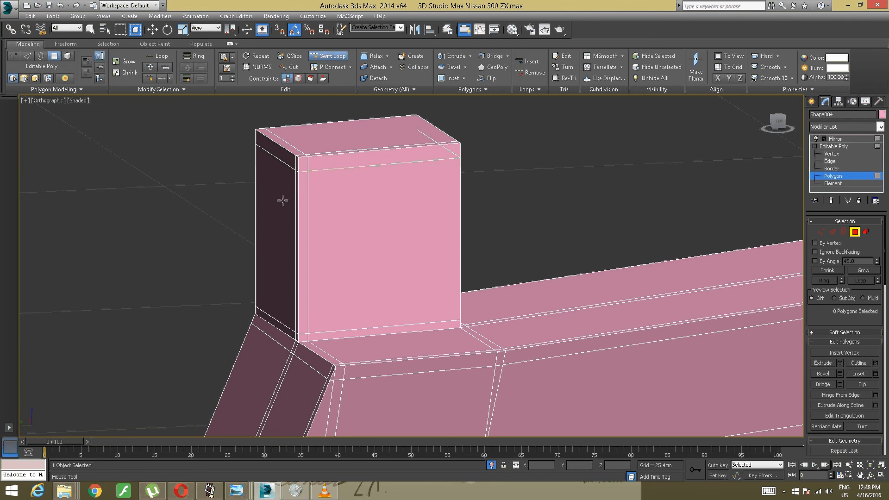
pyautogui.scroll(-5, 359, 195)
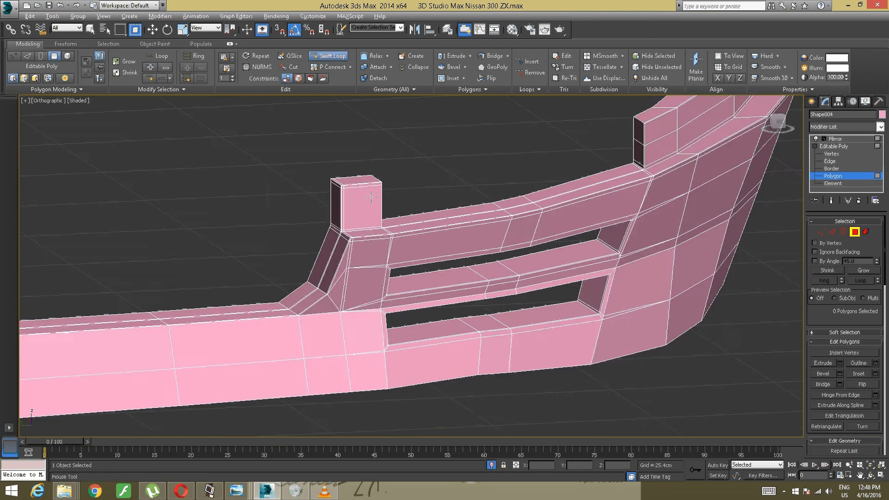
pyautogui.keyDown('alt'); pyautogui.moveTo(371, 196); pyautogui.dragTo(415, 192, button='middle'); pyautogui.keyUp('alt')
pyautogui.rightClick(336, 187)
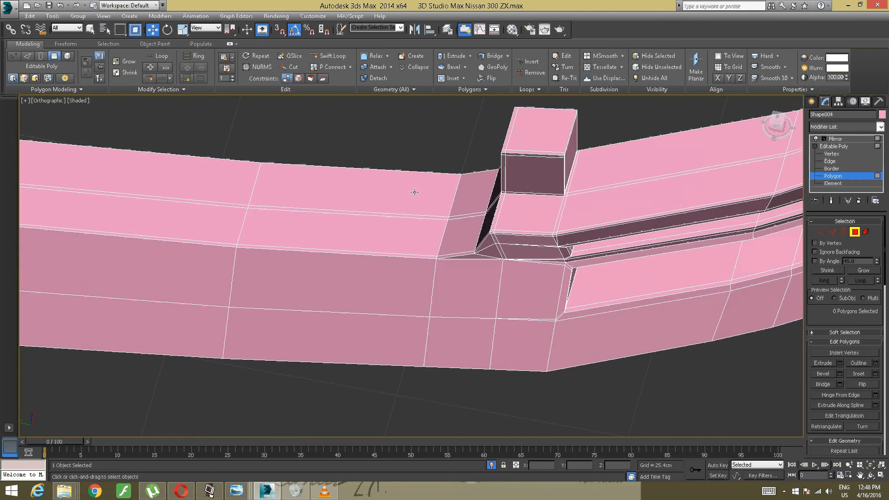
# - Insert a supporting edge loop along the bottom edge of the lower bumper with SwiftLoop
pyautogui.scroll(2, 432, 189)
pyautogui.scroll(-4, 456, 215)
pyautogui.keyDown('alt'); pyautogui.moveTo(458, 234); pyautogui.dragTo(224, 200, button='middle'); pyautogui.keyUp('alt')
pyautogui.scroll(-2, 475, 228)
pyautogui.scroll(2, 344, 196)
pyautogui.moveTo(345, 195); pyautogui.dragTo(577, 309, button='middle')
pyautogui.click(330, 56)
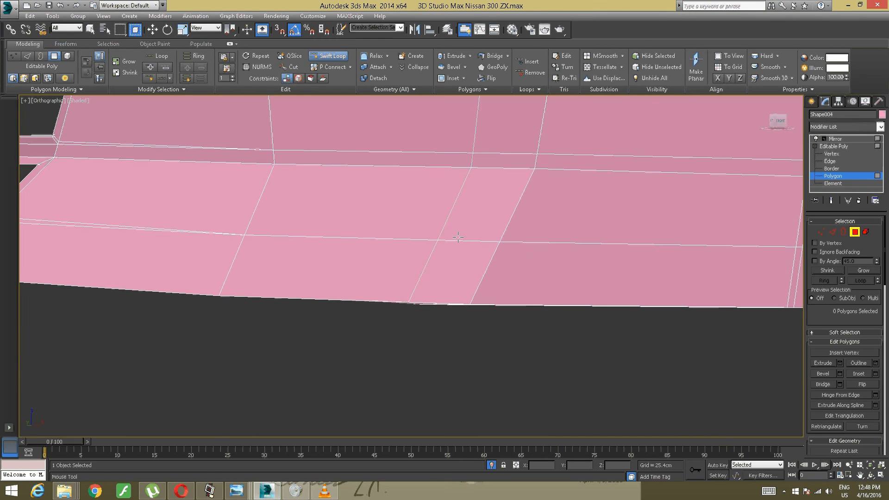
pyautogui.click(553, 209)
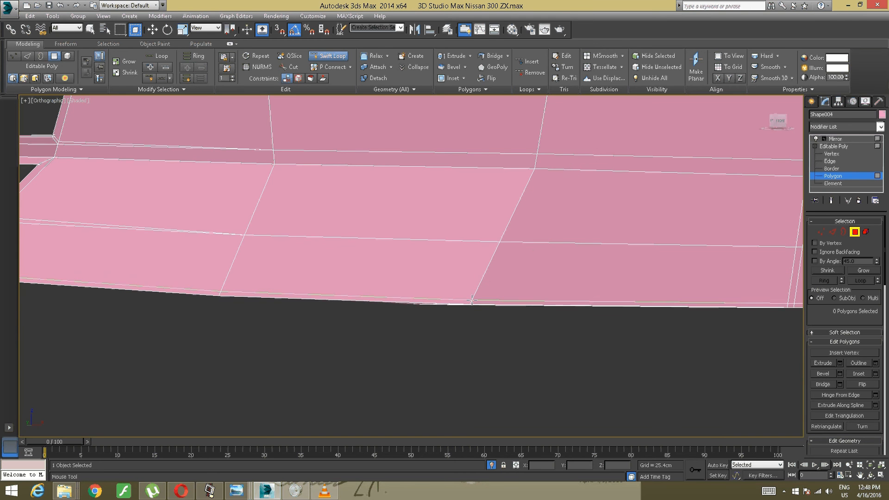
pyautogui.scroll(-4, 381, 261)
pyautogui.scroll(4, 380, 260)
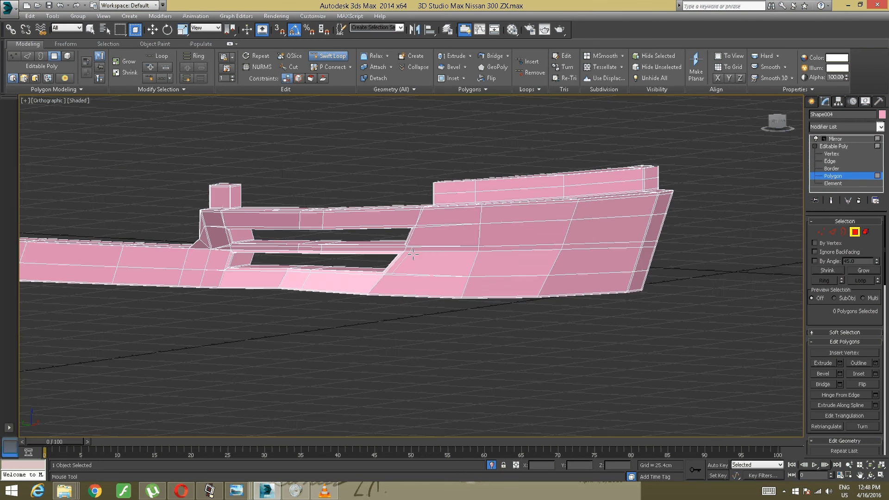
pyautogui.keyDown('alt'); pyautogui.moveTo(400, 259); pyautogui.dragTo(354, 257, button='middle'); pyautogui.keyUp('alt')
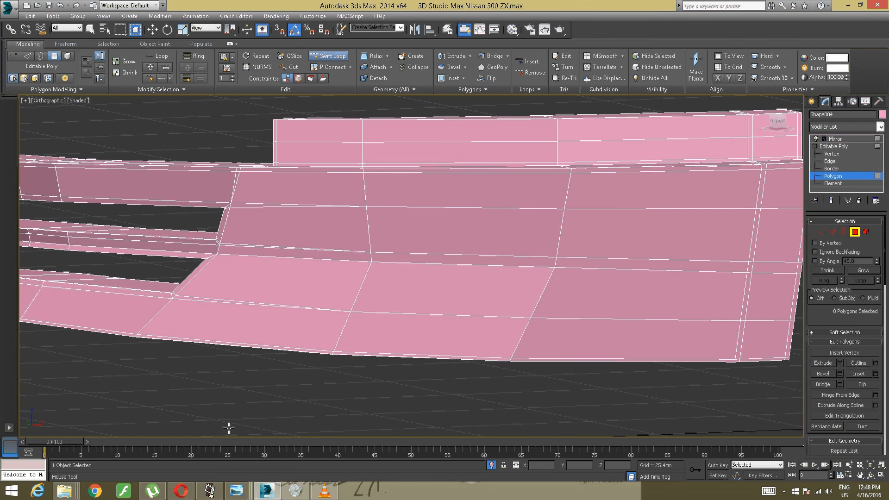
# - Switch to the reference photo Nissan-300ZX-Turbo-1.jpg, examine the front bumper and its vents, and return to 3ds Max
pyautogui.moveTo(237, 491)
pyautogui.click(338, 441)
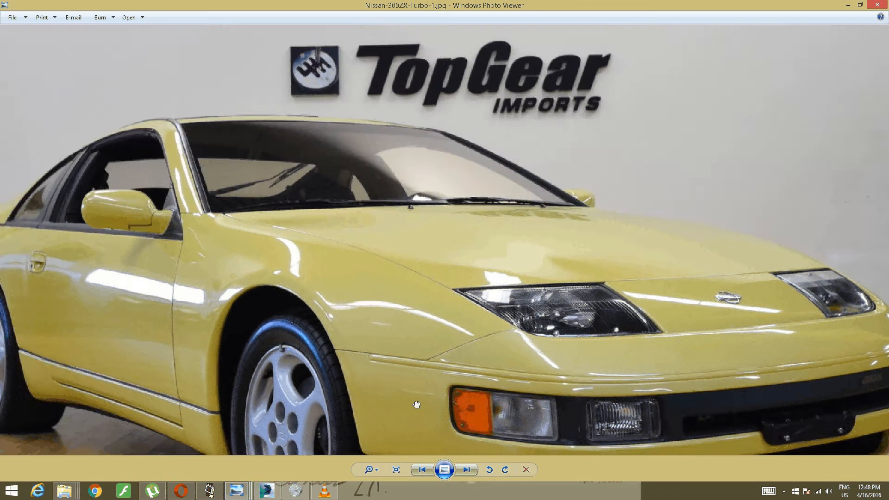
pyautogui.moveTo(417, 404); pyautogui.dragTo(353, 223)
pyautogui.scroll(1, 495, 328)
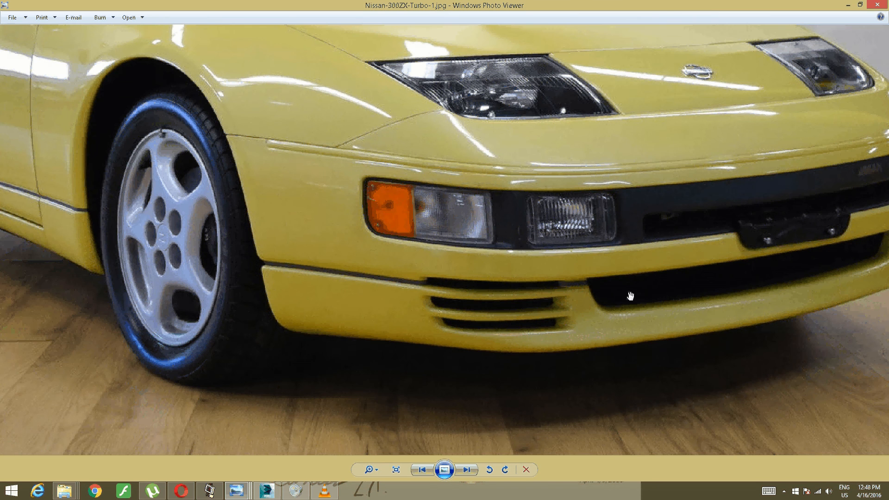
pyautogui.moveTo(628, 295); pyautogui.dragTo(483, 304)
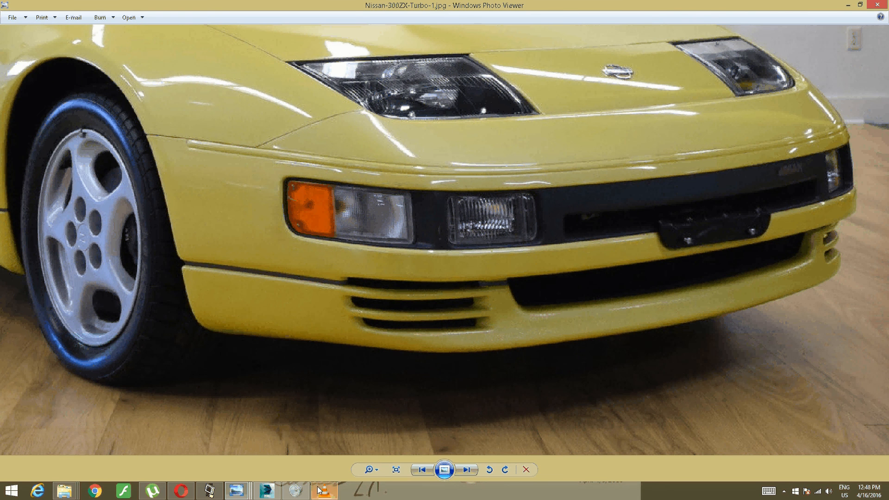
pyautogui.click(266, 491)
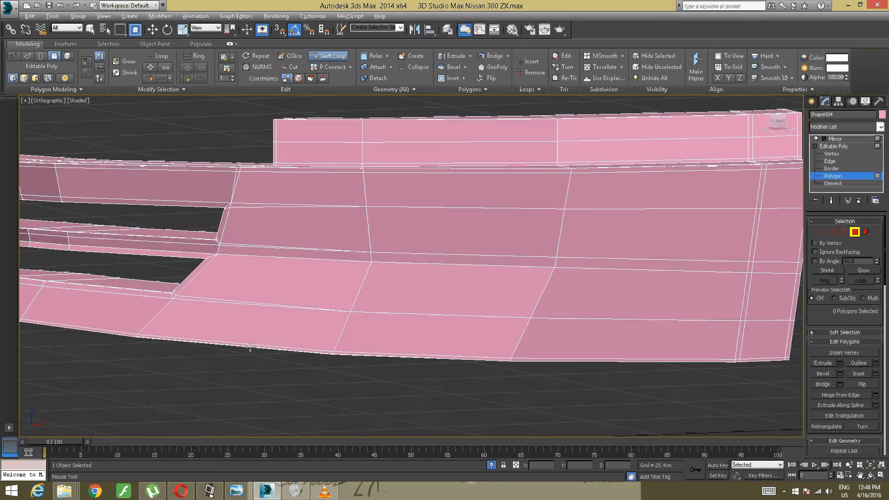
# - Cut a supporting edge across the end wall of the lower vent, just under its upper corner, and on to the next vertical edge
pyautogui.keyDown('alt'); pyautogui.moveTo(263, 345); pyautogui.dragTo(367, 338, button='middle'); pyautogui.keyUp('alt')
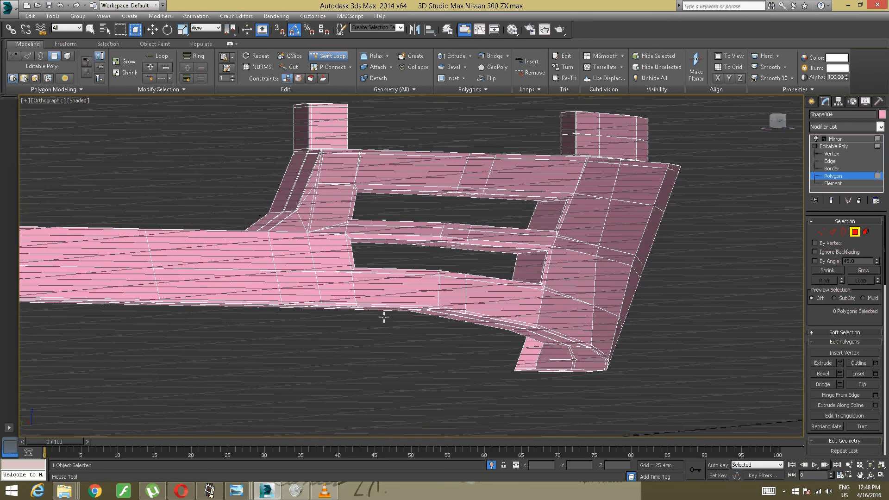
pyautogui.press('w')
pyautogui.scroll(5, 564, 280)
pyautogui.keyDown('alt'); pyautogui.moveTo(548, 278); pyautogui.dragTo(465, 285, button='middle'); pyautogui.keyUp('alt')
pyautogui.scroll(3, 479, 285)
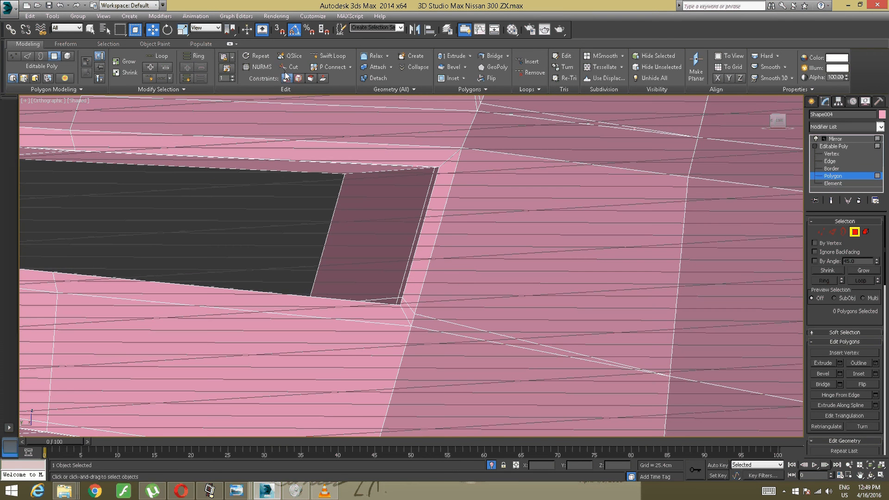
pyautogui.click(291, 67)
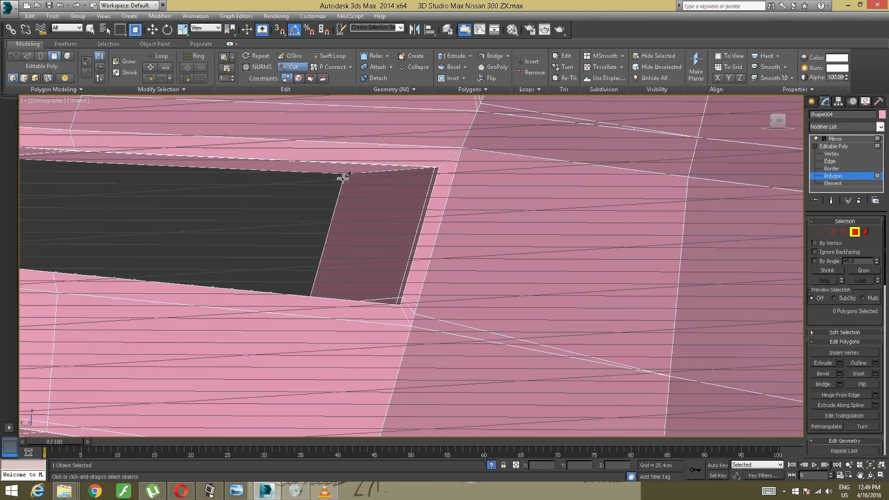
pyautogui.click(343, 178)
pyautogui.click(438, 171)
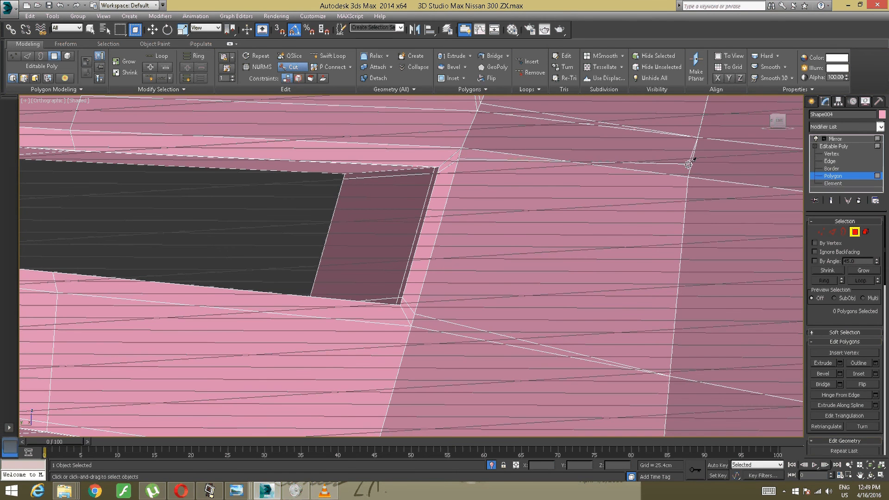
pyautogui.click(689, 176)
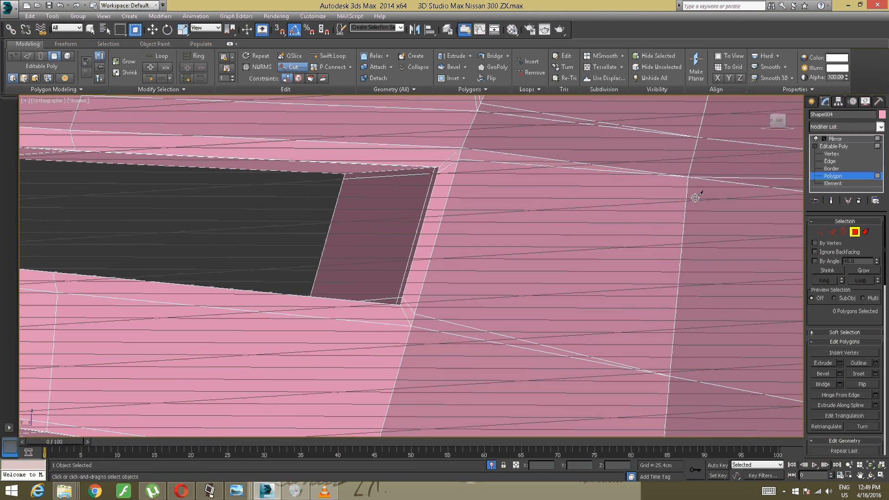
pyautogui.scroll(-5, 631, 183)
pyautogui.keyDown('alt'); pyautogui.moveTo(586, 200); pyautogui.dragTo(485, 220, button='middle'); pyautogui.keyUp('alt')
pyautogui.rightClick(485, 220)
pyautogui.rightClick(440, 221)
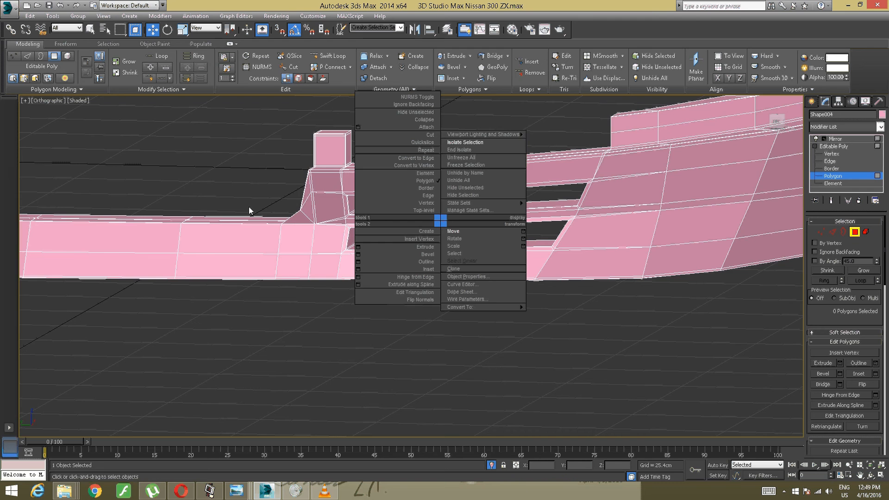
pyautogui.click(232, 200)
# - Remove the Mirror modifier from the lower bumper
pyautogui.scroll(-4, 240, 202)
pyautogui.scroll(4, 239, 210)
pyautogui.keyDown('alt'); pyautogui.moveTo(238, 209); pyautogui.dragTo(347, 268, button='middle'); pyautogui.keyUp('alt')
pyautogui.scroll(-3, 377, 252)
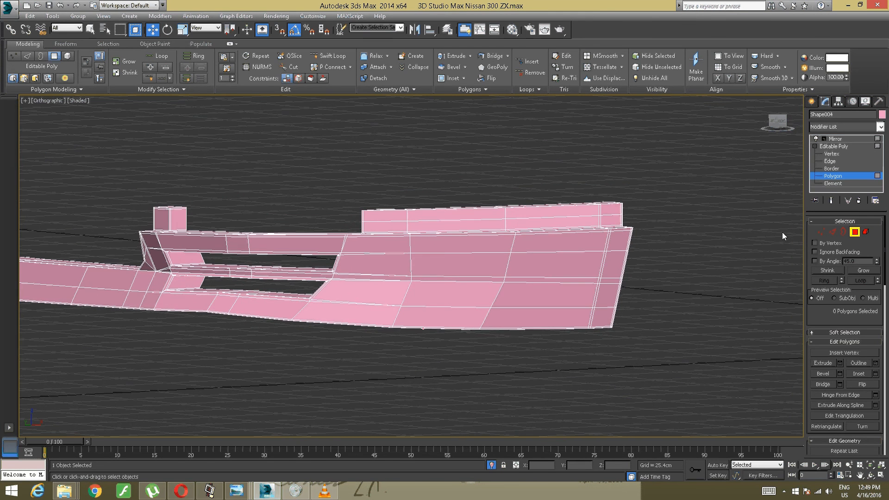
pyautogui.click(855, 139)
pyautogui.click(860, 201)
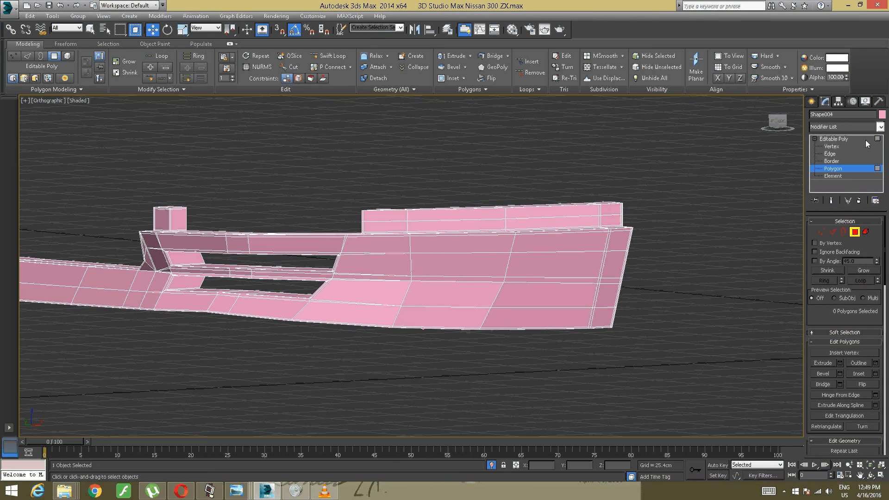
# - Apply a TurboSmooth modifier to the bumper with 2 iterations
pyautogui.click(881, 127)
pyautogui.scroll(-20, 851, 210)
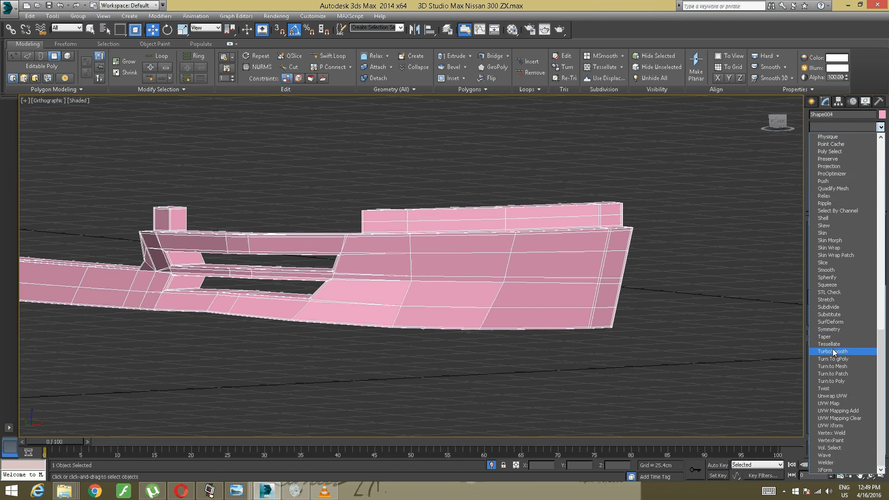
pyautogui.click(833, 351)
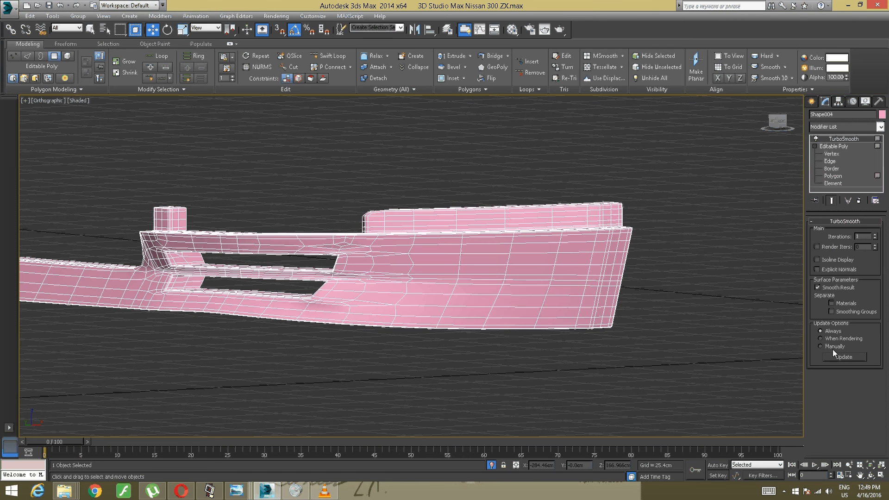
pyautogui.click(875, 234)
# - Return to the Editable Poly level and insert a supporting edge loop at the vent-side end of the raised strip with SwiftLoop
pyautogui.keyDown('alt'); pyautogui.moveTo(407, 260); pyautogui.dragTo(277, 202, button='middle'); pyautogui.keyUp('alt')
pyautogui.scroll(2, 345, 297)
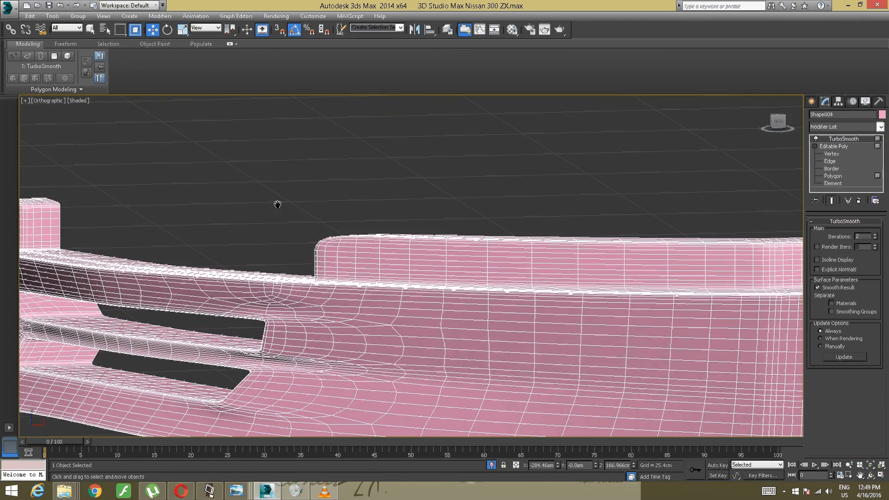
pyautogui.scroll(1, 365, 228)
pyautogui.scroll(3, 324, 227)
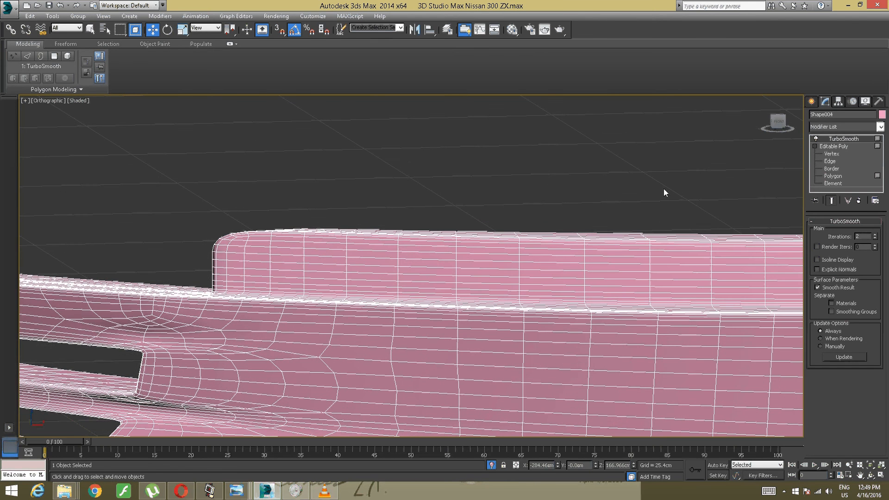
pyautogui.click(834, 146)
pyautogui.press('4')
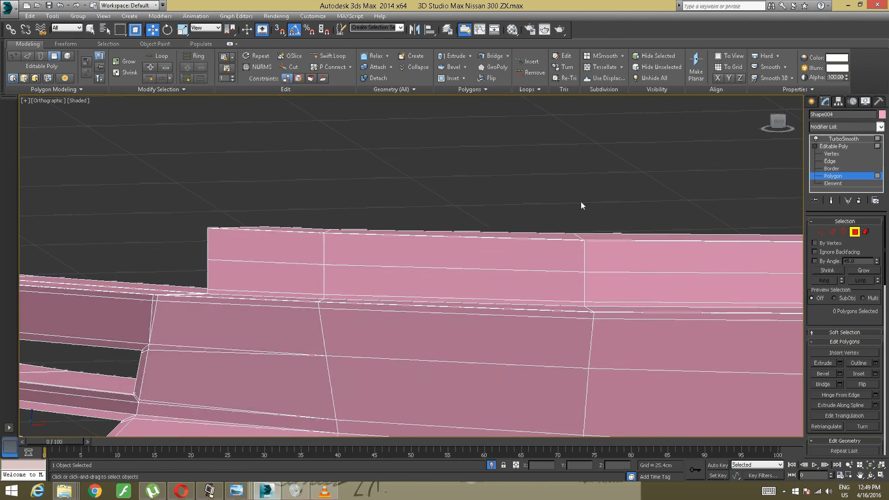
pyautogui.keyDown('alt'); pyautogui.moveTo(466, 212); pyautogui.dragTo(409, 199, button='middle'); pyautogui.keyUp('alt')
pyautogui.click(329, 56)
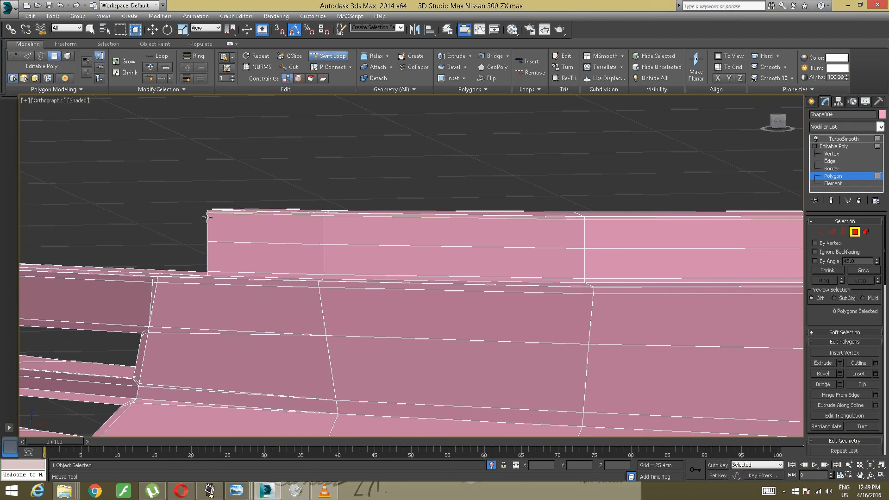
pyautogui.press('w')
pyautogui.scroll(-5, 232, 200)
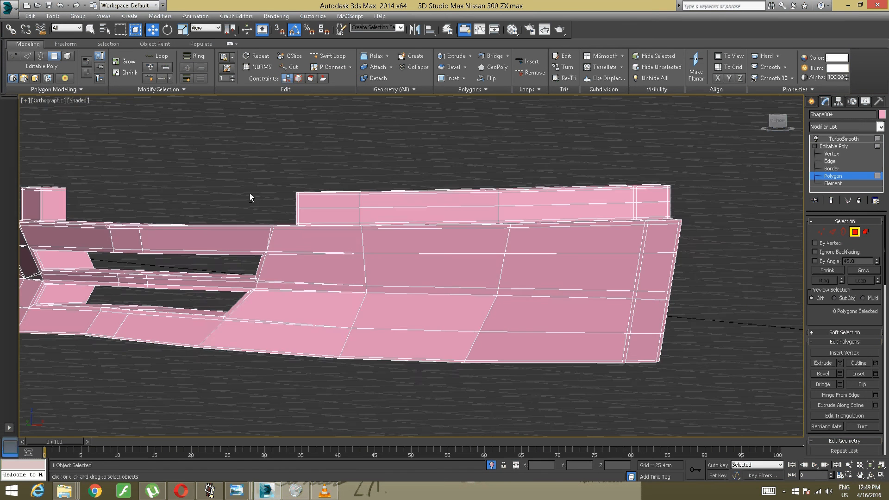
pyautogui.keyDown('alt'); pyautogui.moveTo(238, 196); pyautogui.dragTo(244, 196, button='middle'); pyautogui.keyUp('alt')
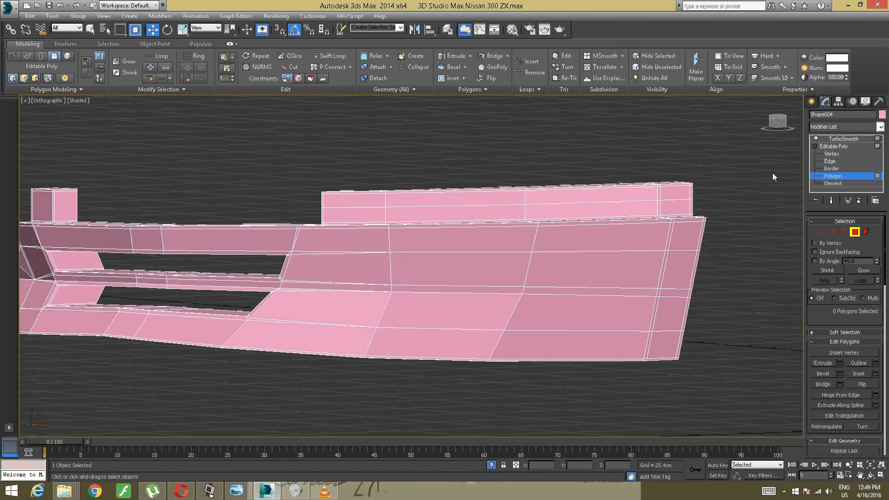
# - Return to the TurboSmooth level and examine the smoothed mesh of the raised strip and around the two vents
pyautogui.click(840, 139)
pyautogui.keyDown('alt'); pyautogui.moveTo(491, 269); pyautogui.dragTo(385, 278, button='middle'); pyautogui.keyUp('alt')
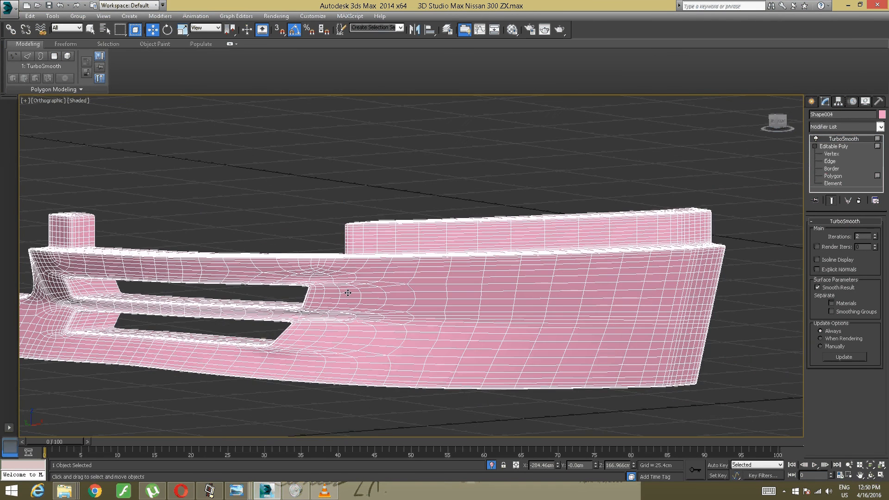
pyautogui.scroll(3, 331, 298)
pyautogui.keyDown('alt'); pyautogui.moveTo(332, 298); pyautogui.dragTo(318, 303, button='middle'); pyautogui.keyUp('alt')
pyautogui.scroll(3, 415, 296)
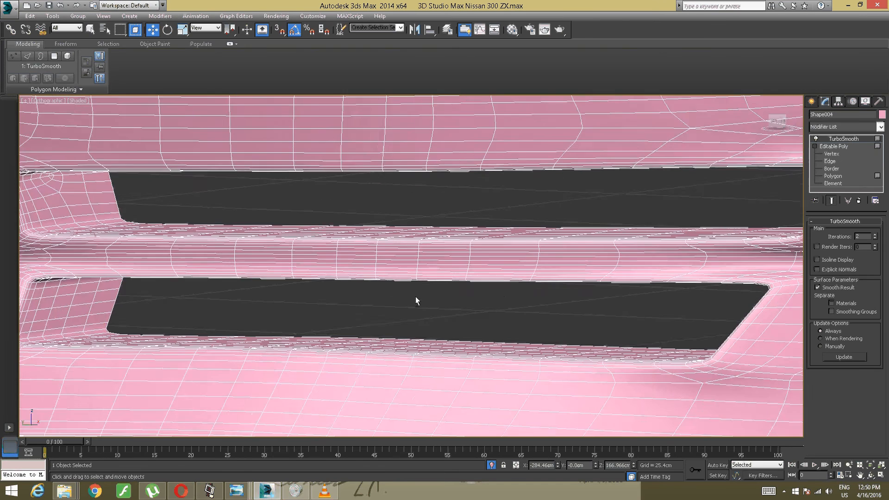
# - Insert supporting edge loops at both ends of the strip between the two vents with SwiftLoop and return to the TurboSmooth level
pyautogui.moveTo(417, 300); pyautogui.dragTo(548, 202, button='middle')
pyautogui.scroll(-3, 338, 251)
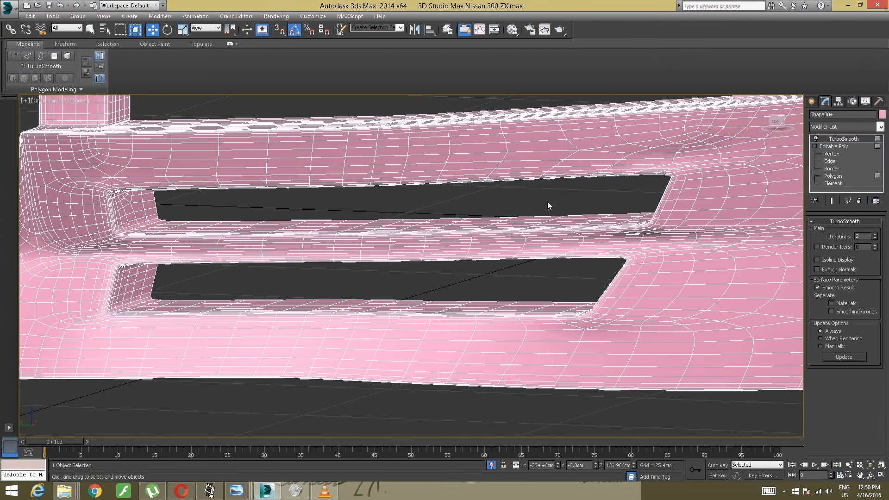
pyautogui.click(833, 146)
pyautogui.click(833, 176)
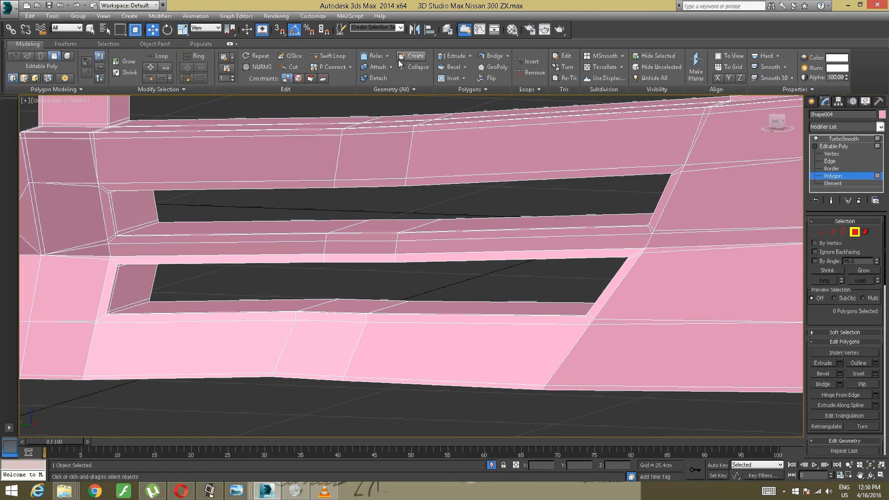
pyautogui.click(329, 56)
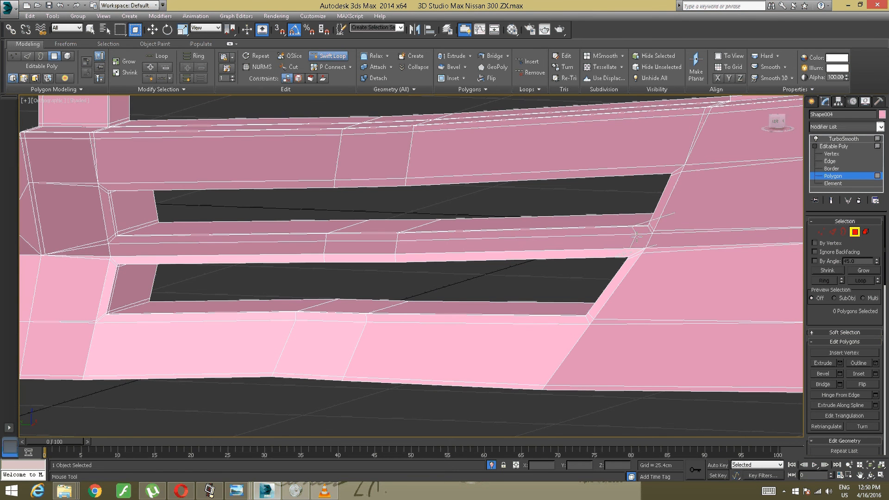
pyautogui.moveTo(457, 238); pyautogui.dragTo(641, 254, button='middle')
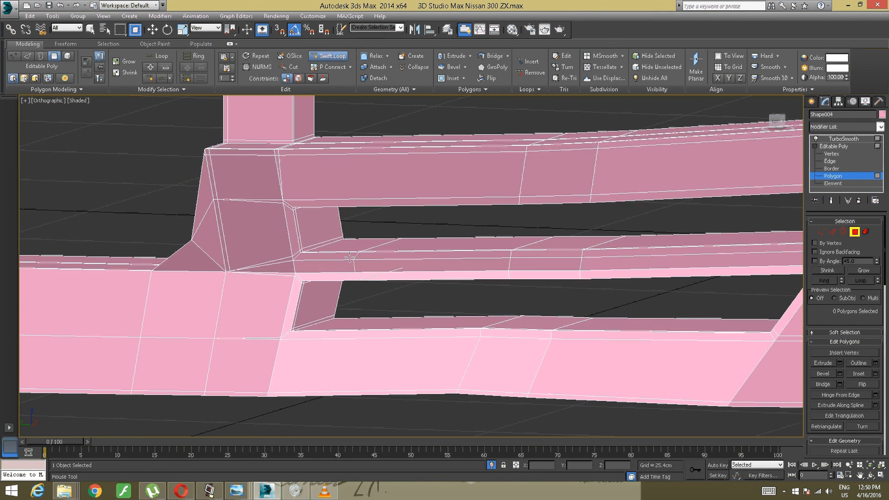
pyautogui.click(304, 256)
pyautogui.keyDown('alt'); pyautogui.moveTo(305, 253); pyautogui.dragTo(325, 252, button='middle'); pyautogui.keyUp('alt')
pyautogui.rightClick(382, 216)
pyautogui.scroll(-3, 383, 215)
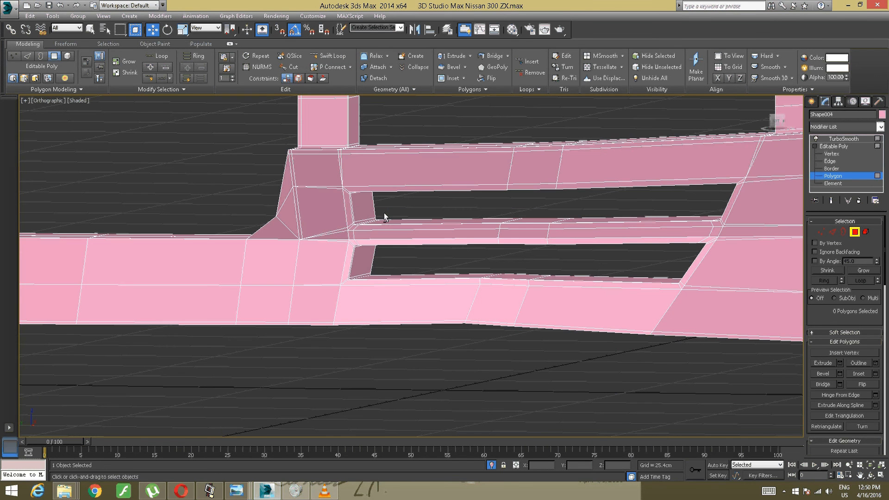
pyautogui.click(839, 139)
# - Target-weld the extra vertex at the slanted end's lower corner of the lower vent onto the adjacent vertex on the outer edge line
pyautogui.moveTo(685, 237); pyautogui.dragTo(460, 233, button='middle')
pyautogui.scroll(3, 480, 234)
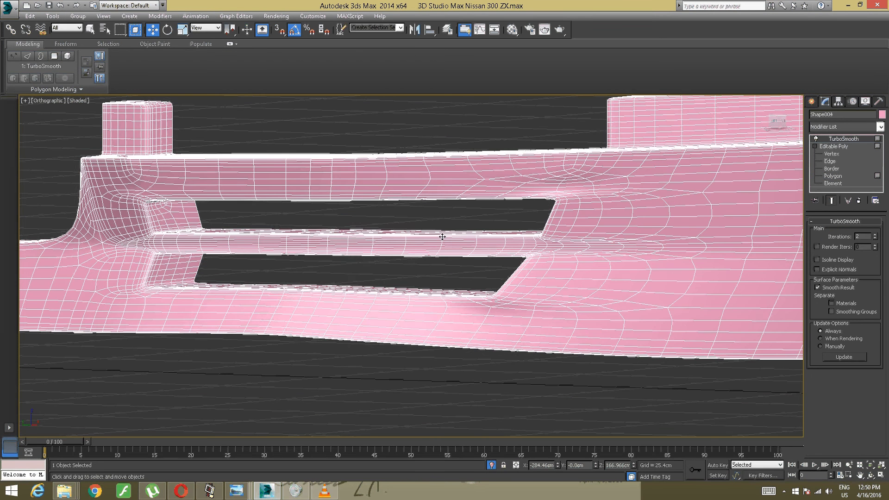
pyautogui.scroll(4, 441, 241)
pyautogui.moveTo(440, 243); pyautogui.dragTo(411, 195, button='middle')
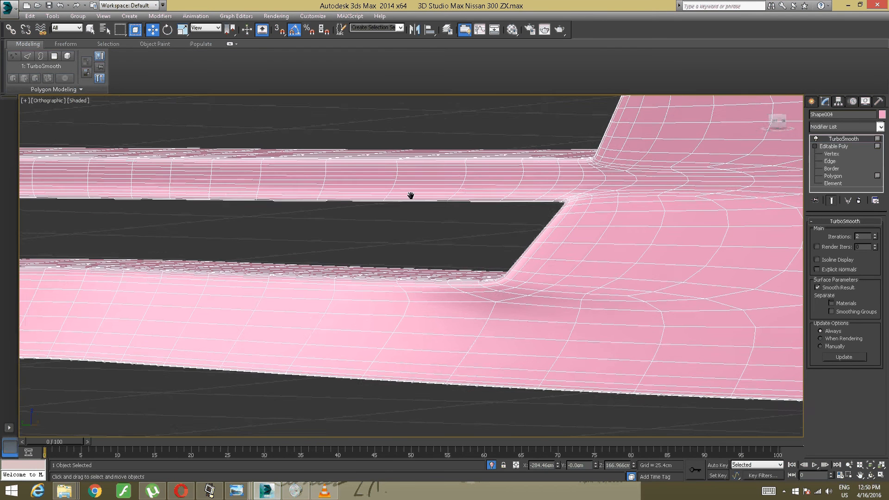
pyautogui.click(834, 176)
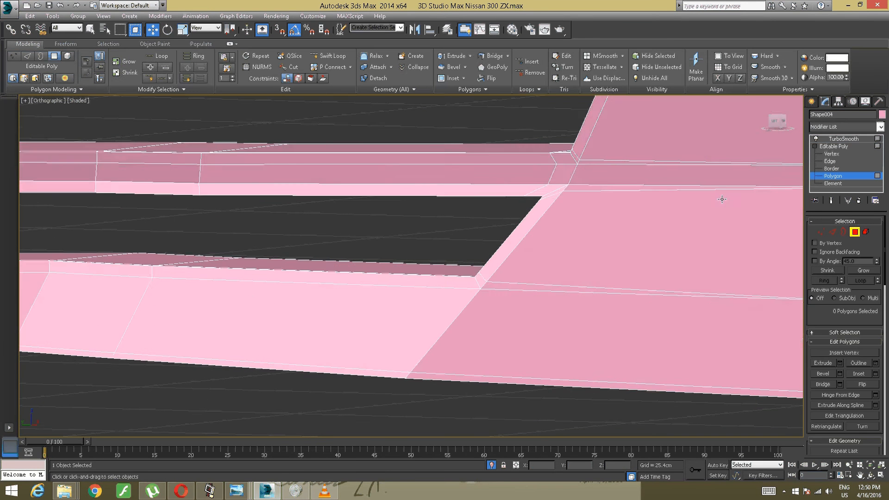
pyautogui.scroll(3, 585, 176)
pyautogui.scroll(3, 422, 212)
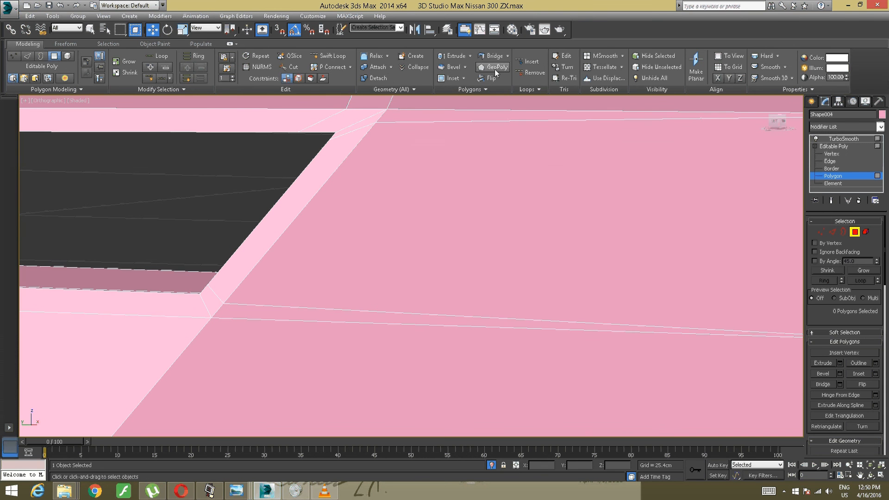
pyautogui.press('1')
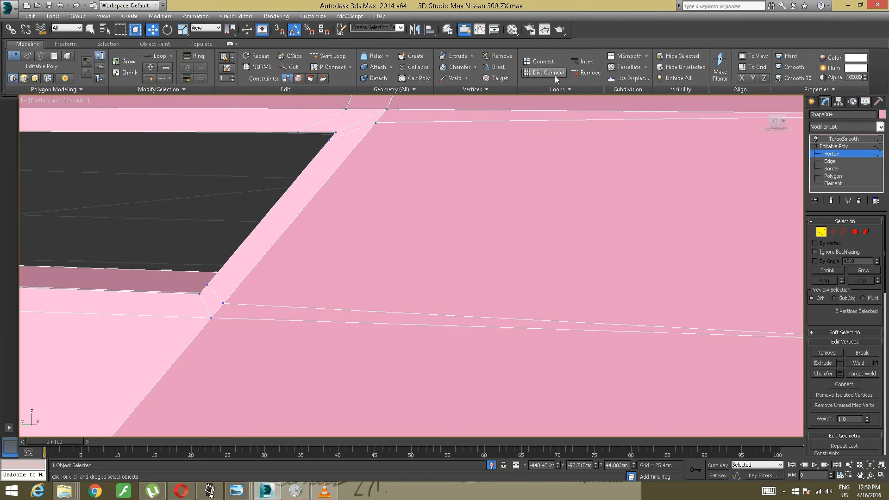
pyautogui.click(504, 78)
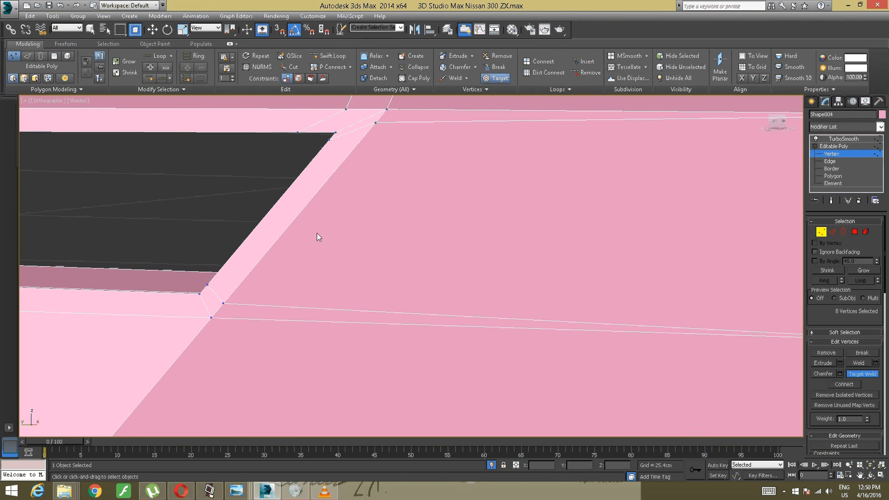
pyautogui.click(223, 304)
pyautogui.click(209, 318)
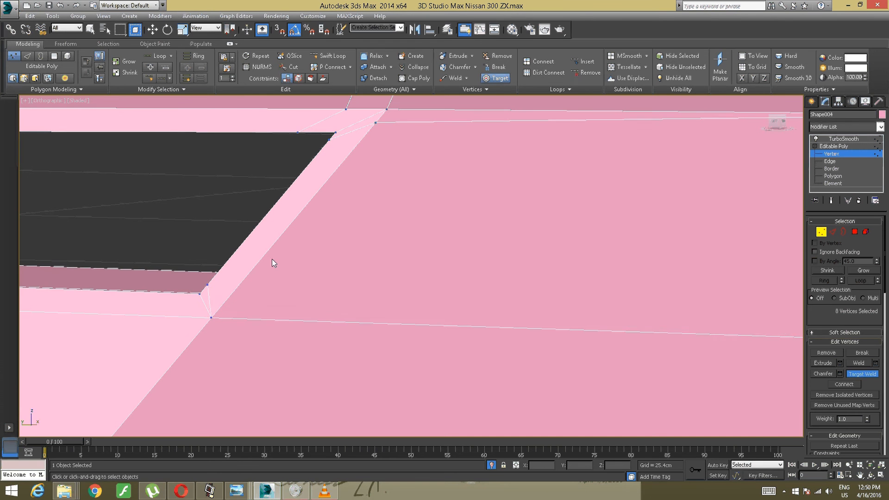
# - Target-weld the extra vertices at both corners where the strip between the vents meets their slanted ends
pyautogui.moveTo(271, 259); pyautogui.dragTo(301, 354, button='middle')
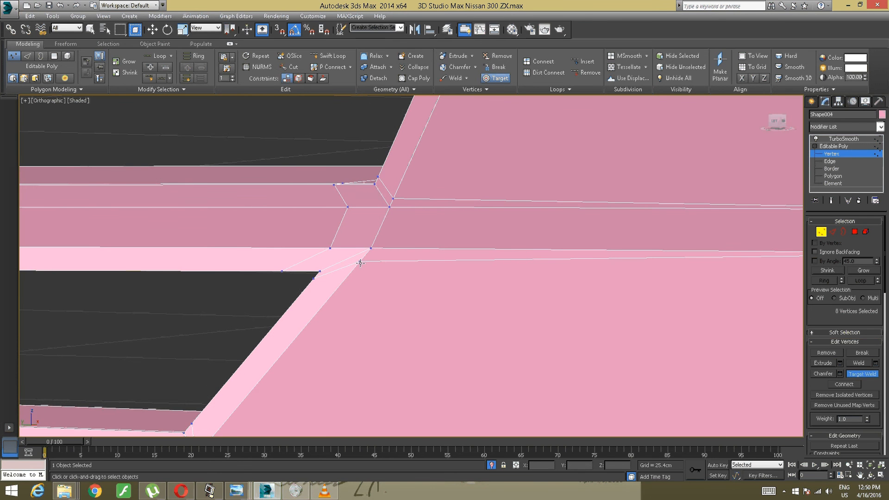
pyautogui.click(371, 250)
pyautogui.moveTo(382, 237); pyautogui.dragTo(363, 377, button='middle')
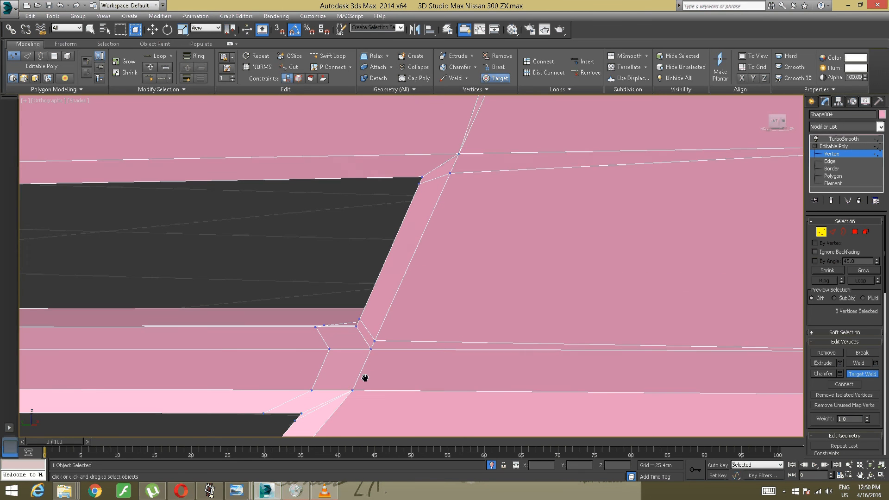
pyautogui.click(371, 347)
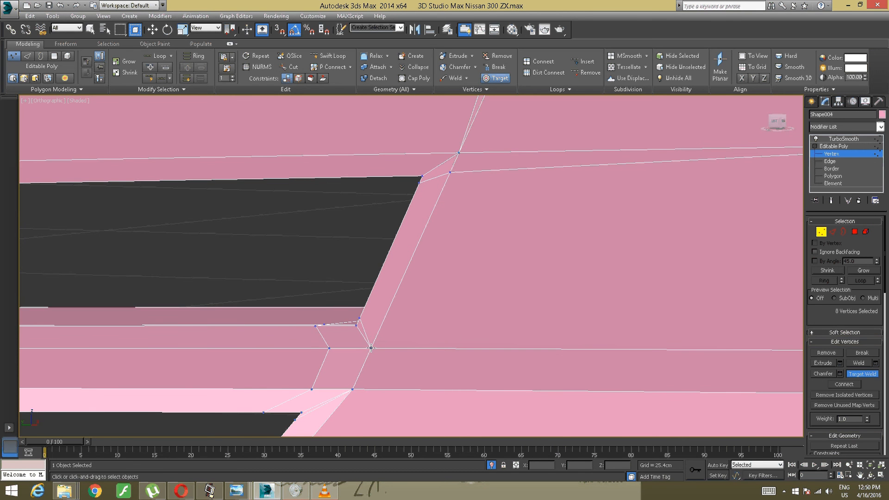
# - Target-weld the extra vertex at the slanted end's upper corner of the upper vent onto the vertex just above it
pyautogui.moveTo(445, 203); pyautogui.dragTo(409, 352, button='middle')
pyautogui.click(413, 319)
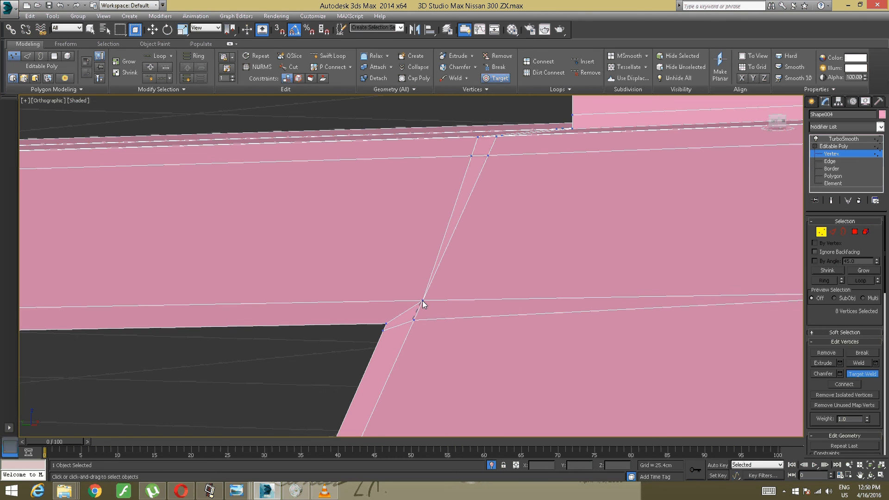
pyautogui.press('w')
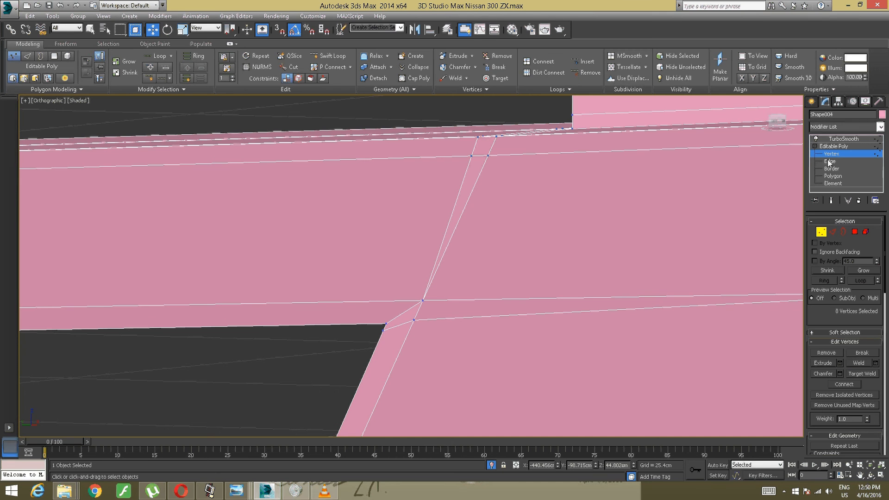
pyautogui.moveTo(472, 264); pyautogui.dragTo(418, 301)
pyautogui.keyDown('alt'); pyautogui.moveTo(417, 302); pyautogui.dragTo(443, 271, button='middle'); pyautogui.keyUp('alt')
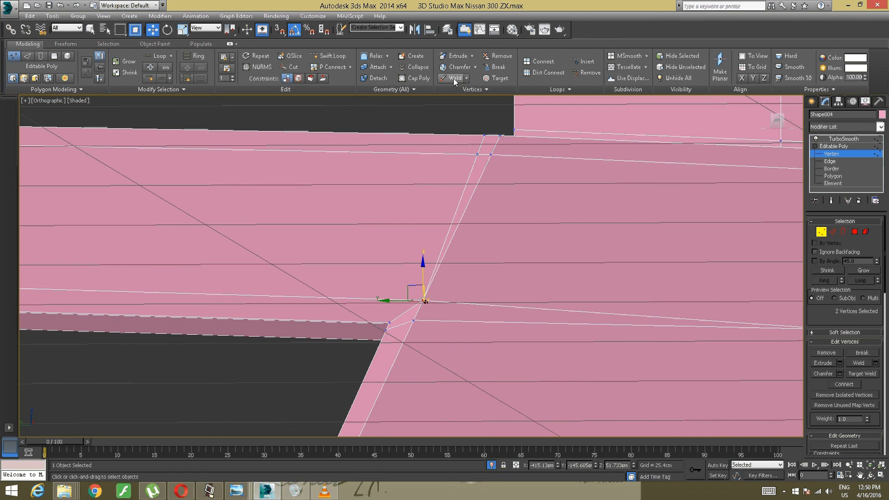
pyautogui.click(431, 290)
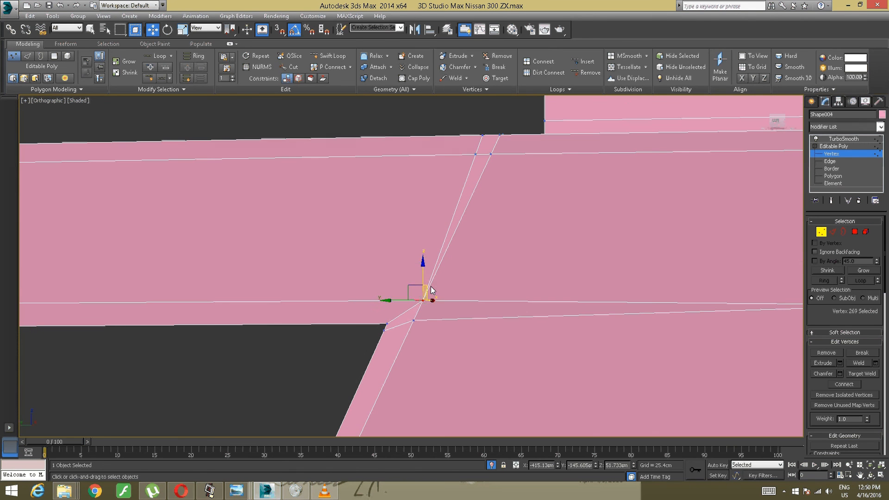
pyautogui.click(422, 332)
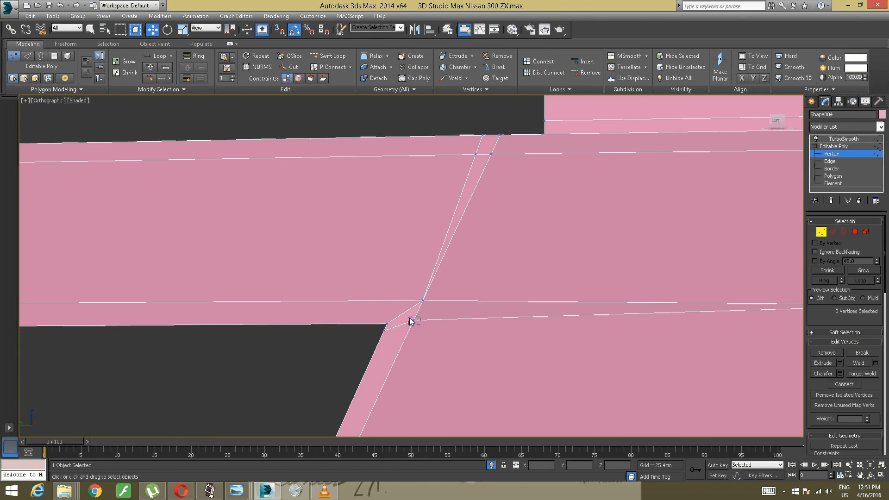
pyautogui.click(413, 320)
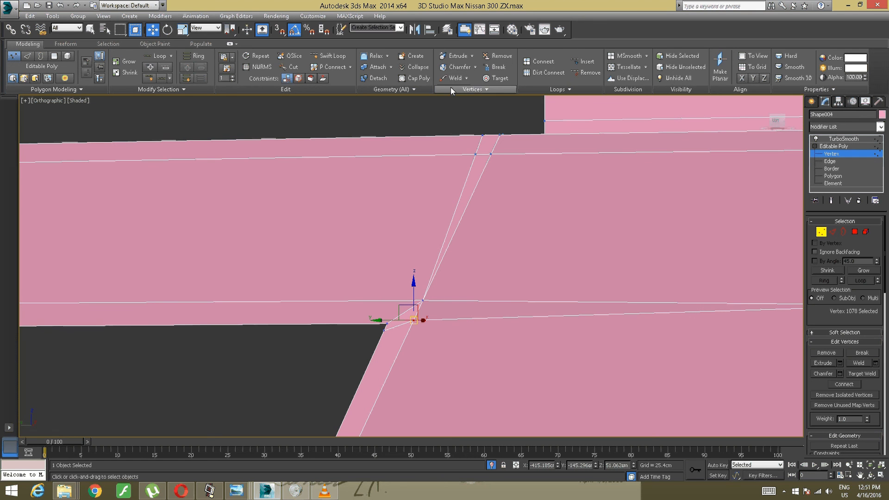
pyautogui.click(495, 79)
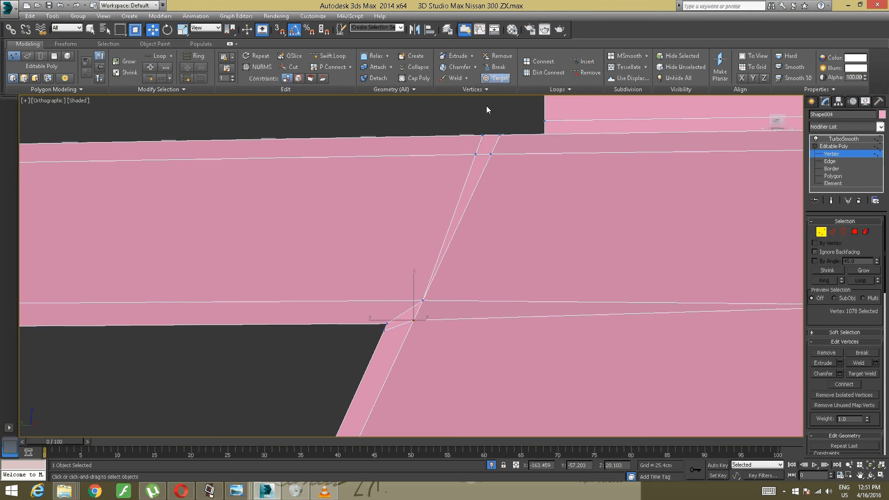
pyautogui.click(414, 320)
pyautogui.click(423, 301)
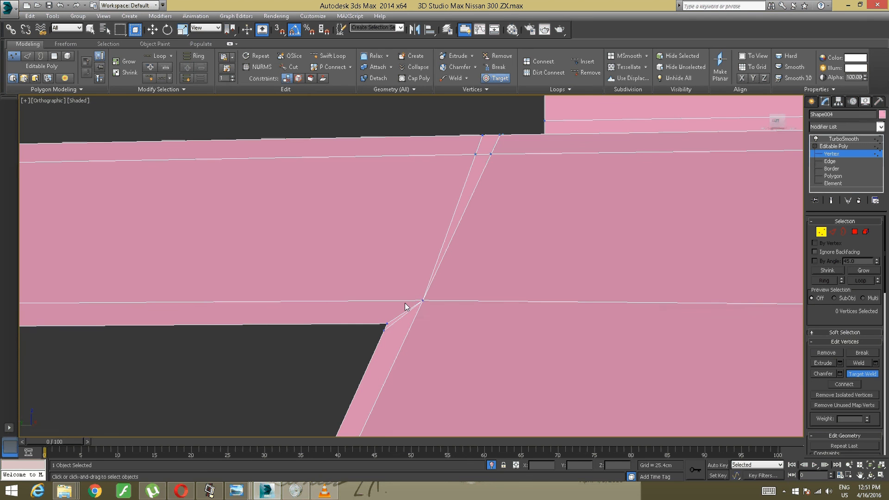
# - Target-weld the extra vertex at the upper vent's upper corner on the upright block's side onto the vertex just above it
pyautogui.press('w')
pyautogui.scroll(-2, 406, 299)
pyautogui.moveTo(332, 290); pyautogui.dragTo(741, 243, button='middle')
pyautogui.moveTo(501, 241); pyautogui.dragTo(568, 215, button='middle')
pyautogui.scroll(4, 357, 290)
pyautogui.moveTo(308, 264); pyautogui.dragTo(454, 358, button='middle')
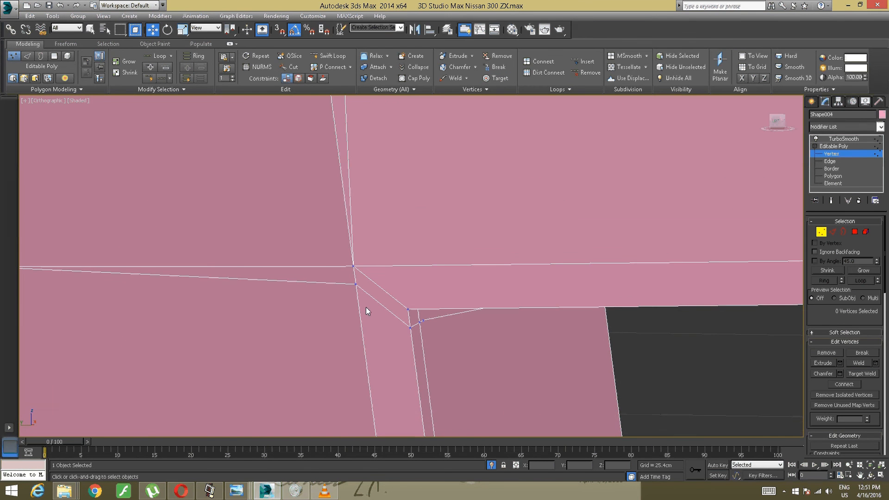
pyautogui.click(355, 284)
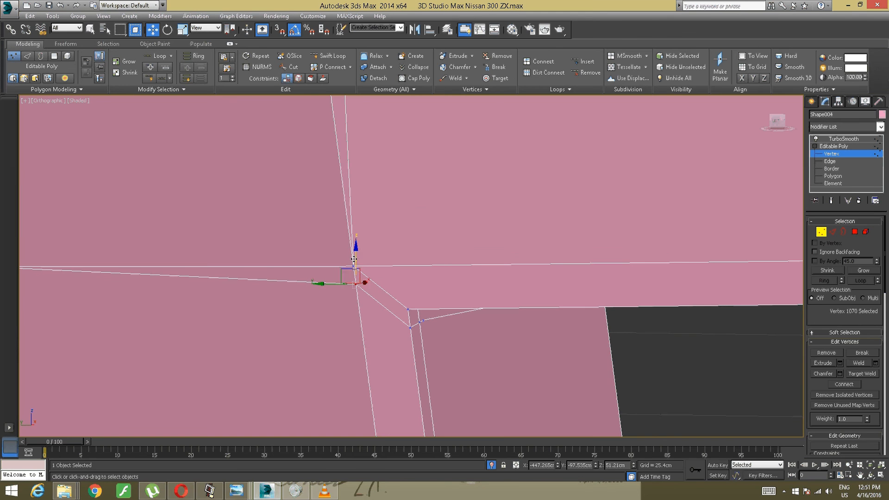
pyautogui.click(455, 149)
pyautogui.click(496, 77)
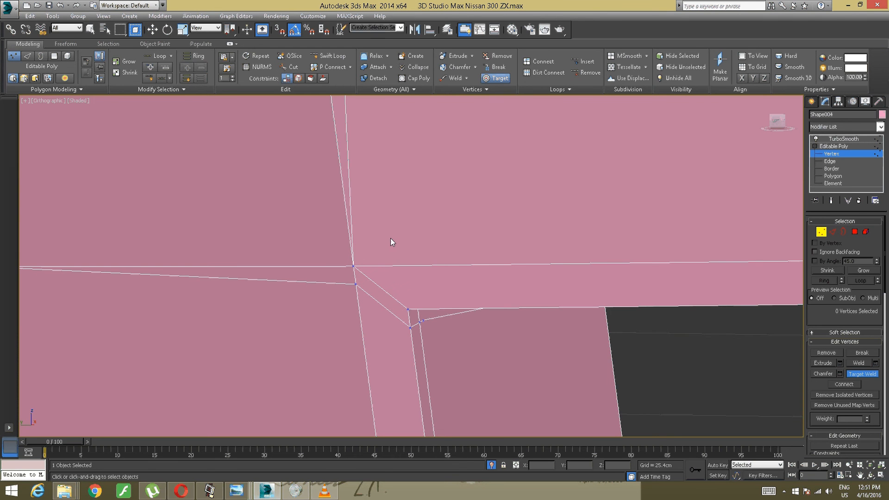
pyautogui.click(355, 284)
pyautogui.click(353, 266)
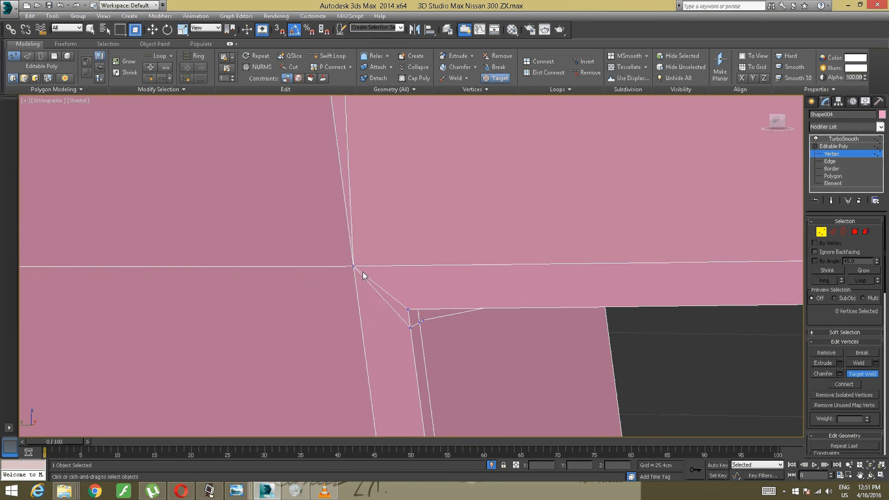
# - Target-weld the extra vertices at the remaining corners of both vents on the upright block's side
pyautogui.scroll(-4, 363, 271)
pyautogui.scroll(3, 384, 190)
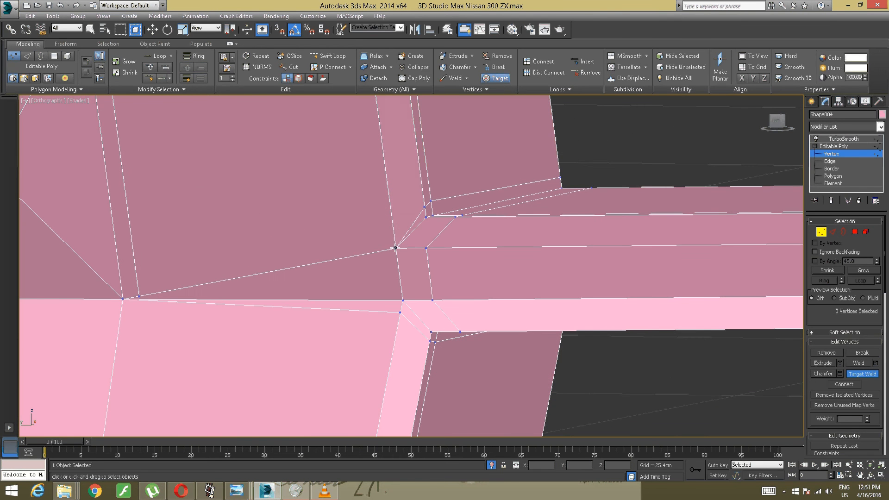
pyautogui.moveTo(400, 313); pyautogui.dragTo(424, 43, button='middle')
pyautogui.click(412, 247)
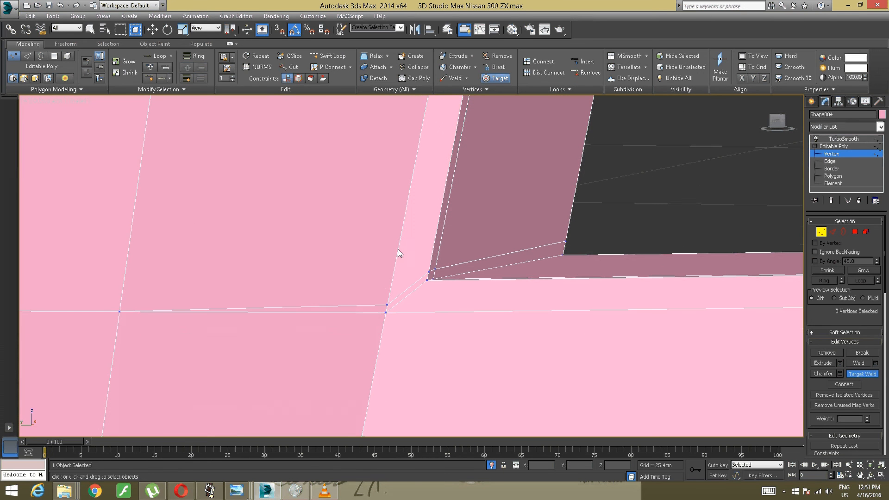
pyautogui.click(386, 311)
pyautogui.scroll(-6, 392, 302)
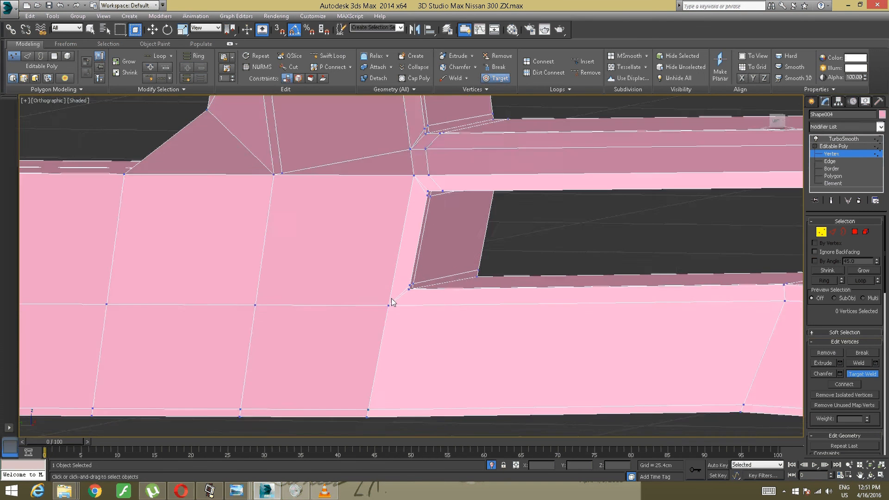
pyautogui.keyDown('alt'); pyautogui.moveTo(411, 290); pyautogui.dragTo(408, 283, button='middle'); pyautogui.keyUp('alt')
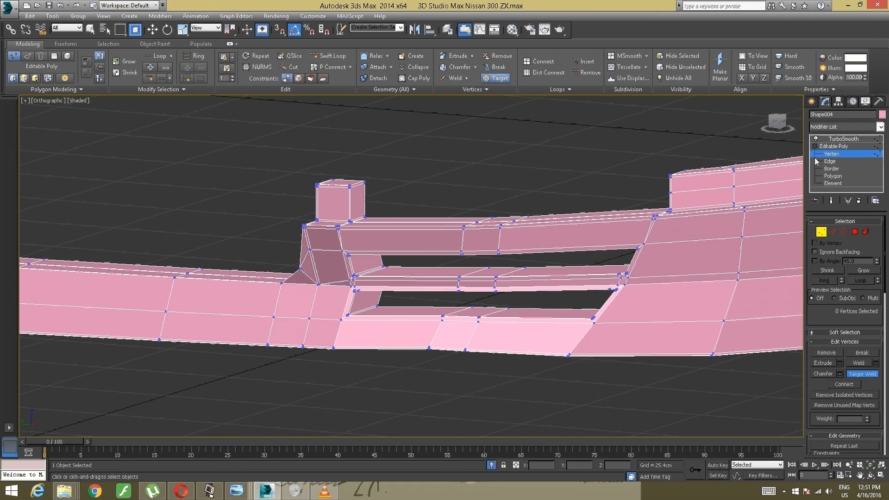
# - Leave the Vertex level of the Editable Poly and return to the TurboSmooth level
pyautogui.click(839, 140)
pyautogui.keyDown('alt'); pyautogui.moveTo(754, 185); pyautogui.dragTo(790, 166, button='middle'); pyautogui.keyUp('alt')
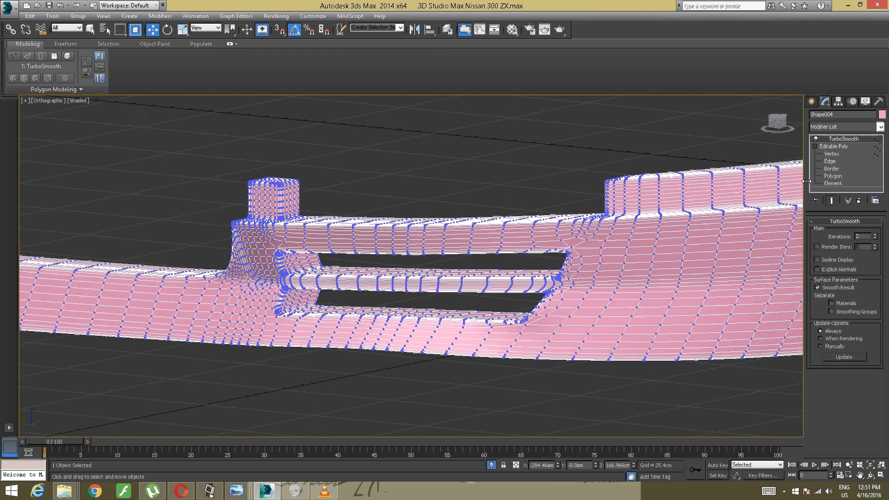
pyautogui.click(819, 154)
pyautogui.keyDown('alt'); pyautogui.moveTo(481, 273); pyautogui.dragTo(497, 265, button='middle'); pyautogui.keyUp('alt')
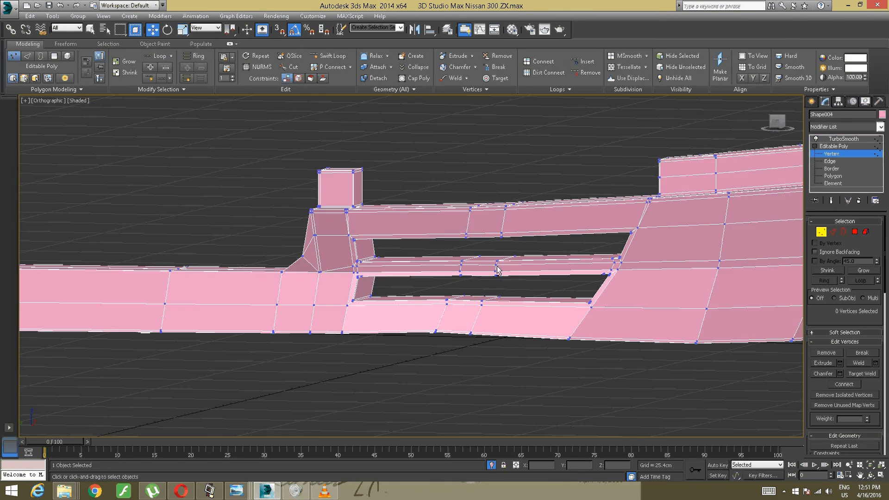
pyautogui.click(840, 146)
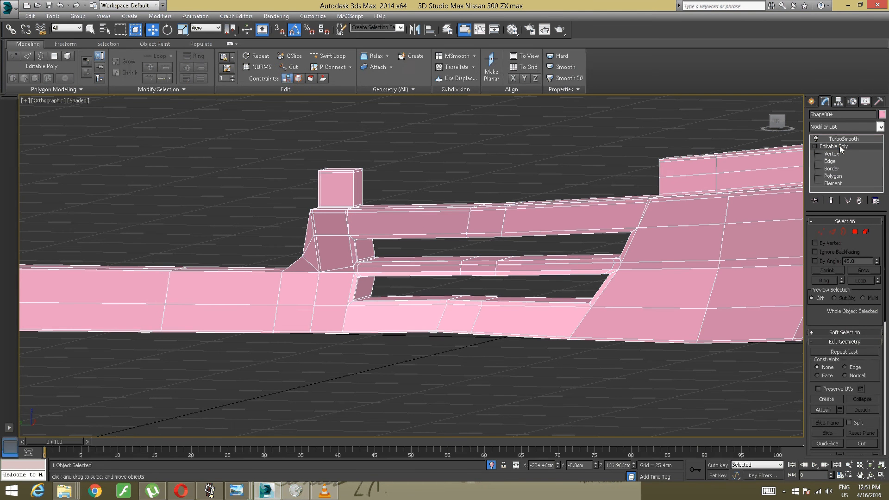
pyautogui.click(840, 139)
# - Examine the smoothed bumper around the vent corners, both with its mesh edges shown and as a plain shaded surface
pyautogui.keyDown('alt'); pyautogui.moveTo(615, 253); pyautogui.dragTo(562, 253, button='middle'); pyautogui.keyUp('alt')
pyautogui.moveTo(363, 279); pyautogui.dragTo(580, 264, button='middle')
pyautogui.moveTo(366, 302); pyautogui.dragTo(503, 302, button='middle')
pyautogui.scroll(3, 519, 308)
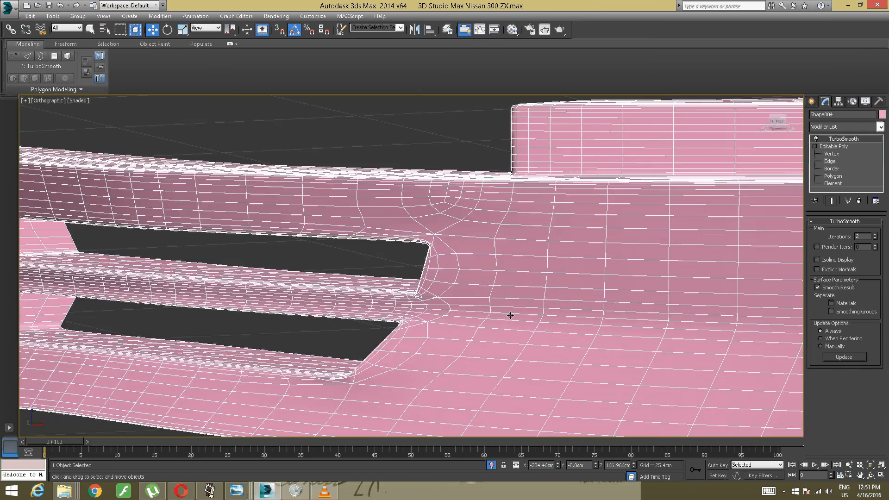
pyautogui.keyDown('alt'); pyautogui.moveTo(451, 317); pyautogui.dragTo(423, 301, button='middle'); pyautogui.keyUp('alt')
pyautogui.scroll(-3, 406, 301)
pyautogui.scroll(-3, 423, 301)
pyautogui.click(316, 348)
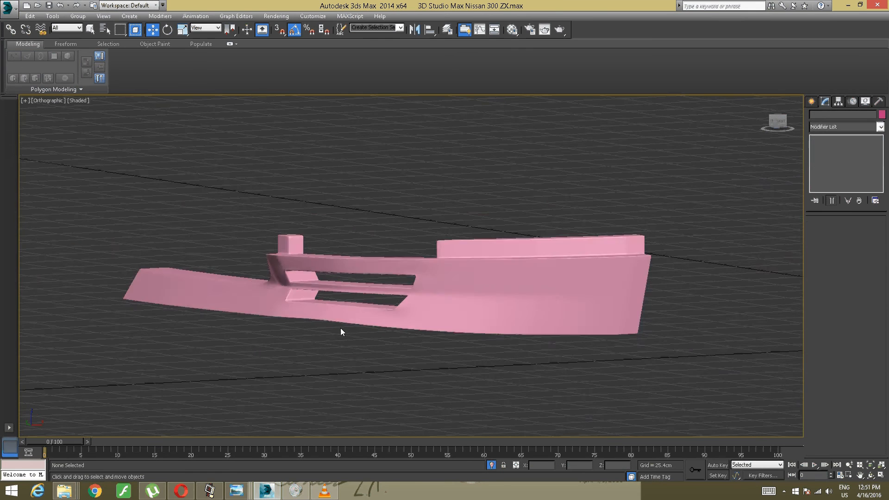
pyautogui.scroll(6, 341, 329)
pyautogui.scroll(-2, 284, 268)
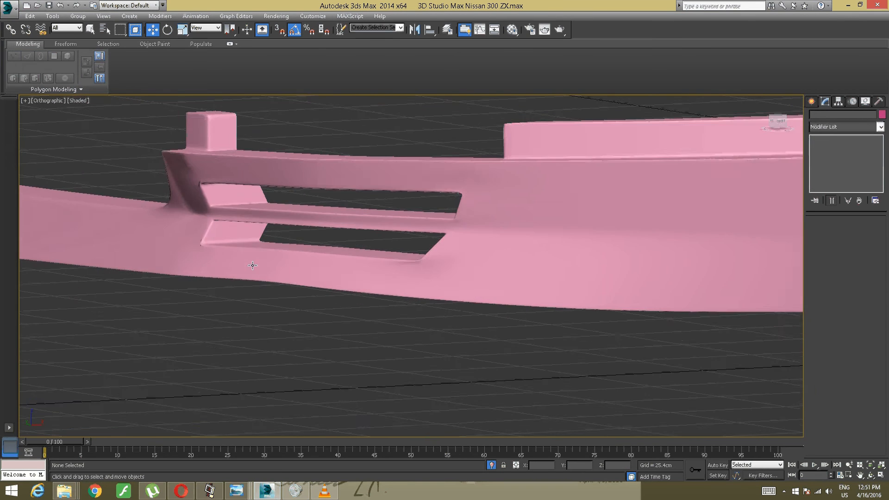
pyautogui.keyDown('alt'); pyautogui.moveTo(251, 264); pyautogui.dragTo(288, 255, button='middle'); pyautogui.keyUp('alt')
pyautogui.click(350, 261)
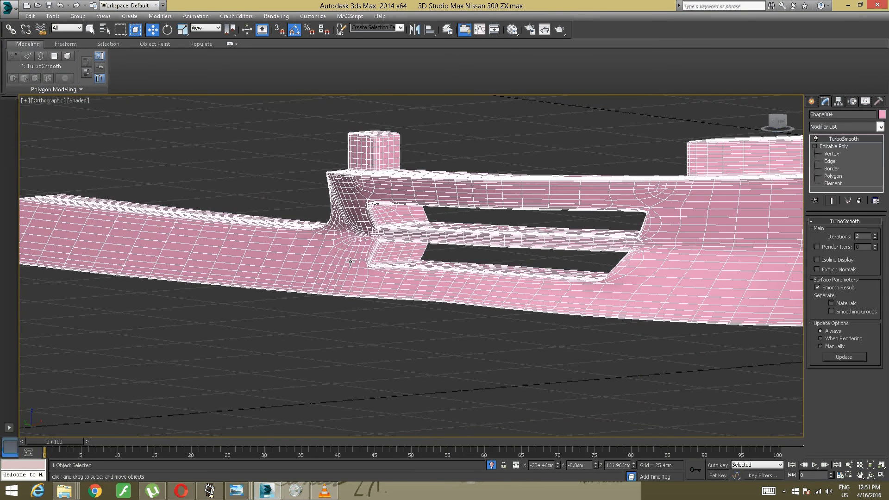
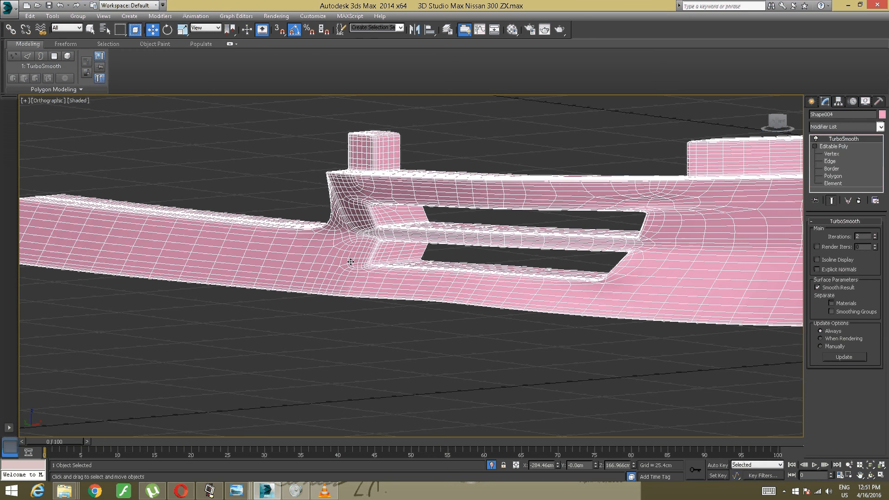
# - Weld the two nearly coincident vertices at the upper vent's upper corner, at the end away from the upright block
pyautogui.click(823, 145)
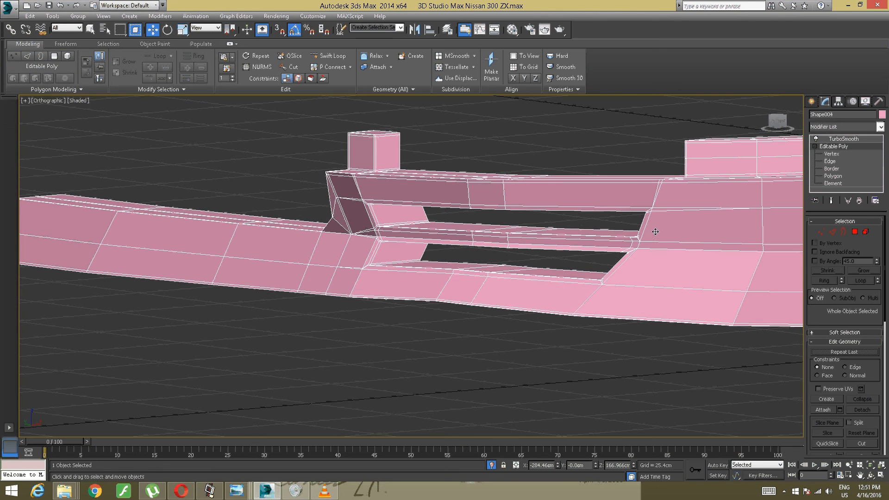
pyautogui.moveTo(651, 235); pyautogui.dragTo(570, 234, button='middle')
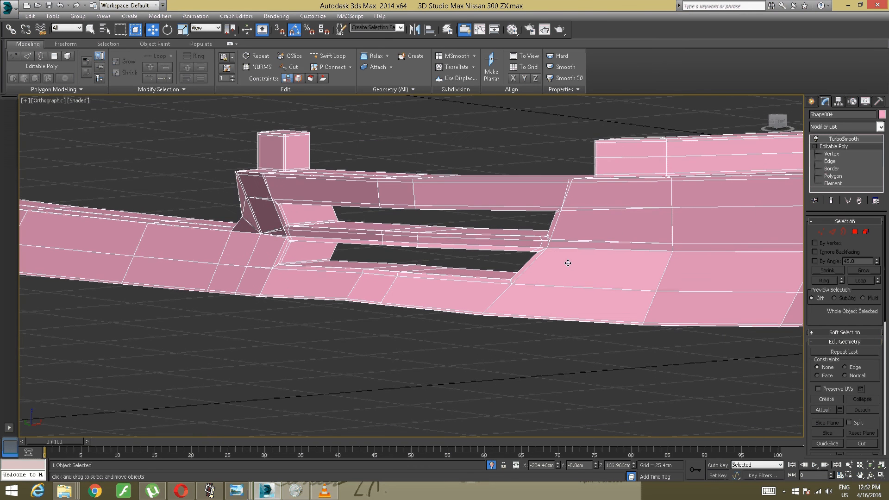
pyautogui.scroll(10, 564, 253)
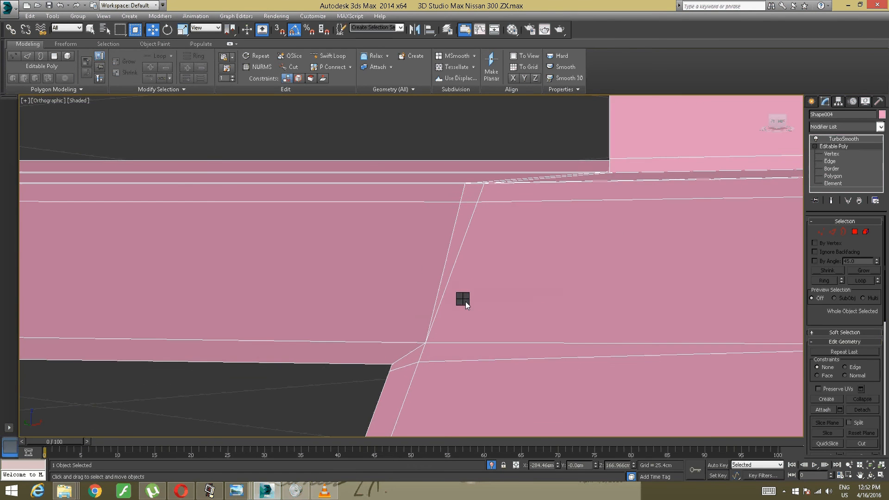
pyautogui.rightClick(466, 301)
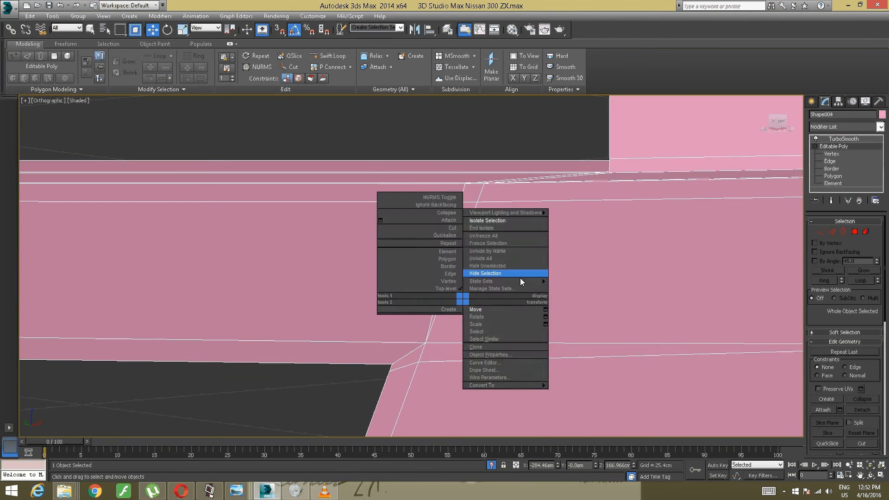
pyautogui.click(831, 154)
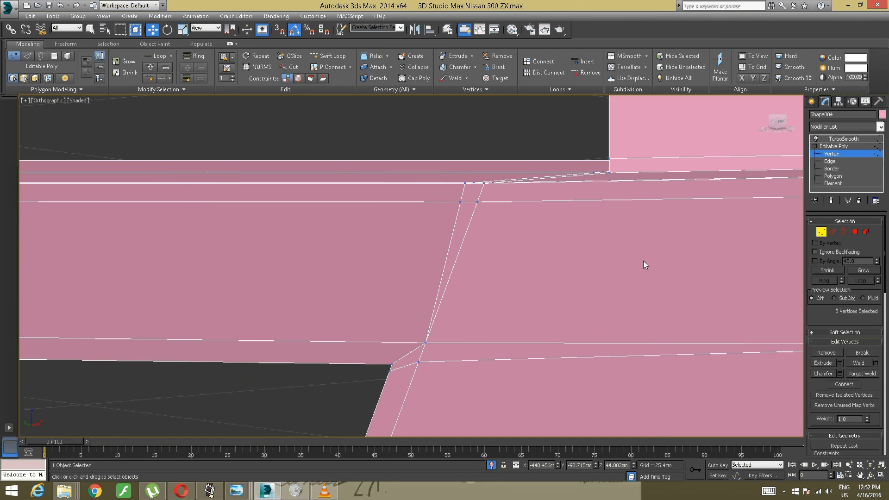
pyautogui.moveTo(489, 311); pyautogui.dragTo(417, 358)
pyautogui.keyDown('alt'); pyautogui.moveTo(424, 321); pyautogui.dragTo(467, 333, button='middle'); pyautogui.keyUp('alt')
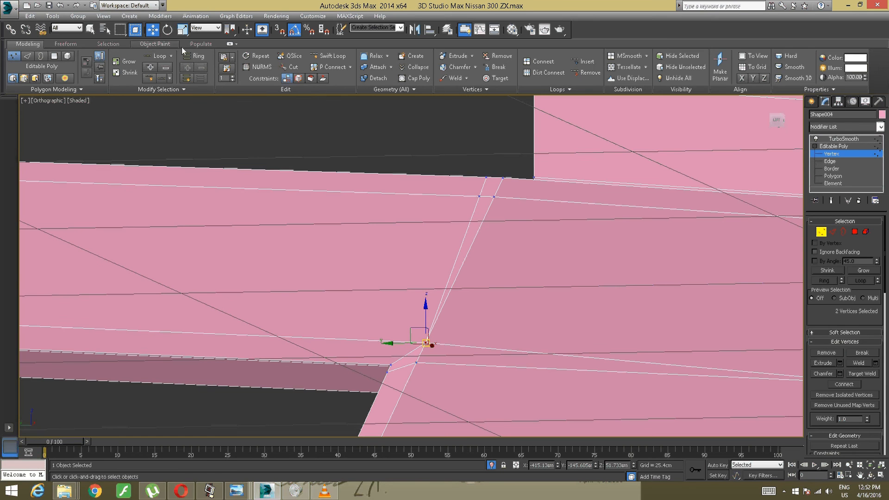
pyautogui.click(449, 79)
# - Clear the vertex selection and return to the TurboSmooth level of the bumper
pyautogui.scroll(-10, 484, 259)
pyautogui.scroll(4, 483, 258)
pyautogui.keyDown('alt'); pyautogui.moveTo(483, 258); pyautogui.dragTo(467, 279, button='middle'); pyautogui.keyUp('alt')
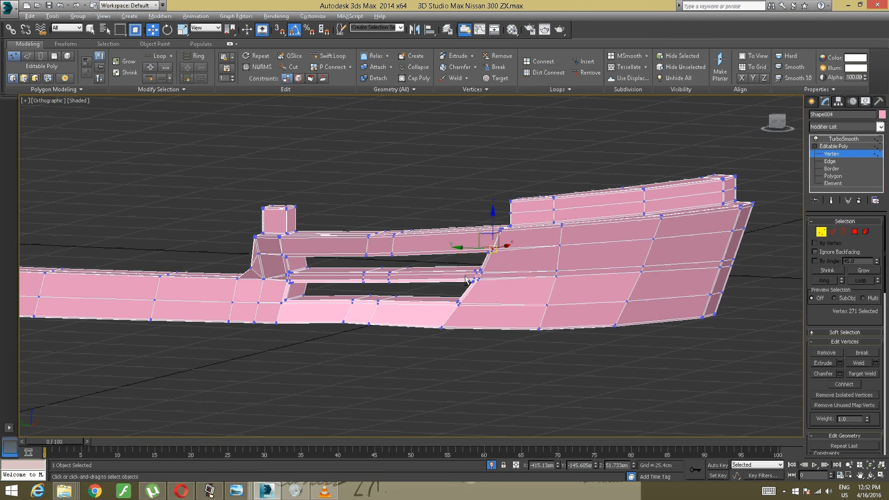
pyautogui.click(742, 248)
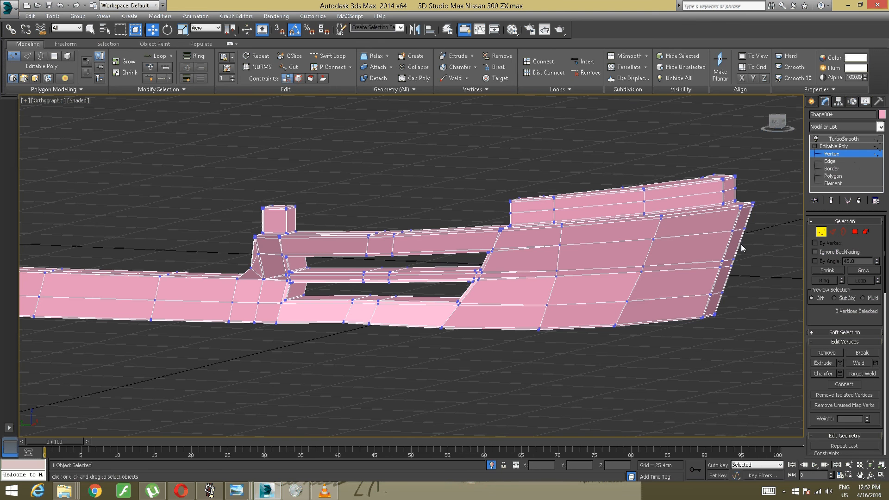
pyautogui.click(841, 146)
pyautogui.click(841, 140)
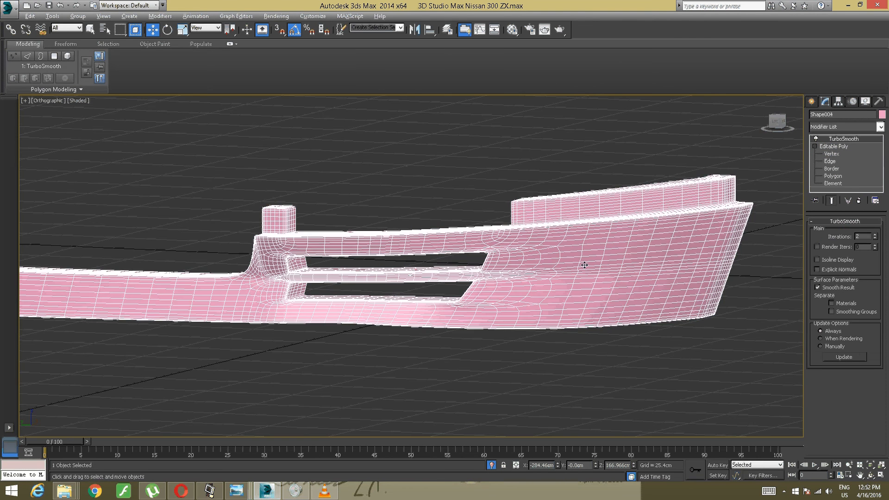
# - Deselect the bumper and examine its smoothed surface around the vent corners at the end away from the upright block
pyautogui.scroll(2, 570, 264)
pyautogui.keyDown('alt'); pyautogui.moveTo(570, 264); pyautogui.dragTo(475, 272, button='middle'); pyautogui.keyUp('alt')
pyautogui.click(393, 377)
pyautogui.scroll(-4, 413, 343)
pyautogui.scroll(6, 412, 343)
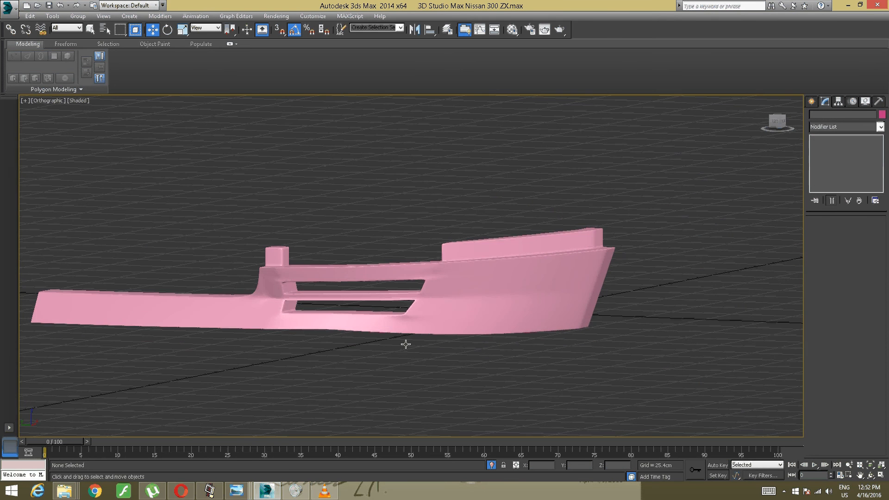
pyautogui.scroll(4, 389, 307)
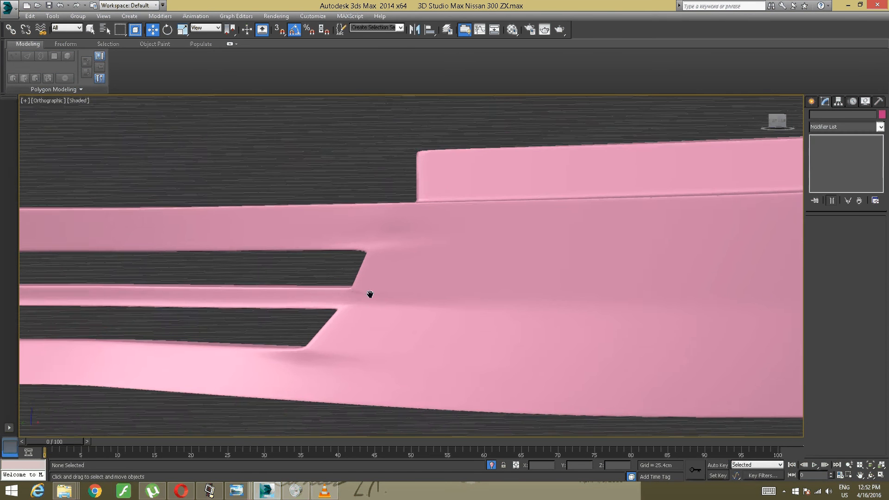
pyautogui.scroll(-2, 390, 306)
pyautogui.scroll(-4, 392, 304)
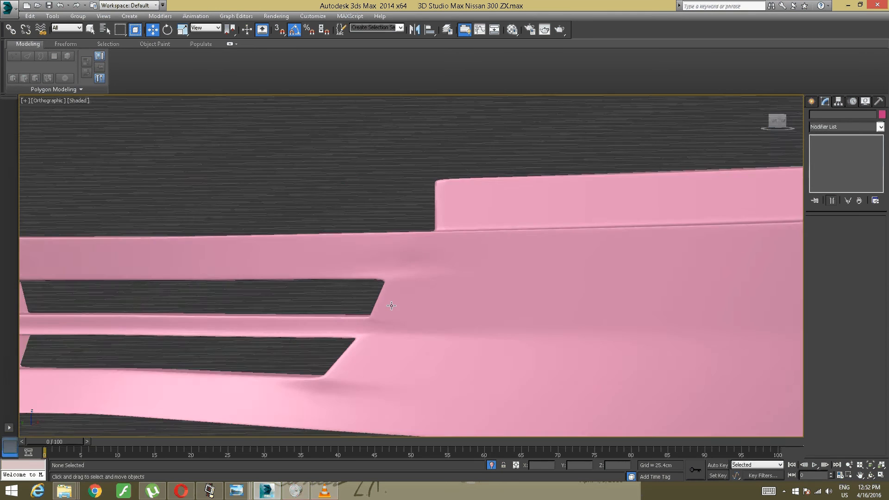
pyautogui.moveTo(393, 306)
pyautogui.keyDown('alt'); pyautogui.mouseDown(button='middle')
pyautogui.moveTo(385, 318)
pyautogui.moveTo(359, 320)
pyautogui.moveTo(368, 318)
pyautogui.mouseUp(button='middle'); pyautogui.keyUp('alt')
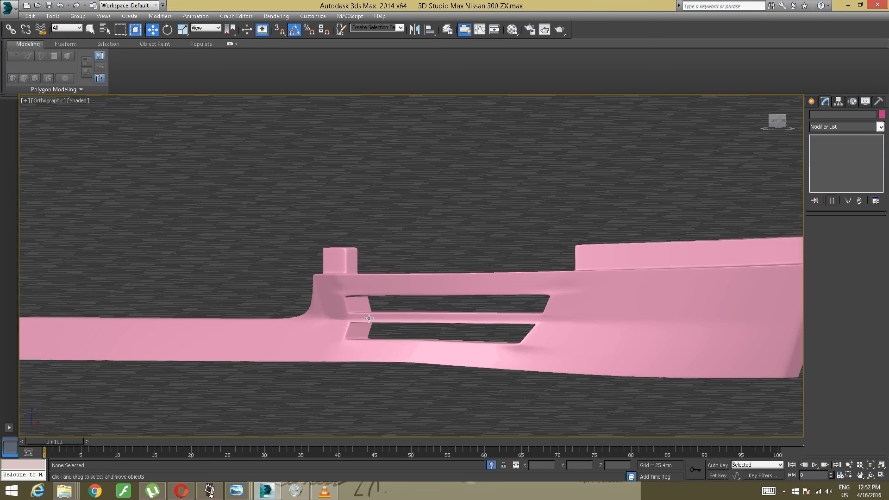
# - Examine the smoothed, shaded surface around the upright block and the vent corners beside it from several angles
pyautogui.scroll(5, 382, 320)
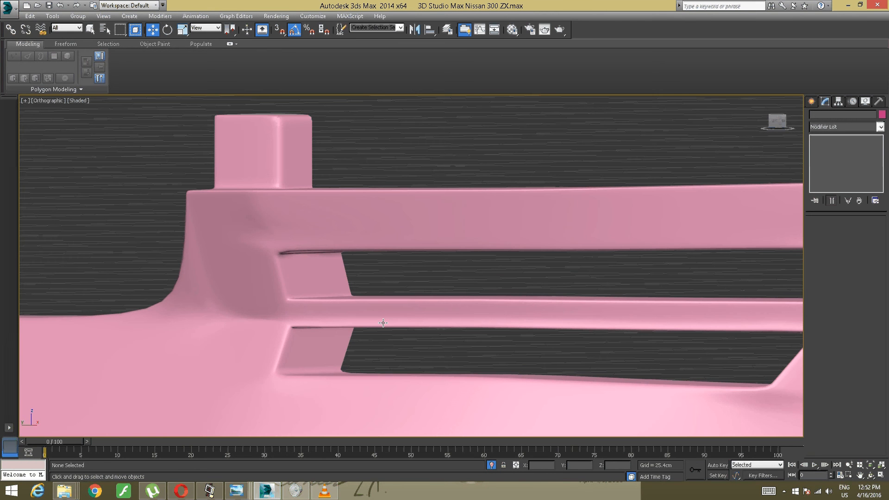
pyautogui.keyDown('alt'); pyautogui.moveTo(360, 328); pyautogui.dragTo(345, 325, button='middle'); pyautogui.keyUp('alt')
pyautogui.scroll(-9, 377, 326)
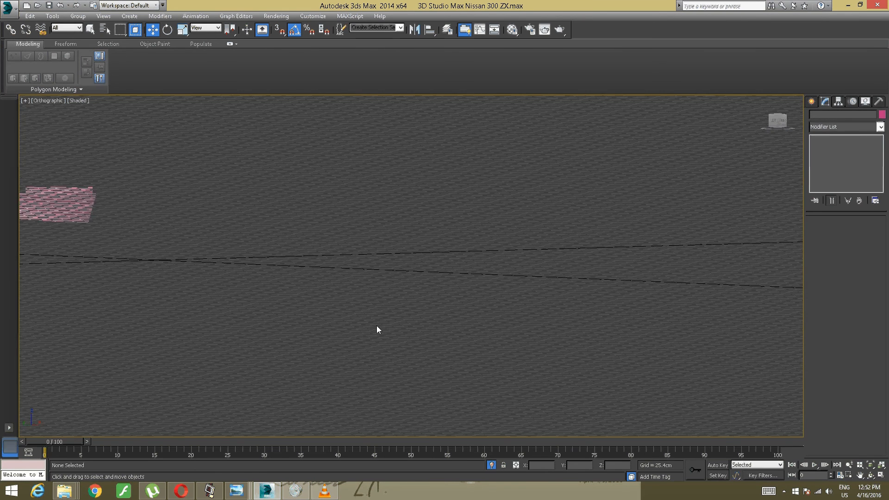
pyautogui.moveTo(208, 301); pyautogui.dragTo(353, 331, button='middle')
pyautogui.moveTo(240, 310)
pyautogui.keyDown('alt'); pyautogui.mouseDown(button='middle')
pyautogui.moveTo(325, 337)
pyautogui.moveTo(296, 312)
pyautogui.mouseUp(button='middle'); pyautogui.keyUp('alt')
pyautogui.scroll(5, 325, 337)
pyautogui.scroll(10, 351, 268)
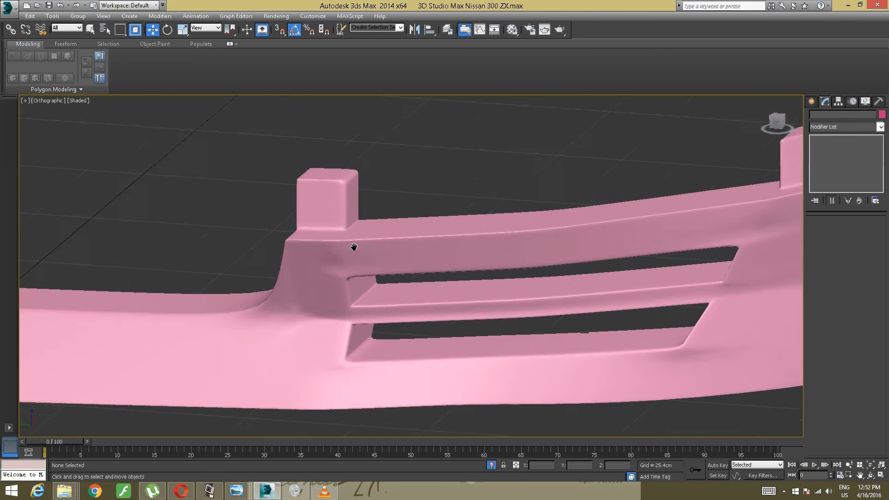
pyautogui.scroll(4, 350, 268)
pyautogui.scroll(-6, 353, 283)
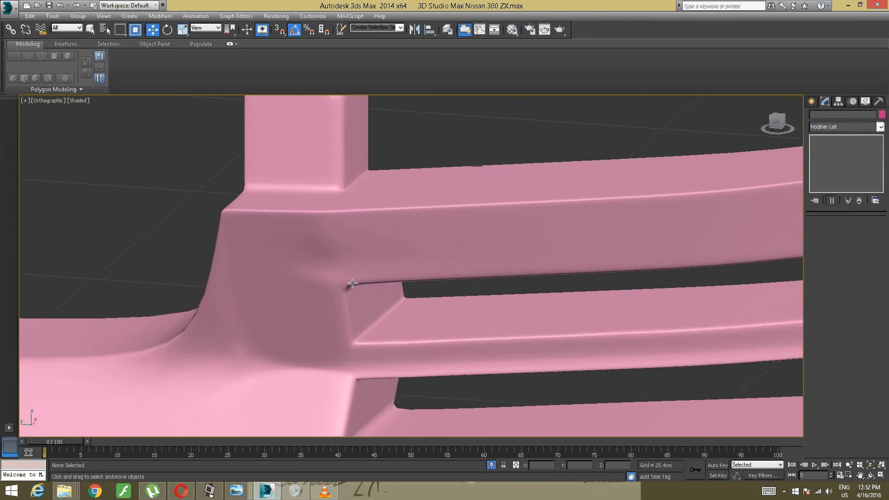
pyautogui.scroll(-5, 353, 283)
pyautogui.scroll(5, 353, 283)
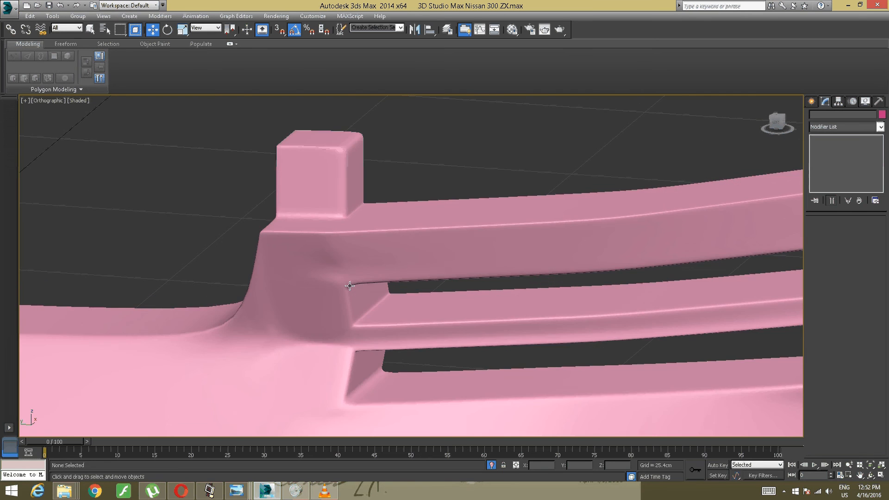
# - Reselect the bumper and enter the Edge level of its Editable Poly beside the upright block
pyautogui.click(313, 303)
pyautogui.moveTo(295, 305); pyautogui.dragTo(406, 254, button='middle')
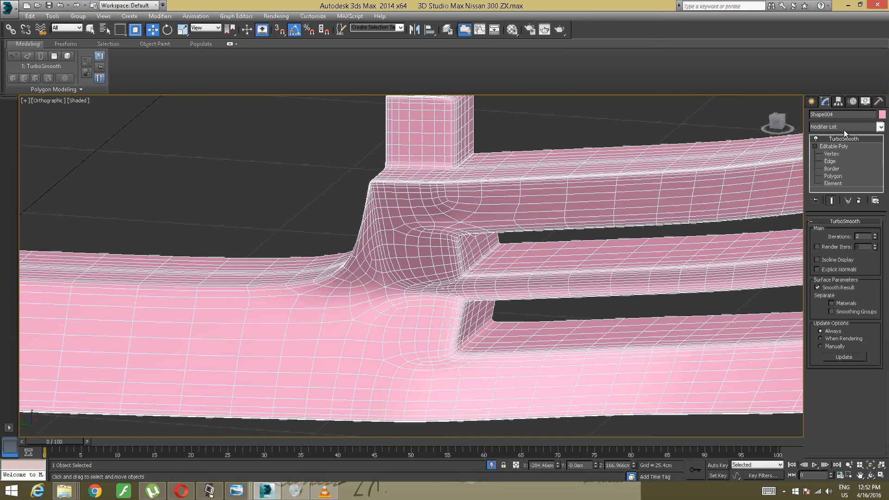
pyautogui.click(836, 145)
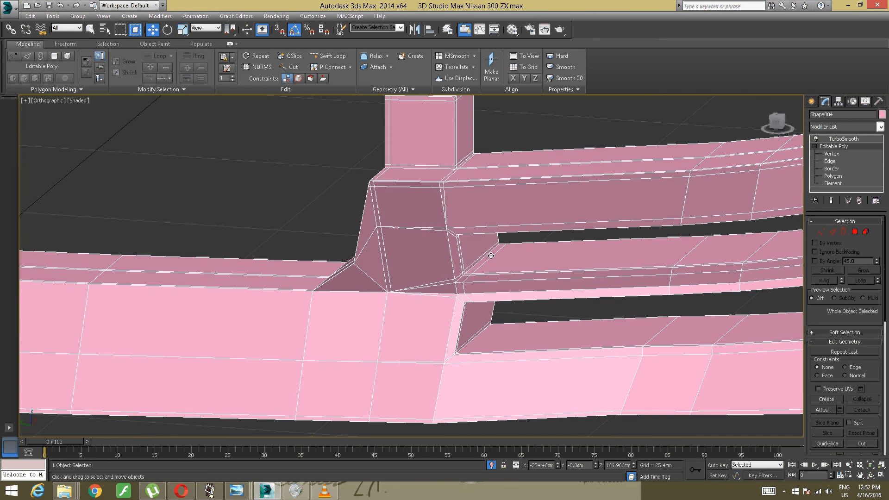
pyautogui.scroll(5, 391, 303)
pyautogui.scroll(2, 515, 204)
pyautogui.moveTo(515, 205); pyautogui.dragTo(520, 219, button='middle')
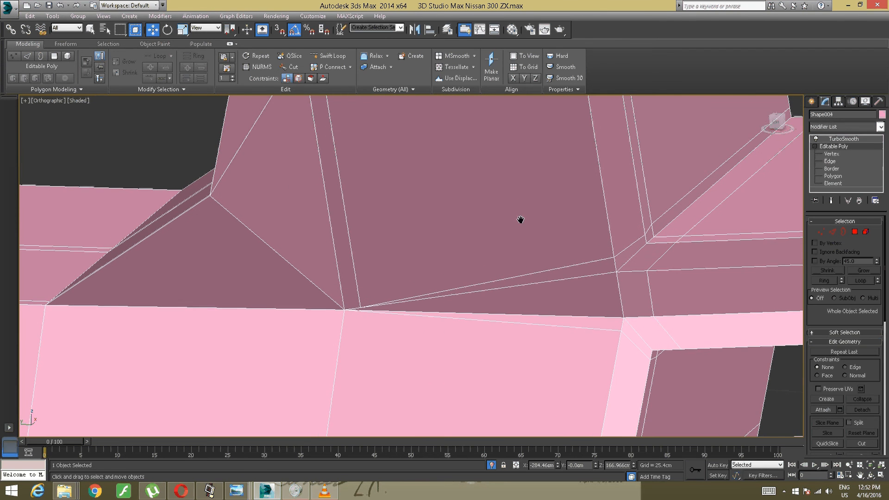
pyautogui.click(832, 233)
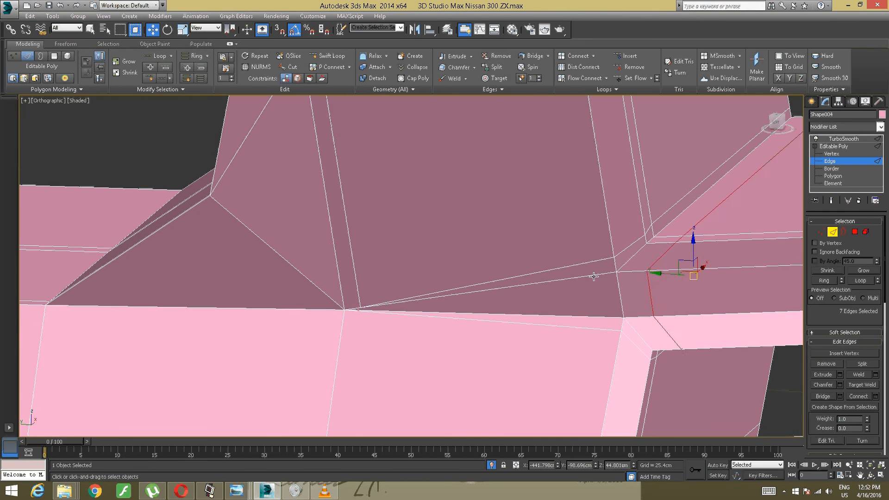
# - Try to remove the extra sloping edges along the top and bottom of the large face on the upright block's side
pyautogui.click(576, 272)
pyautogui.keyDown('alt'); pyautogui.moveTo(573, 252); pyautogui.dragTo(557, 229, button='middle'); pyautogui.keyUp('alt')
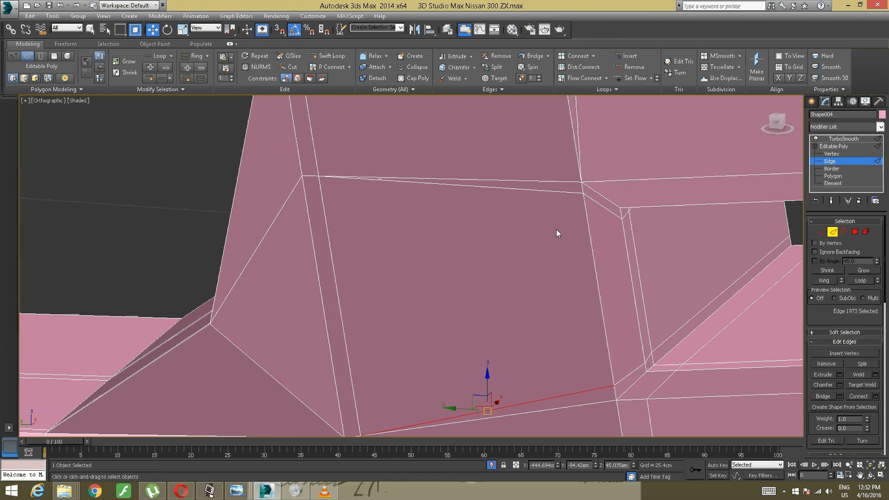
pyautogui.click(546, 198)
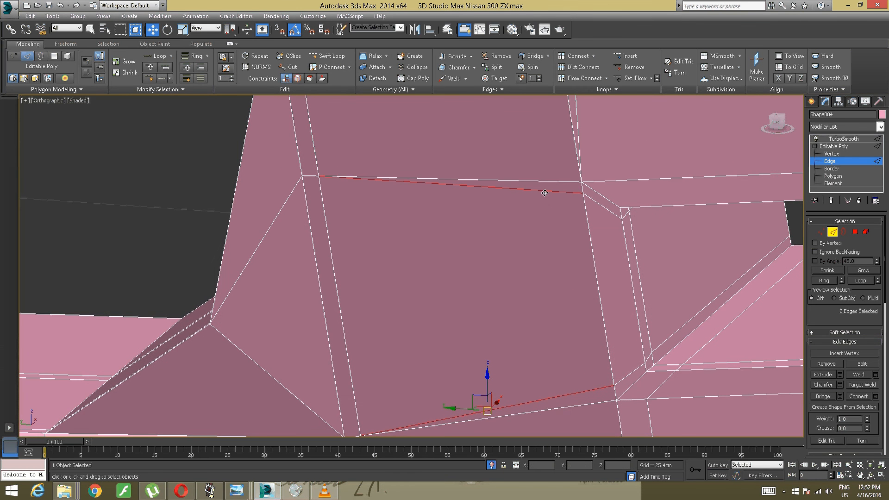
pyautogui.click(632, 68)
pyautogui.hotkey('ctrl', 'z')
pyautogui.click(500, 227)
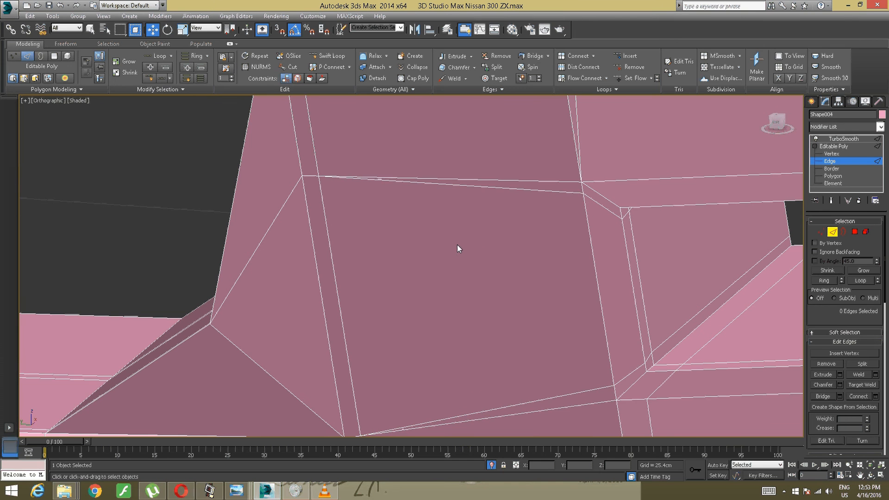
# - Delete the extra sloping edges above and below the large face on the upright block's side, together with their adjoining faces
pyautogui.click(503, 189)
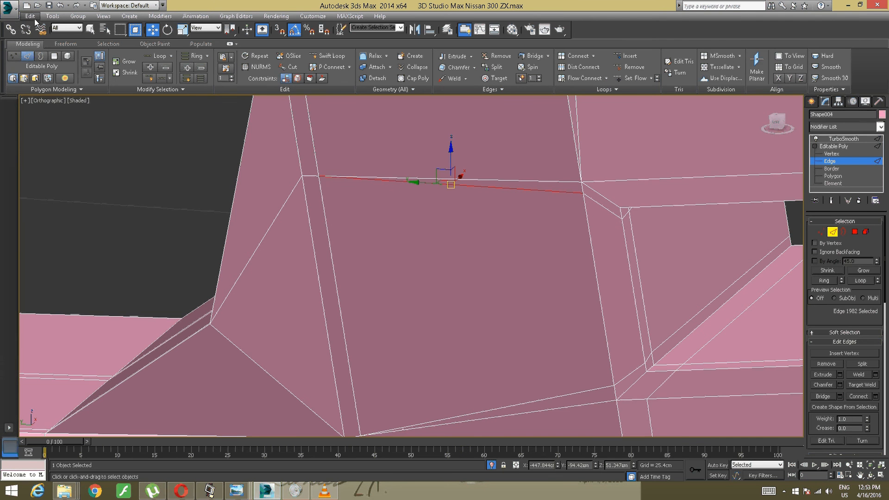
pyautogui.click(29, 16)
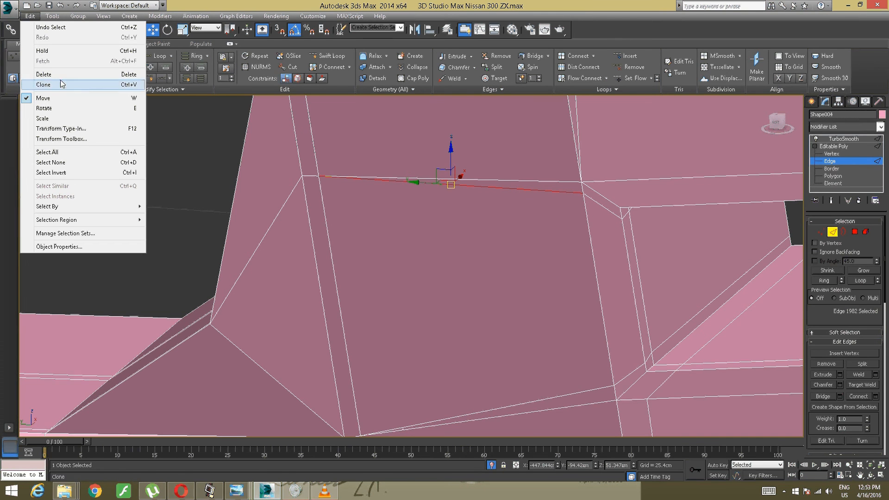
pyautogui.click(44, 74)
pyautogui.keyDown('alt'); pyautogui.moveTo(324, 270); pyautogui.dragTo(470, 264, button='middle'); pyautogui.keyUp('alt')
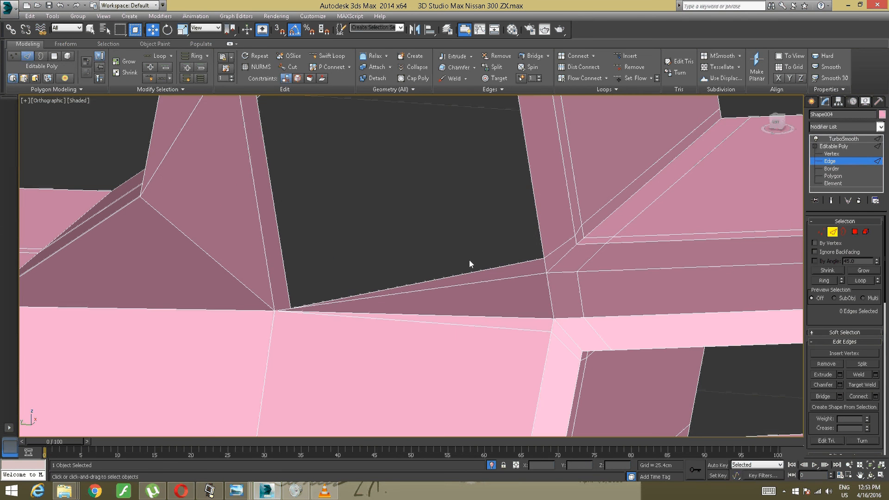
pyautogui.click(478, 266)
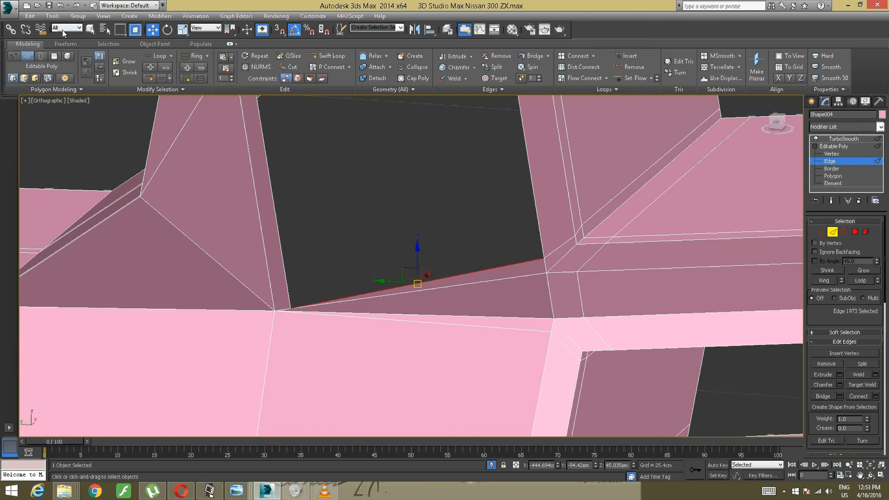
pyautogui.click(52, 15)
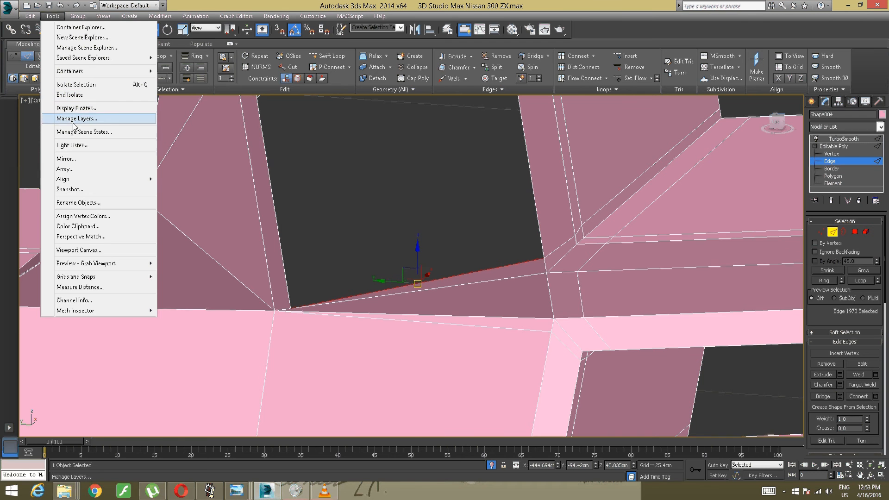
pyautogui.click(328, 188)
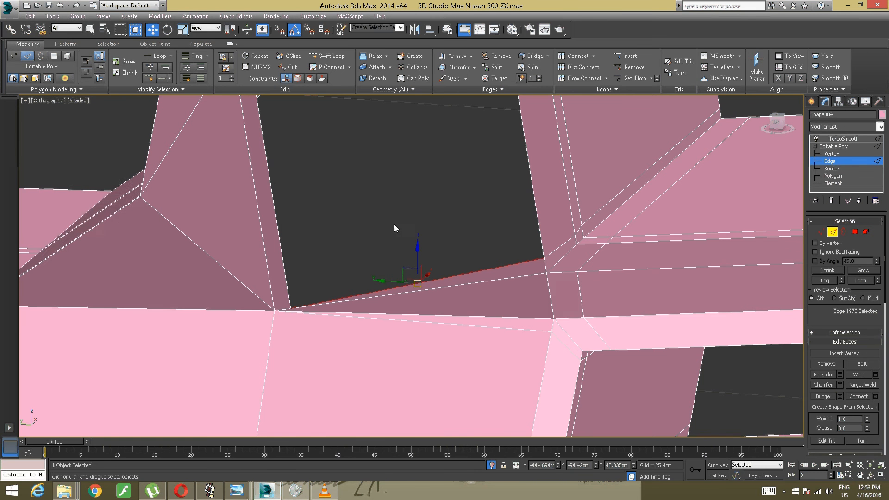
pyautogui.click(393, 222)
# - Cap the open border on the large side face of the upright block with a single polygon
pyautogui.scroll(2, 412, 278)
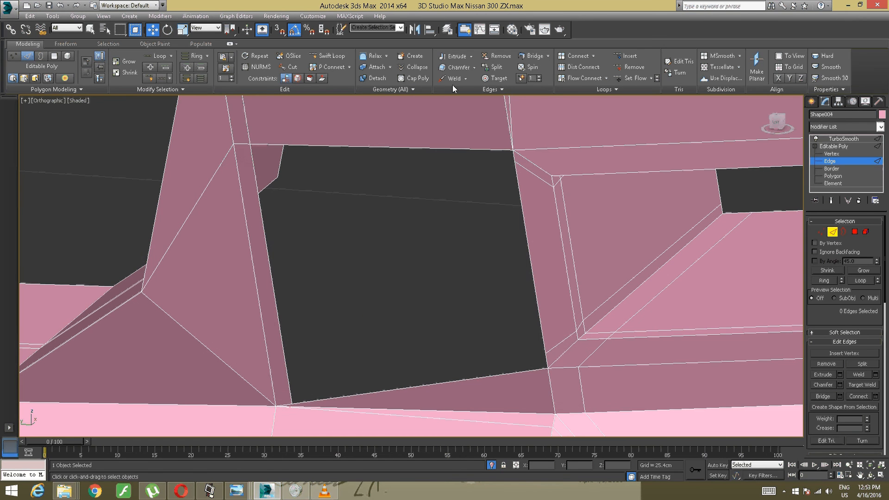
pyautogui.click(40, 56)
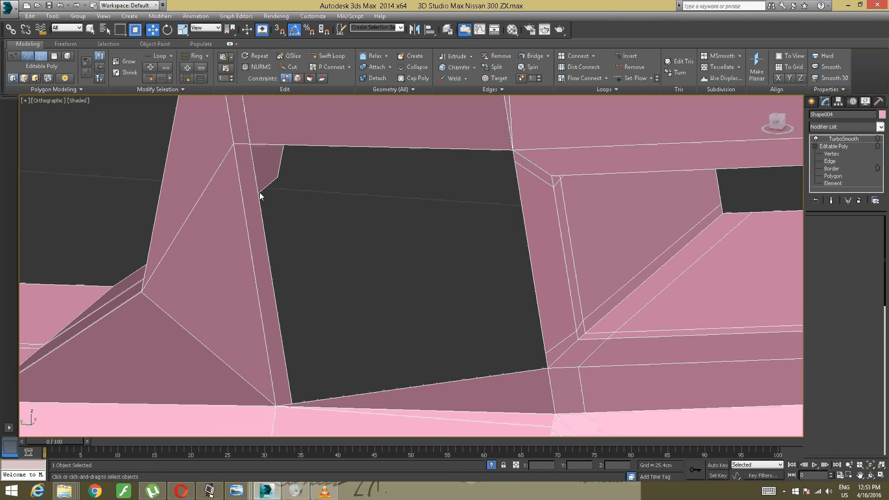
pyautogui.click(391, 150)
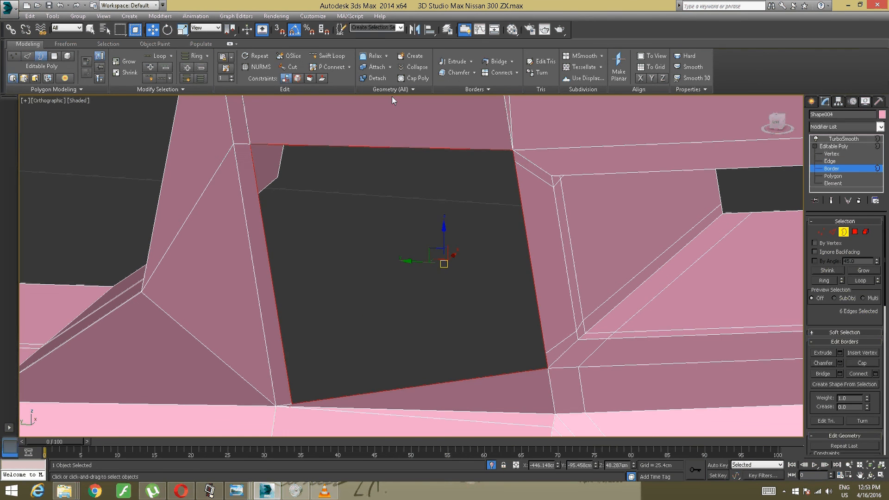
pyautogui.click(411, 79)
# - Return to the TurboSmooth level and check how the newly capped side face smooths in clean shading and with edges shown
pyautogui.scroll(-8, 529, 264)
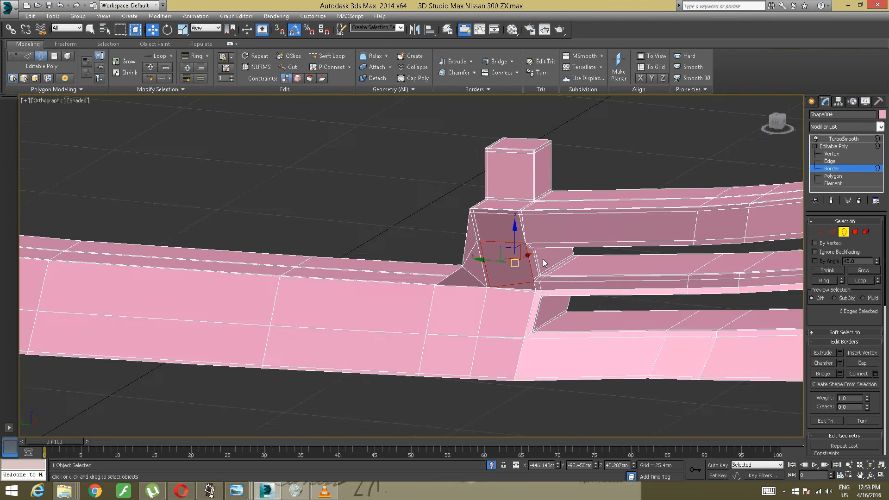
pyautogui.keyDown('alt'); pyautogui.moveTo(543, 262); pyautogui.dragTo(525, 261, button='middle'); pyautogui.keyUp('alt')
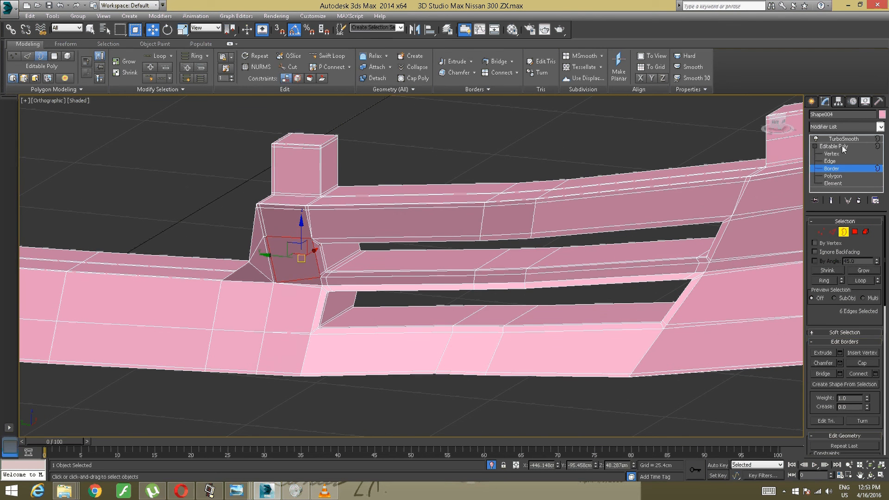
pyautogui.click(843, 139)
pyautogui.keyDown('alt'); pyautogui.moveTo(487, 252); pyautogui.dragTo(333, 384, button='middle'); pyautogui.keyUp('alt')
pyautogui.click(254, 398)
pyautogui.scroll(4, 290, 338)
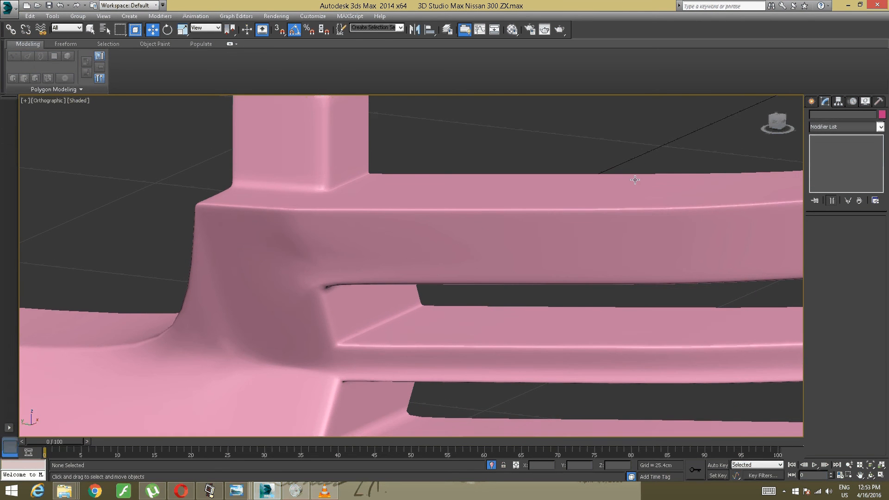
pyautogui.click(378, 234)
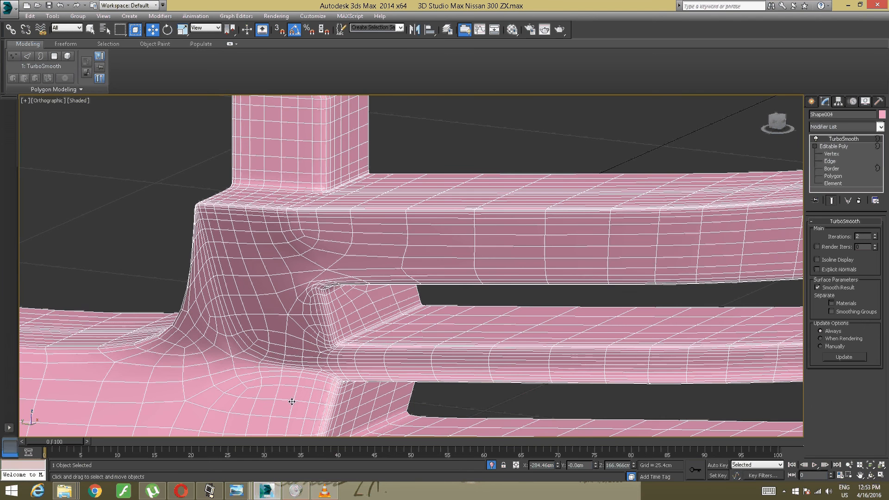
# - Switch to the VLC media player and close it
pyautogui.click(325, 491)
pyautogui.click(878, 4)
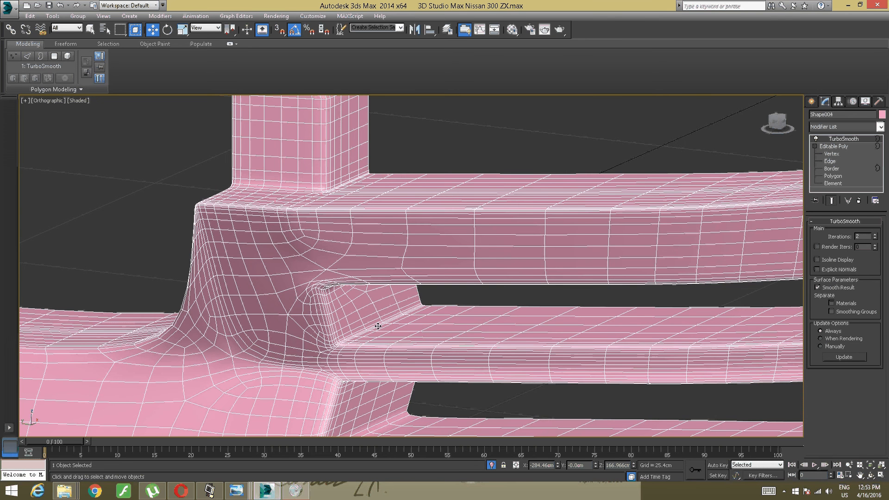
# - Examine the smoothed bumper around the upright block and along the vents, both deselected and with its edges shown
pyautogui.scroll(-5, 326, 273)
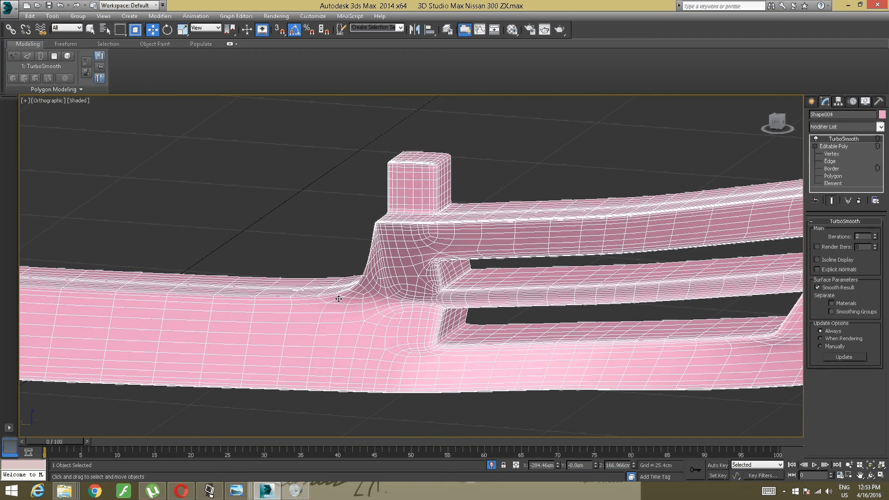
pyautogui.scroll(2, 372, 311)
pyautogui.click(317, 408)
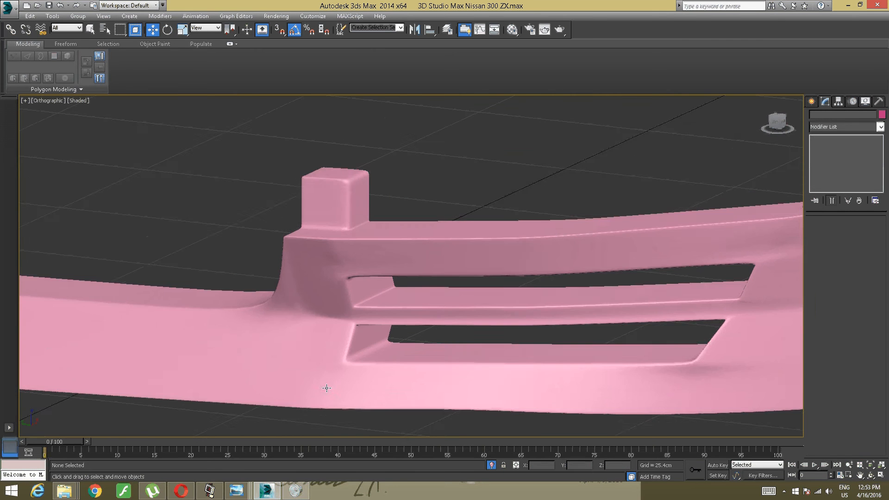
pyautogui.scroll(4, 338, 343)
pyautogui.moveTo(352, 298); pyautogui.dragTo(365, 374, button='middle')
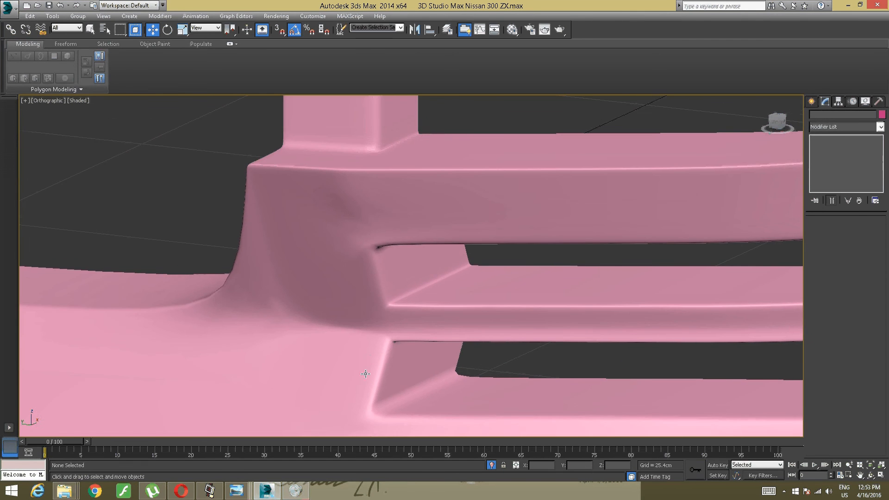
pyautogui.click(370, 360)
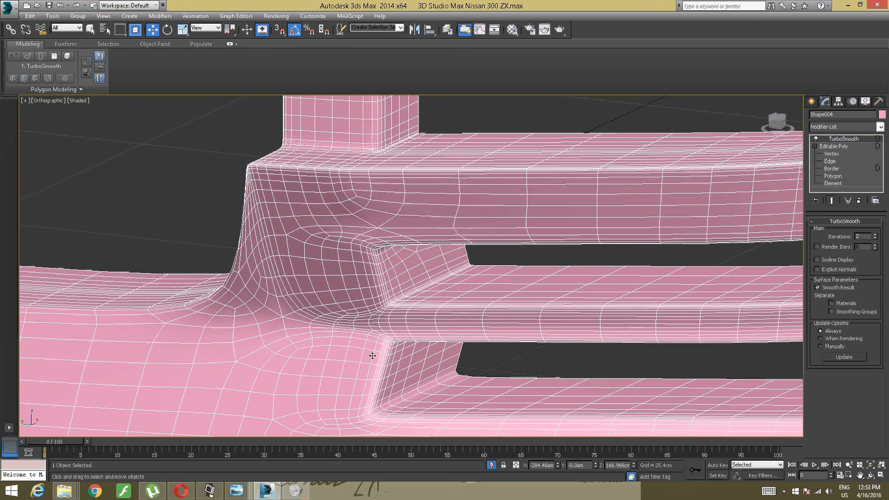
pyautogui.scroll(-5, 364, 301)
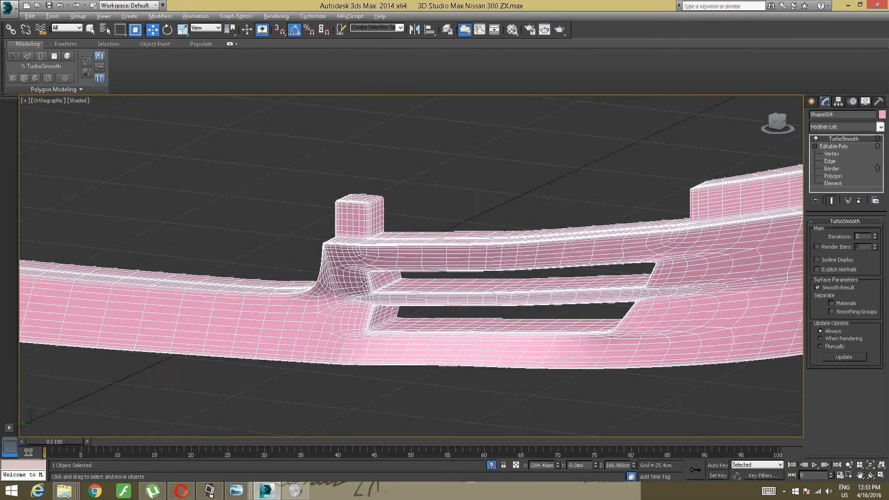
pyautogui.keyDown('alt'); pyautogui.moveTo(360, 296); pyautogui.dragTo(335, 305, button='middle'); pyautogui.keyUp('alt')
pyautogui.scroll(6, 299, 327)
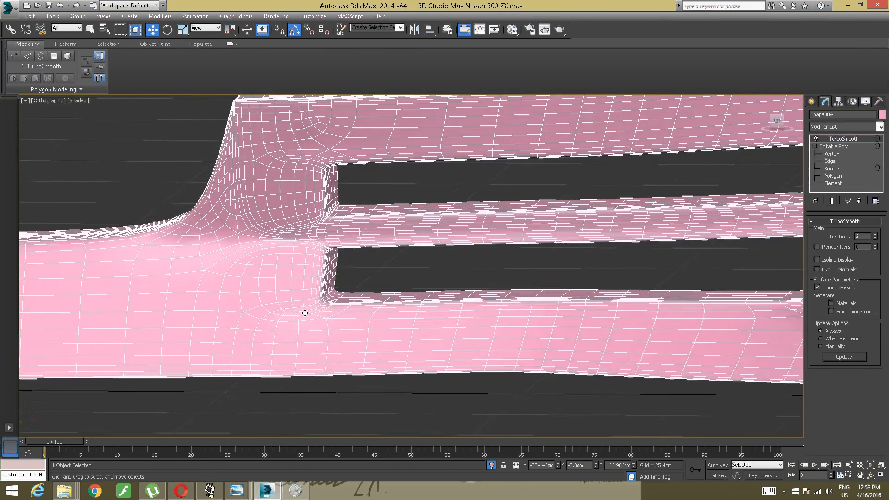
pyautogui.scroll(-3, 388, 274)
pyautogui.moveTo(418, 268); pyautogui.dragTo(369, 275, button='middle')
pyautogui.keyDown('alt'); pyautogui.moveTo(512, 245); pyautogui.dragTo(650, 220, button='middle'); pyautogui.keyUp('alt')
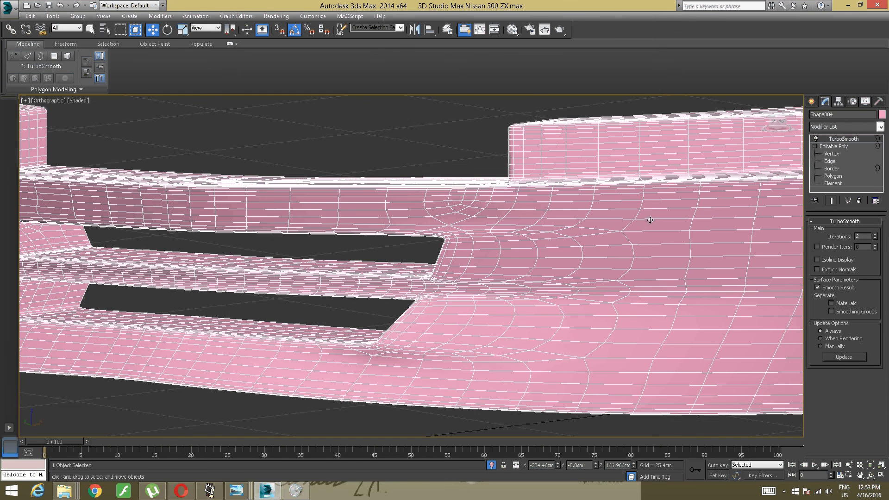
# - Display the unsmoothed cage at the Border level and examine the edge flow around both ends of the vents
pyautogui.click(838, 146)
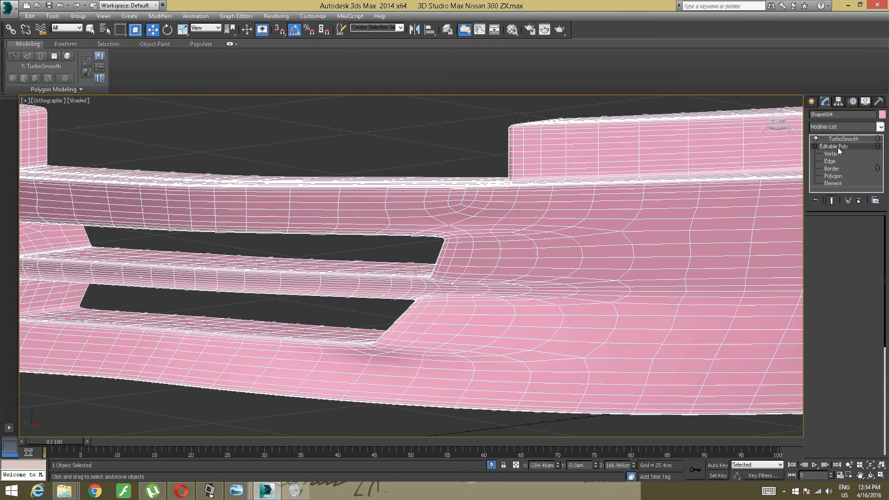
pyautogui.press('3')
pyautogui.keyDown('alt'); pyautogui.moveTo(535, 272); pyautogui.dragTo(497, 282, button='middle'); pyautogui.keyUp('alt')
pyautogui.scroll(-6, 535, 272)
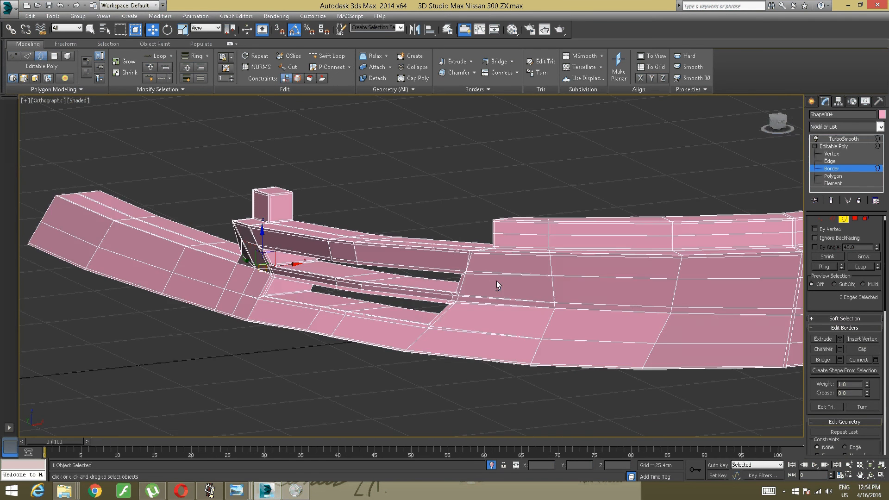
pyautogui.scroll(8, 420, 300)
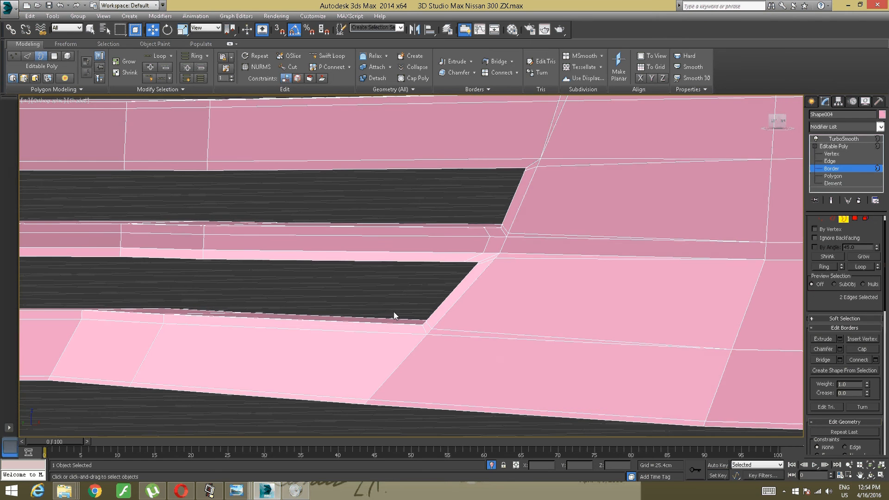
pyautogui.keyDown('alt'); pyautogui.moveTo(385, 311); pyautogui.dragTo(353, 329, button='middle'); pyautogui.keyUp('alt')
pyautogui.moveTo(285, 325); pyautogui.dragTo(399, 329, button='middle')
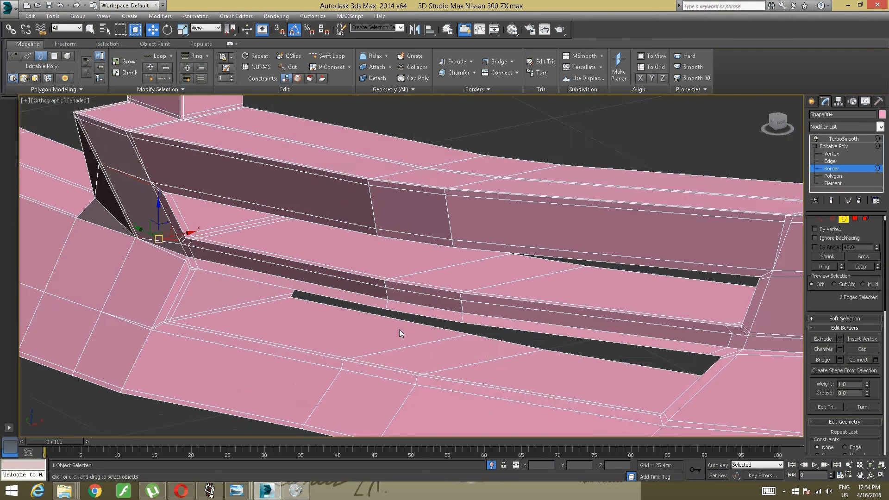
pyautogui.scroll(-3, 411, 280)
pyautogui.moveTo(413, 285)
pyautogui.keyDown('alt'); pyautogui.mouseDown(button='middle')
pyautogui.moveTo(461, 273)
pyautogui.moveTo(402, 273)
pyautogui.mouseUp(button='middle'); pyautogui.keyUp('alt')
pyautogui.scroll(-4, 402, 273)
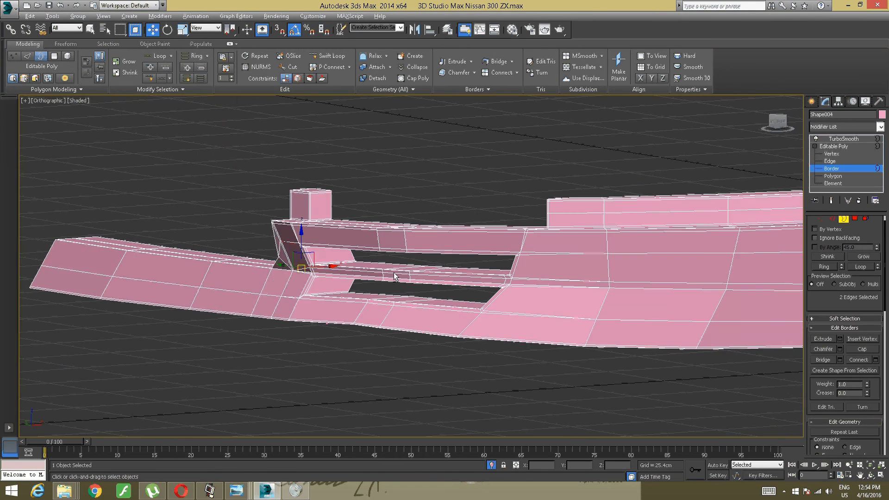
# - Turn back to the TurboSmooth result and inspect the deselected bumper along its outer strip and the upright block
pyautogui.click(836, 139)
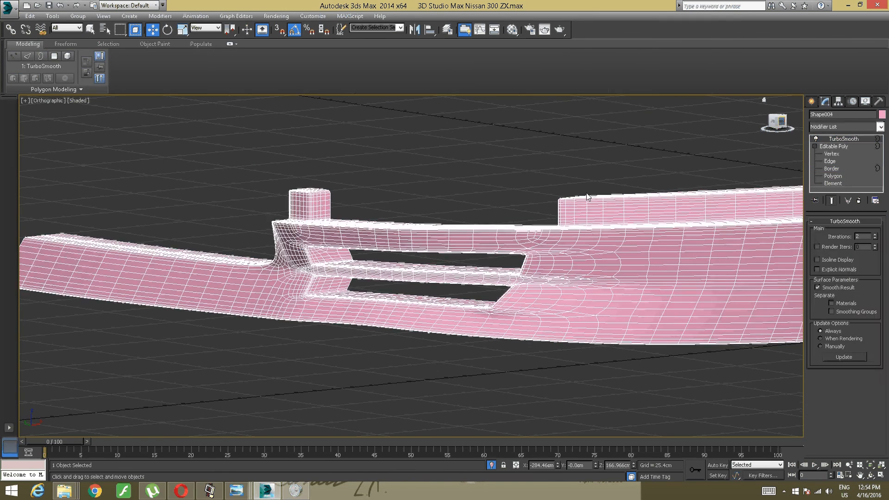
pyautogui.scroll(-4, 527, 184)
pyautogui.click(435, 306)
pyautogui.moveTo(466, 217); pyautogui.dragTo(448, 249, button='middle')
pyautogui.scroll(5, 448, 249)
pyautogui.keyDown('alt'); pyautogui.moveTo(314, 261); pyautogui.dragTo(411, 234, button='middle'); pyautogui.keyUp('alt')
pyautogui.scroll(4, 431, 228)
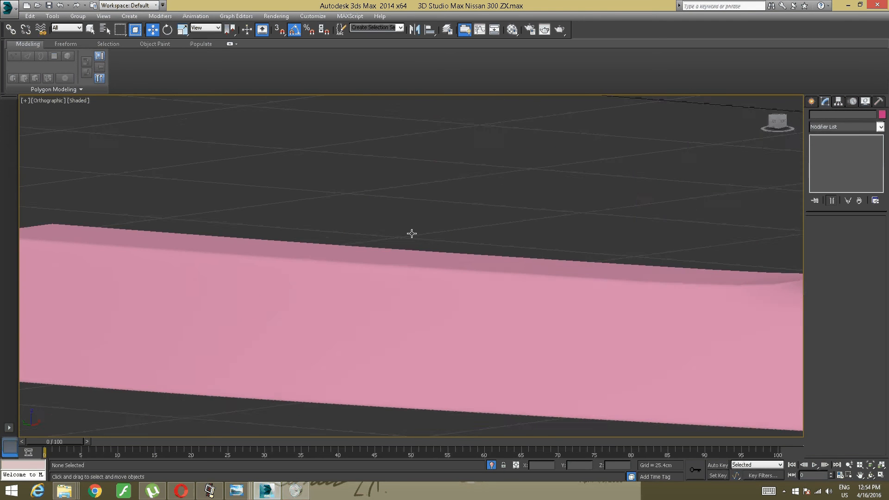
pyautogui.moveTo(528, 230); pyautogui.dragTo(250, 221, button='middle')
pyautogui.scroll(3, 324, 213)
pyautogui.moveTo(533, 194); pyautogui.dragTo(250, 210, button='middle')
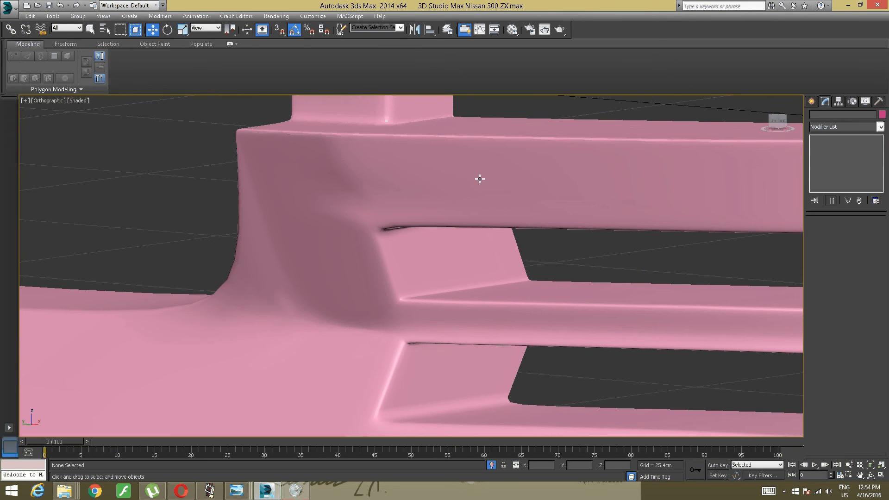
pyautogui.click(453, 207)
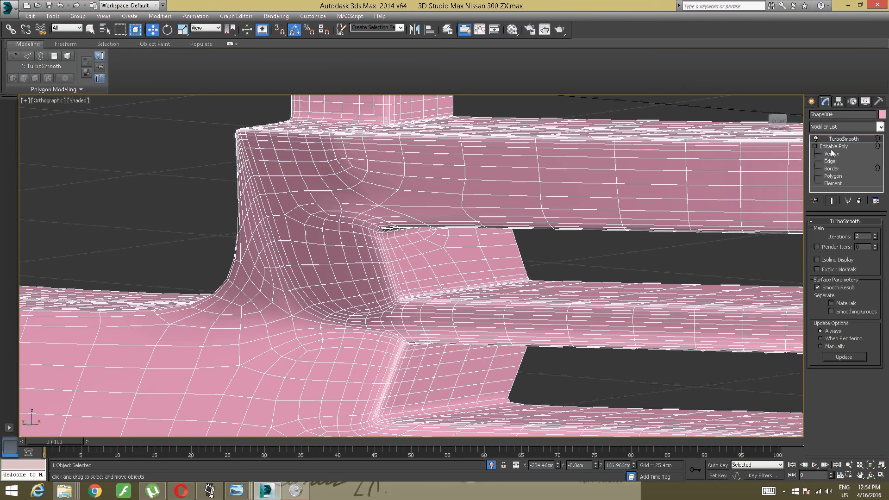
# - Compare the base cage with the smoothed mesh at the vent corners beside the upright block
pyautogui.click(832, 168)
pyautogui.moveTo(419, 222)
pyautogui.mouseDown(button='middle')
pyautogui.moveTo(433, 214)
pyautogui.moveTo(424, 223)
pyautogui.mouseUp(button='middle')
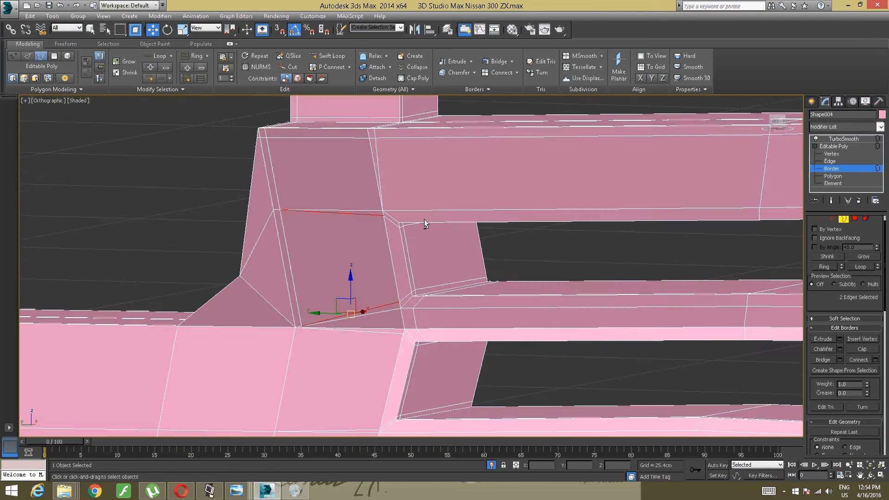
pyautogui.scroll(3, 424, 218)
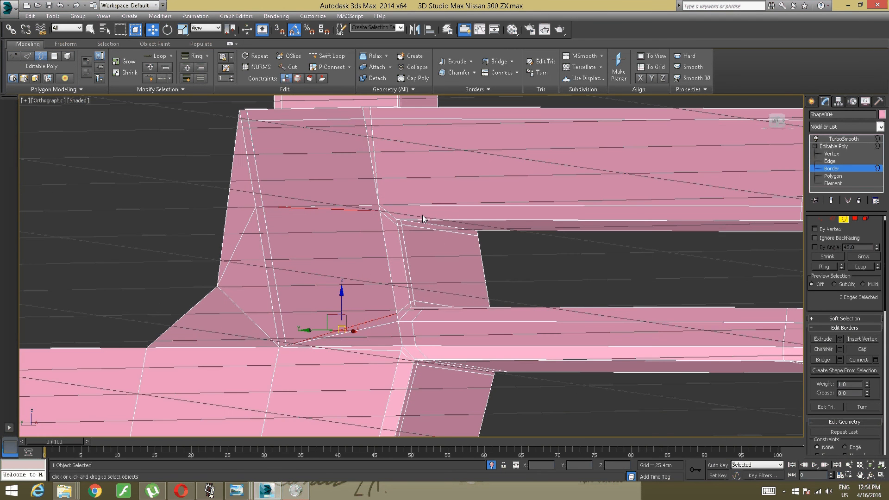
pyautogui.press('pageup')
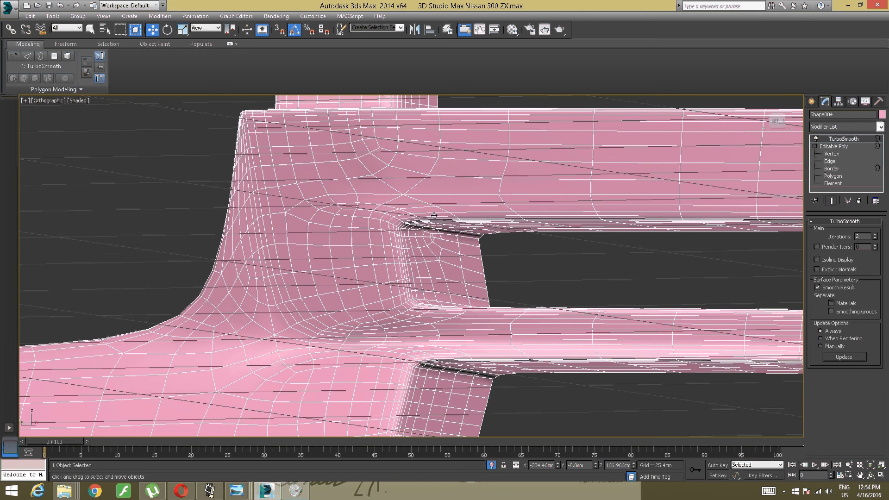
pyautogui.scroll(-5, 472, 214)
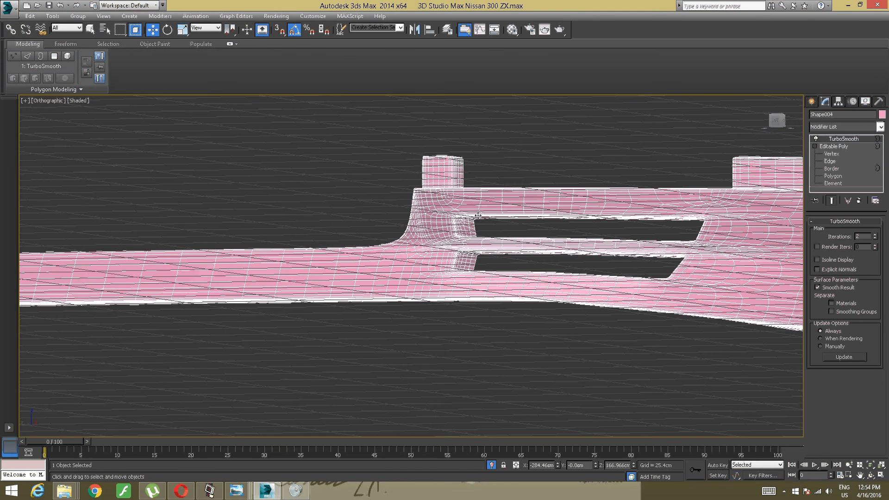
pyautogui.keyDown('alt'); pyautogui.moveTo(473, 222); pyautogui.dragTo(477, 245, button='middle'); pyautogui.keyUp('alt')
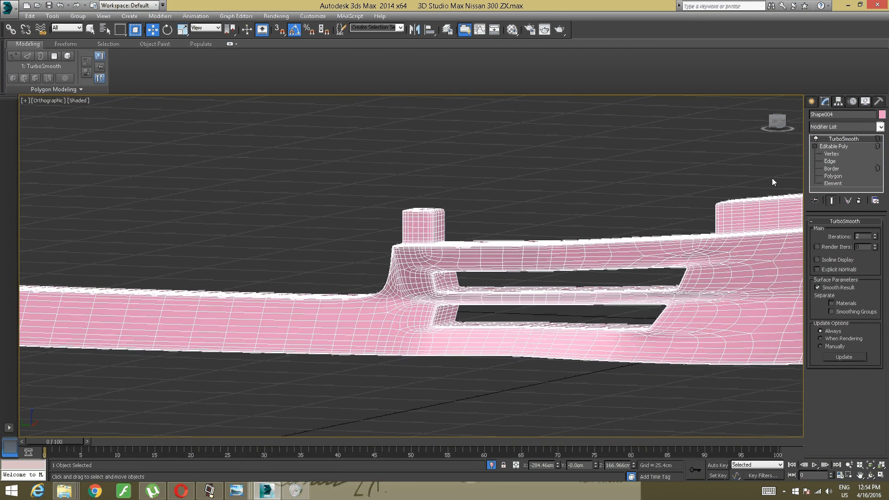
# - Add Swift Loop support edges close to the vents' block-side ends on the lower strip, middle bar and upper bar
pyautogui.click(833, 146)
pyautogui.click(832, 168)
pyautogui.scroll(5, 451, 274)
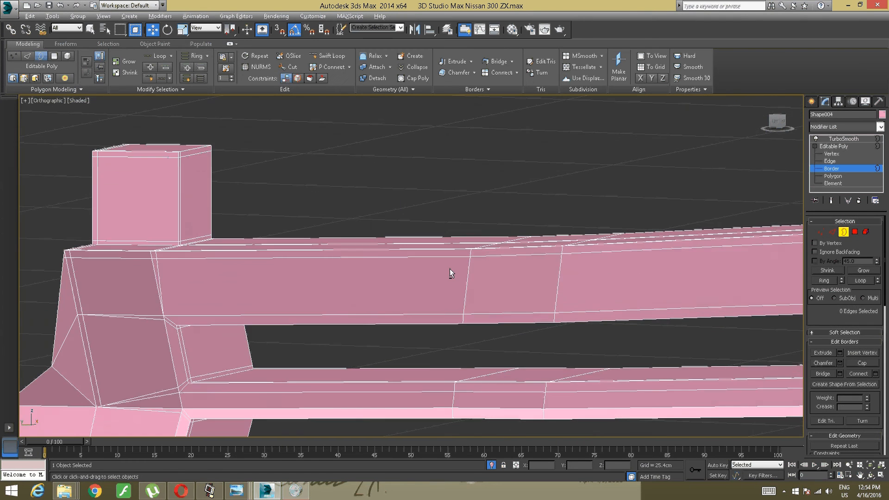
pyautogui.keyDown('alt'); pyautogui.moveTo(450, 269); pyautogui.dragTo(414, 173, button='middle'); pyautogui.keyUp('alt')
pyautogui.click(329, 55)
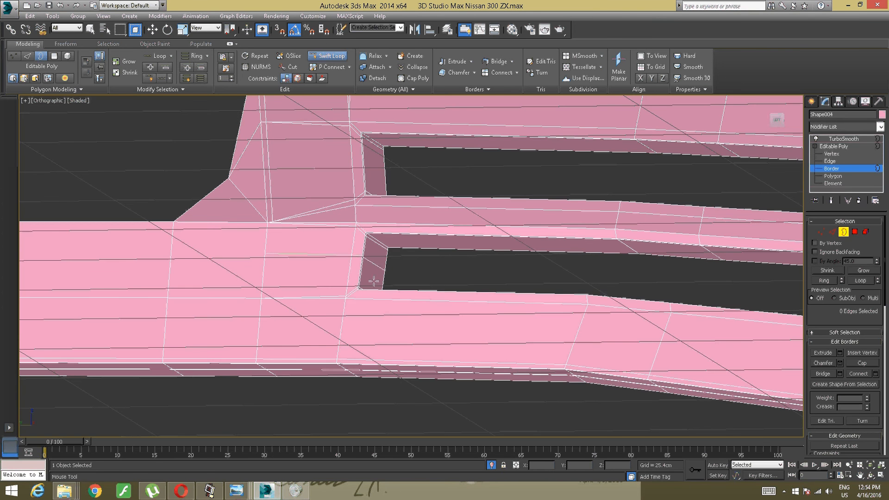
pyautogui.click(358, 299)
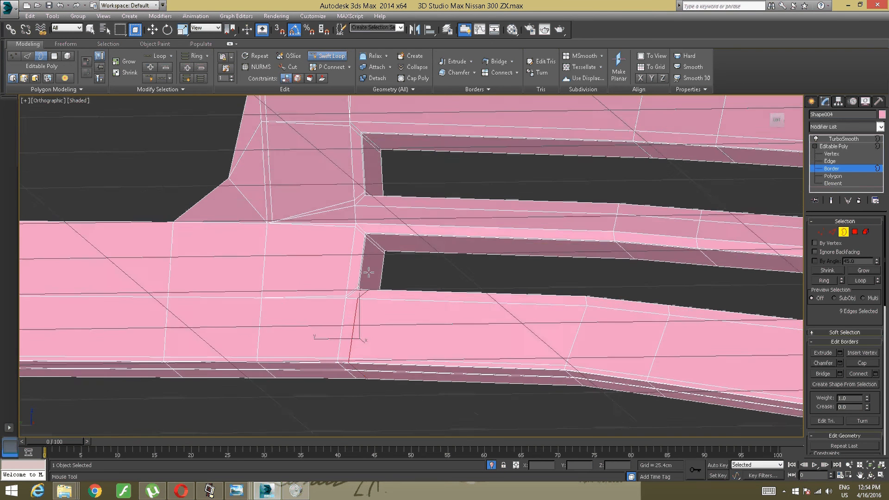
pyautogui.moveTo(373, 243); pyautogui.dragTo(373, 309, button='middle')
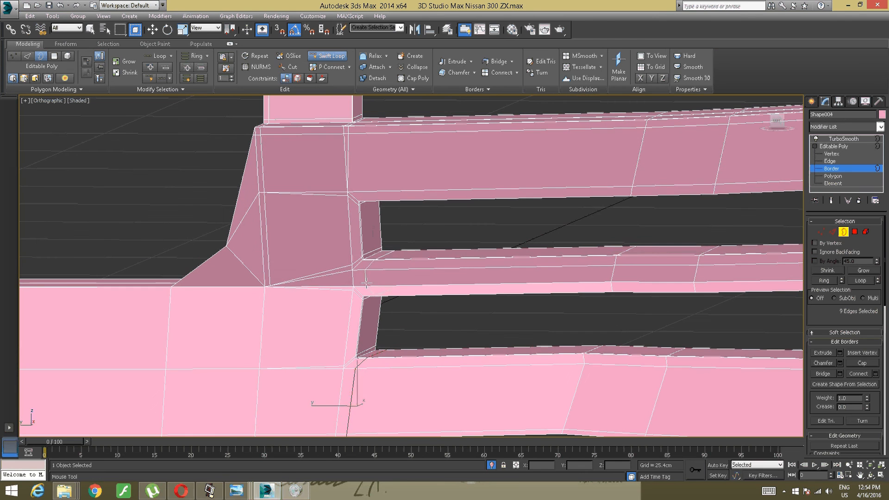
pyautogui.click(365, 277)
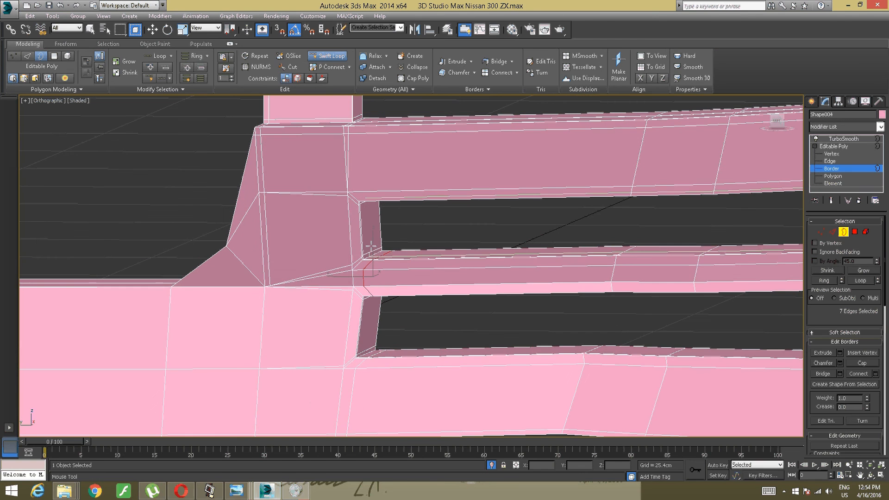
pyautogui.click(360, 186)
pyautogui.moveTo(661, 173); pyautogui.dragTo(447, 185, button='middle')
pyautogui.moveTo(755, 184); pyautogui.dragTo(462, 218, button='middle')
pyautogui.press('w')
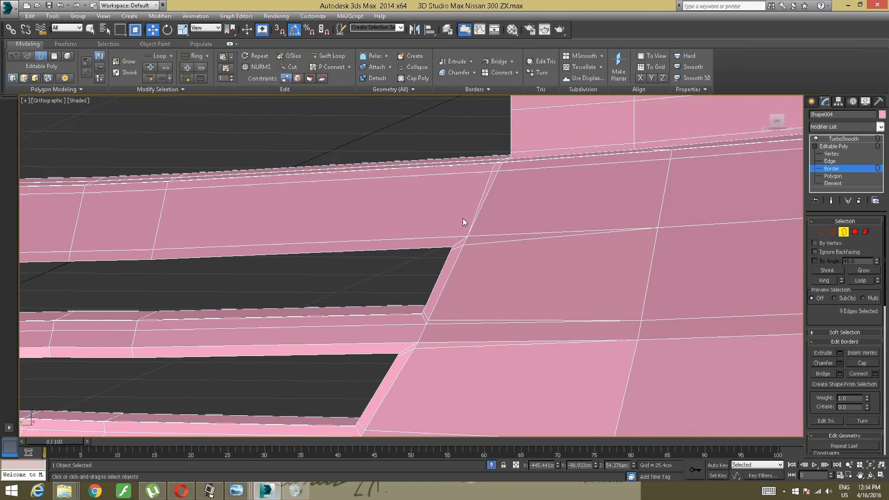
# - Weld the overlapping vertices at the upper corner of the upper vent's slanted end, then clear the selection
pyautogui.scroll(4, 463, 218)
pyautogui.click(831, 154)
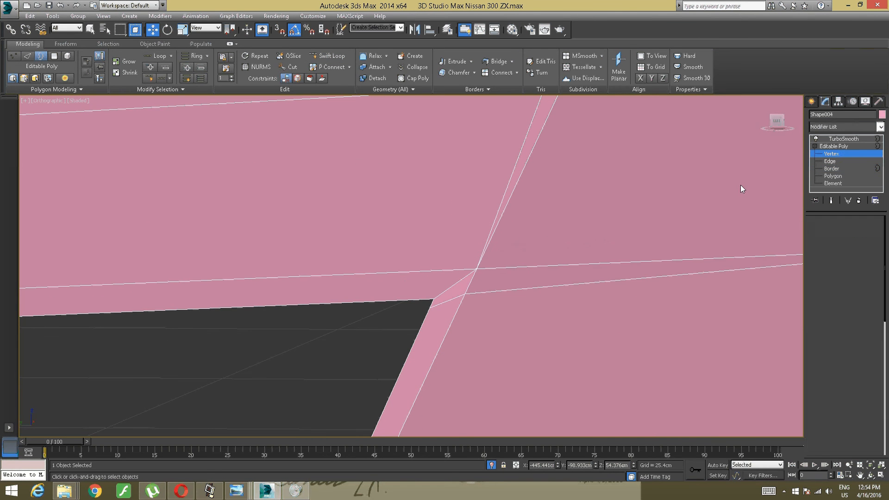
pyautogui.moveTo(479, 272); pyautogui.dragTo(449, 224)
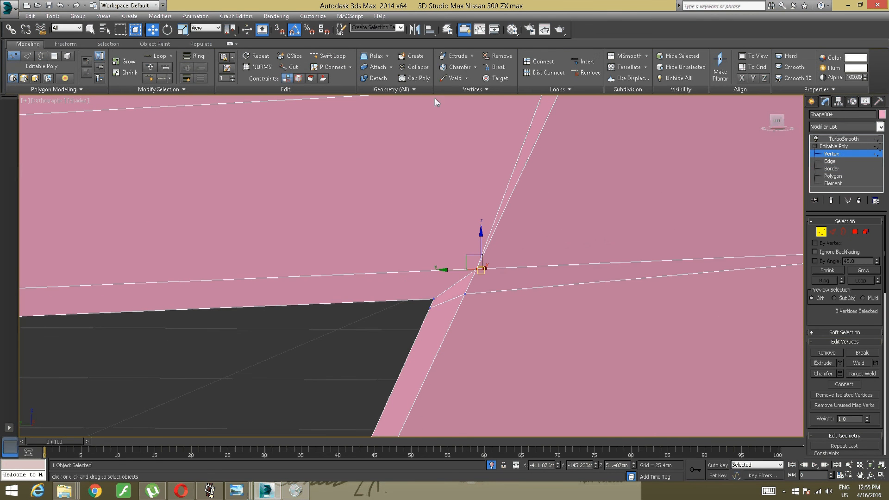
pyautogui.click(451, 78)
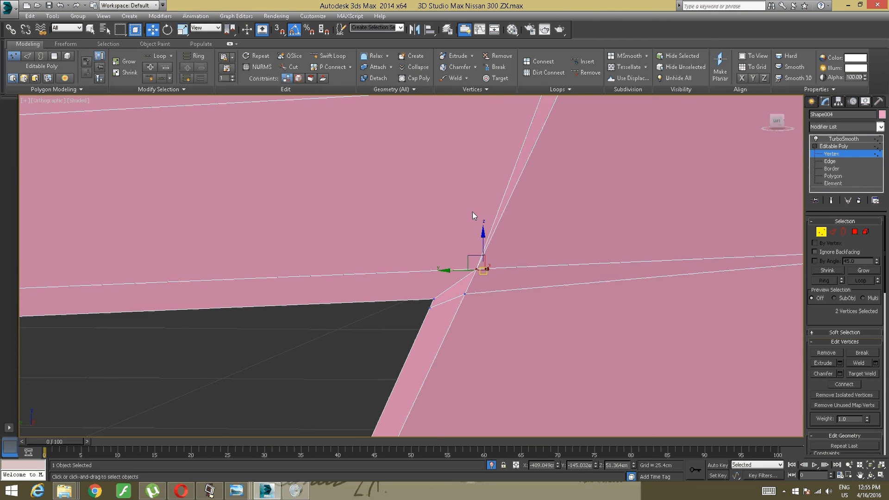
pyautogui.scroll(-5, 446, 250)
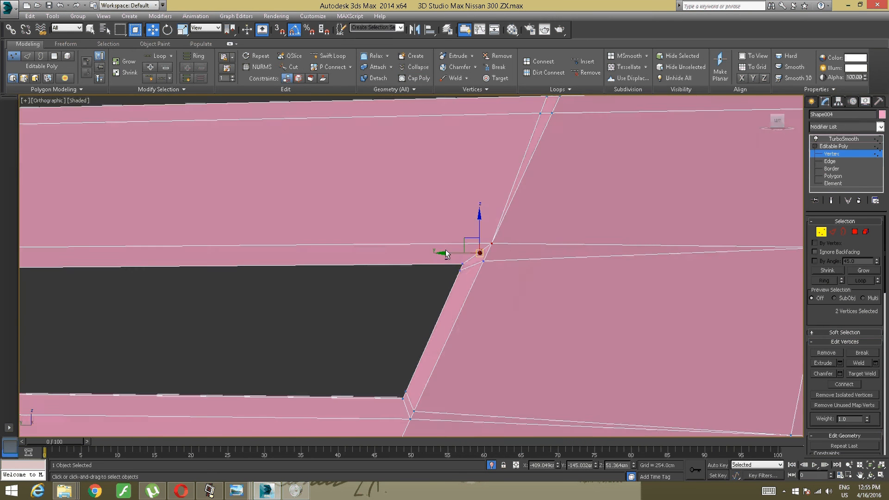
pyautogui.keyDown('alt'); pyautogui.moveTo(445, 250); pyautogui.dragTo(421, 271, button='middle'); pyautogui.keyUp('alt')
pyautogui.click(403, 295)
pyautogui.scroll(-4, 403, 287)
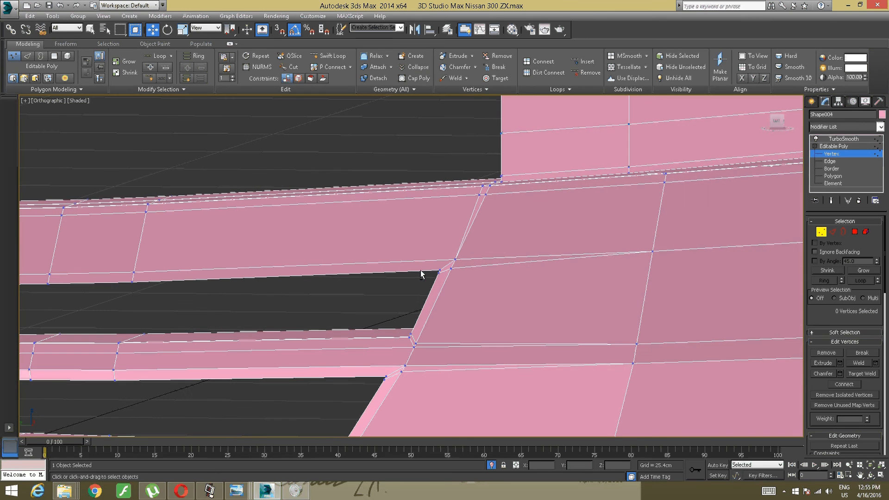
# - Try adding a Swift Loop support edge across the upper bar close to the upper vent's slanted end
pyautogui.click(330, 56)
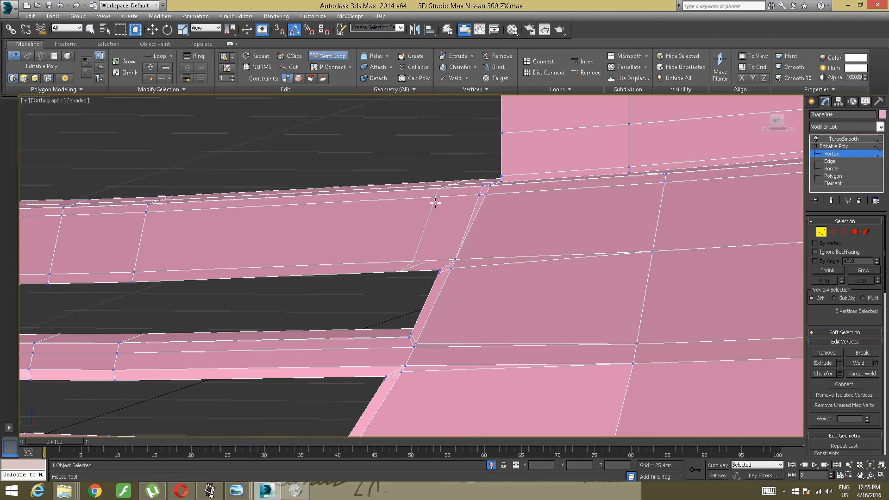
pyautogui.click(447, 259)
pyautogui.keyDown('alt'); pyautogui.moveTo(447, 260); pyautogui.dragTo(471, 247, button='middle'); pyautogui.keyUp('alt')
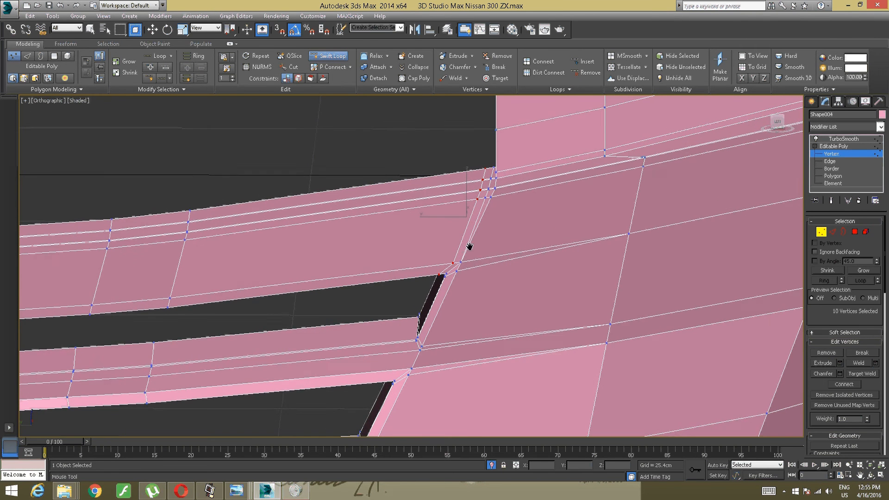
pyautogui.scroll(2, 470, 247)
pyautogui.hotkey('ctrl', 'z')
pyautogui.scroll(-3, 233, 238)
pyautogui.moveTo(233, 238); pyautogui.dragTo(603, 226, button='middle')
pyautogui.hotkey('ctrl', 'z')
pyautogui.hotkey('ctrl', 'z')
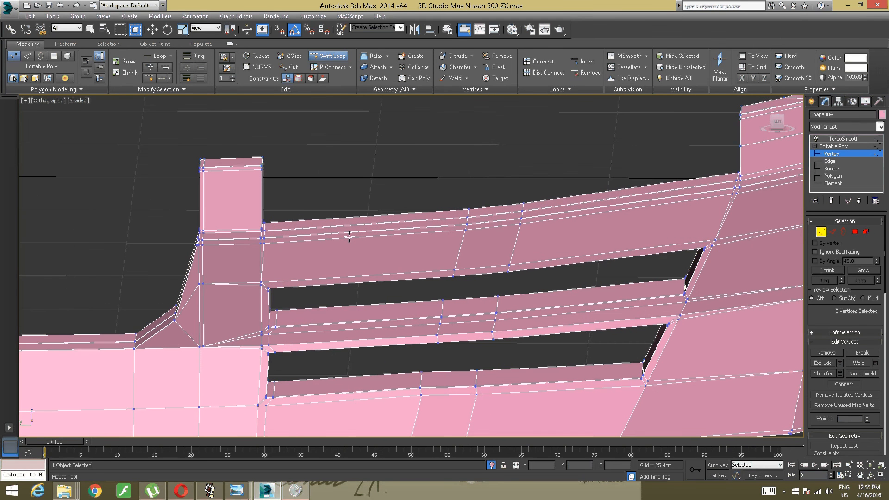
pyautogui.hotkey('ctrl', 'z')
# - Merge the doubled support-edge vertices at the upper vent's lower block-side corner into the corner vertices with Target Weld, including the back rim
pyautogui.scroll(8, 312, 268)
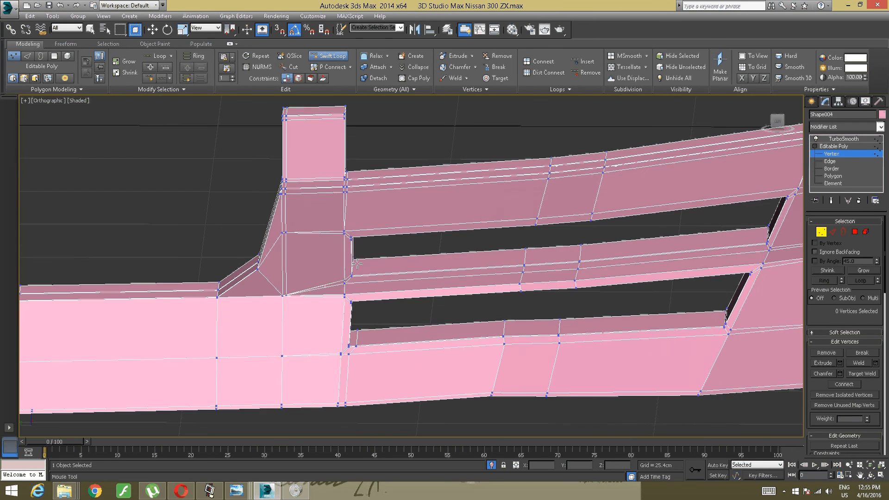
pyautogui.press('w')
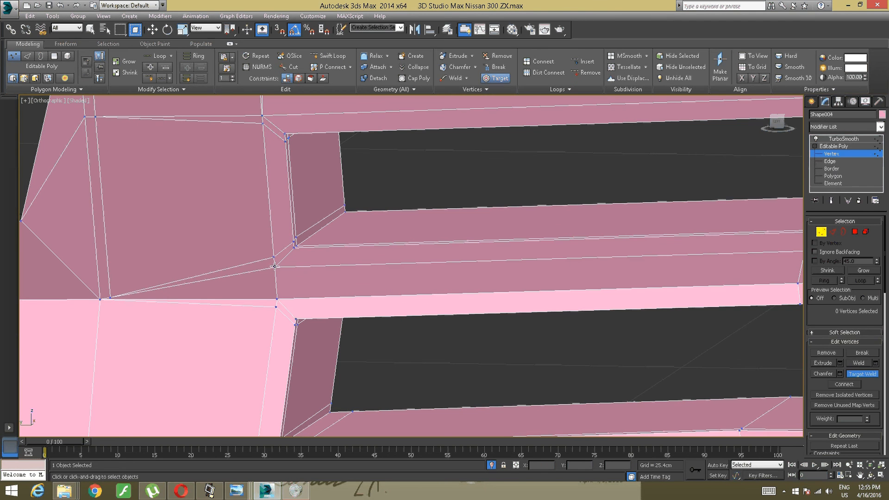
pyautogui.scroll(4, 273, 267)
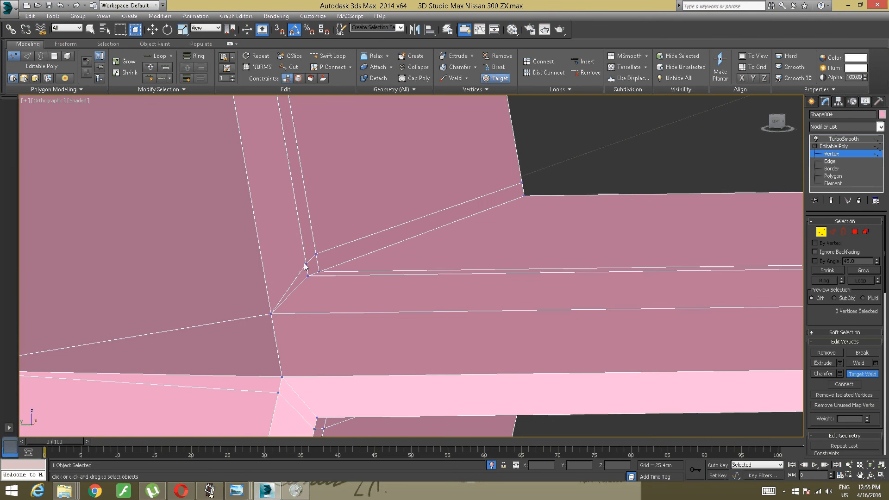
pyautogui.click(307, 264)
pyautogui.click(307, 276)
pyautogui.click(320, 270)
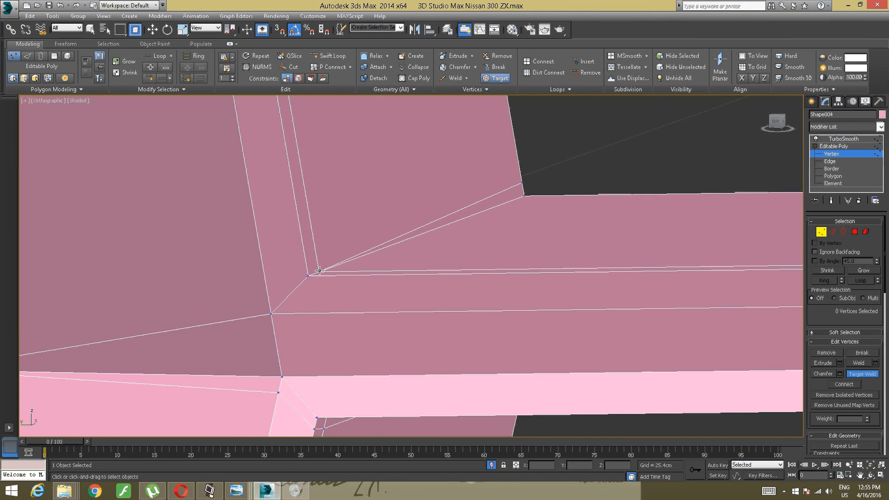
pyautogui.click(521, 183)
pyautogui.click(524, 195)
pyautogui.scroll(-3, 488, 193)
# - Target Weld the doubled front-face vertices into the corner vertices at the upper vent's upper block-side corner
pyautogui.scroll(5, 357, 258)
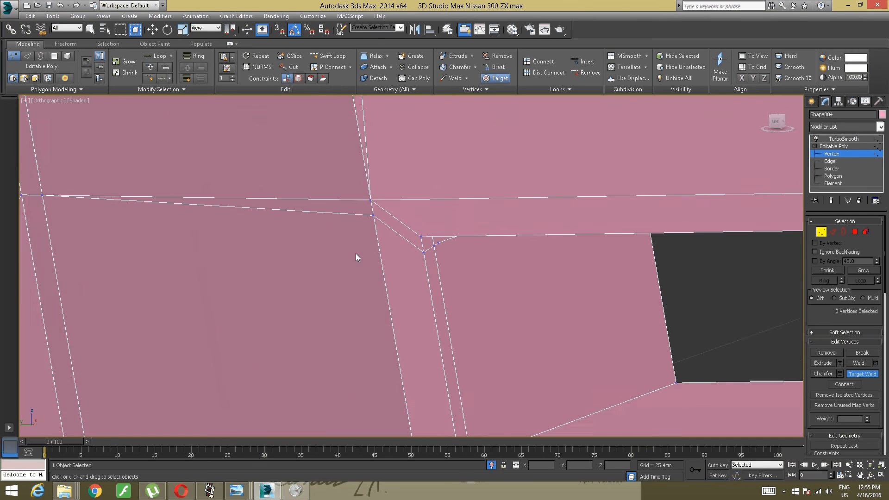
pyautogui.click(346, 288)
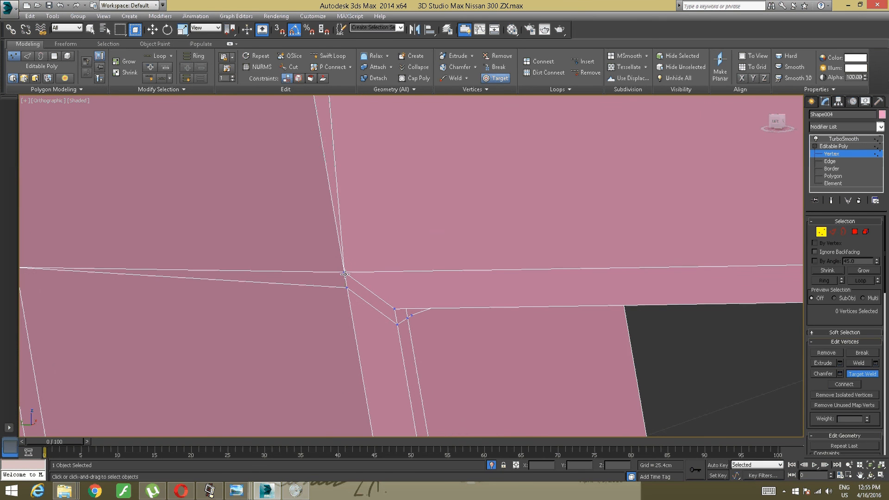
pyautogui.click(344, 274)
pyautogui.click(398, 324)
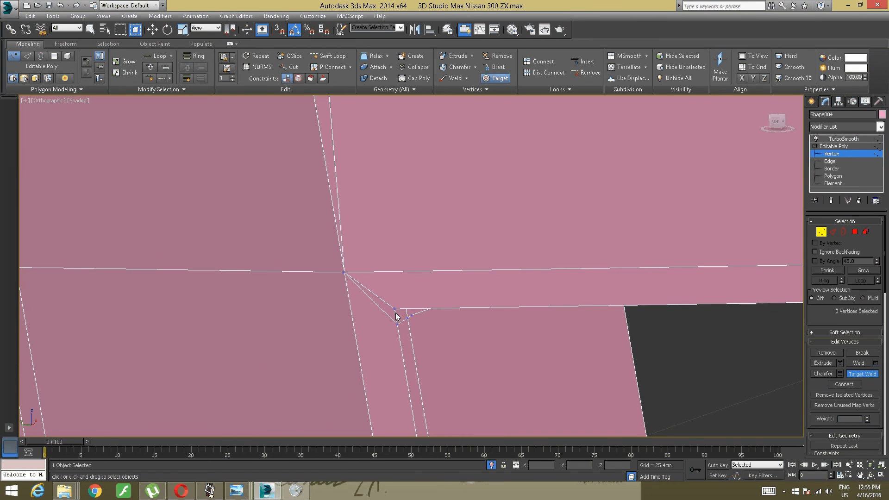
pyautogui.click(395, 310)
# - Target Weld the extra inner-wall vertices, front and back, into the upper vent's upper block-side corner
pyautogui.keyDown('alt'); pyautogui.moveTo(406, 320); pyautogui.dragTo(301, 199, button='middle'); pyautogui.keyUp('alt')
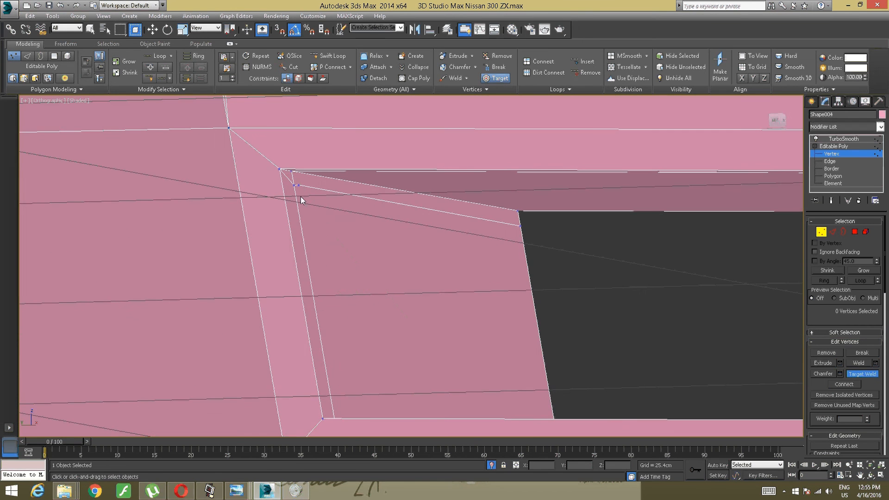
pyautogui.click(294, 186)
pyautogui.click(293, 172)
pyautogui.click(291, 171)
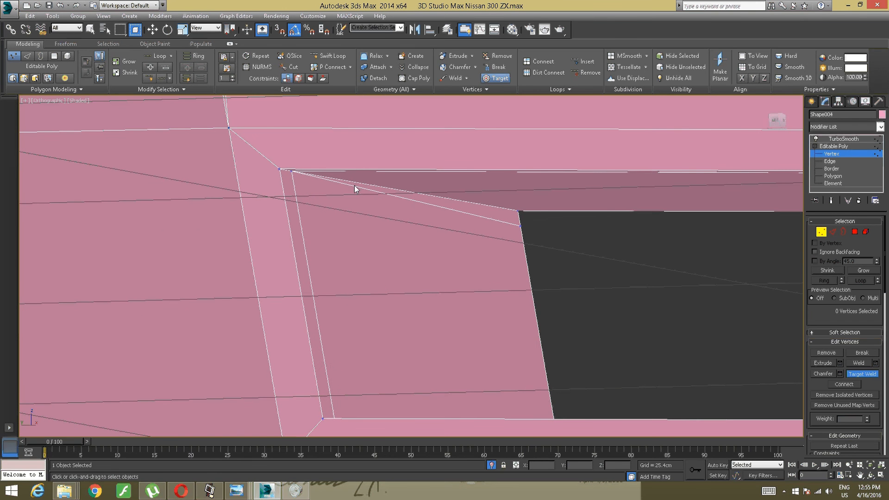
pyautogui.click(520, 226)
pyautogui.click(518, 211)
pyautogui.scroll(-10, 512, 232)
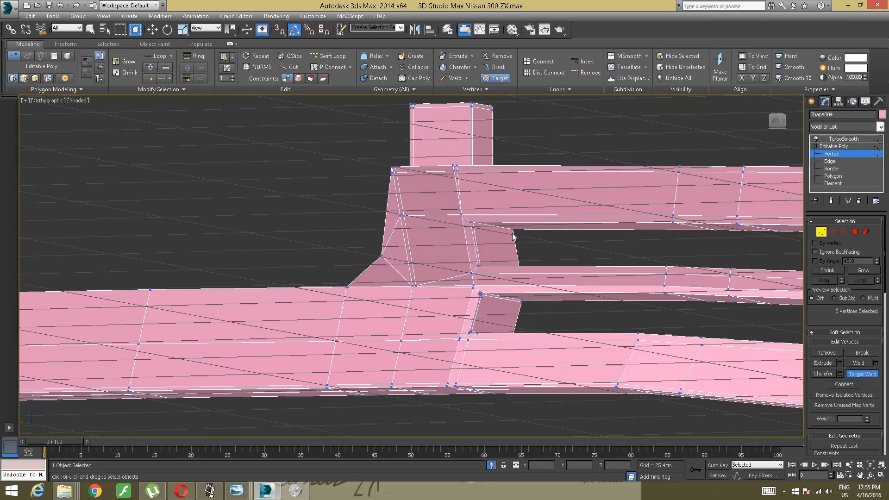
# - Target Weld the doubled vertices at the lower corner of the upper vent's slanted end, from the front face to the back rim
pyautogui.keyDown('alt'); pyautogui.moveTo(513, 233); pyautogui.dragTo(241, 216, button='middle'); pyautogui.keyUp('alt')
pyautogui.scroll(10, 343, 240)
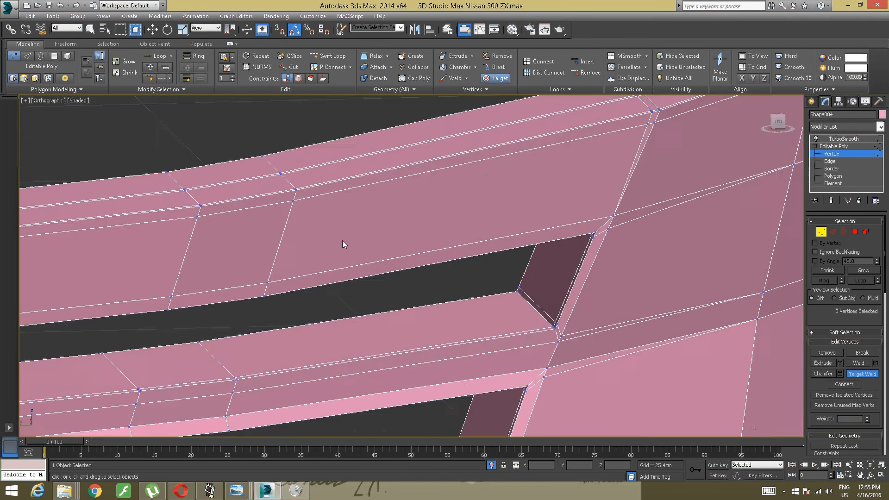
pyautogui.moveTo(574, 345); pyautogui.dragTo(39, 130, button='middle')
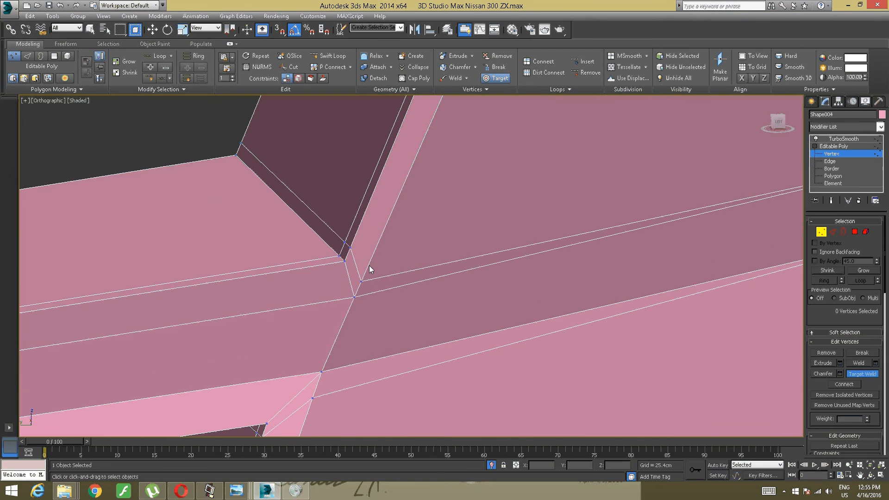
pyautogui.click(354, 296)
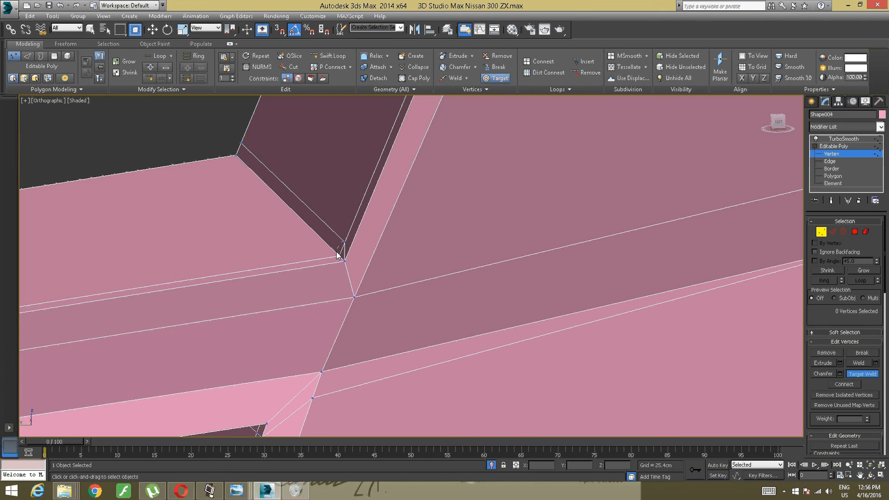
pyautogui.click(339, 255)
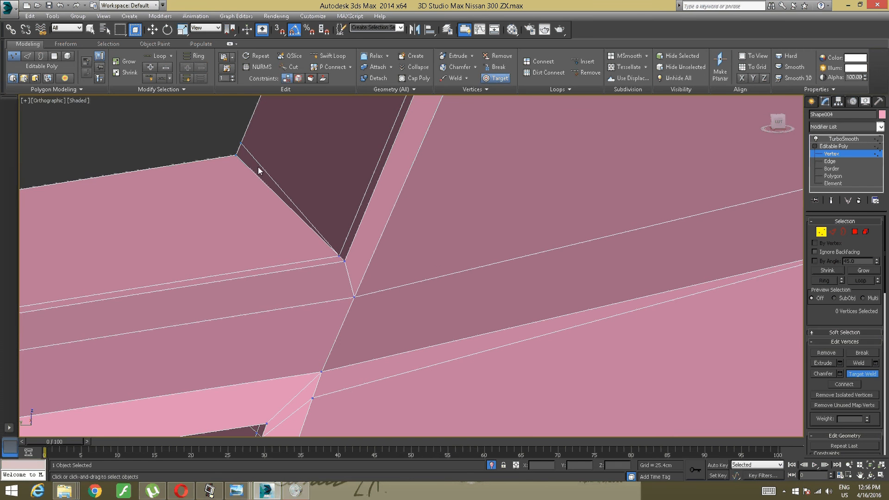
pyautogui.click(238, 155)
pyautogui.scroll(-3, 241, 159)
# - Weld the two stacked front-face vertices above the upper corner of the upper vent's slanted end
pyautogui.keyDown('alt'); pyautogui.moveTo(293, 215); pyautogui.dragTo(379, 303, button='middle'); pyautogui.keyUp('alt')
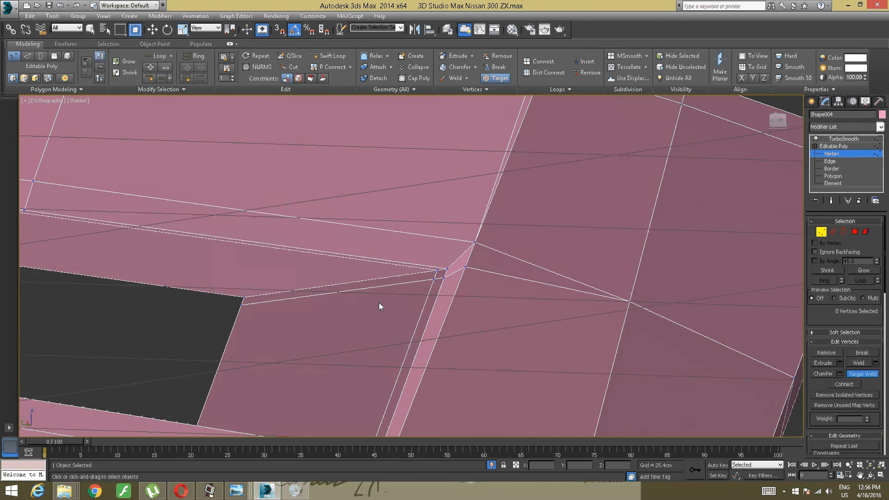
pyautogui.rightClick(468, 249)
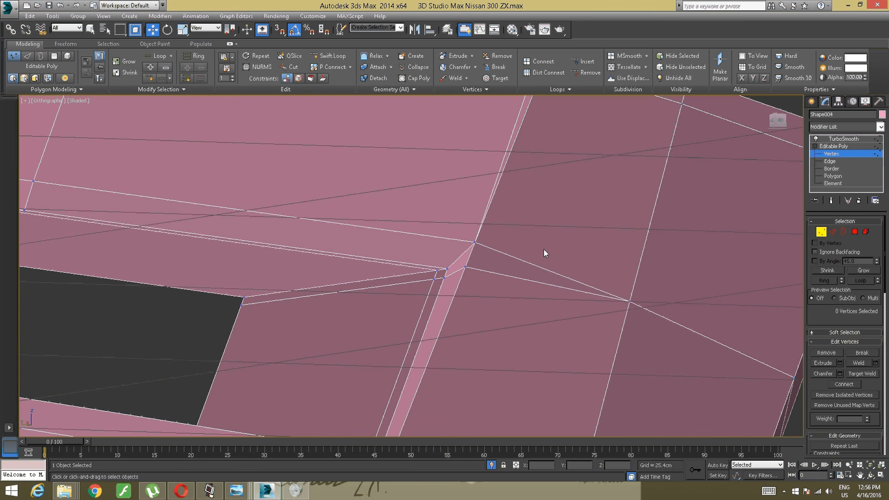
pyautogui.moveTo(491, 237); pyautogui.dragTo(466, 248)
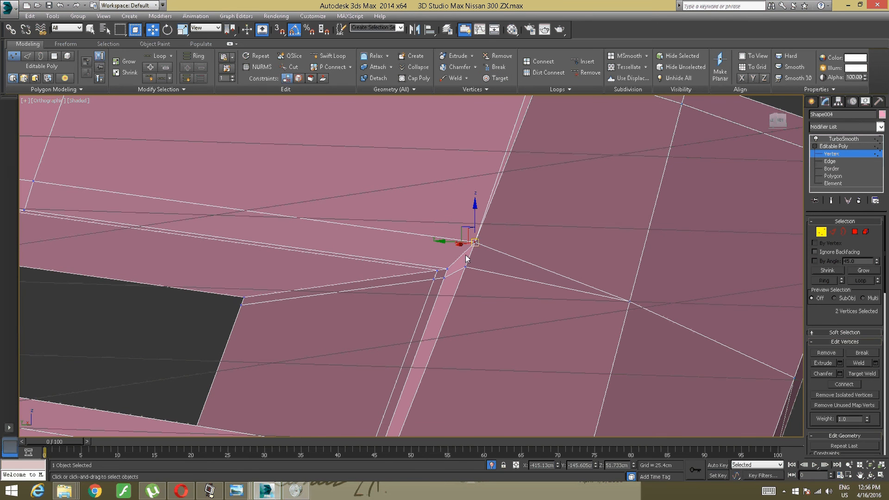
pyautogui.click(448, 79)
# - Target Weld the remaining doubled vertices into the upper corner of the upper vent's slanted end, through to the back rim
pyautogui.click(486, 79)
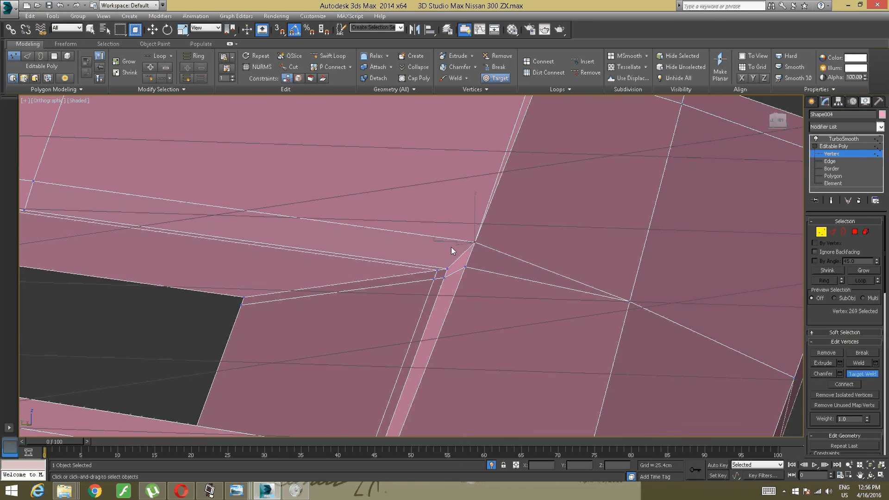
pyautogui.click(466, 265)
pyautogui.click(475, 243)
pyautogui.click(444, 277)
pyautogui.click(447, 269)
pyautogui.click(437, 269)
pyautogui.click(243, 304)
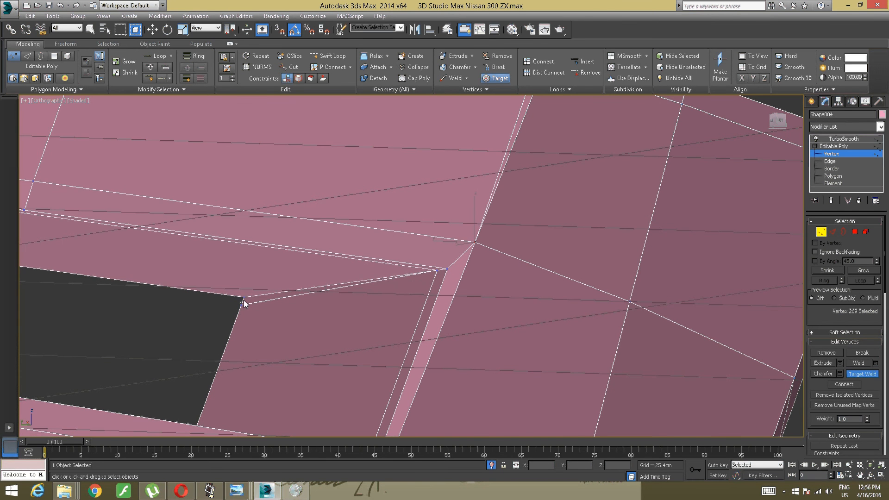
pyautogui.click(243, 298)
# - Target Weld the doubled vertices at the lower corner of the lower vent's slanted end, from the front face to the back rim
pyautogui.scroll(-6, 266, 288)
pyautogui.keyDown('alt'); pyautogui.moveTo(267, 288); pyautogui.dragTo(306, 305, button='middle'); pyautogui.keyUp('alt')
pyautogui.moveTo(306, 305); pyautogui.dragTo(307, 276, button='middle')
pyautogui.scroll(4, 307, 318)
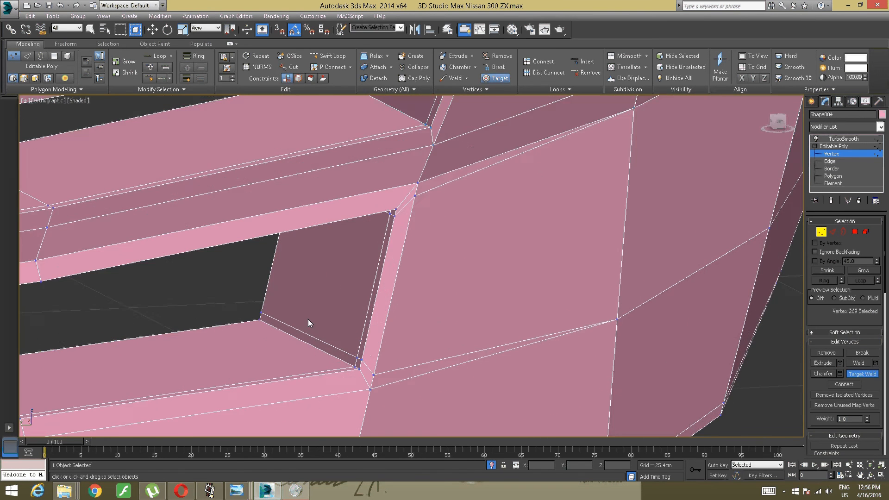
pyautogui.moveTo(308, 319); pyautogui.dragTo(319, 286, button='middle')
pyautogui.scroll(4, 319, 290)
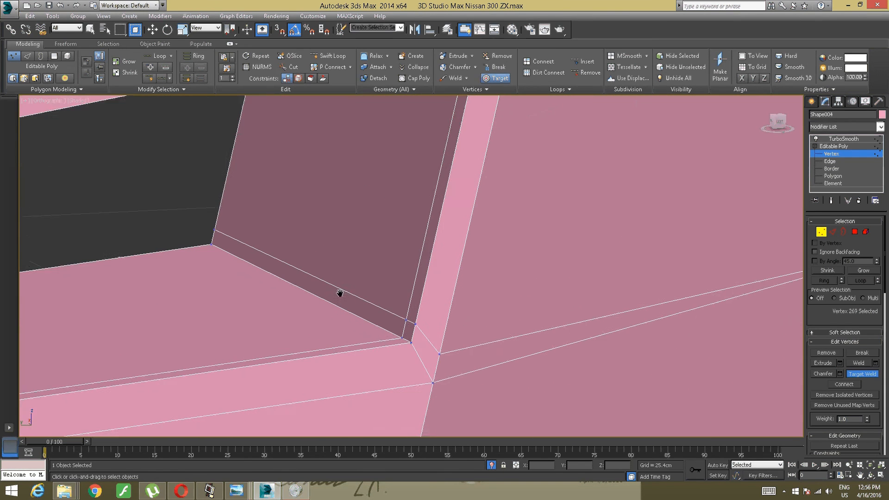
pyautogui.click(445, 344)
pyautogui.click(439, 374)
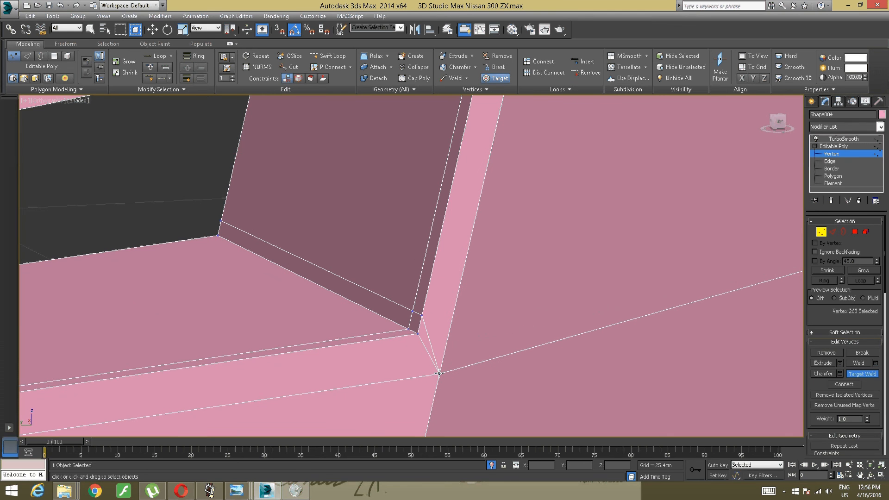
pyautogui.click(422, 315)
pyautogui.click(412, 312)
pyautogui.click(412, 312)
pyautogui.click(409, 329)
pyautogui.click(218, 235)
pyautogui.click(209, 492)
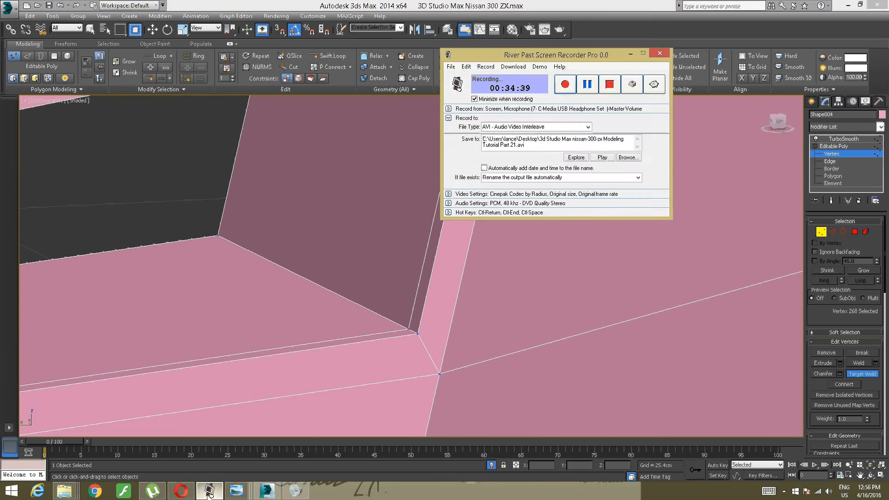
pyautogui.click(209, 493)
pyautogui.scroll(-4, 282, 347)
pyautogui.keyDown('alt'); pyautogui.moveTo(282, 349); pyautogui.dragTo(499, 301, button='middle'); pyautogui.keyUp('alt')
pyautogui.scroll(4, 376, 320)
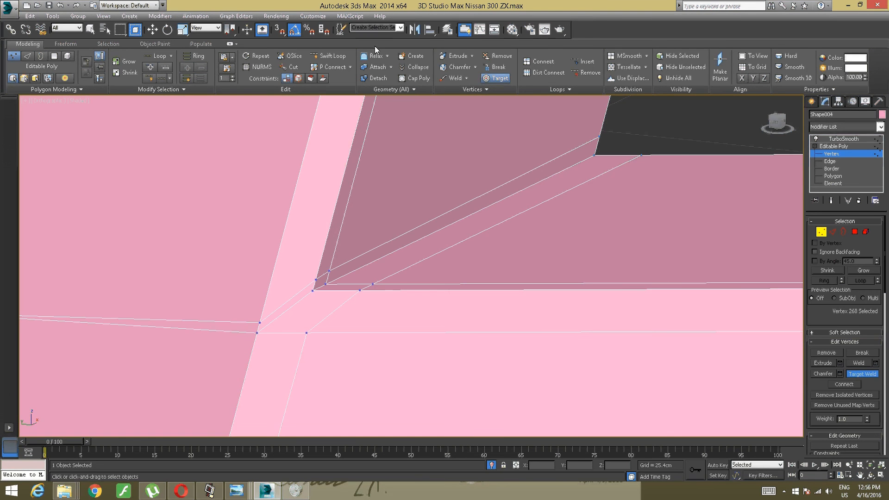
pyautogui.click(209, 490)
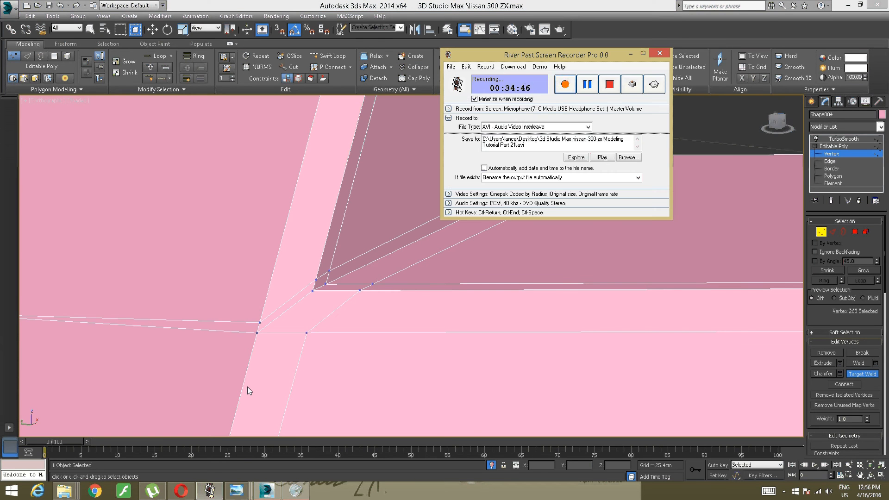